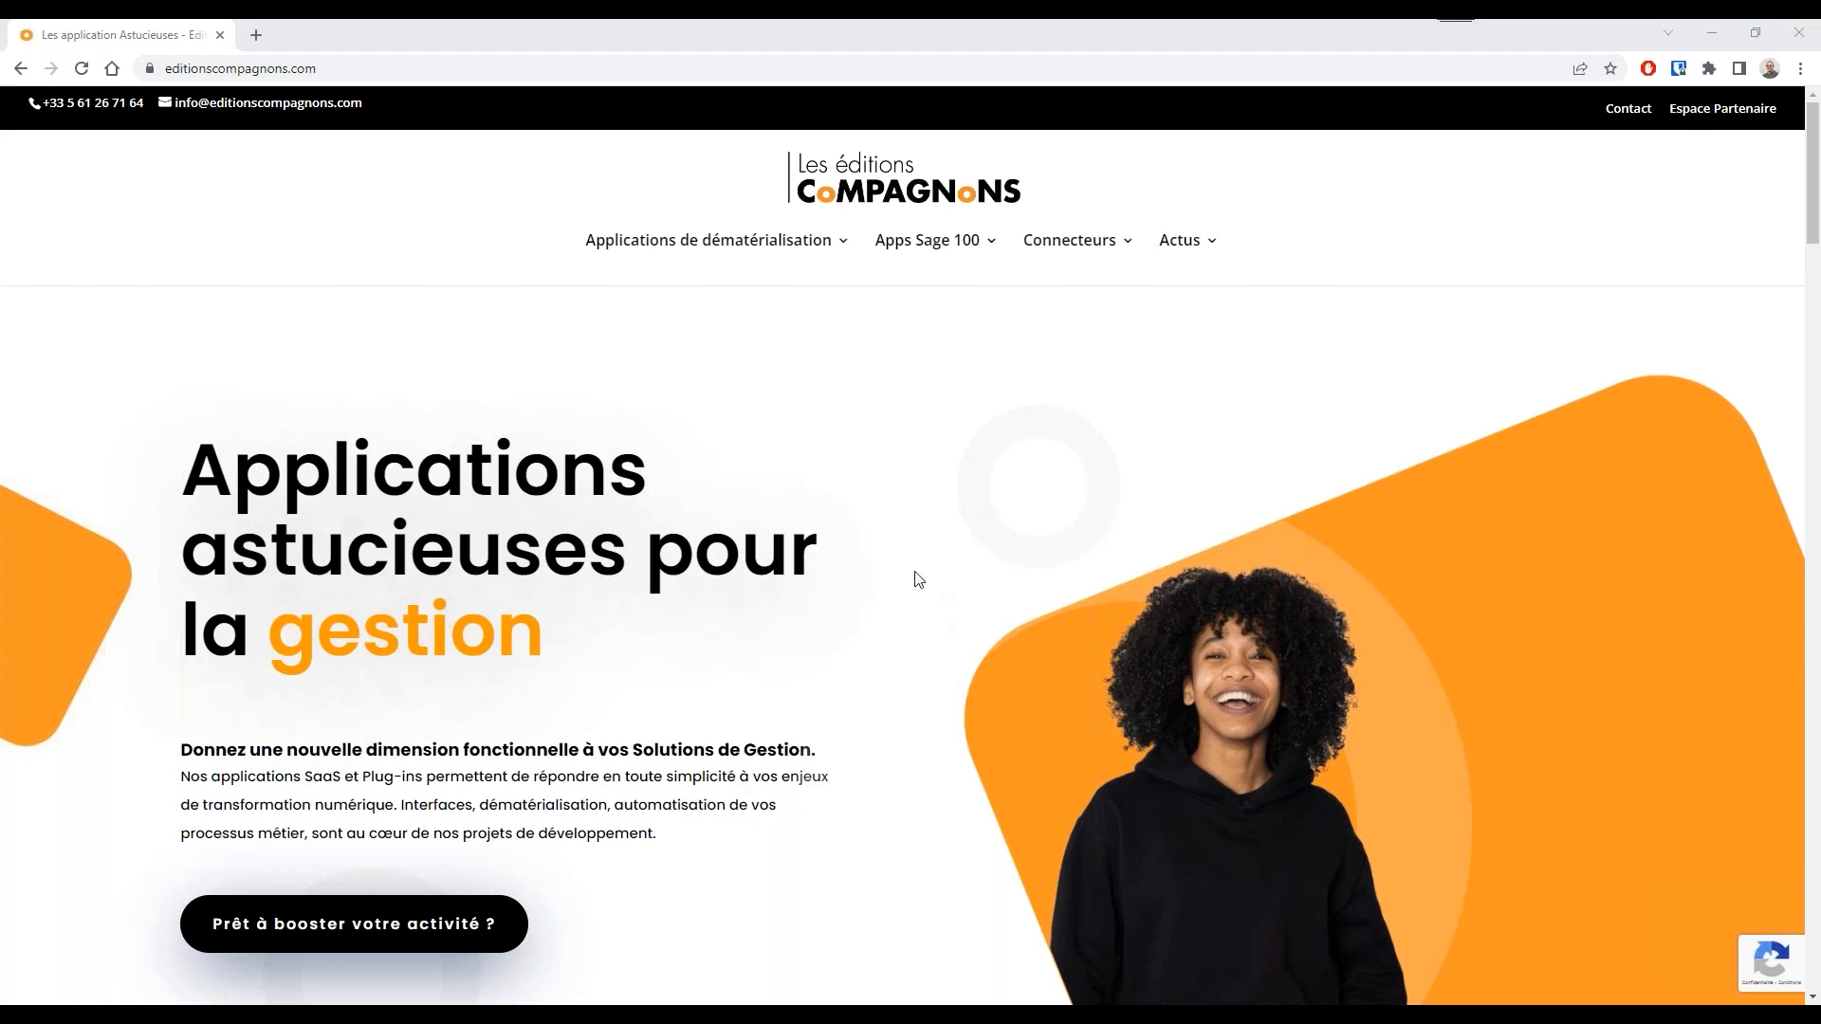
Look through the website's dematerialisation applications, Sage 100 apps and connectors categories
mouse_move(648, 252)
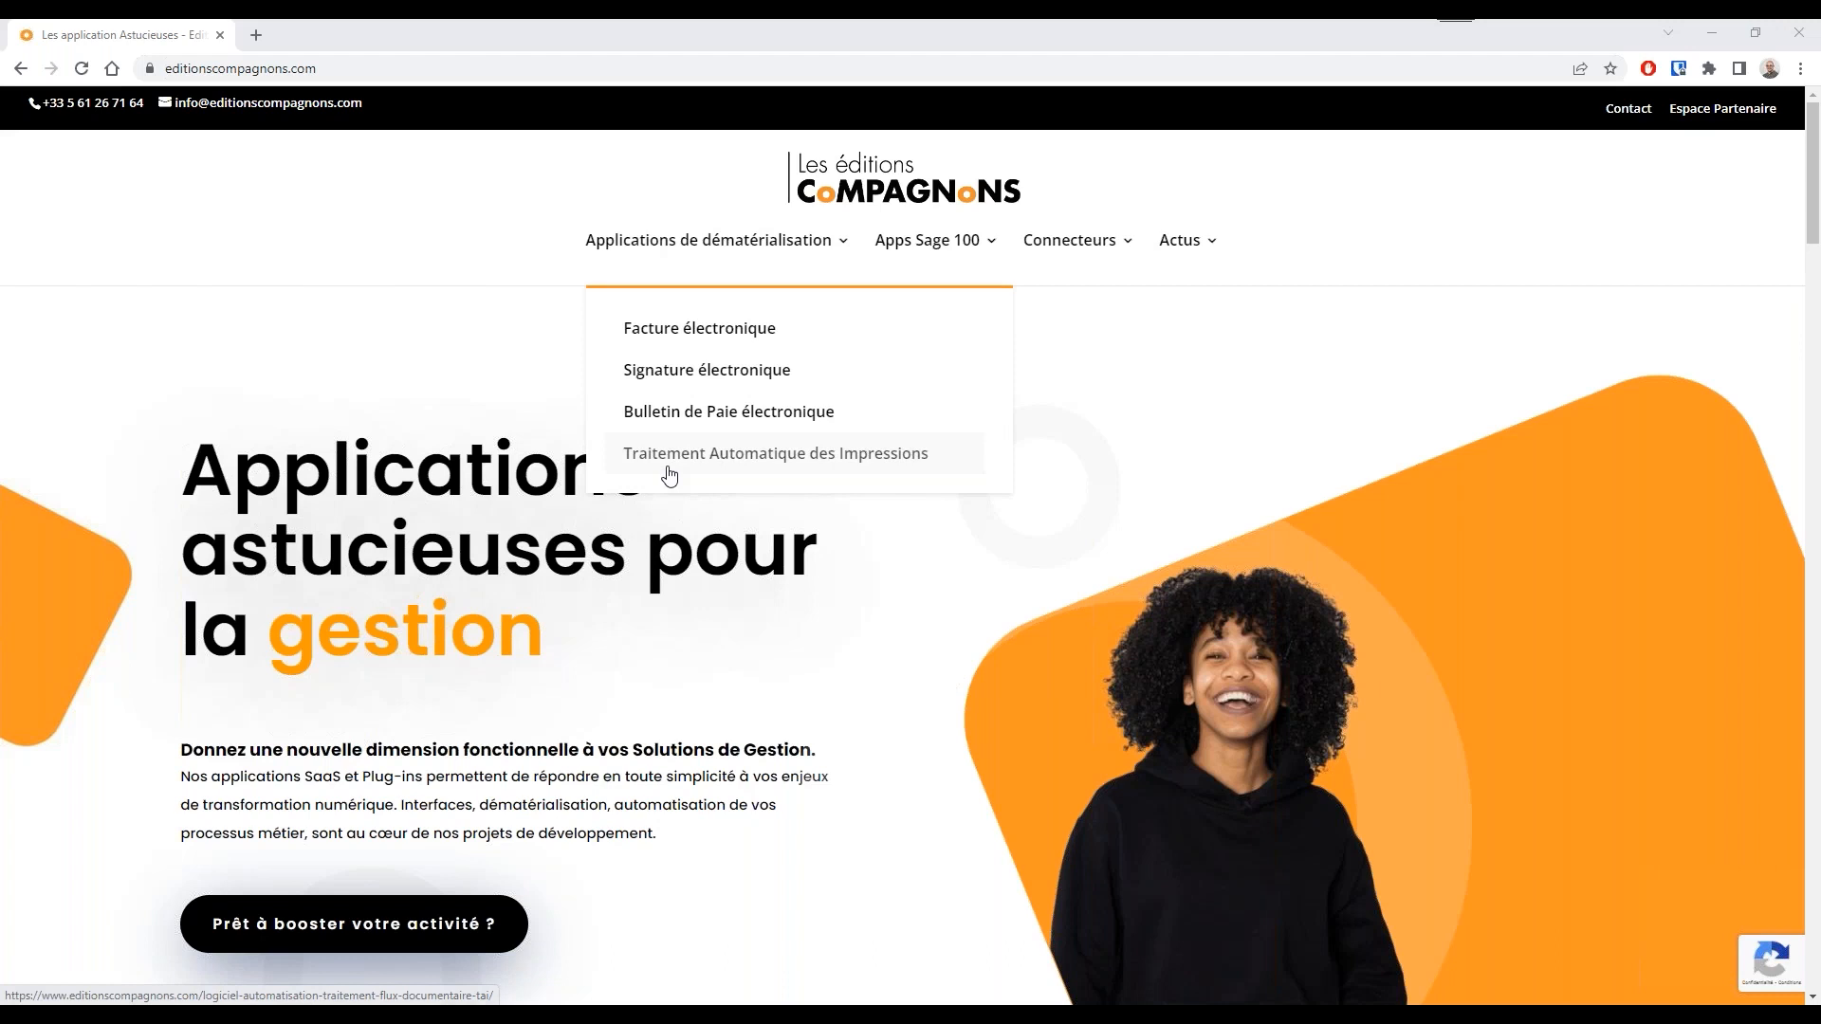
mouse_move(945, 266)
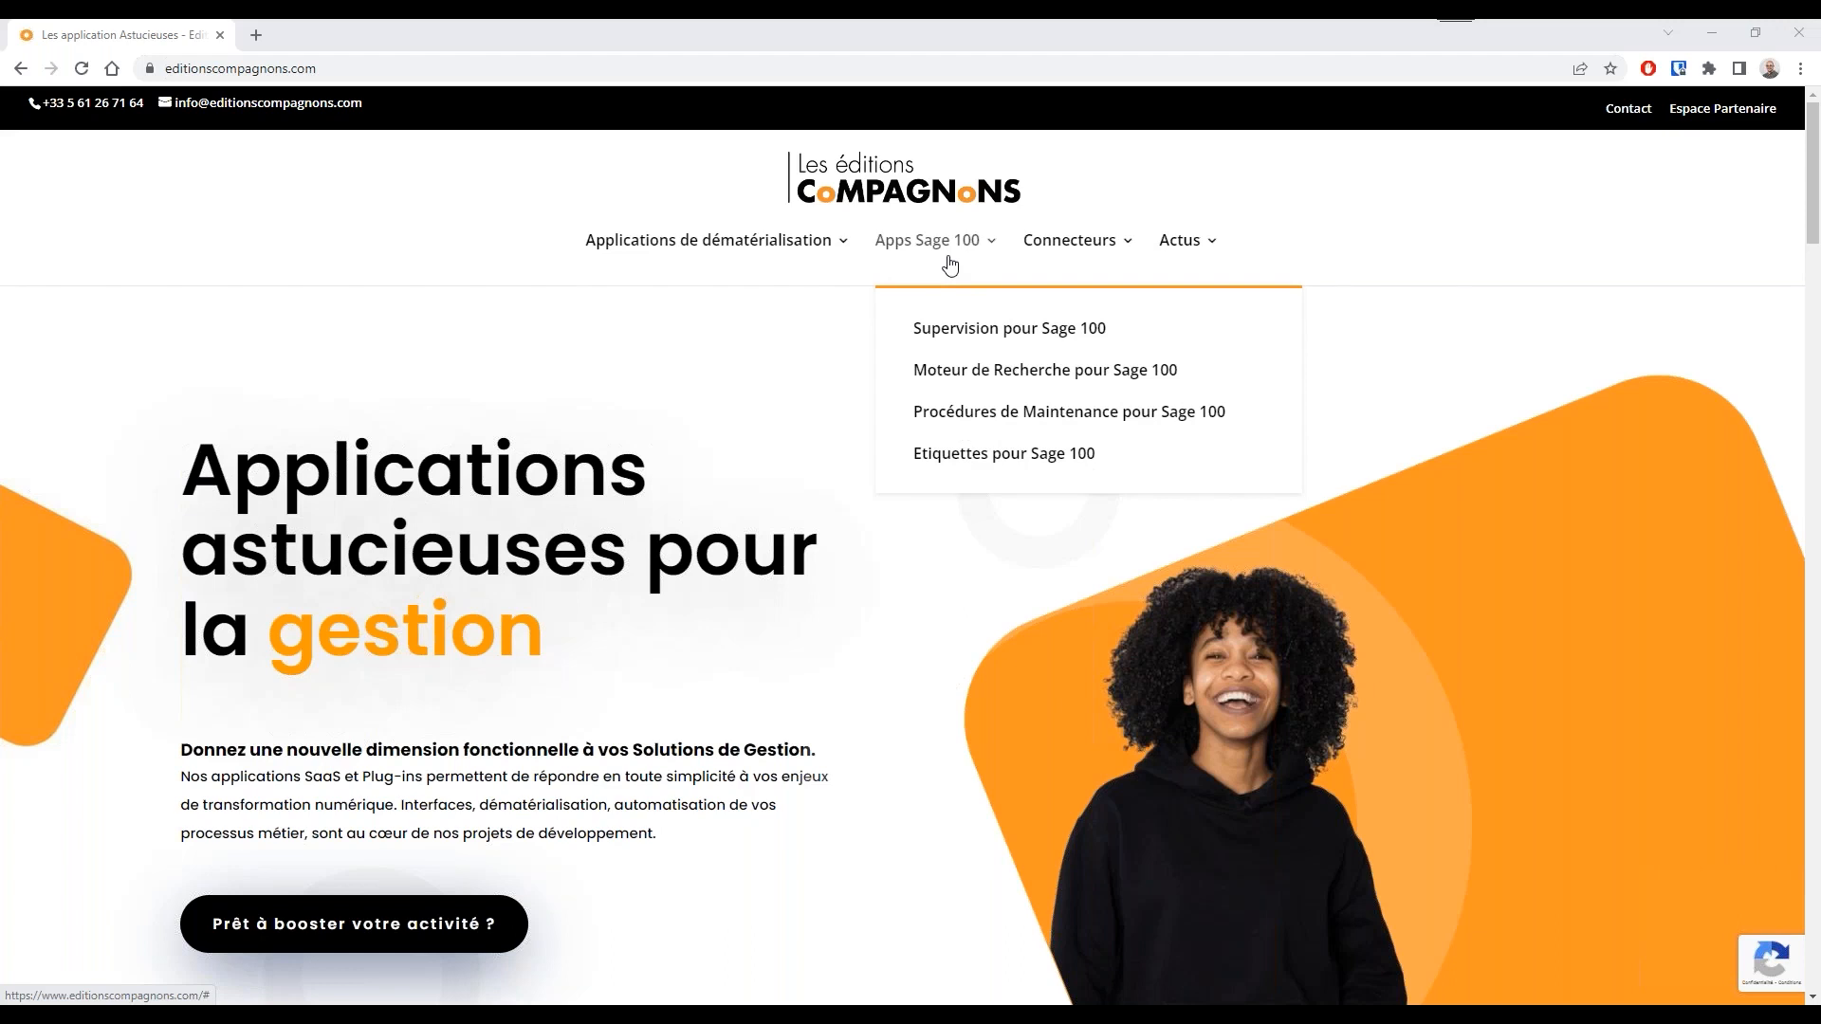
mouse_move(1068, 265)
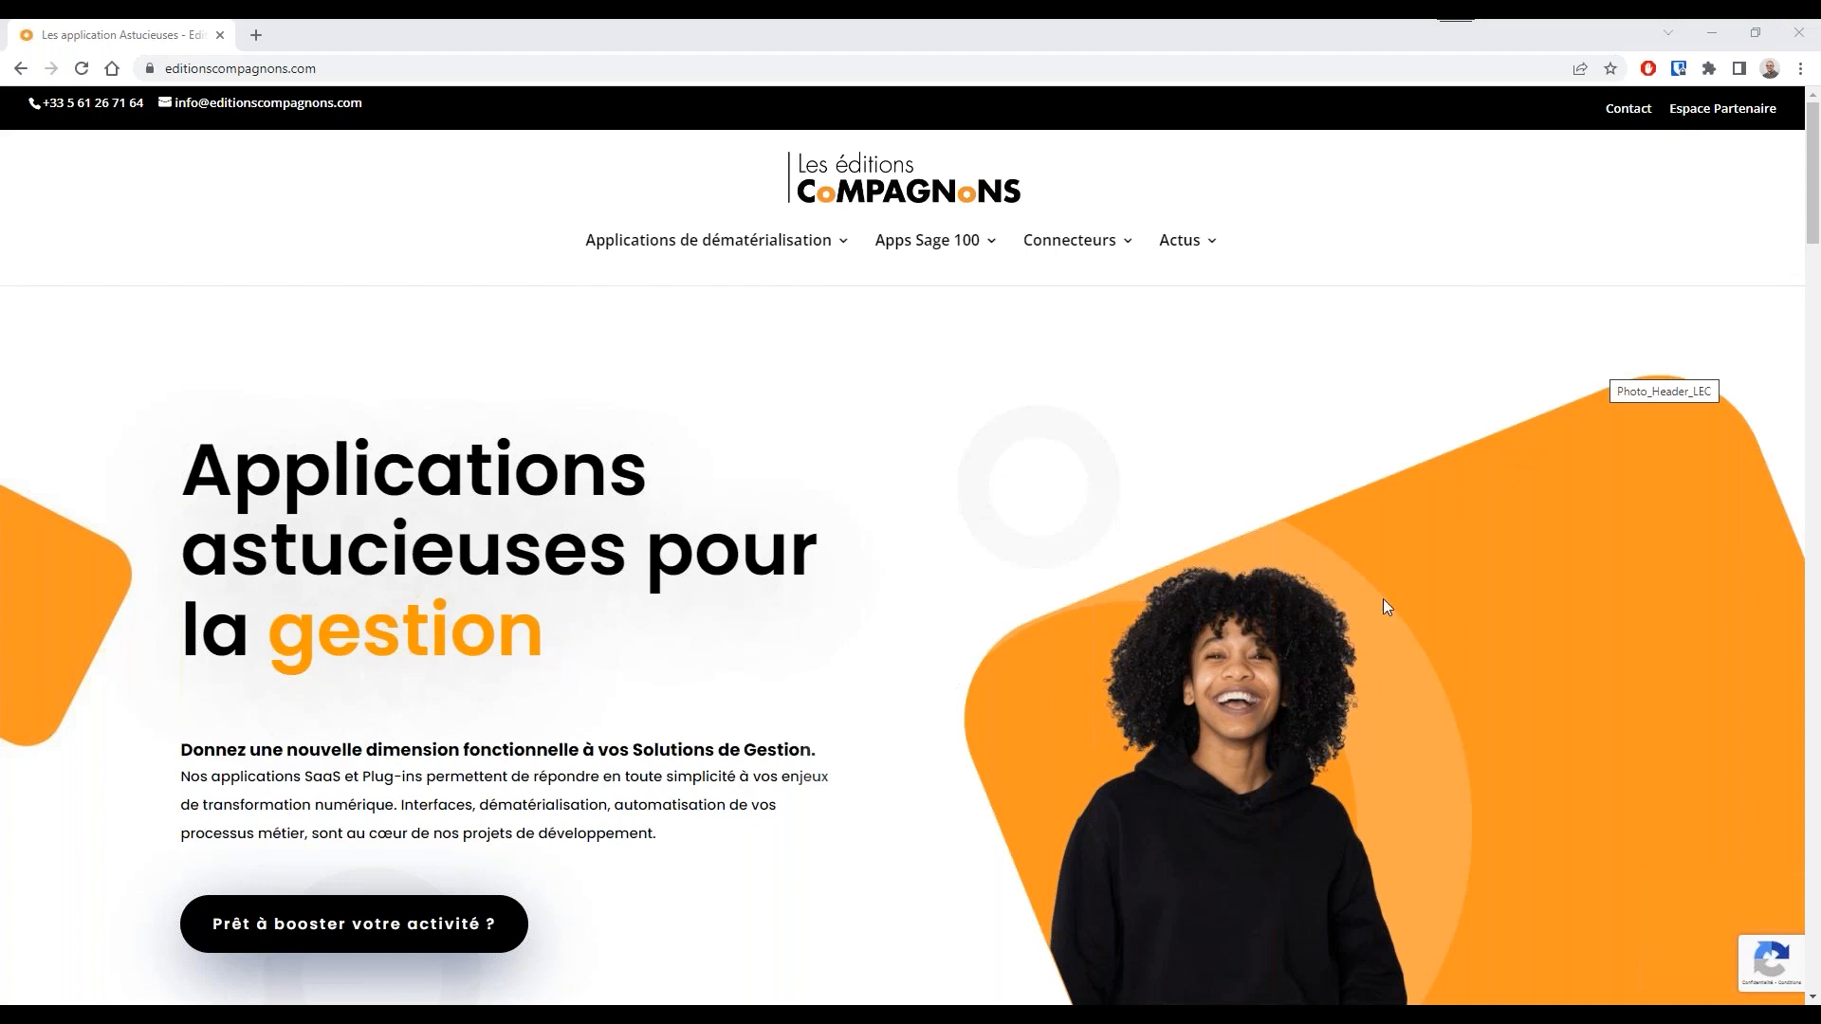
Switch to Sage 100 Gestion commerciale and open the list of sales documents
left_click(1261, 1018)
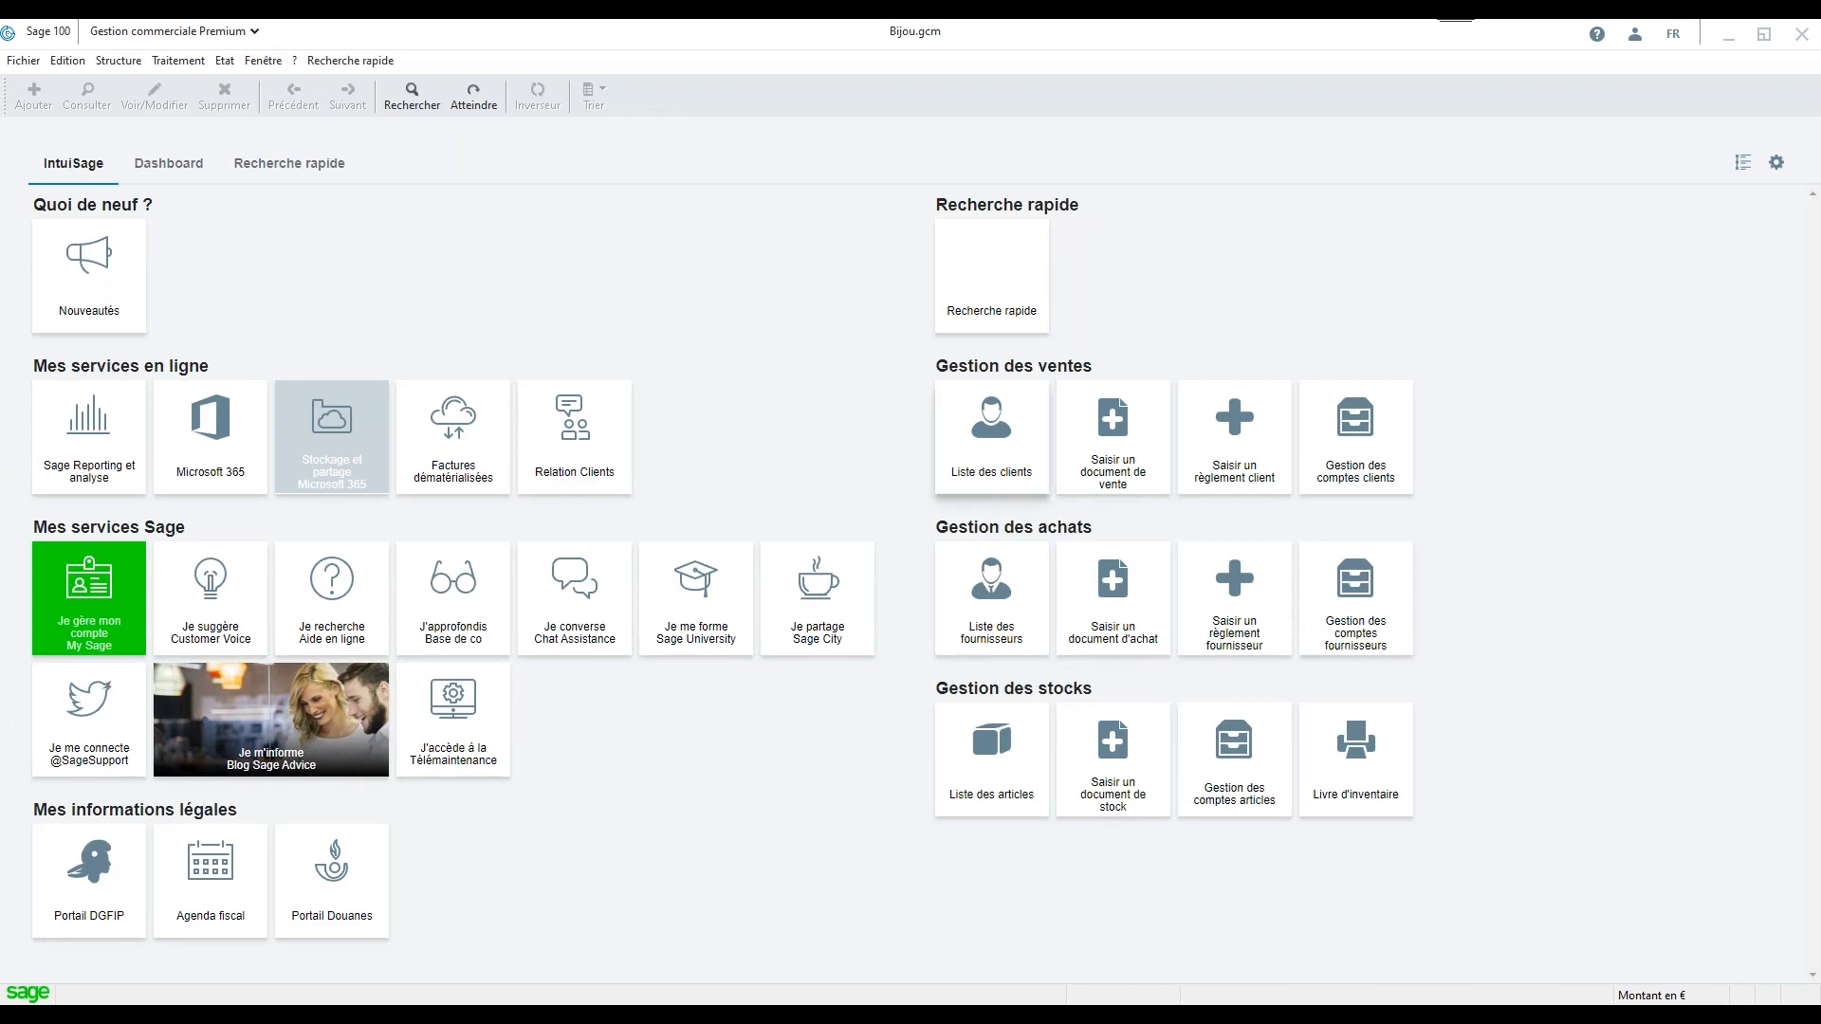
left_click(184, 70)
left_click(194, 84)
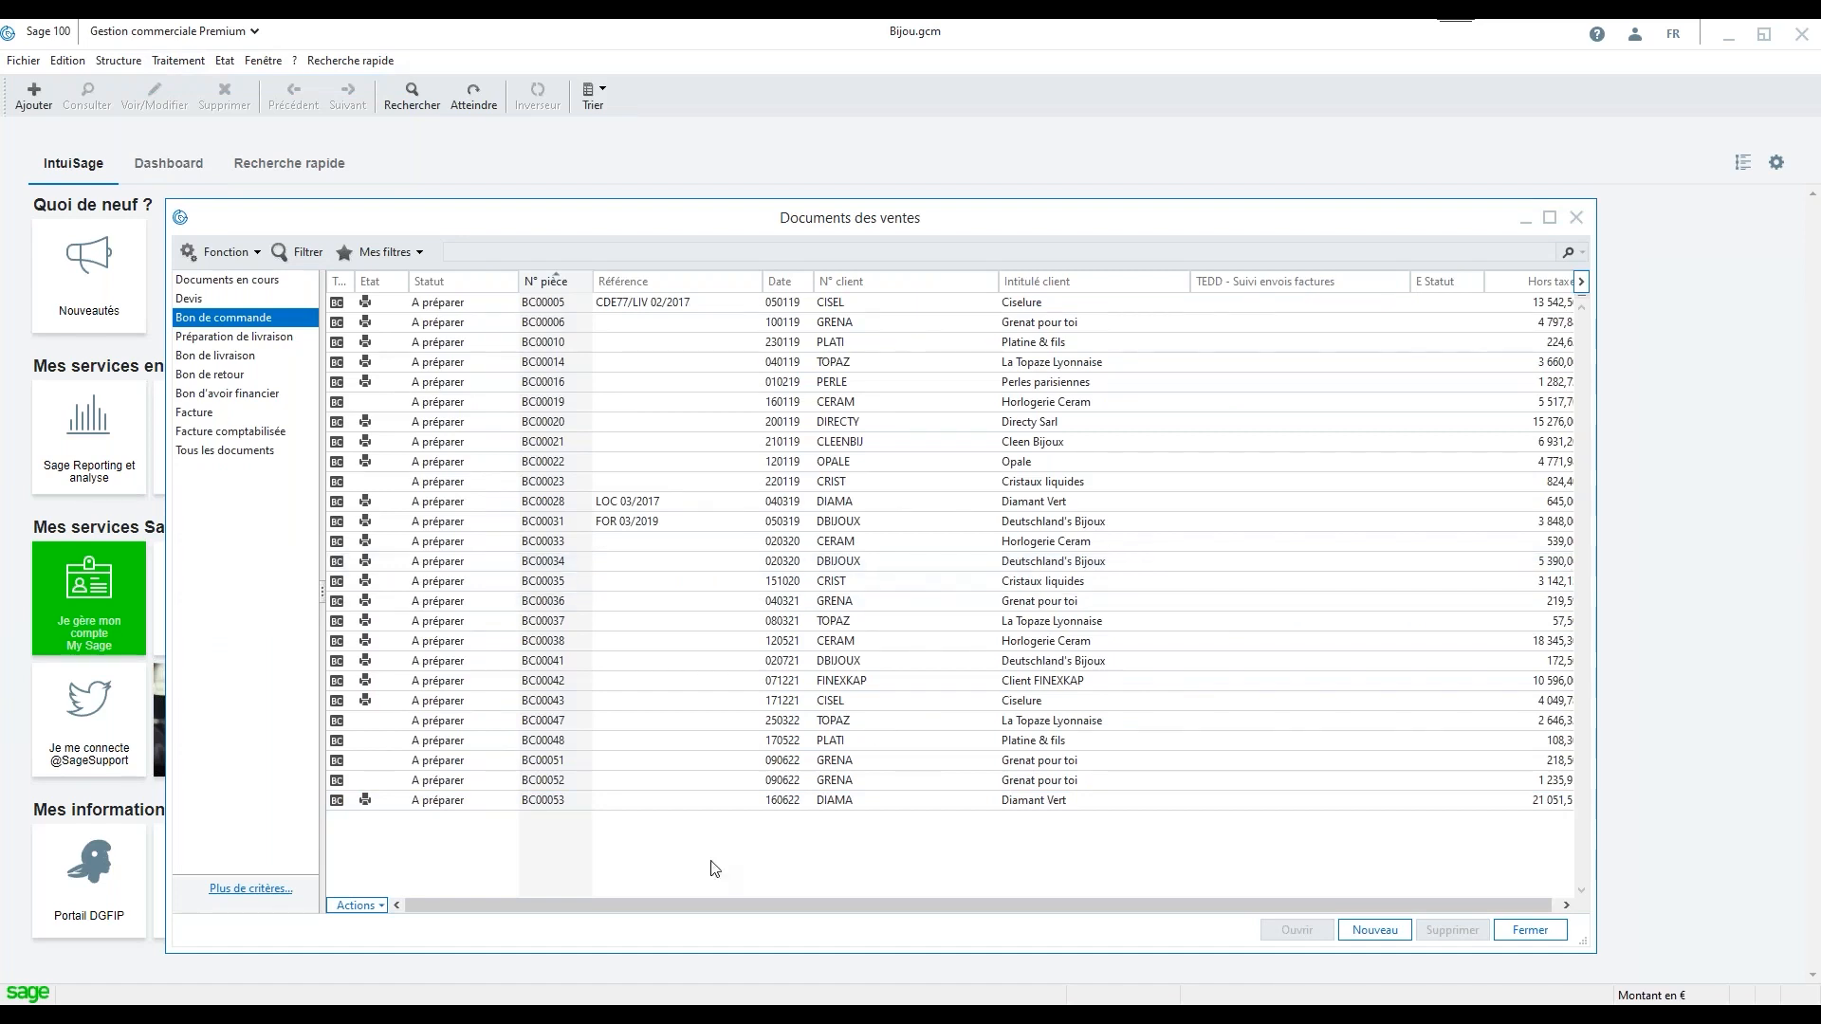
Preview the latest Diamant Vert order with the Commande client - TAI.bgc template through its second page and close the preview
left_click(593, 804)
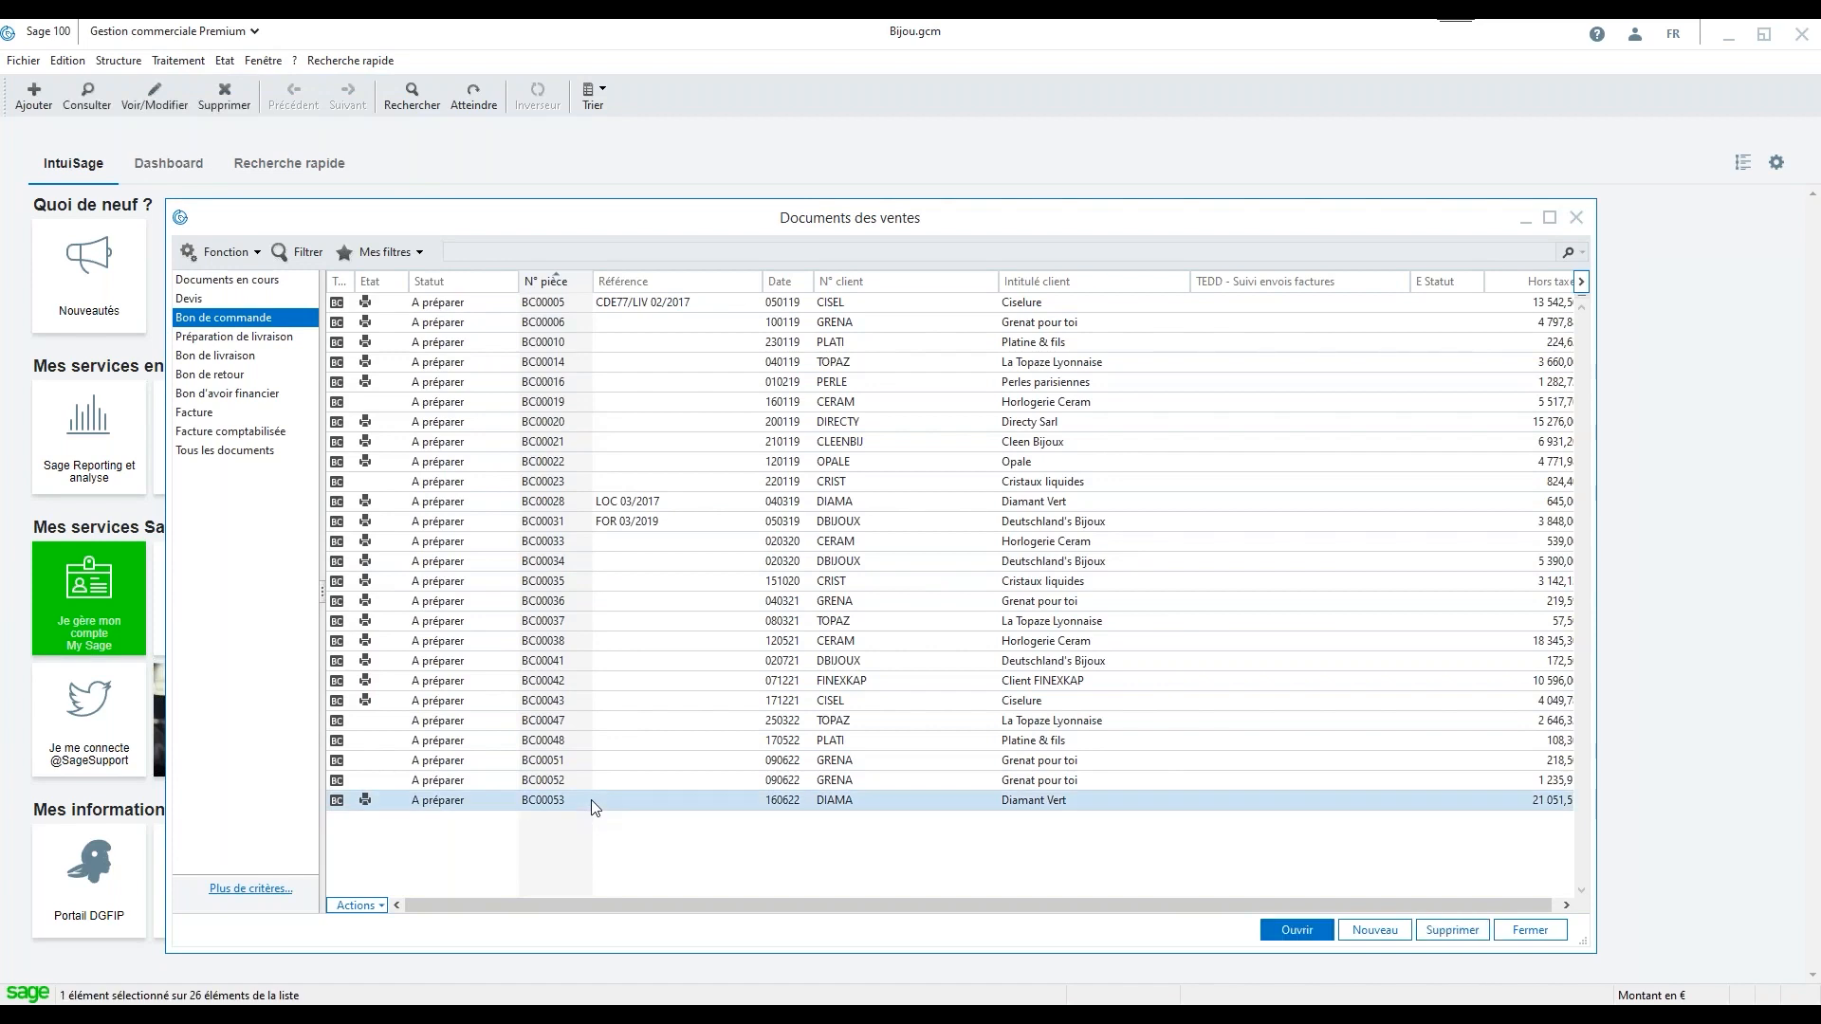
right_click(594, 803)
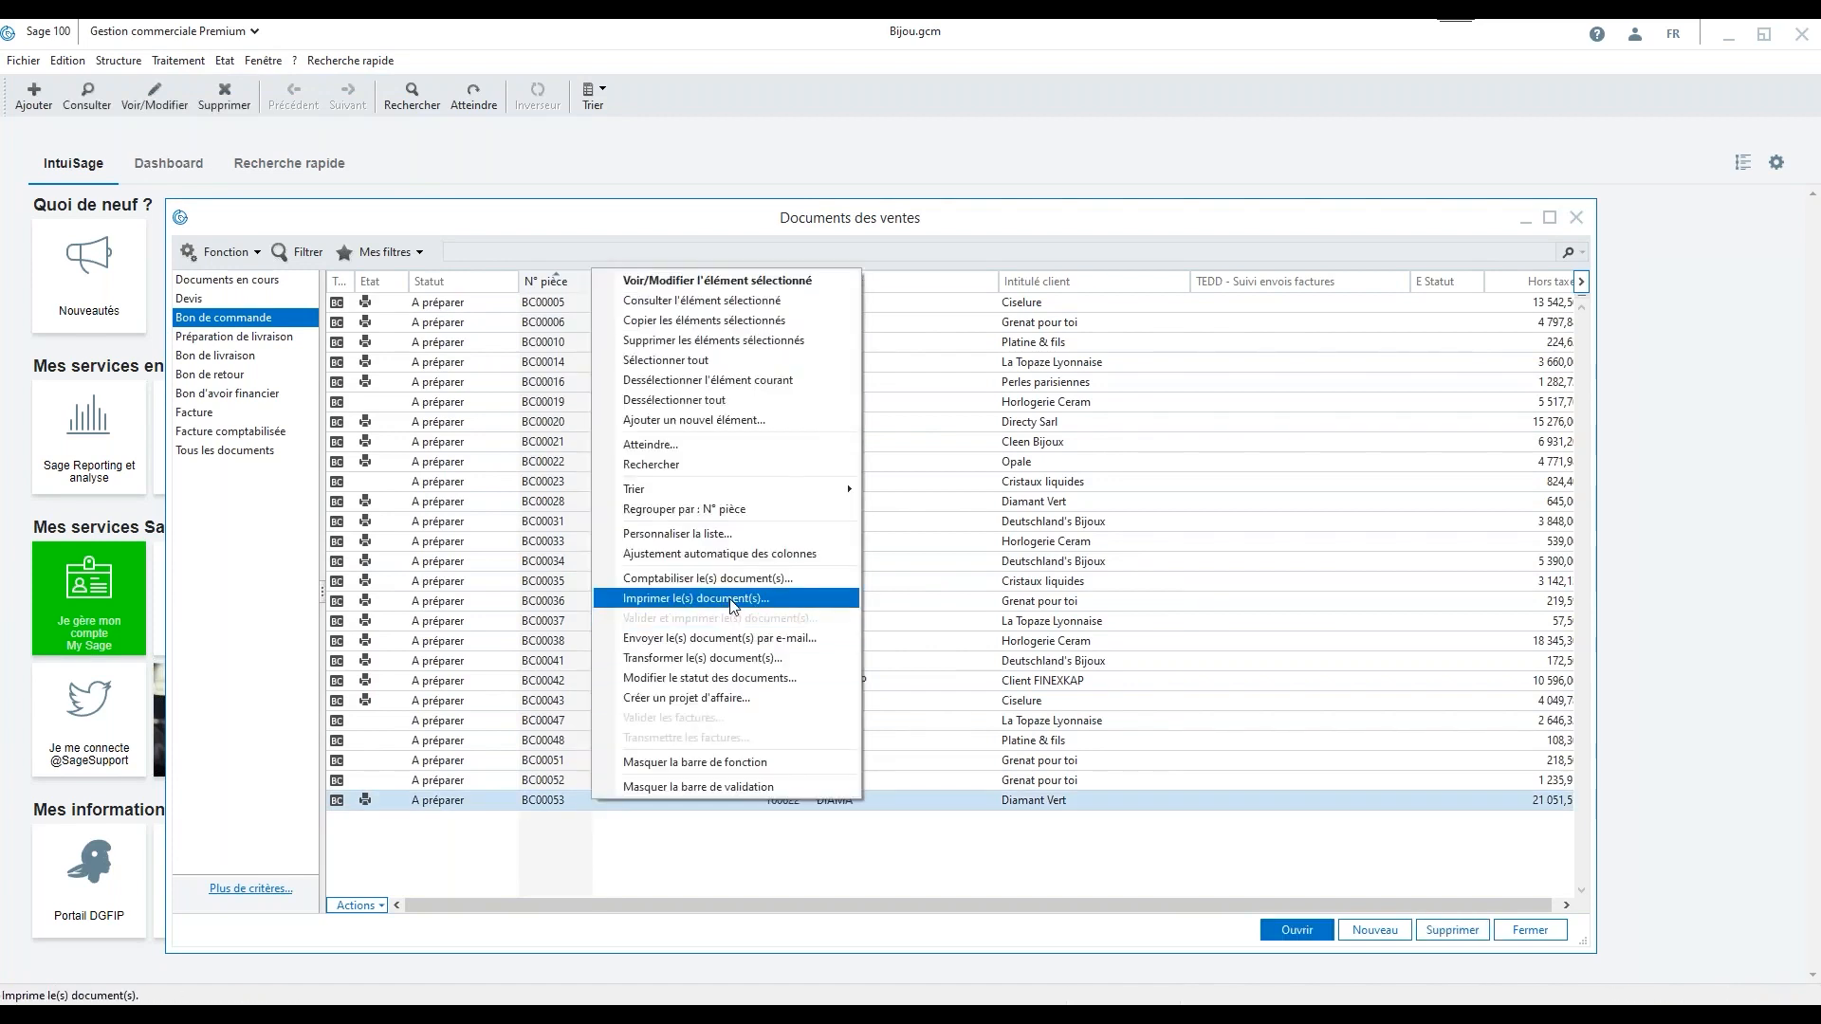
left_click(733, 598)
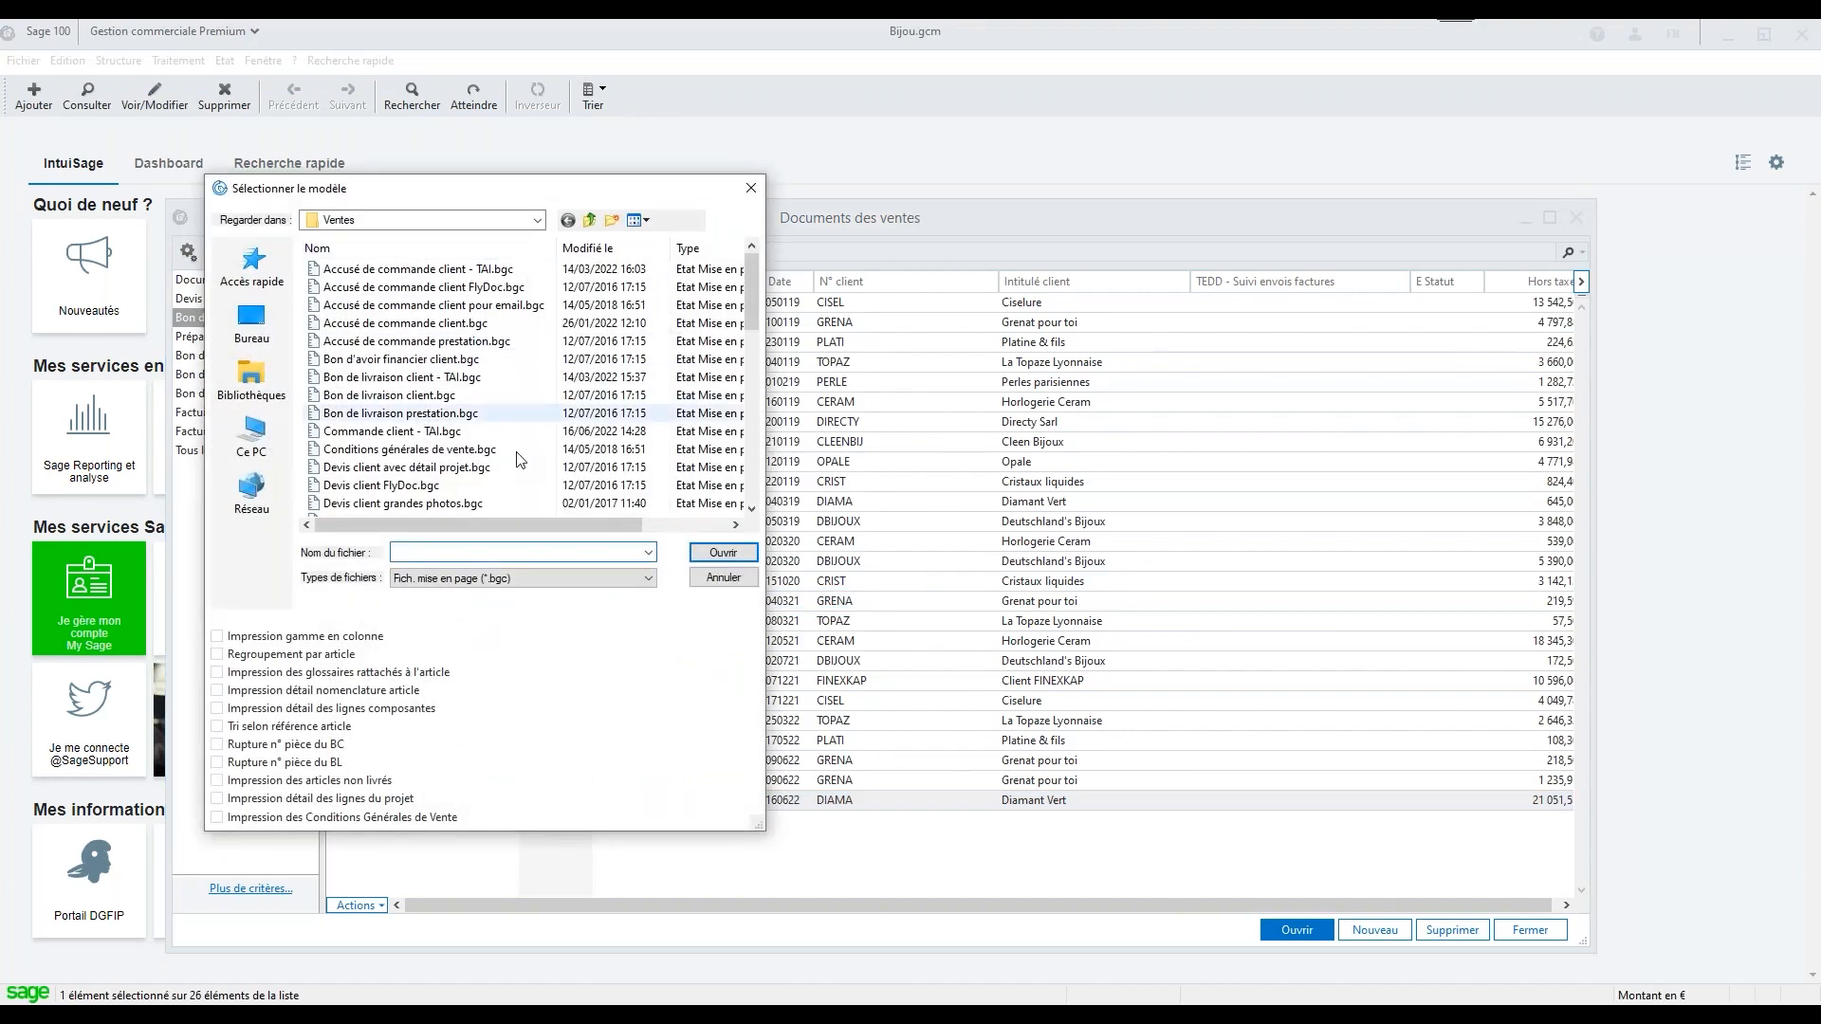
left_click(472, 434)
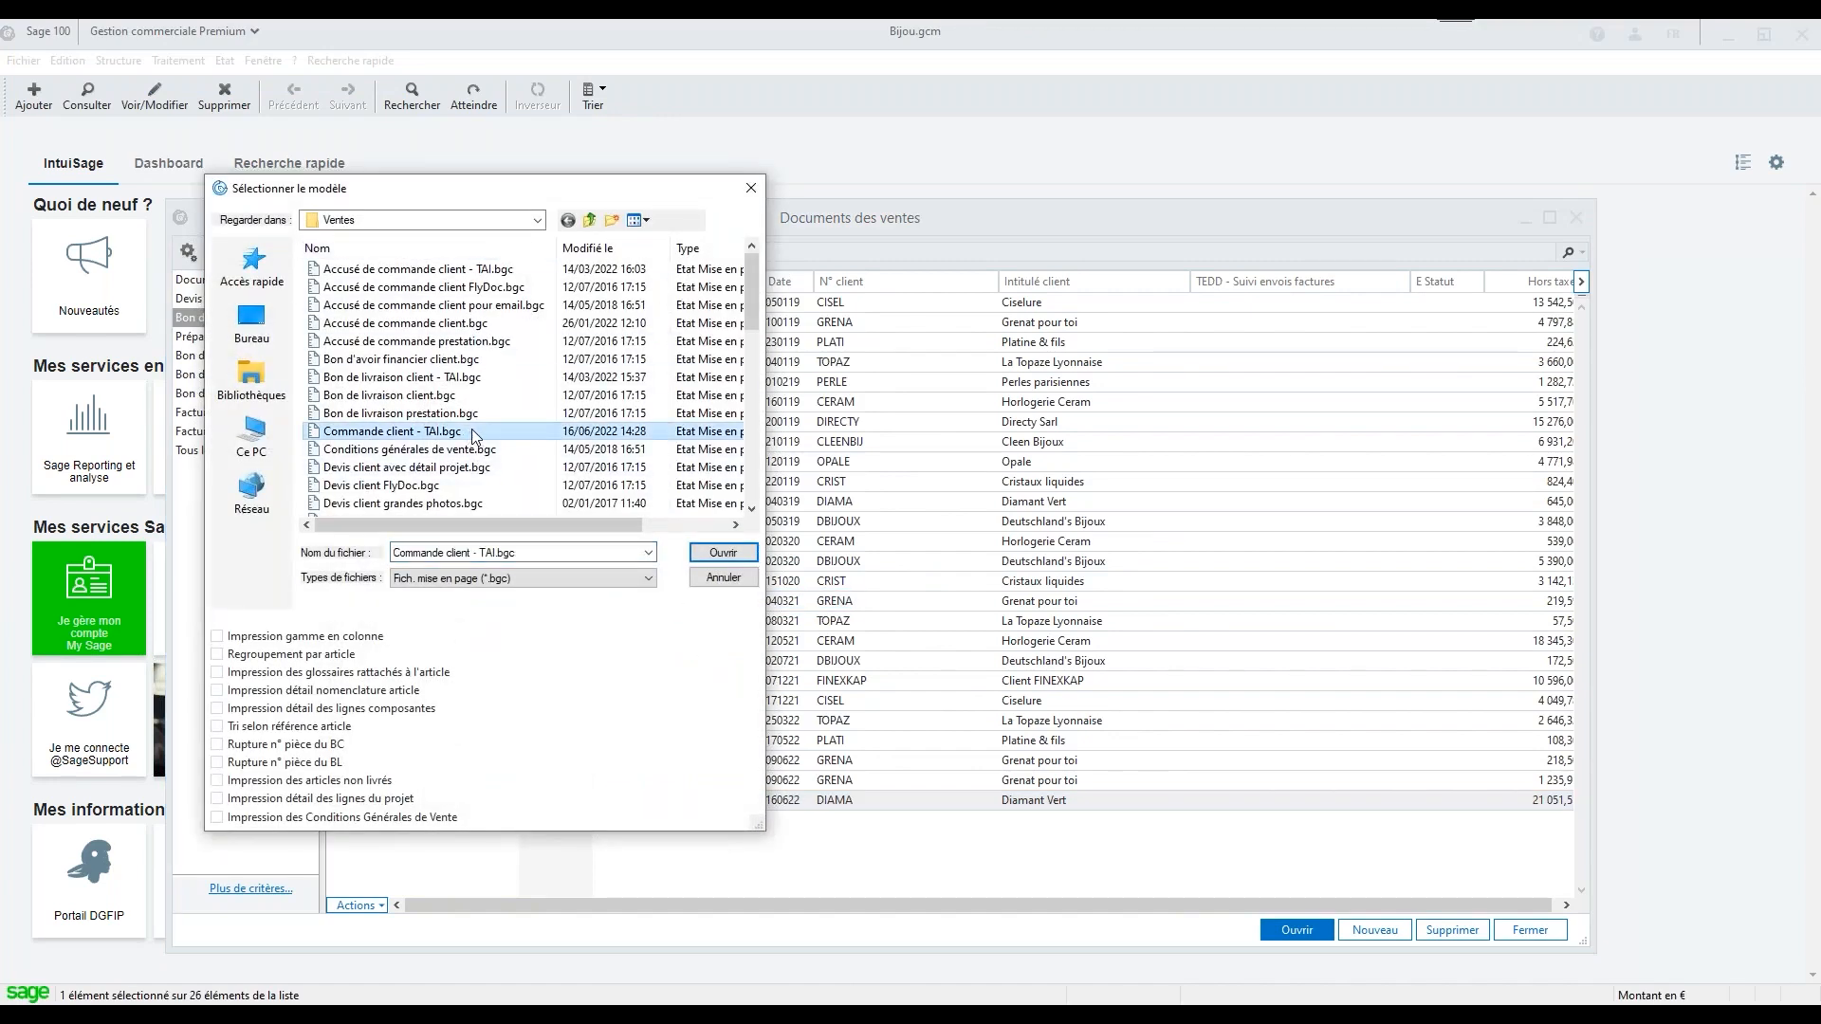
left_click(723, 553)
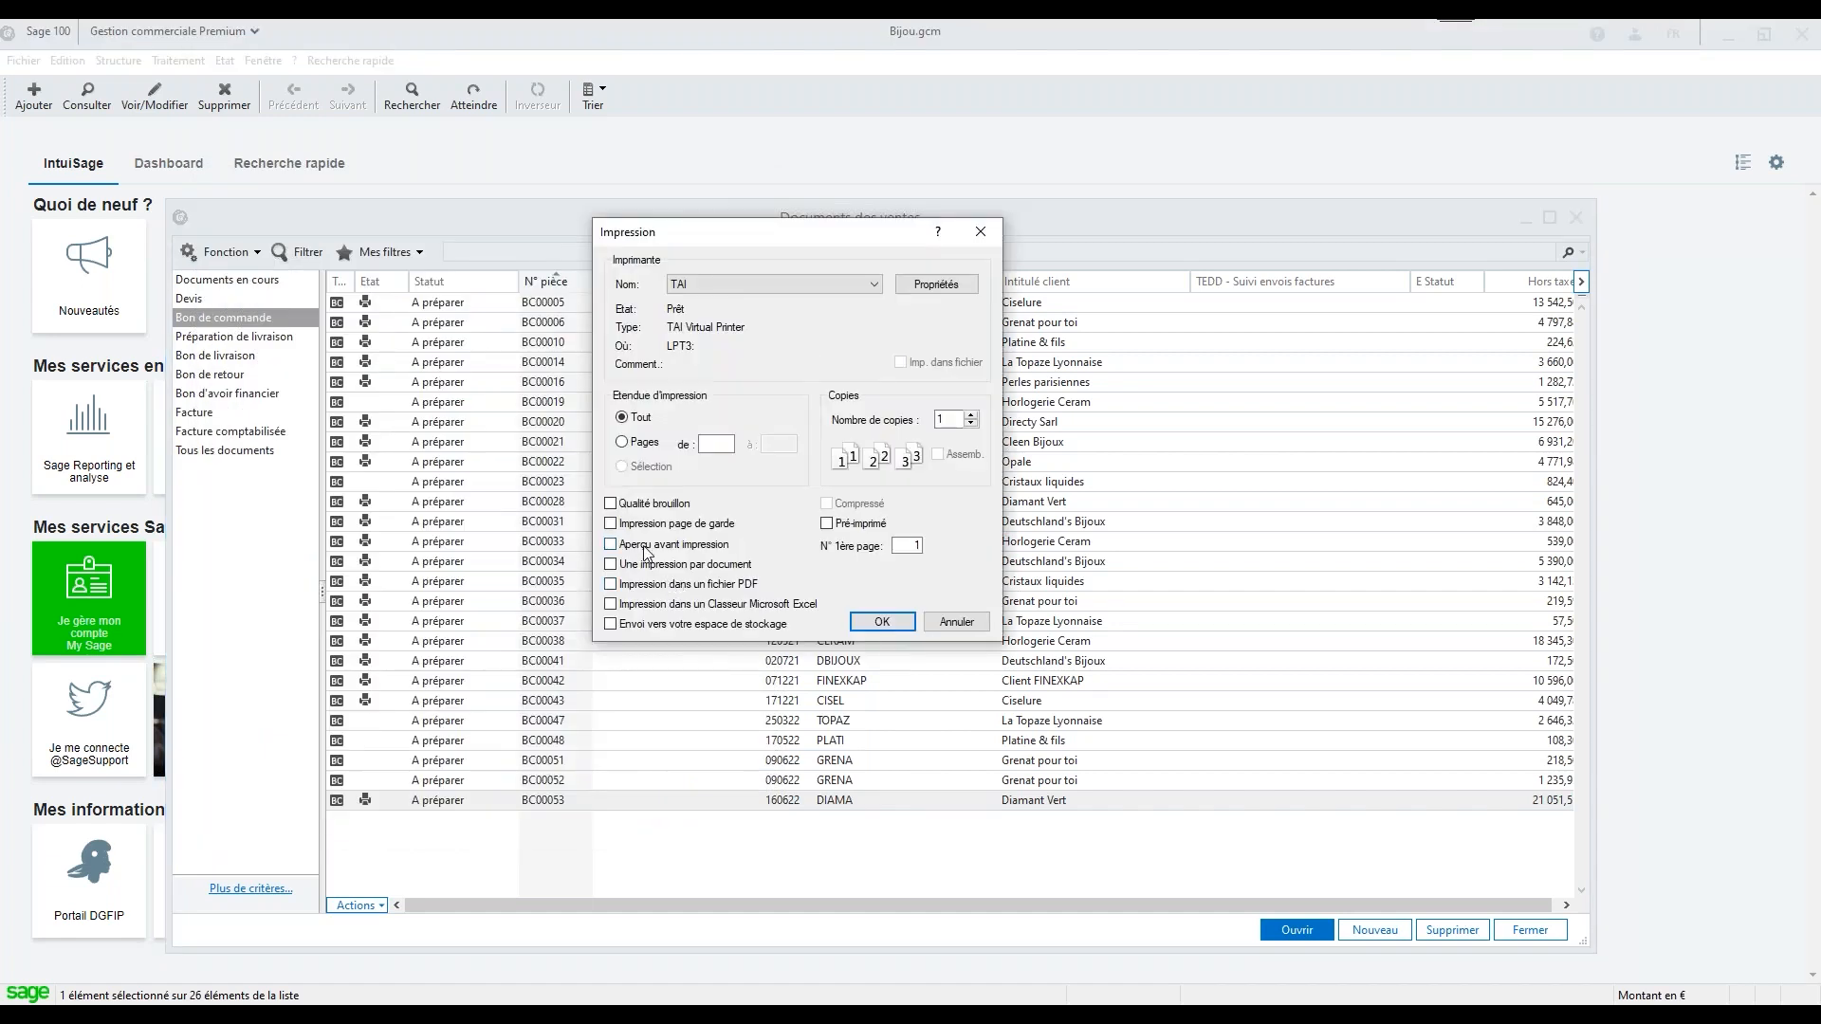
left_click(645, 548)
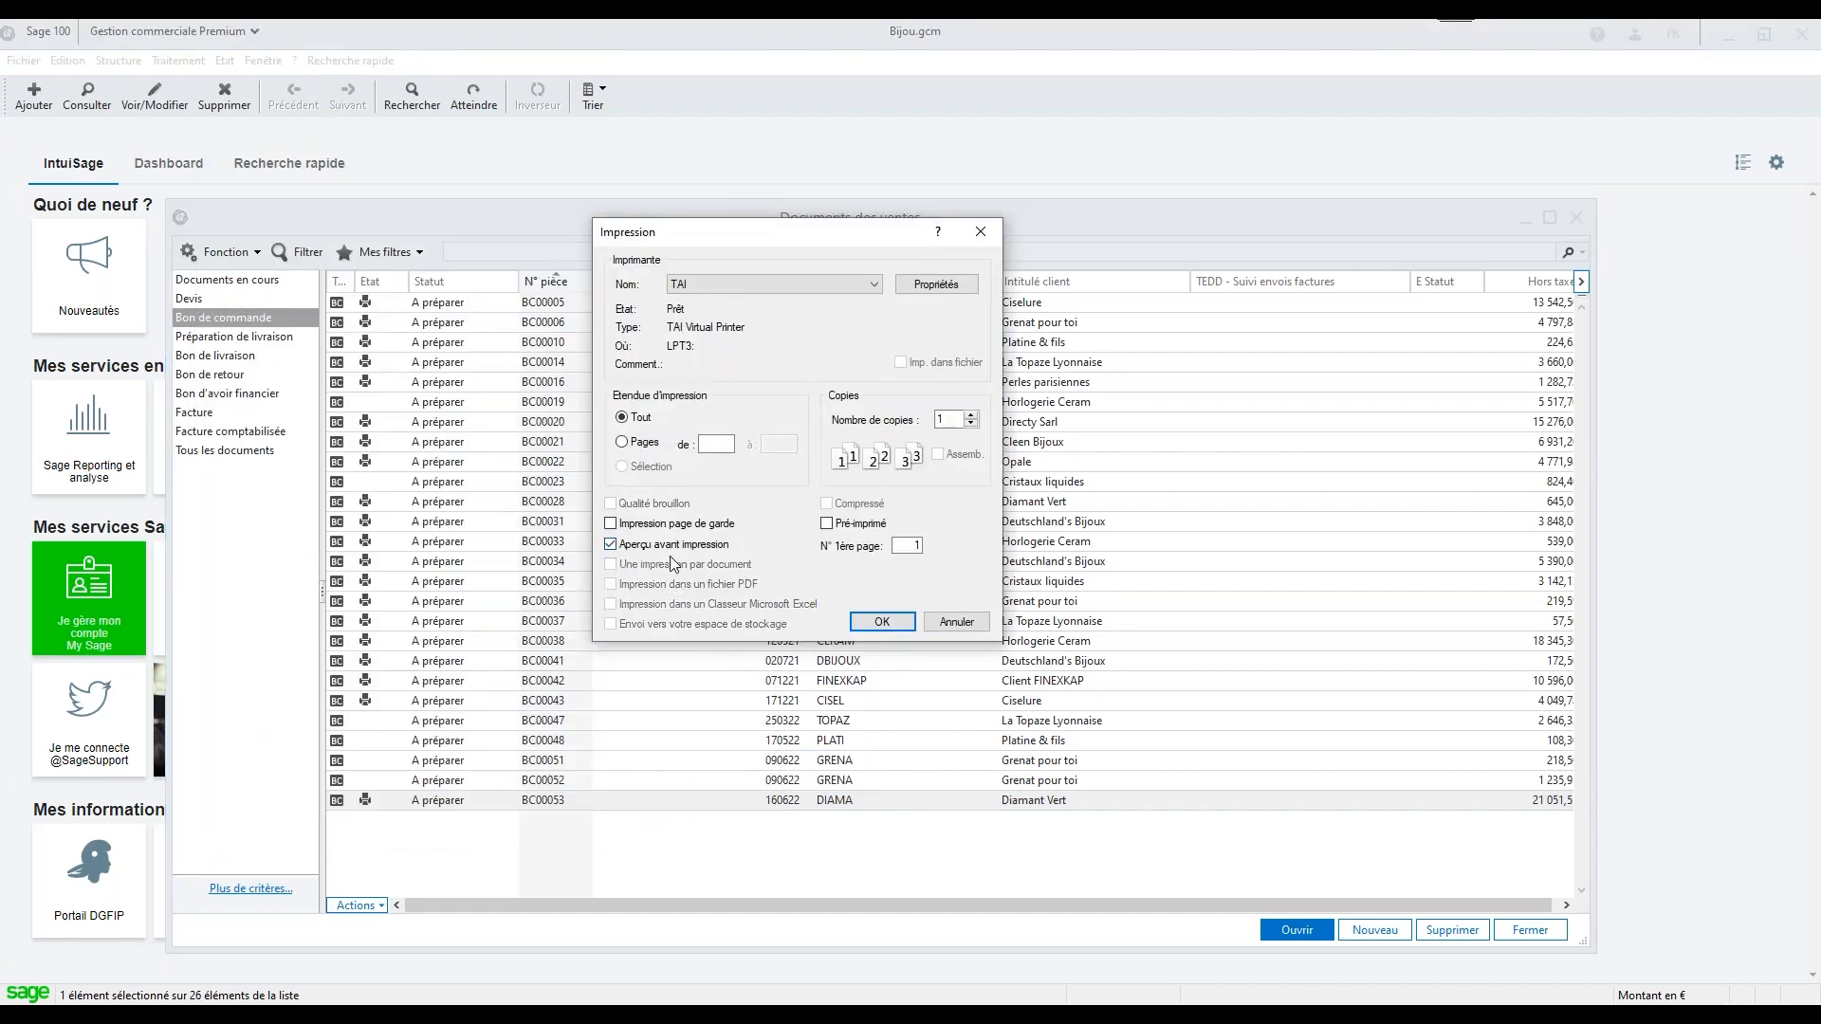
left_click(882, 623)
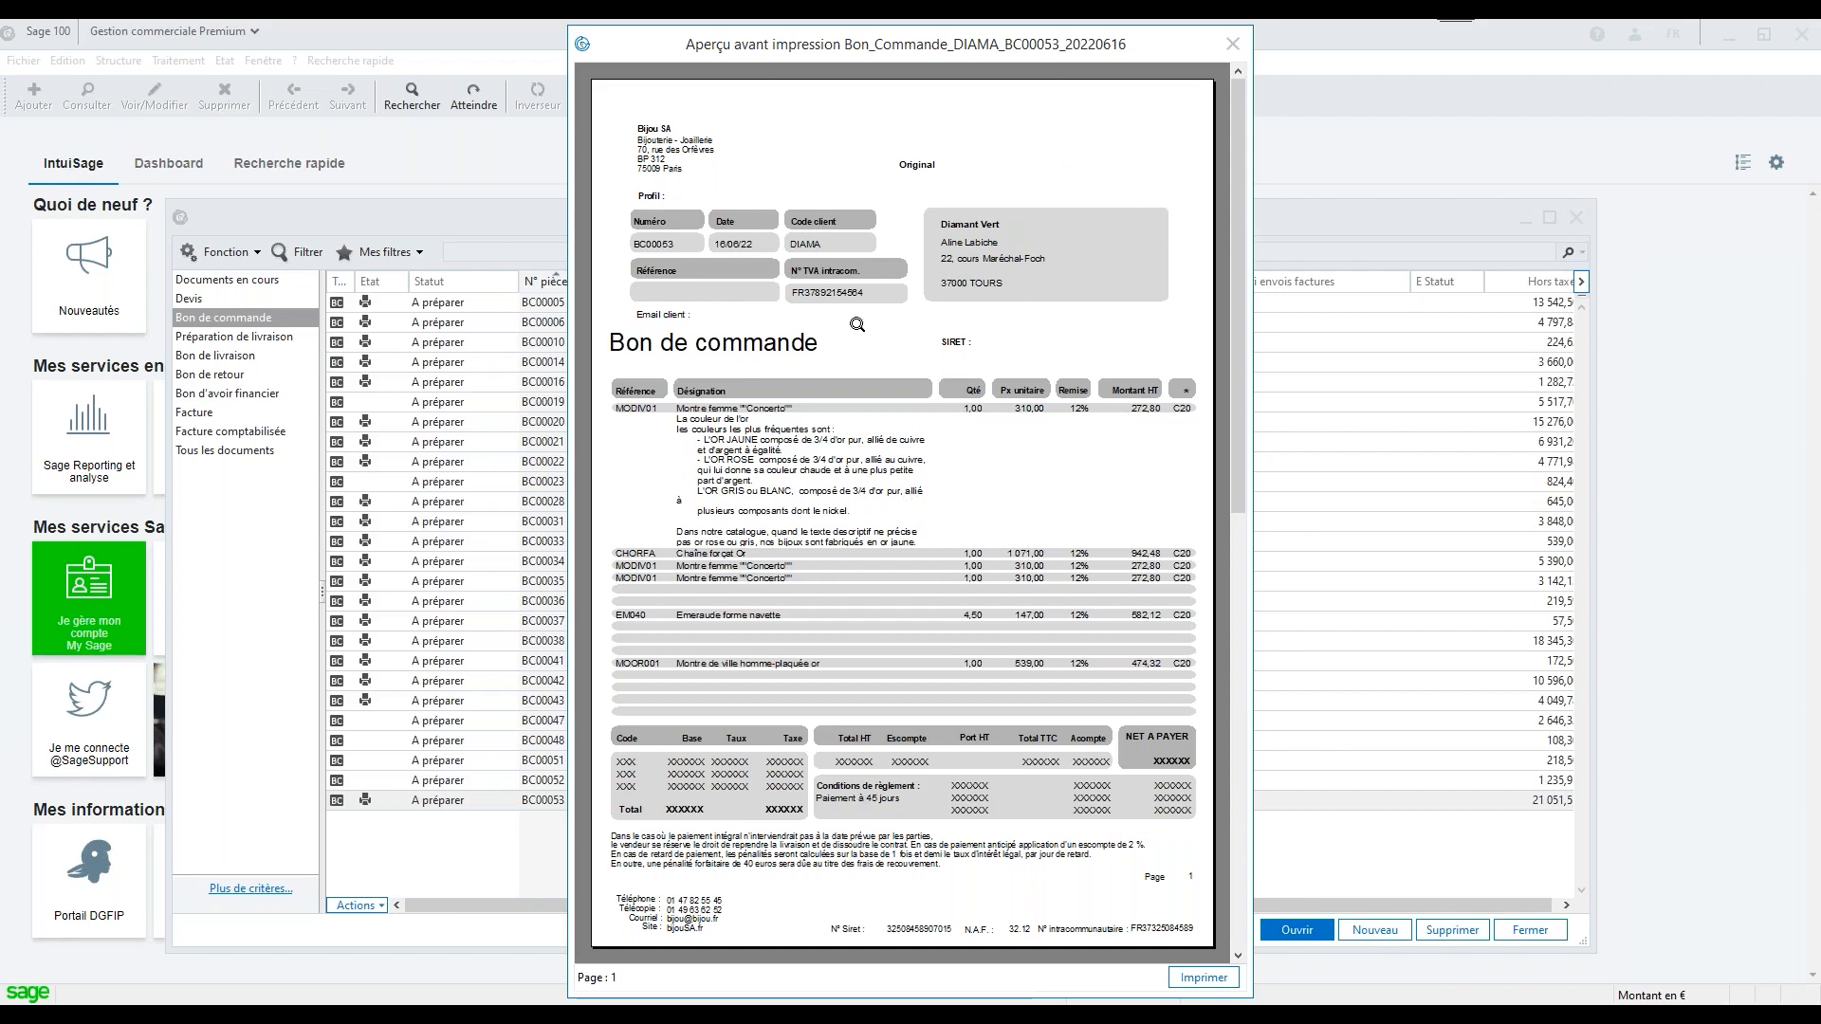
left_click(1239, 831)
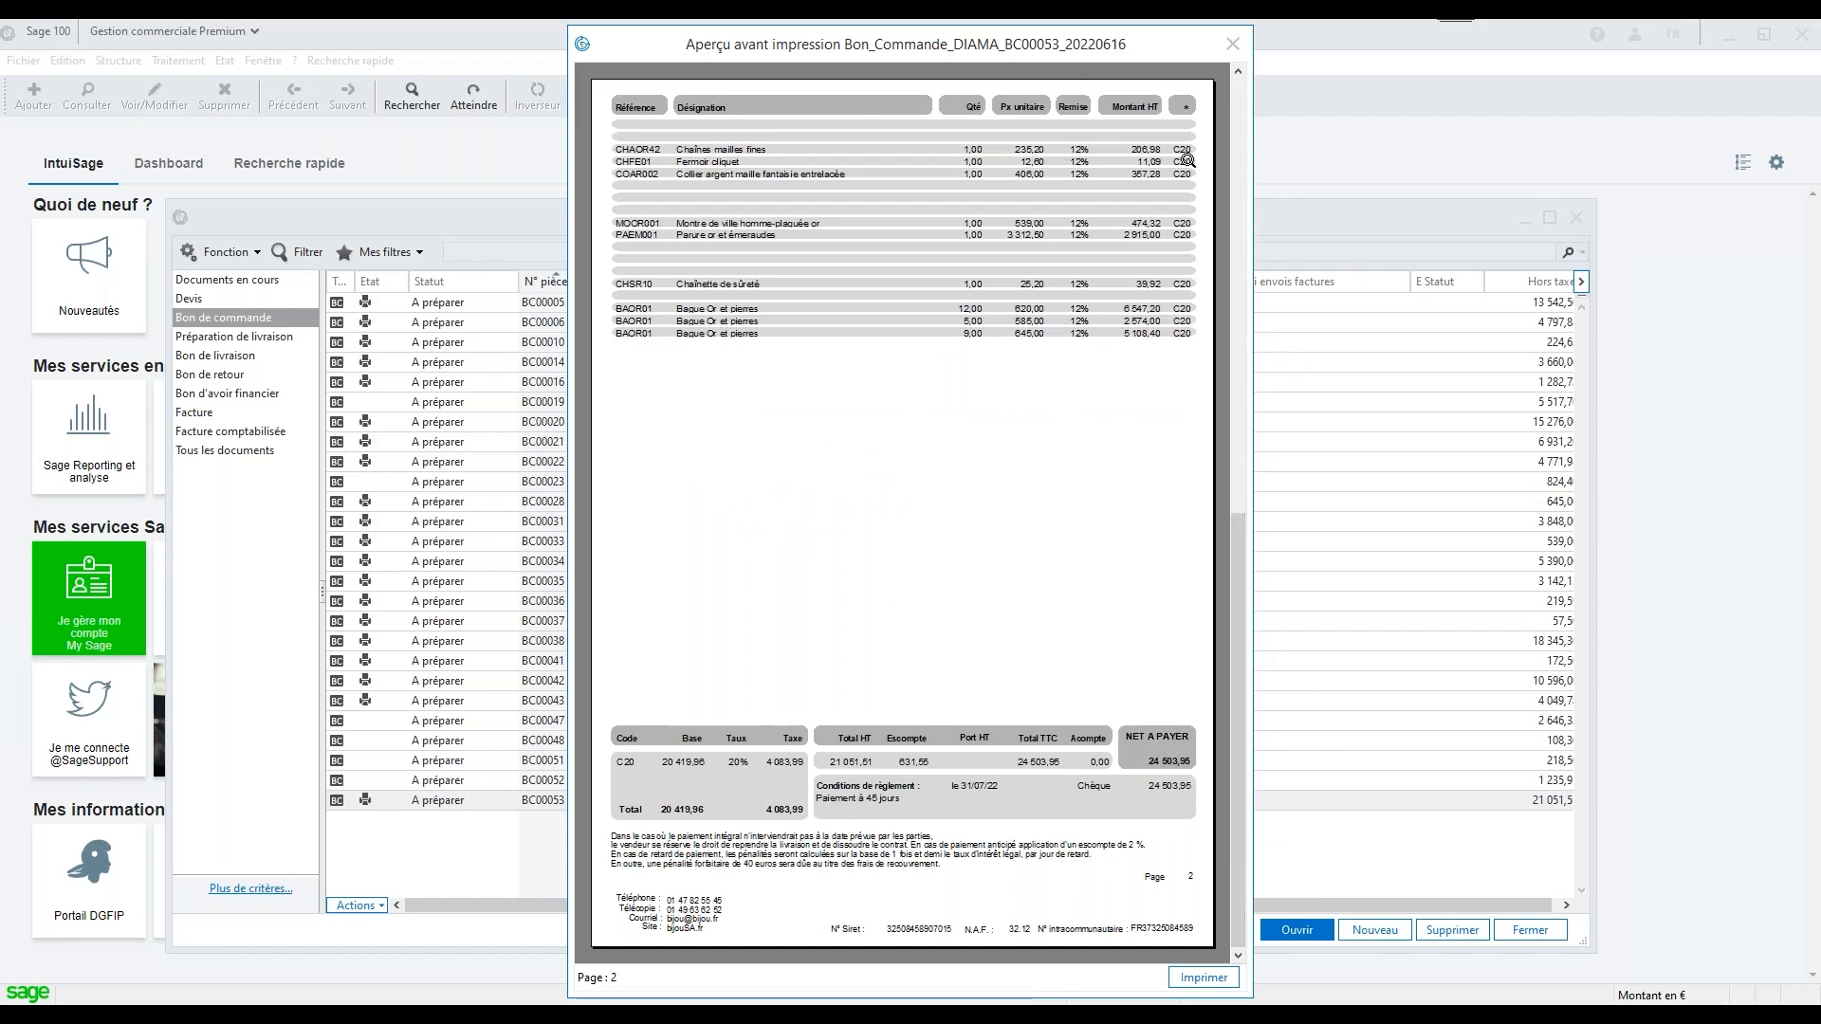
left_click(1235, 44)
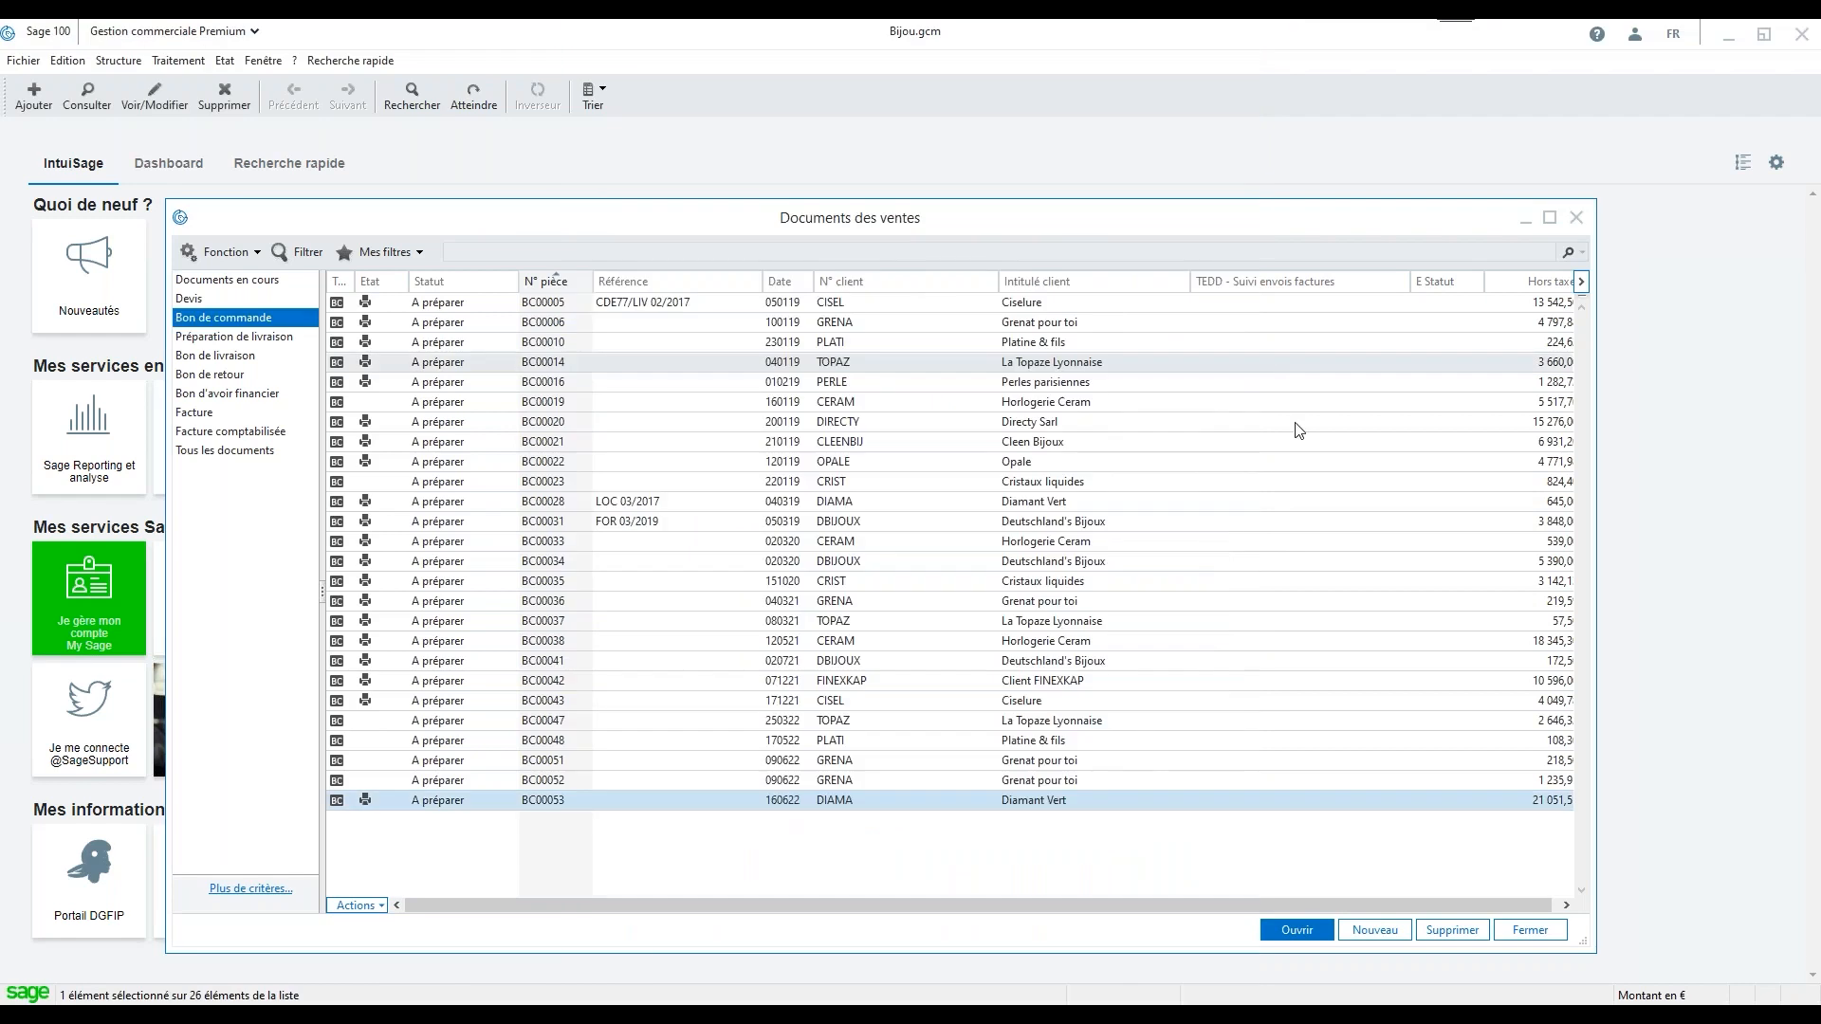
Print the latest Diamant Vert order with the Commande client - TAI.bgc template on the TAI printer, with print preview disabled
right_click(569, 806)
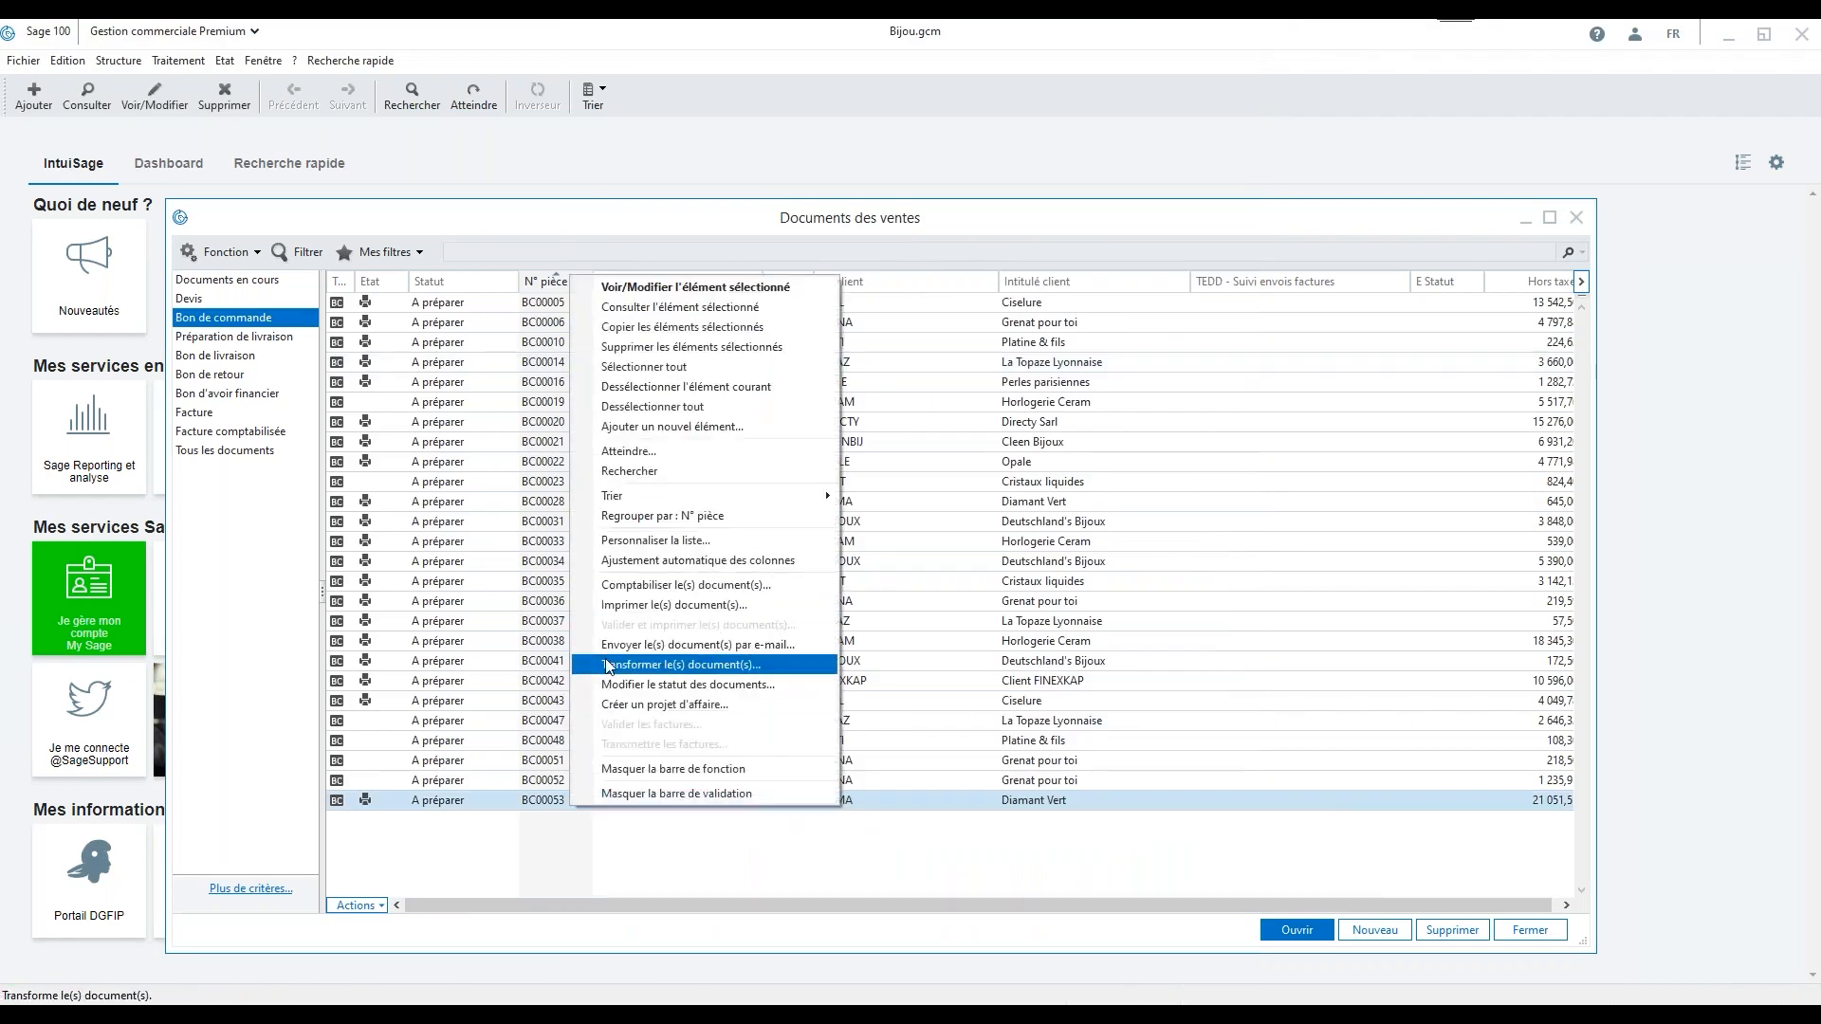
left_click(628, 605)
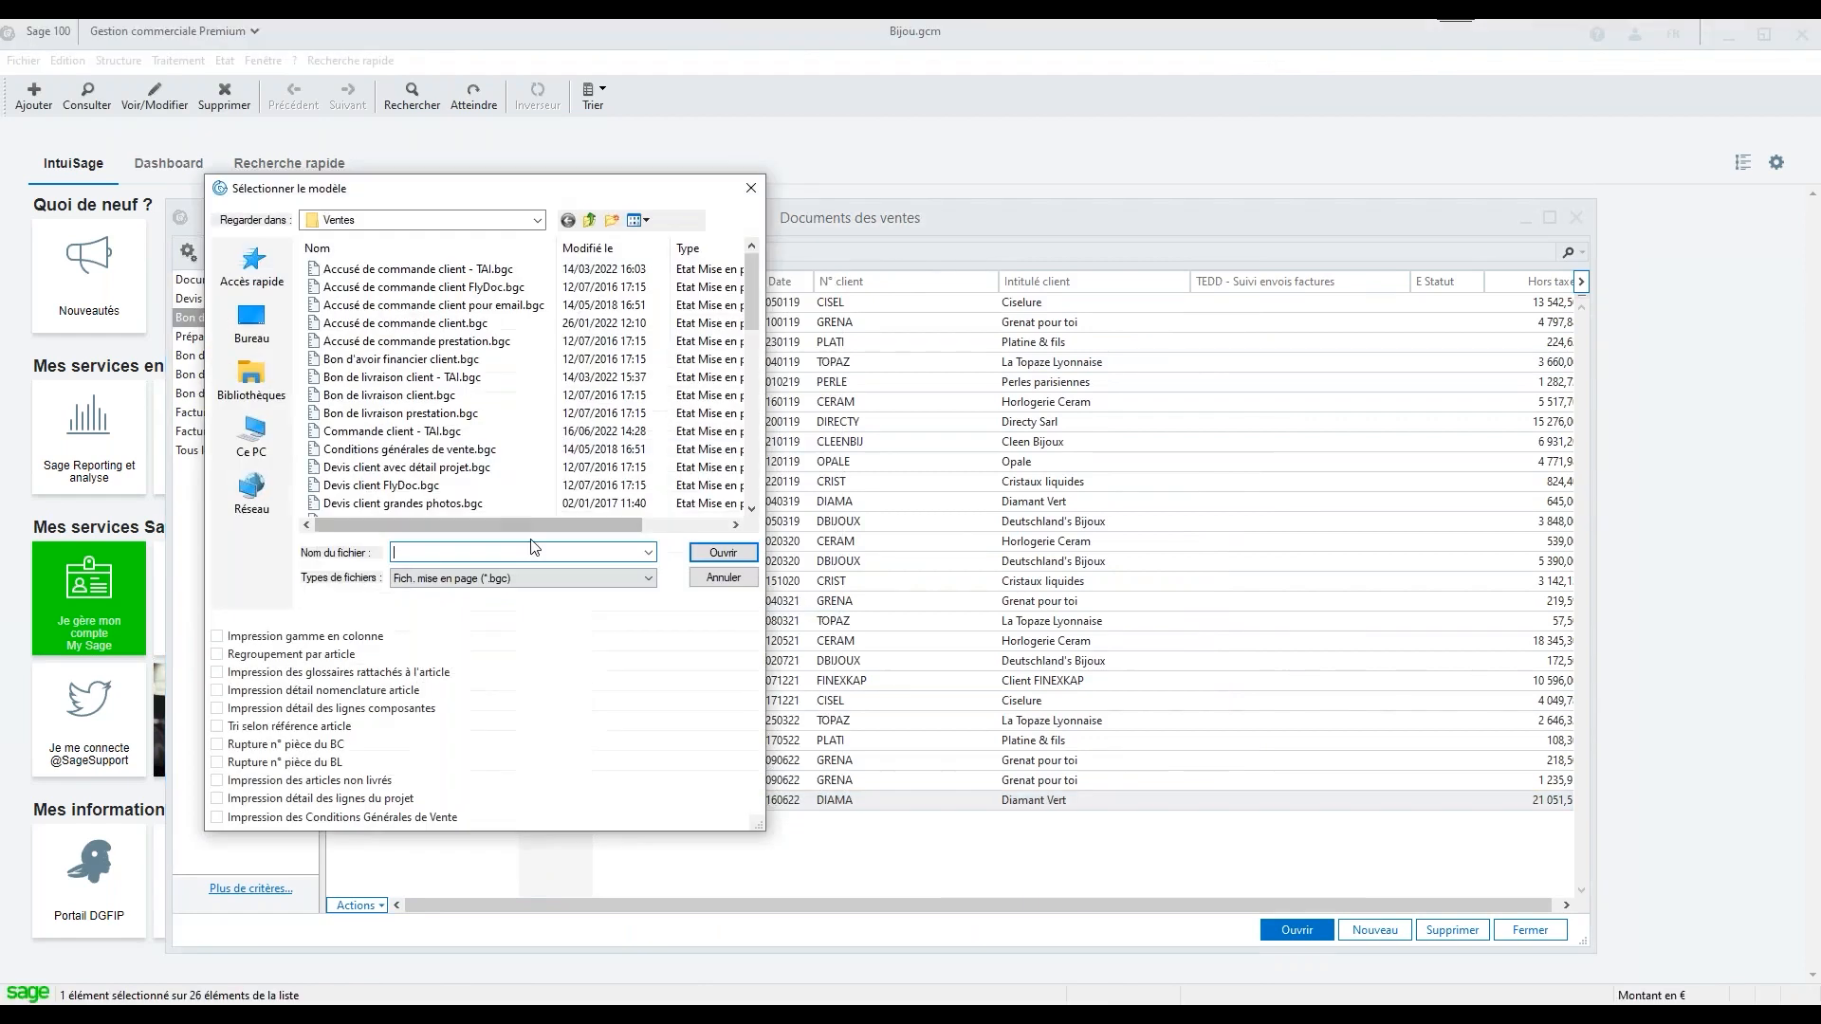
left_click(452, 433)
left_click(702, 549)
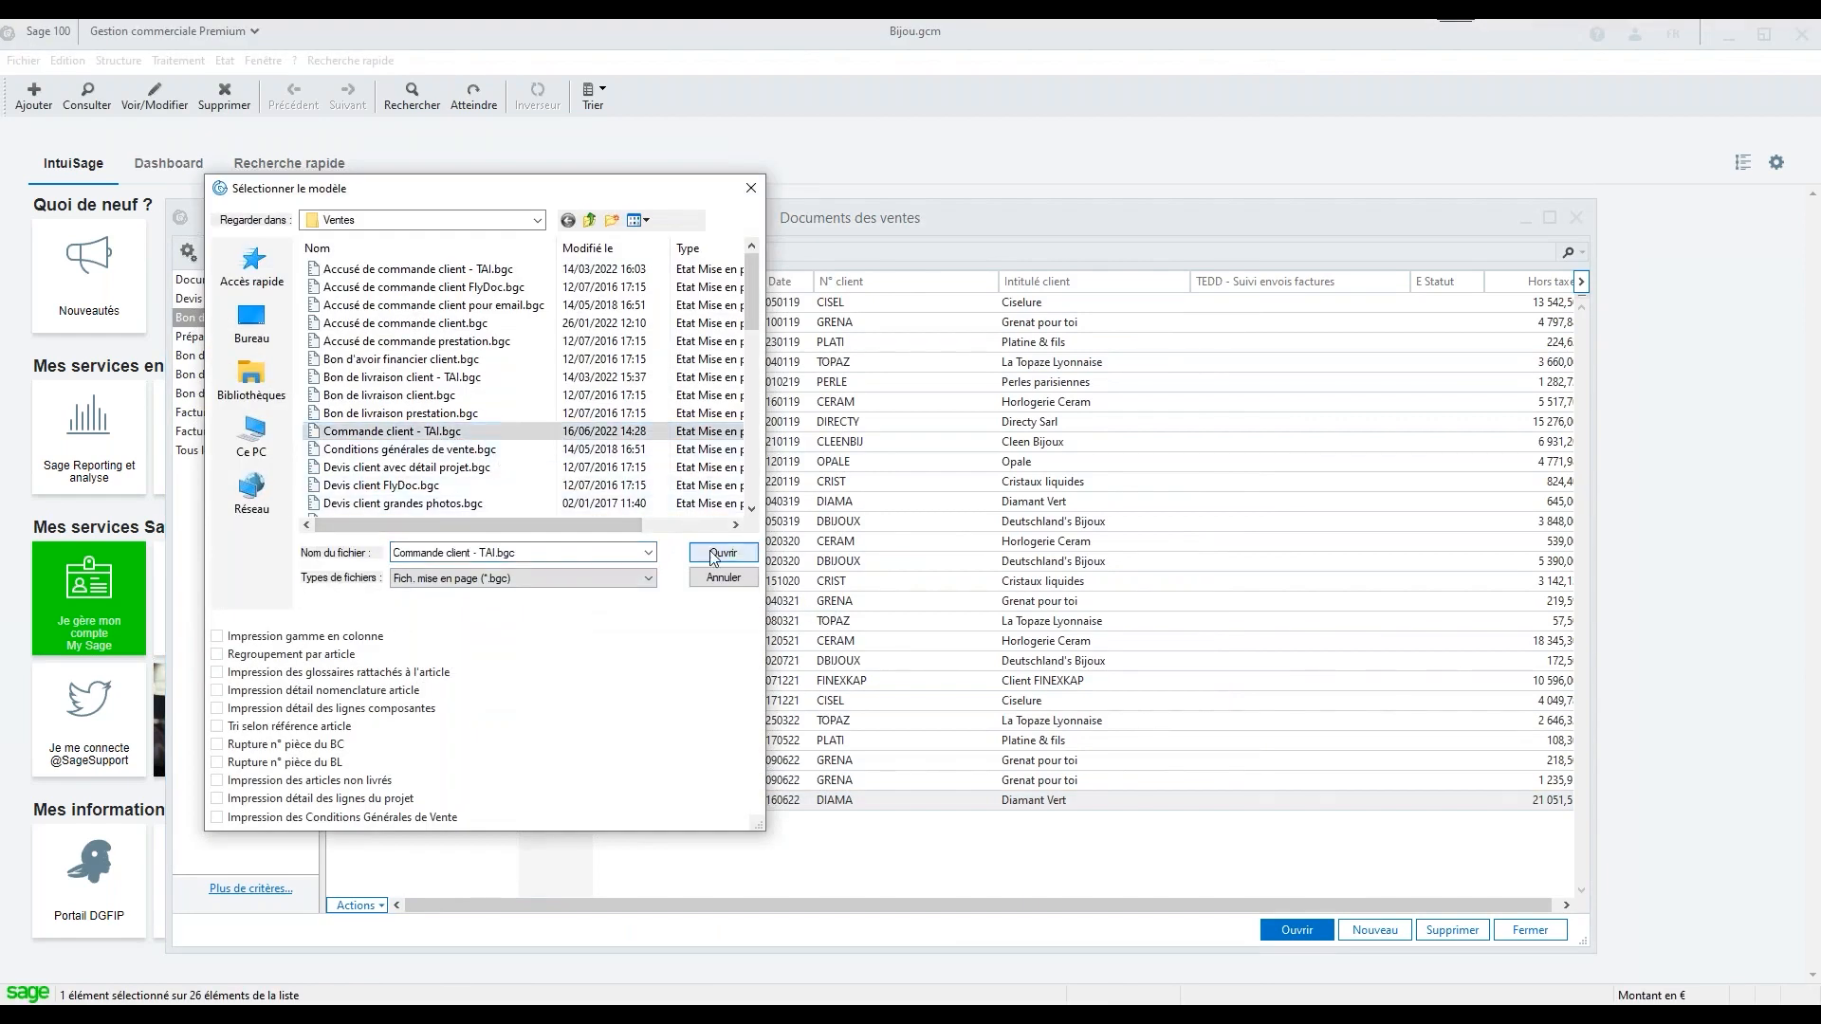
left_click(725, 285)
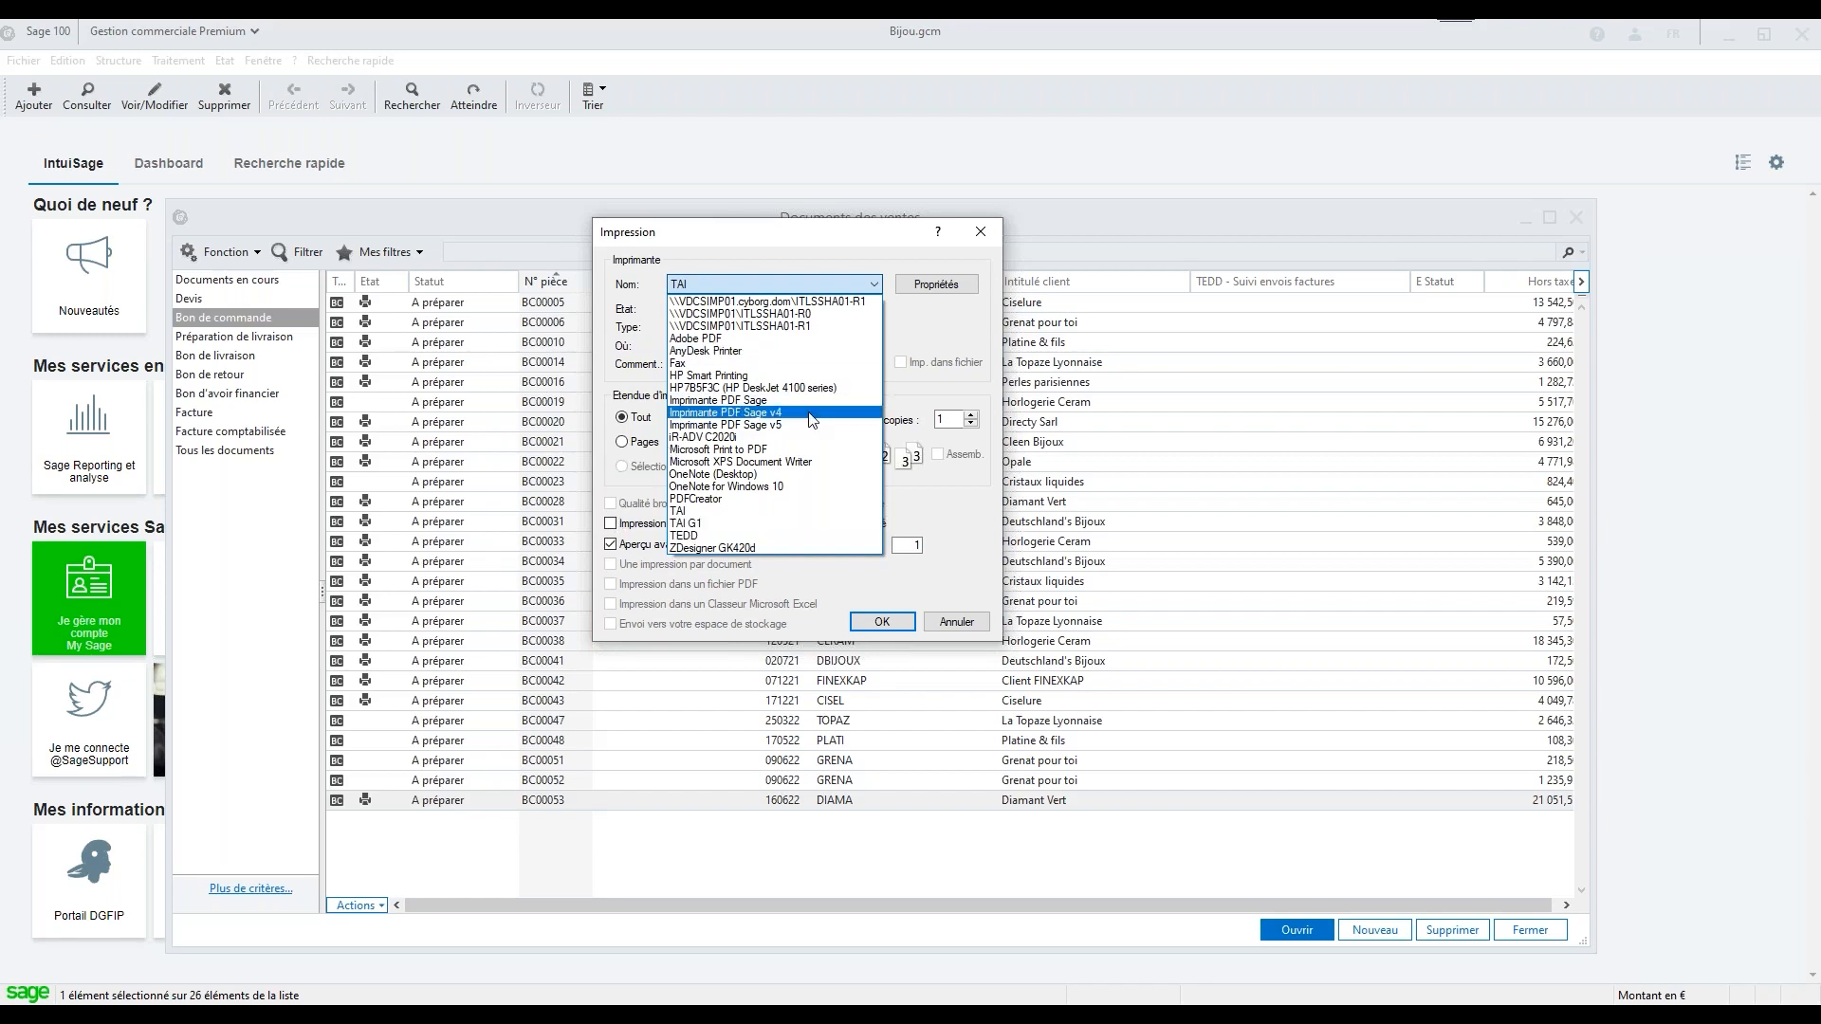
left_click(804, 519)
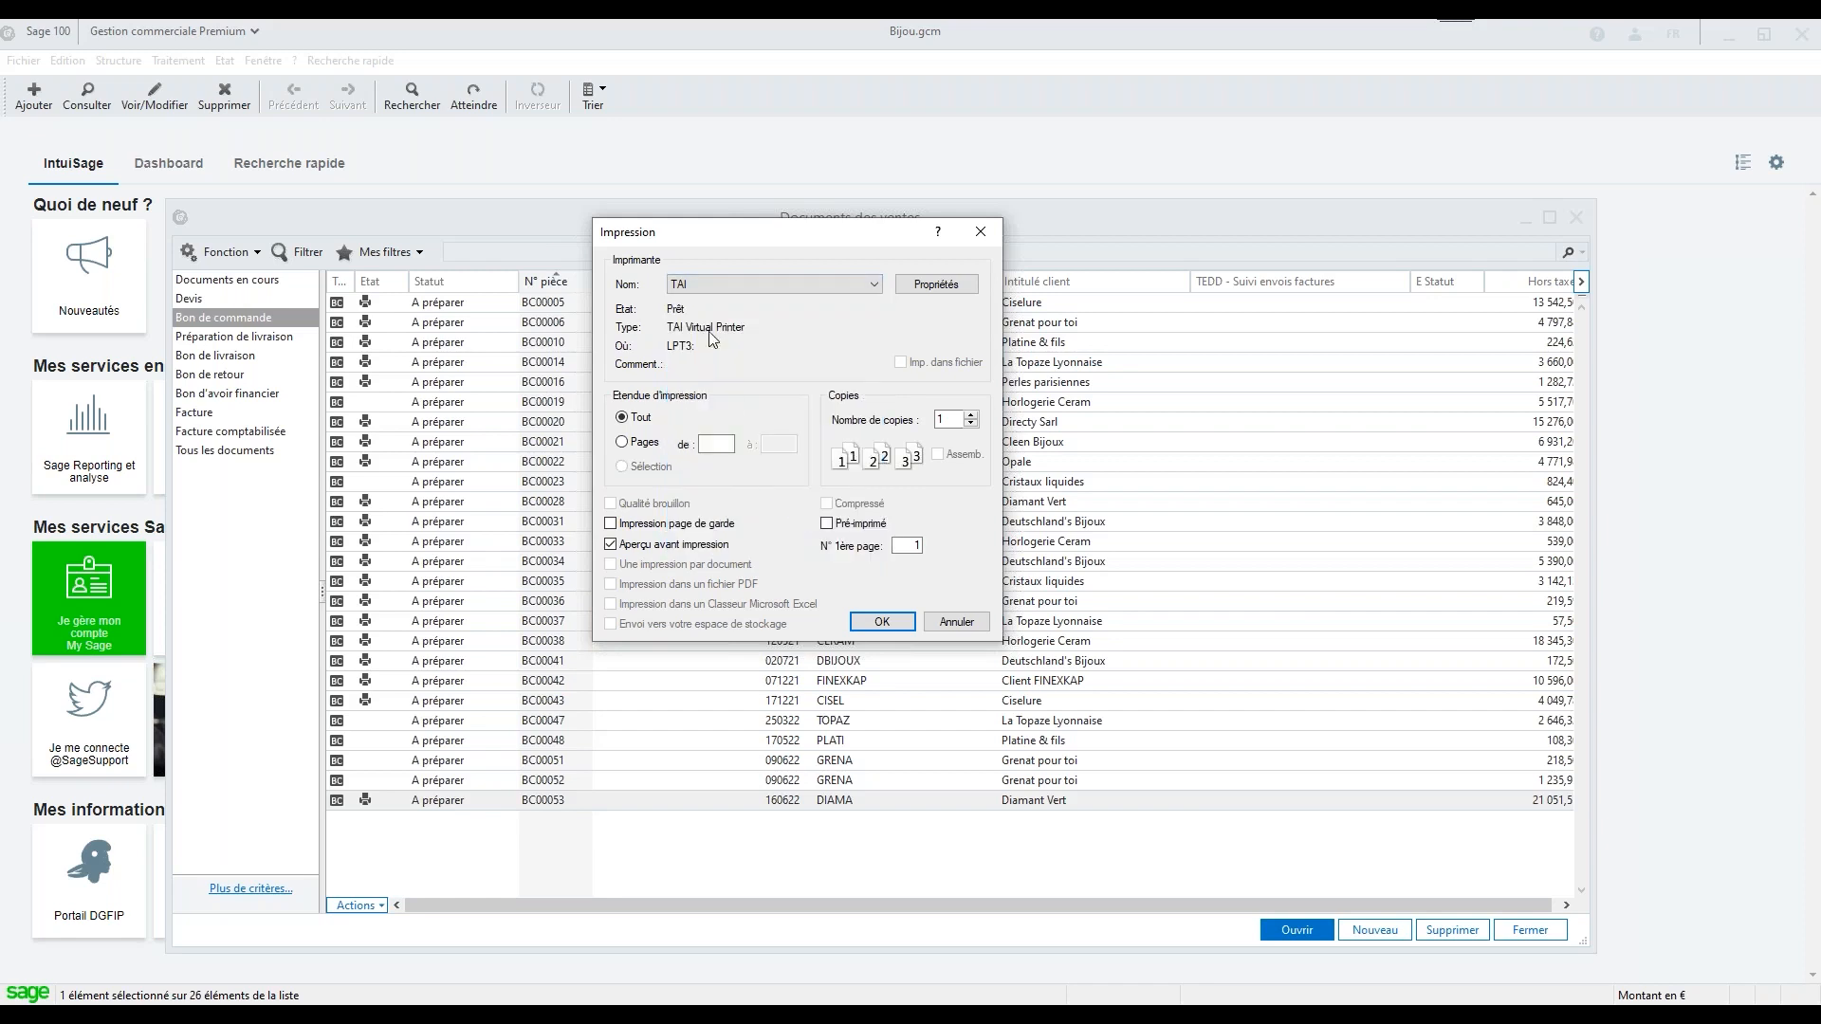
left_click(668, 547)
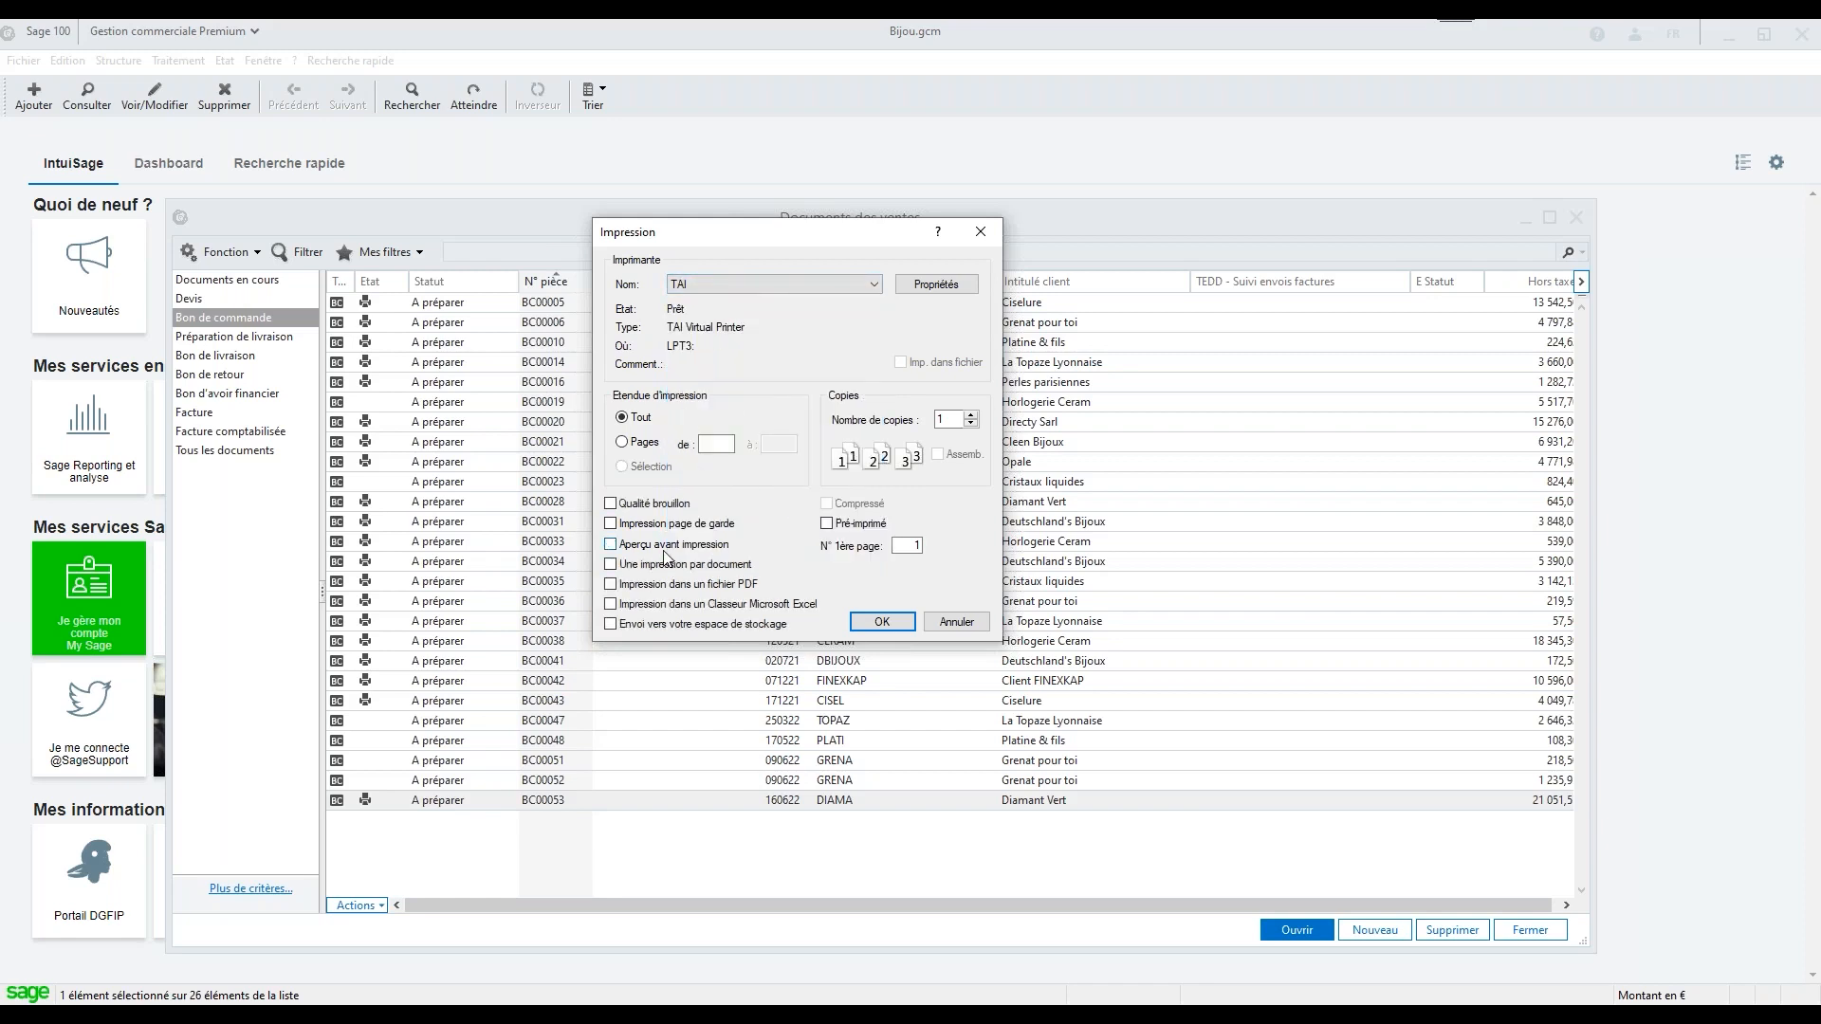
left_click(886, 629)
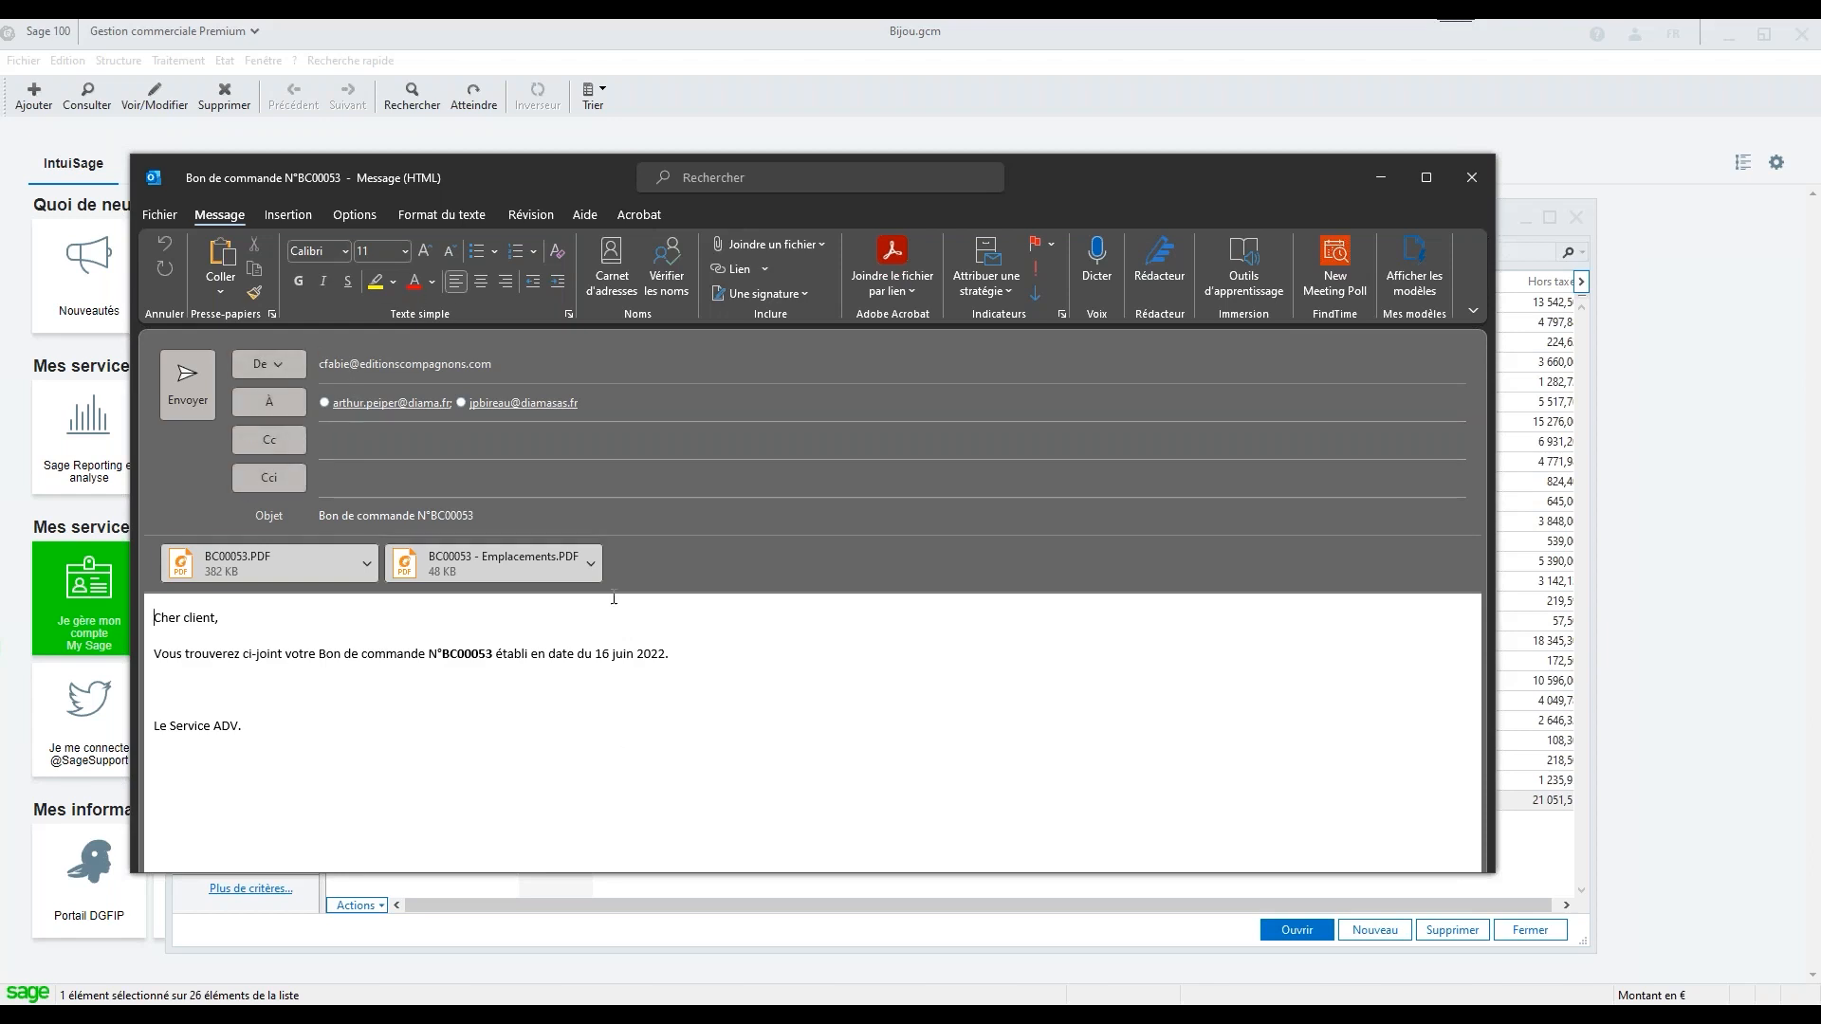
Check the generated email's recipients and subject, and open its attached order PDF
triple_click(660, 398)
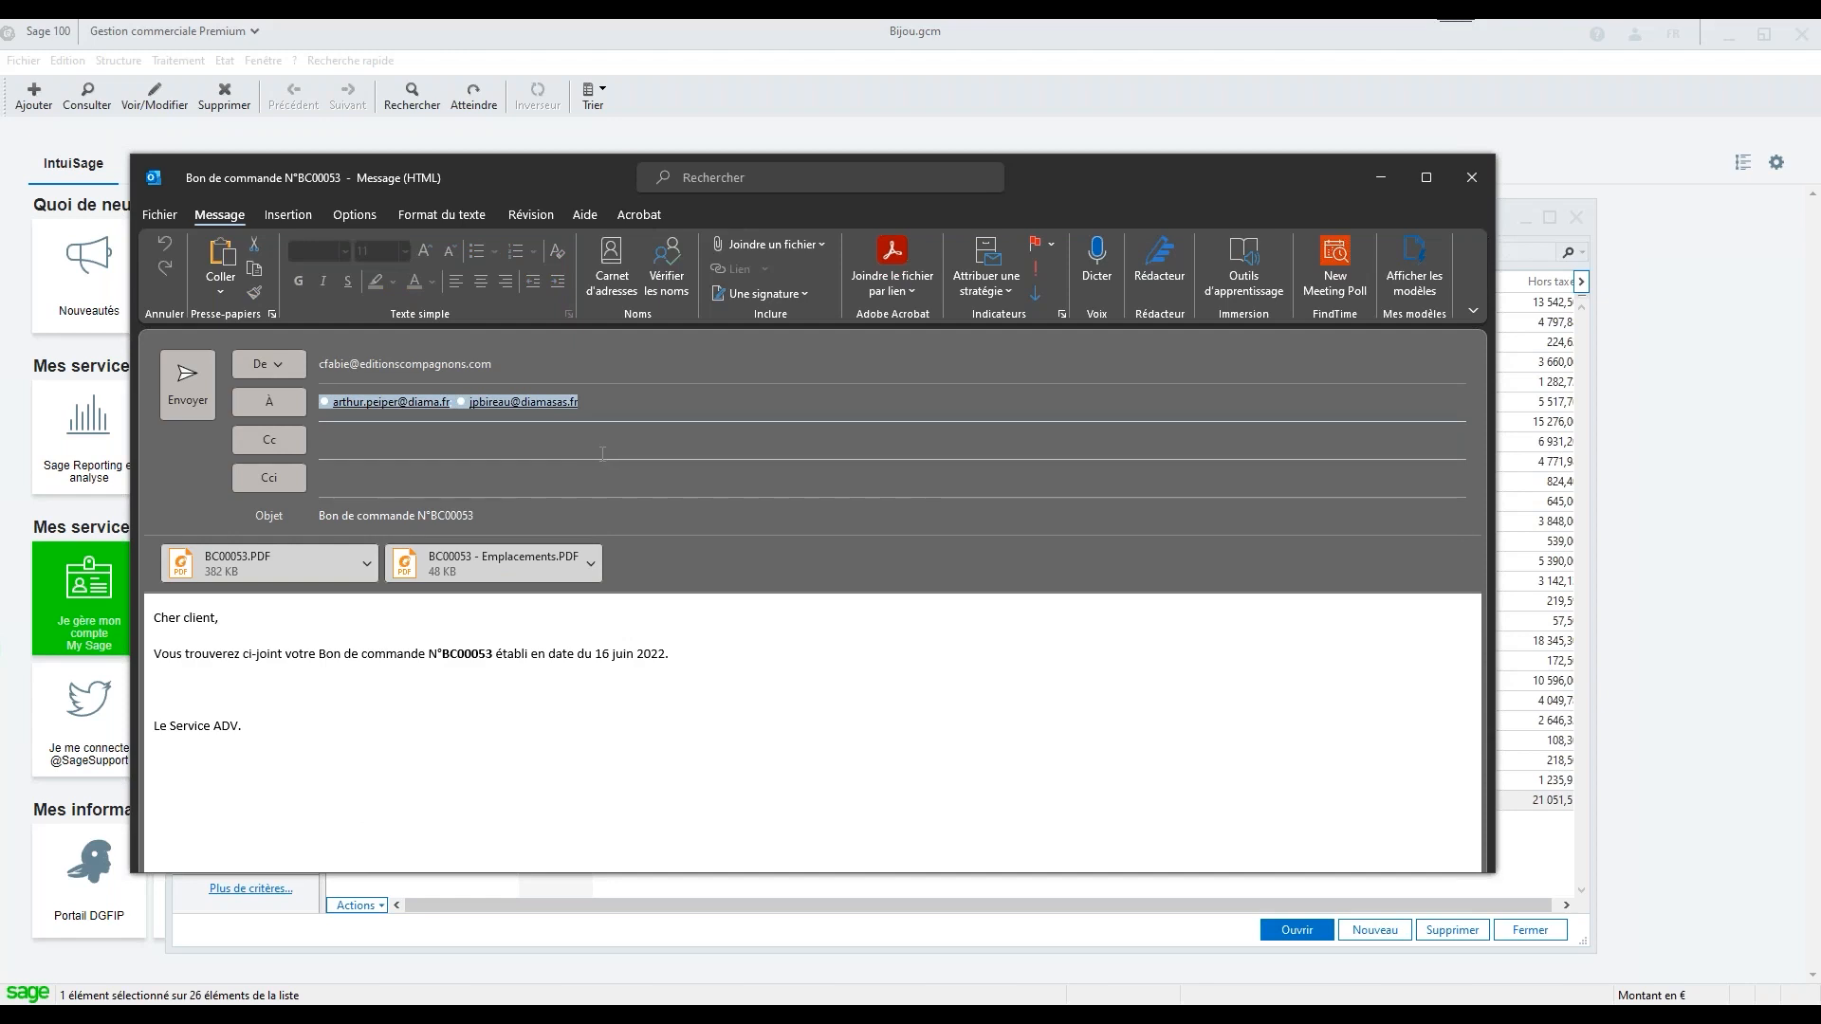
triple_click(531, 523)
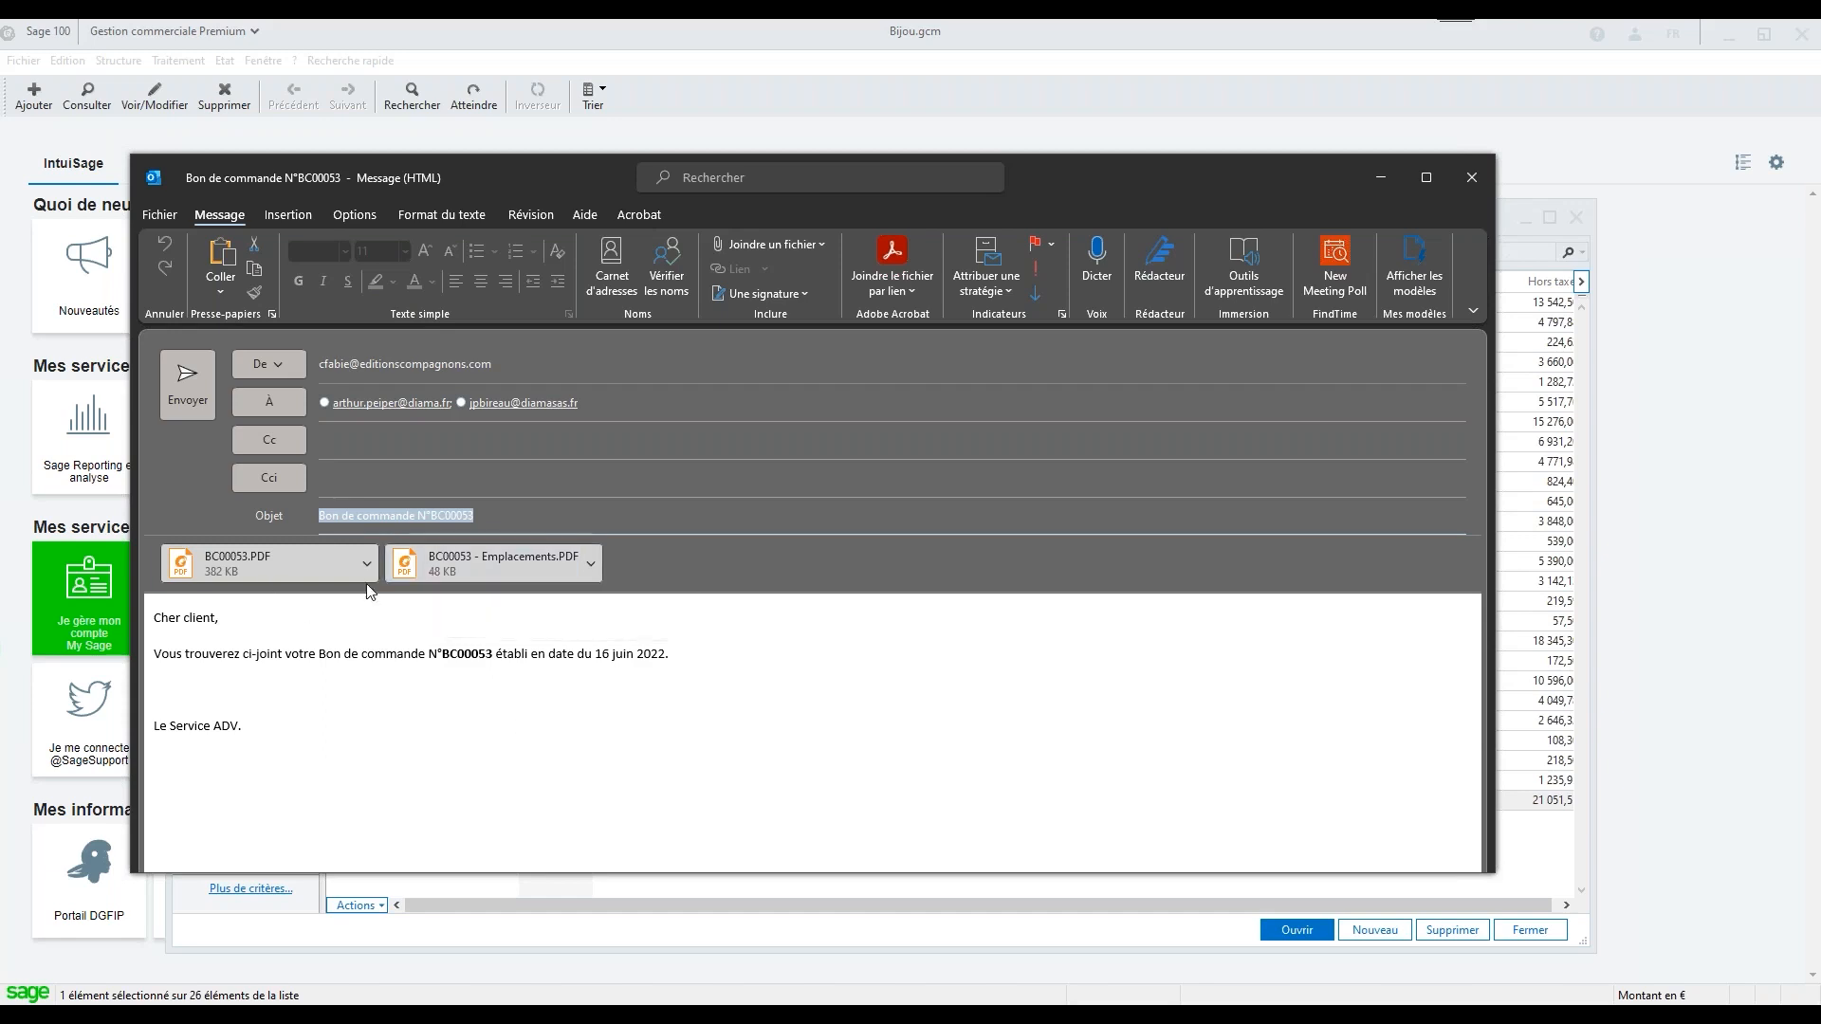
left_click(253, 560)
double_click(252, 560)
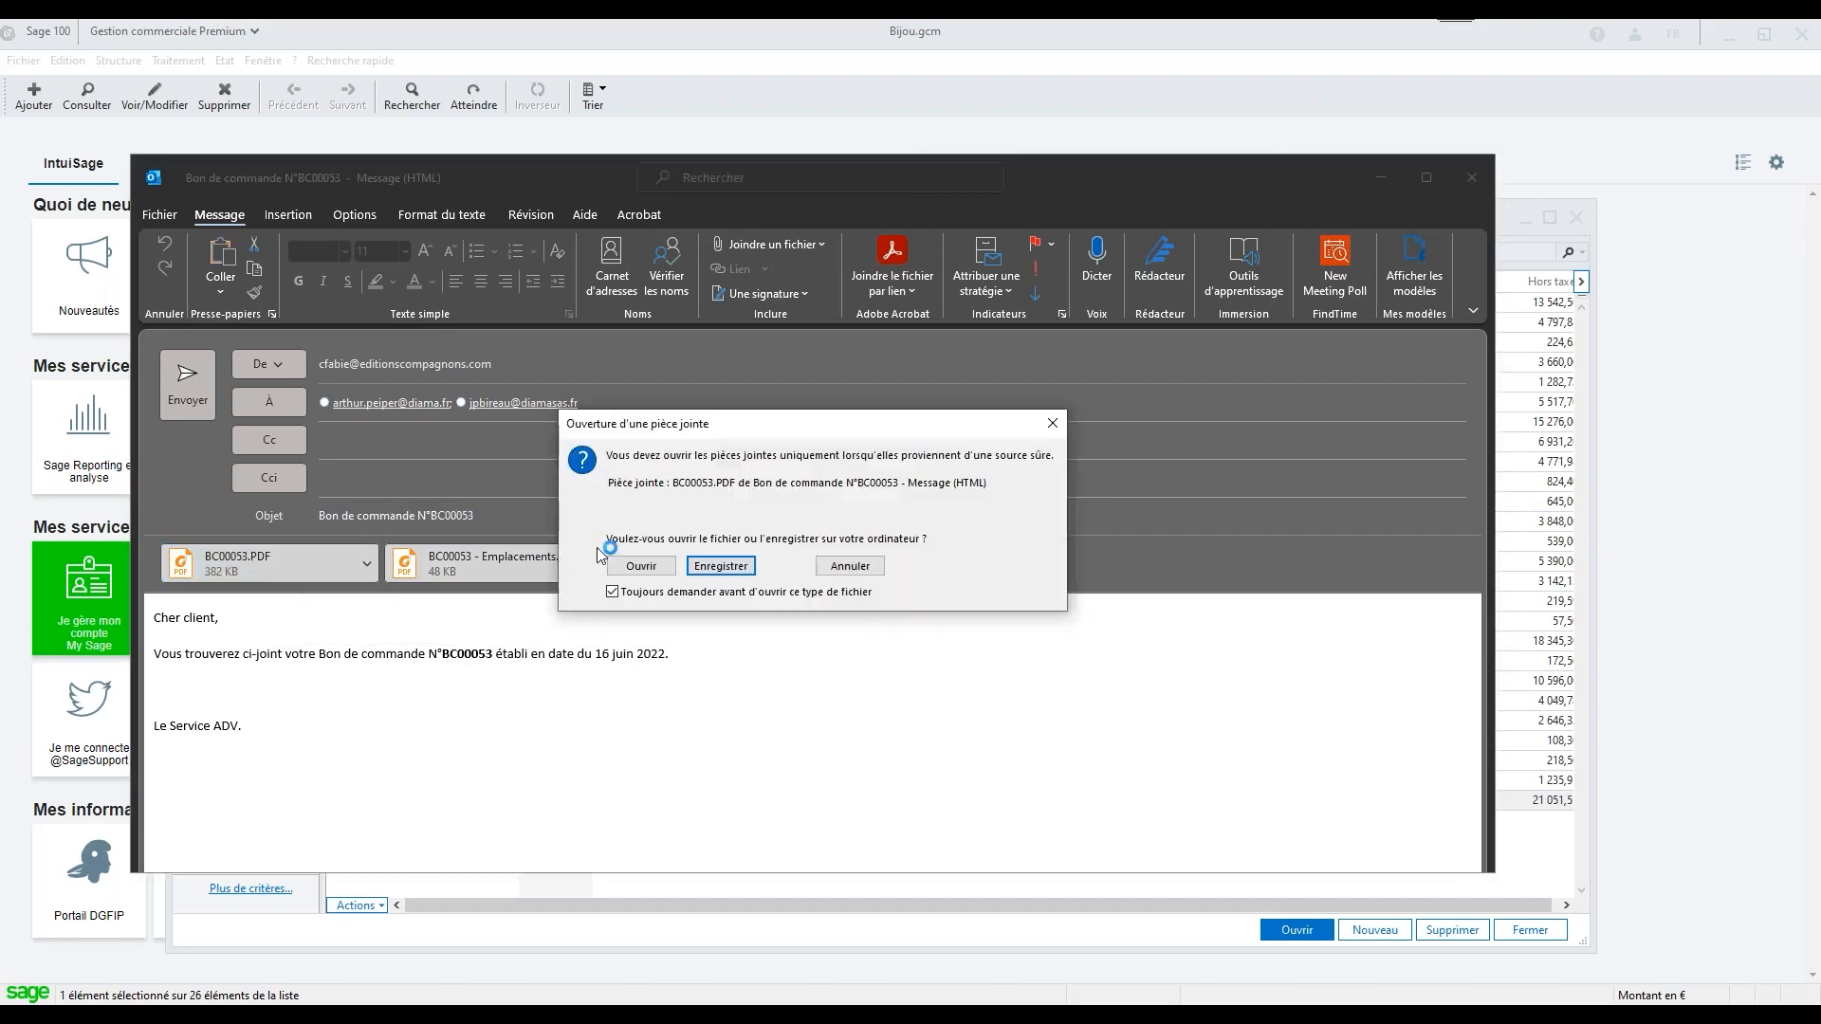
left_click(641, 567)
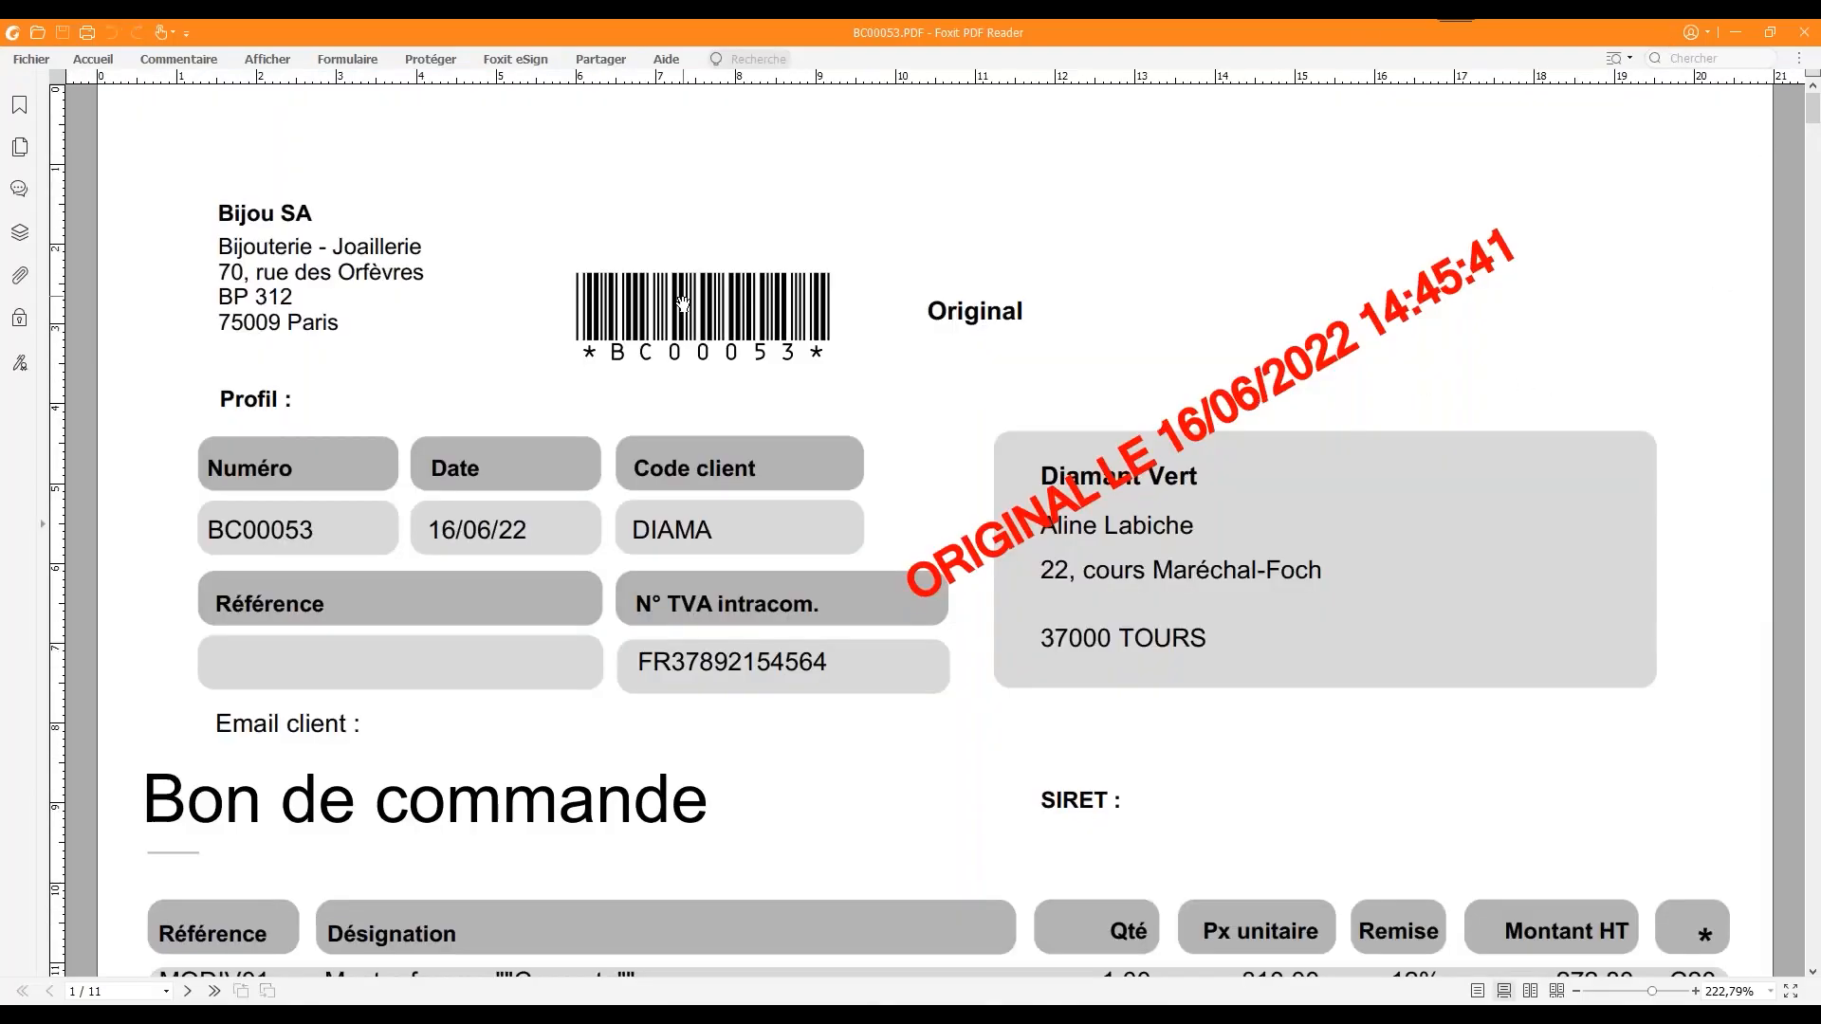
Examine the order PDF's header stamp and barcode, order lines, inserted general terms of sale and appended product data sheet
scroll(685, 304, "down", 2)
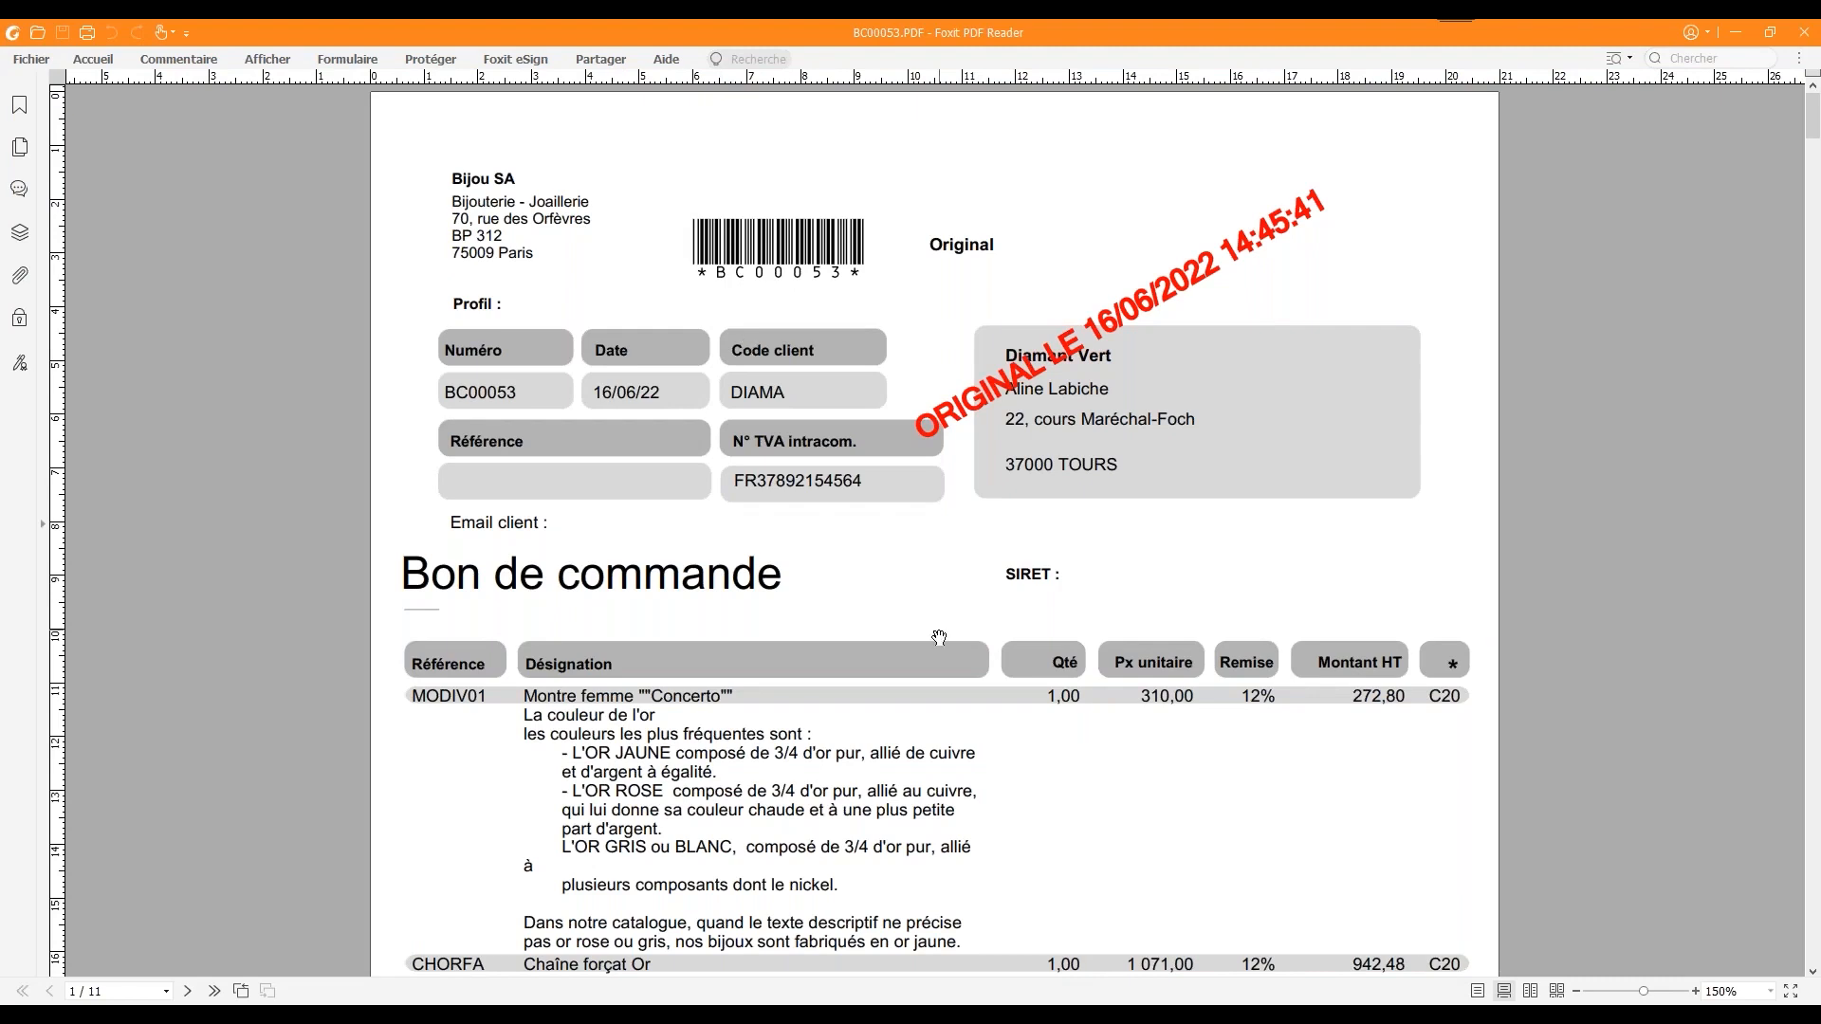
scroll(939, 638, "down", 3)
scroll(939, 638, "down", 15)
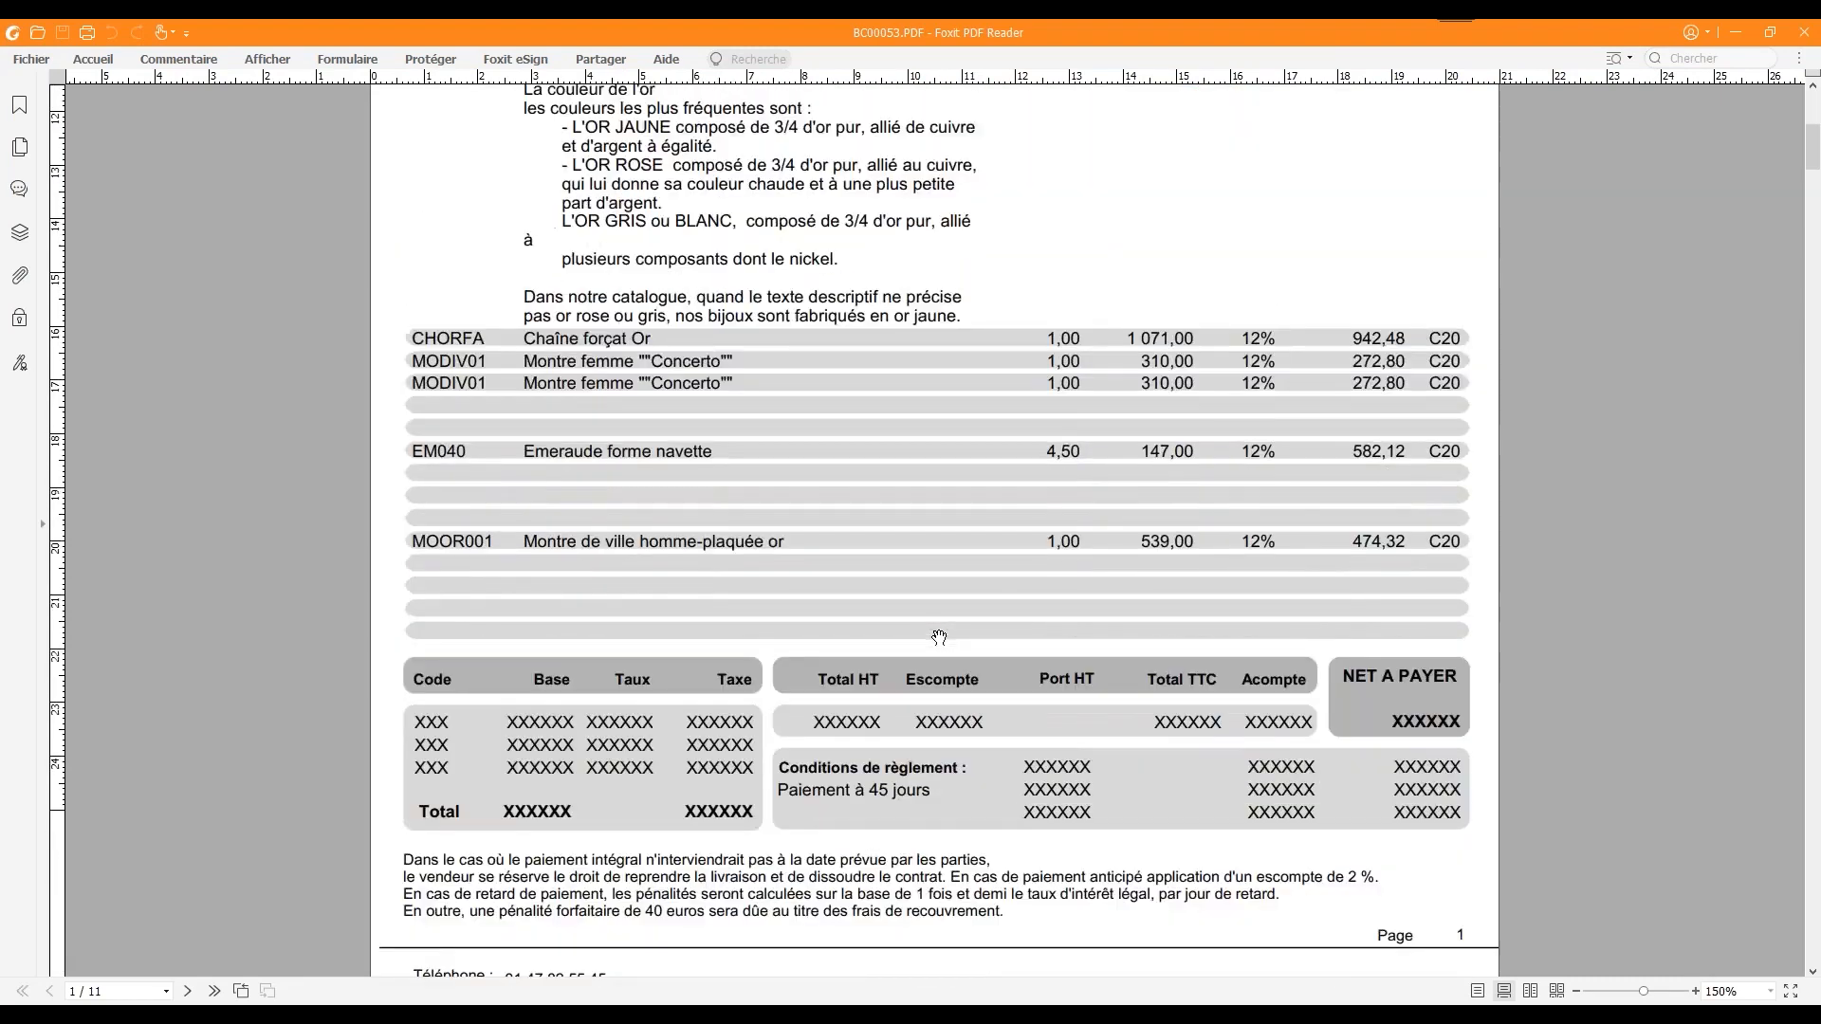
scroll(939, 637, "down", 2)
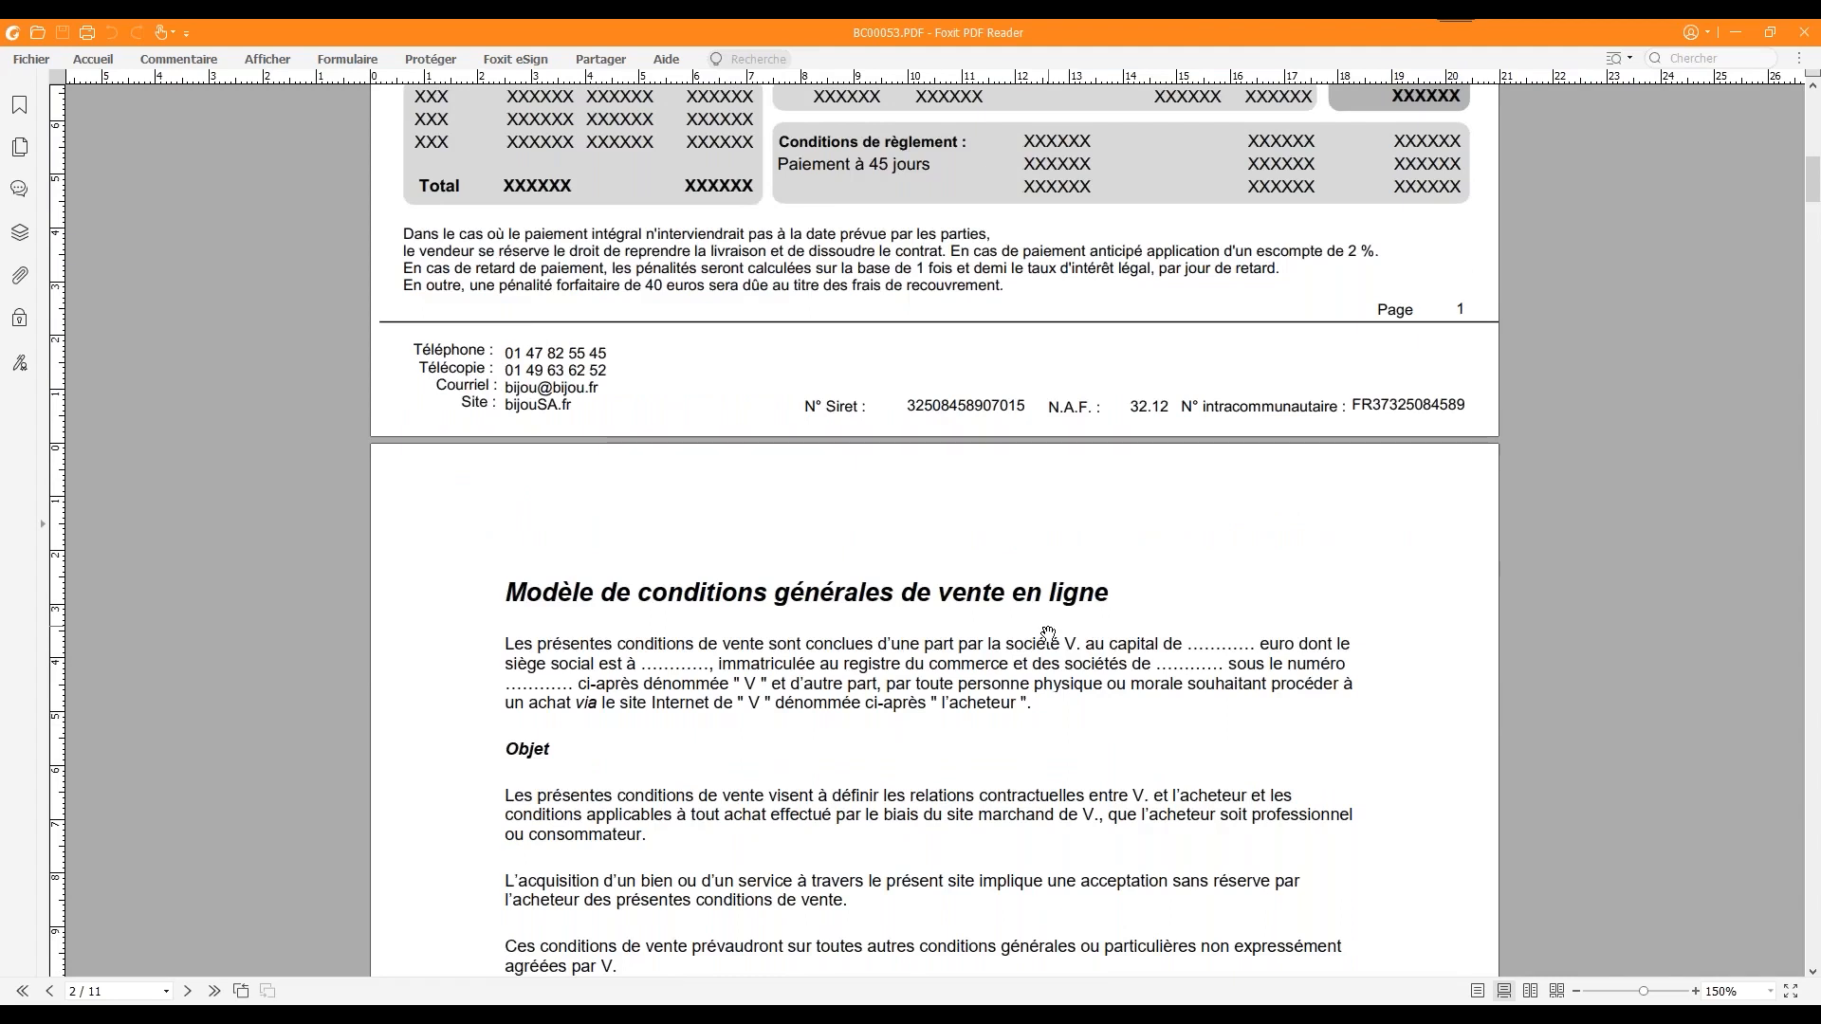
scroll(1048, 634, "down", 12)
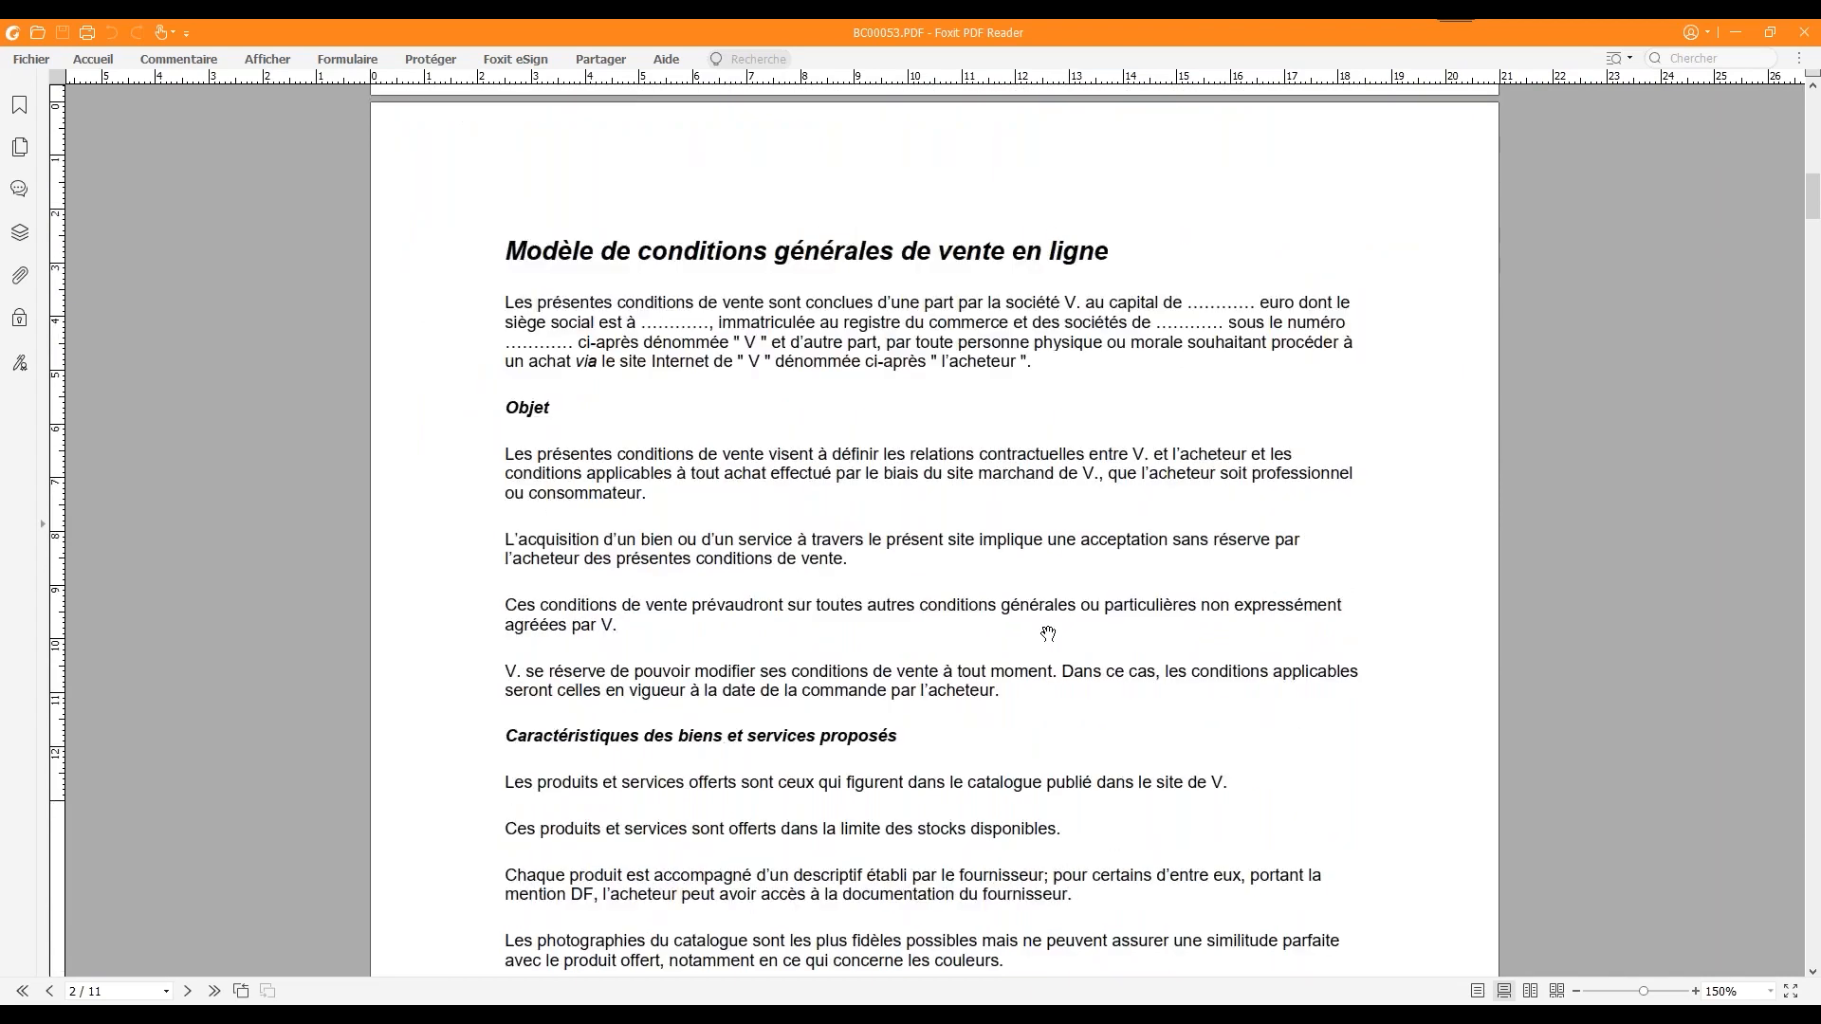
scroll(1048, 633, "down", 15)
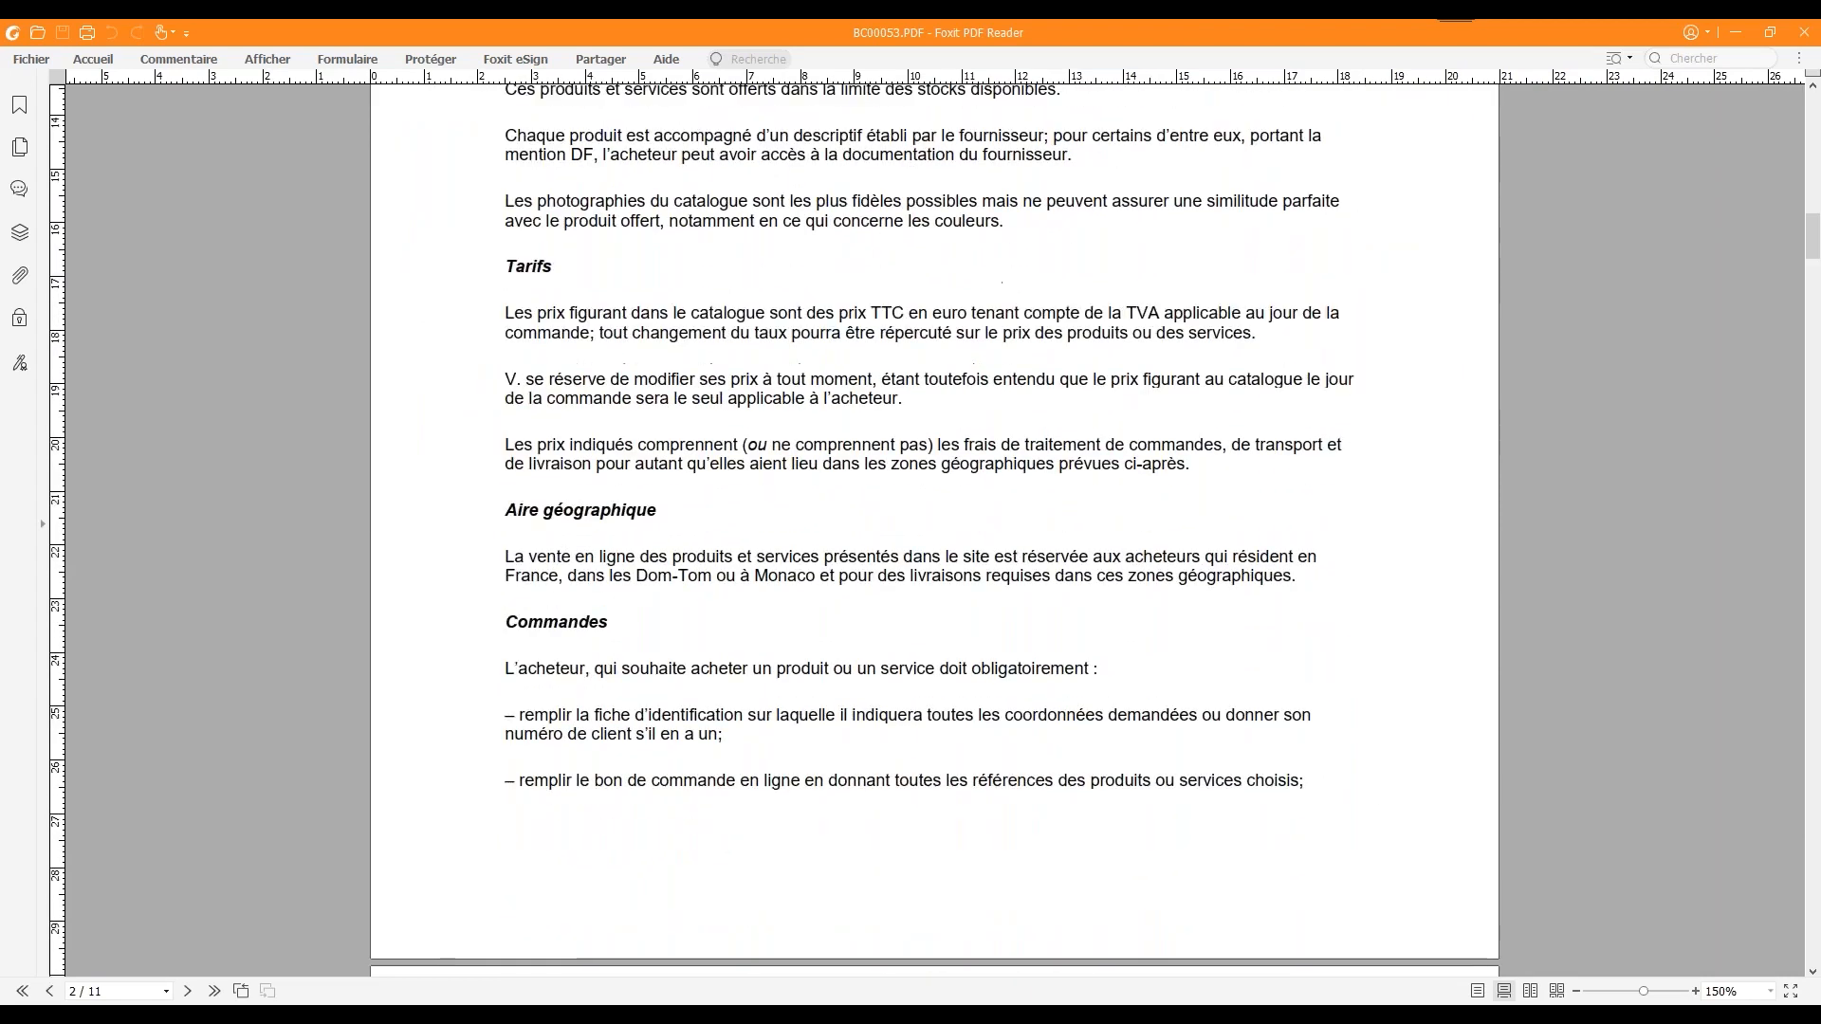
scroll(1018, 636, "down", 7)
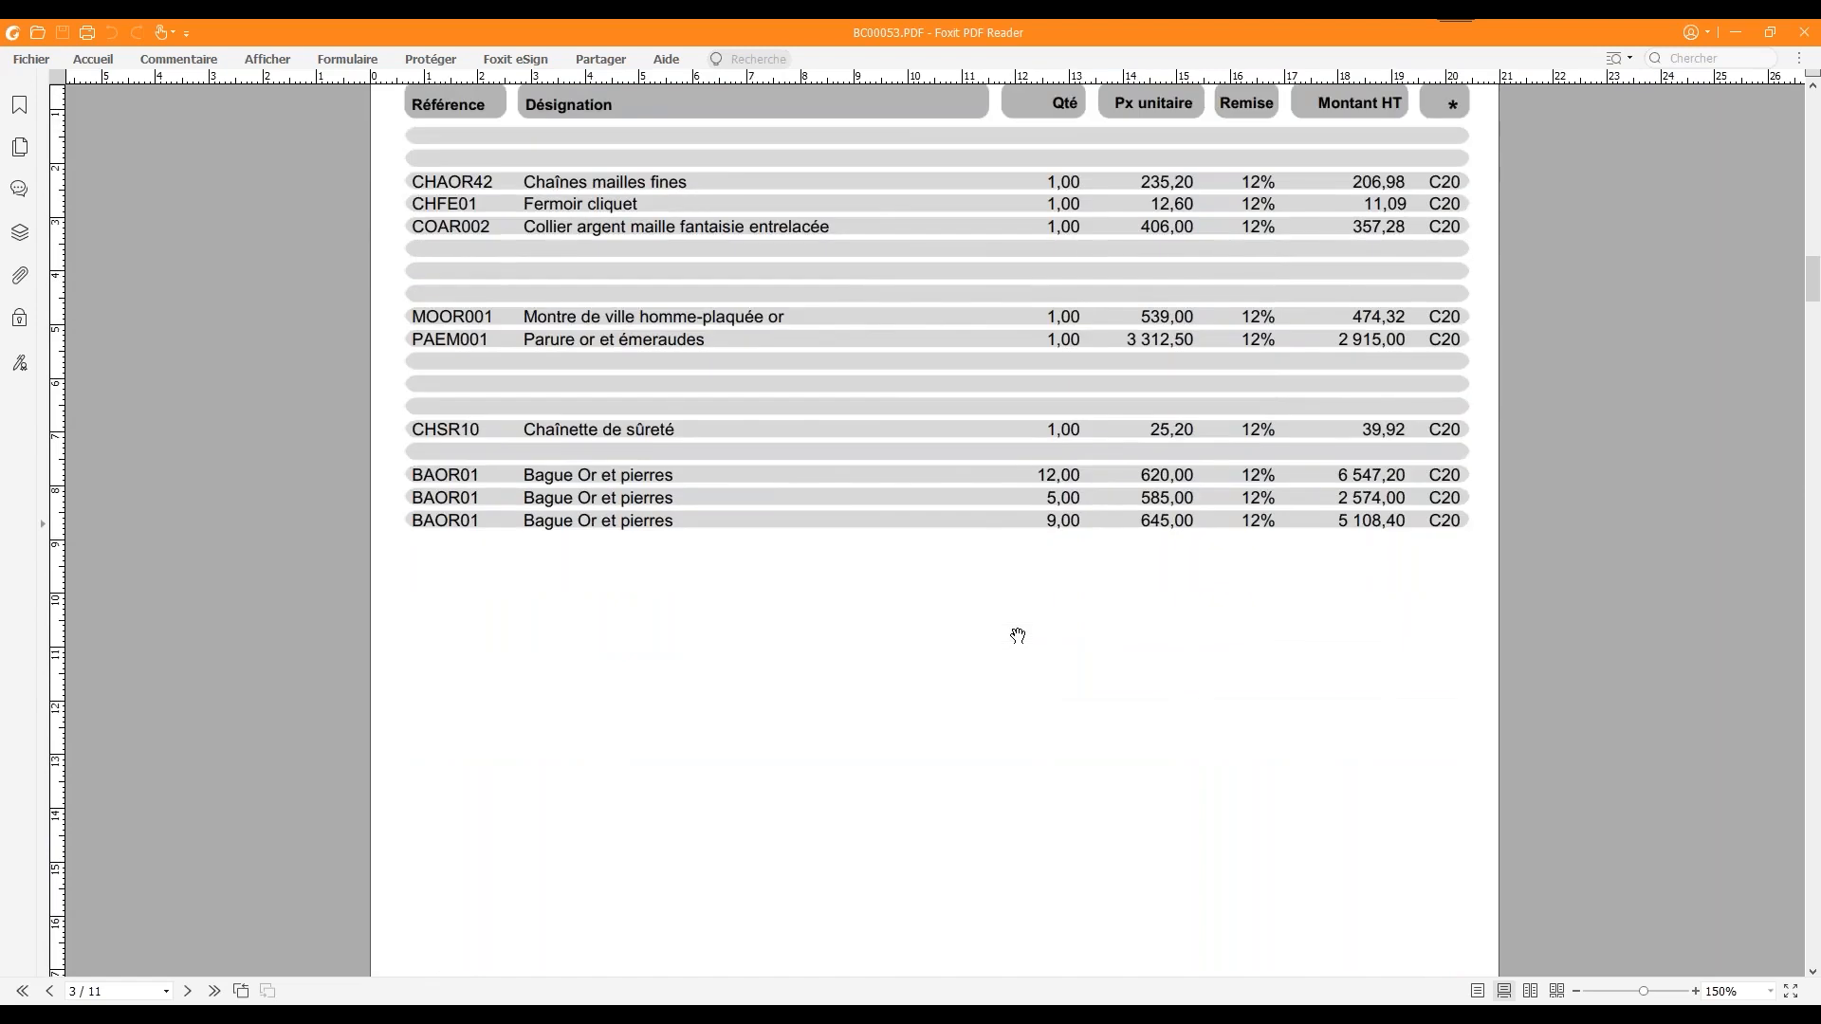
scroll(1018, 635, "down", 12)
scroll(1017, 636, "down", 11)
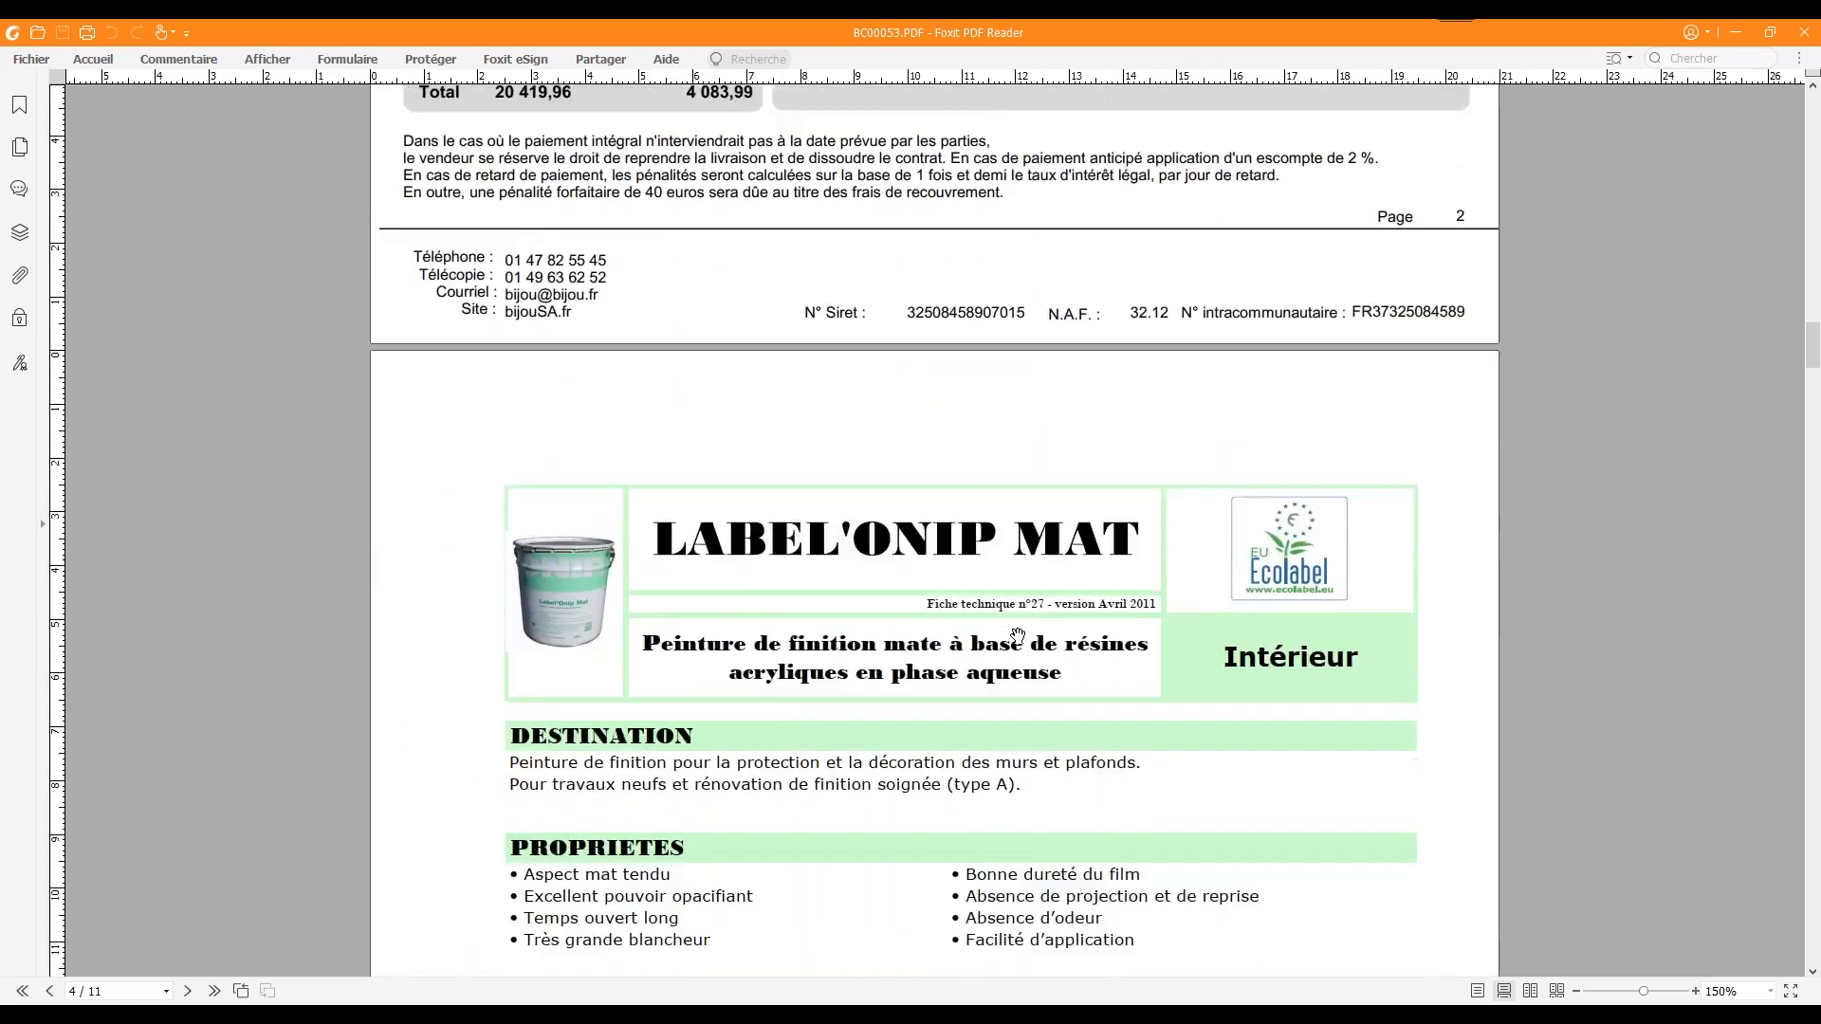
scroll(1018, 636, "down", 1)
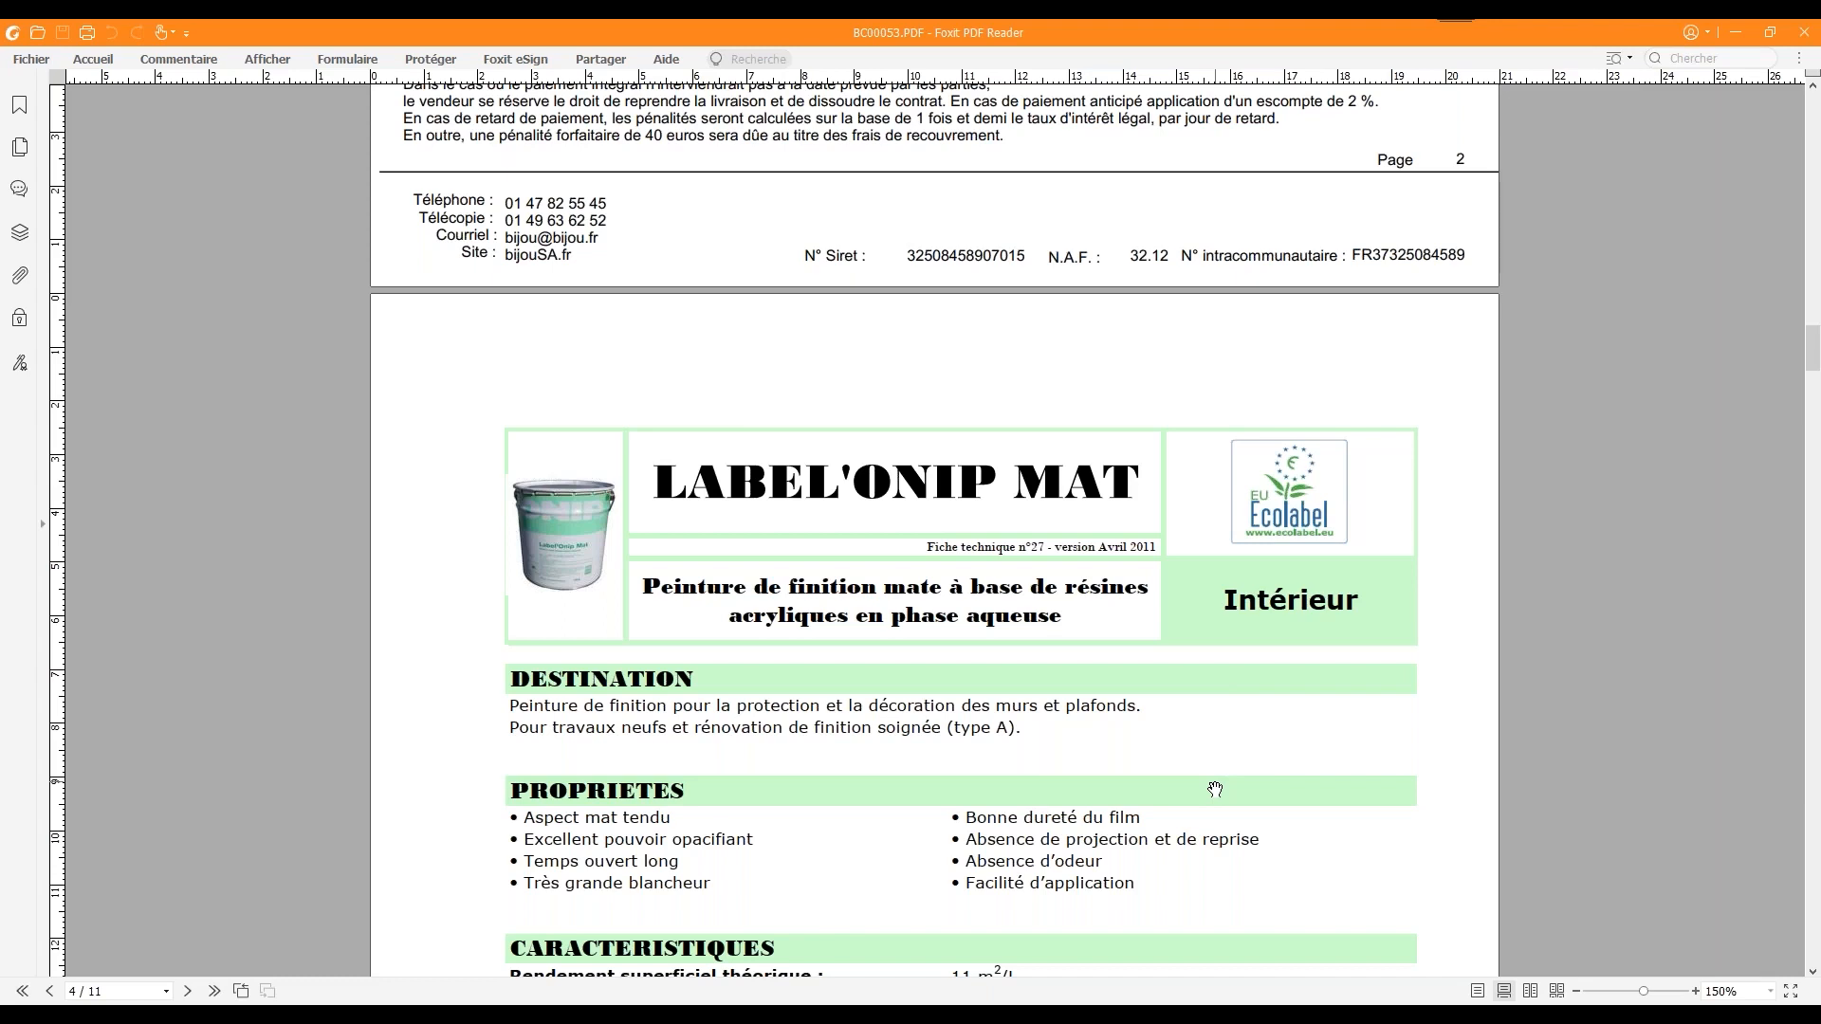
scroll(1215, 790, "up", 10)
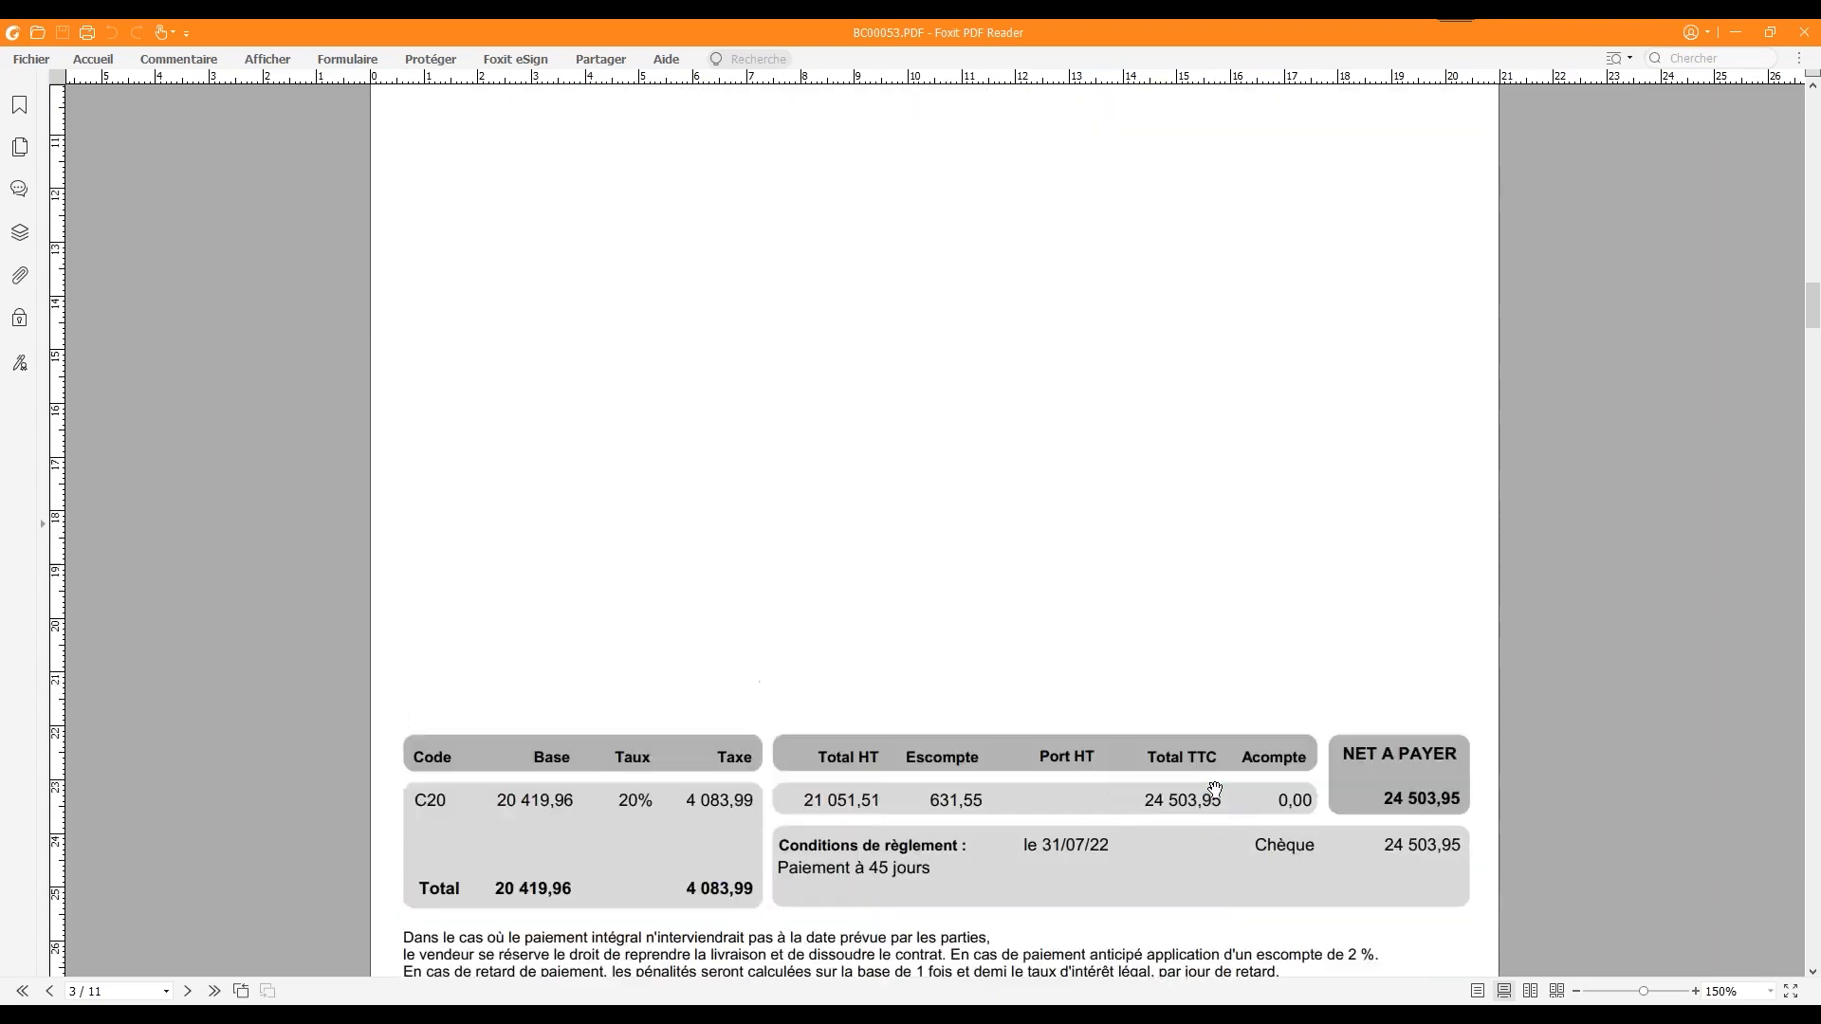
scroll(1215, 790, "up", 6)
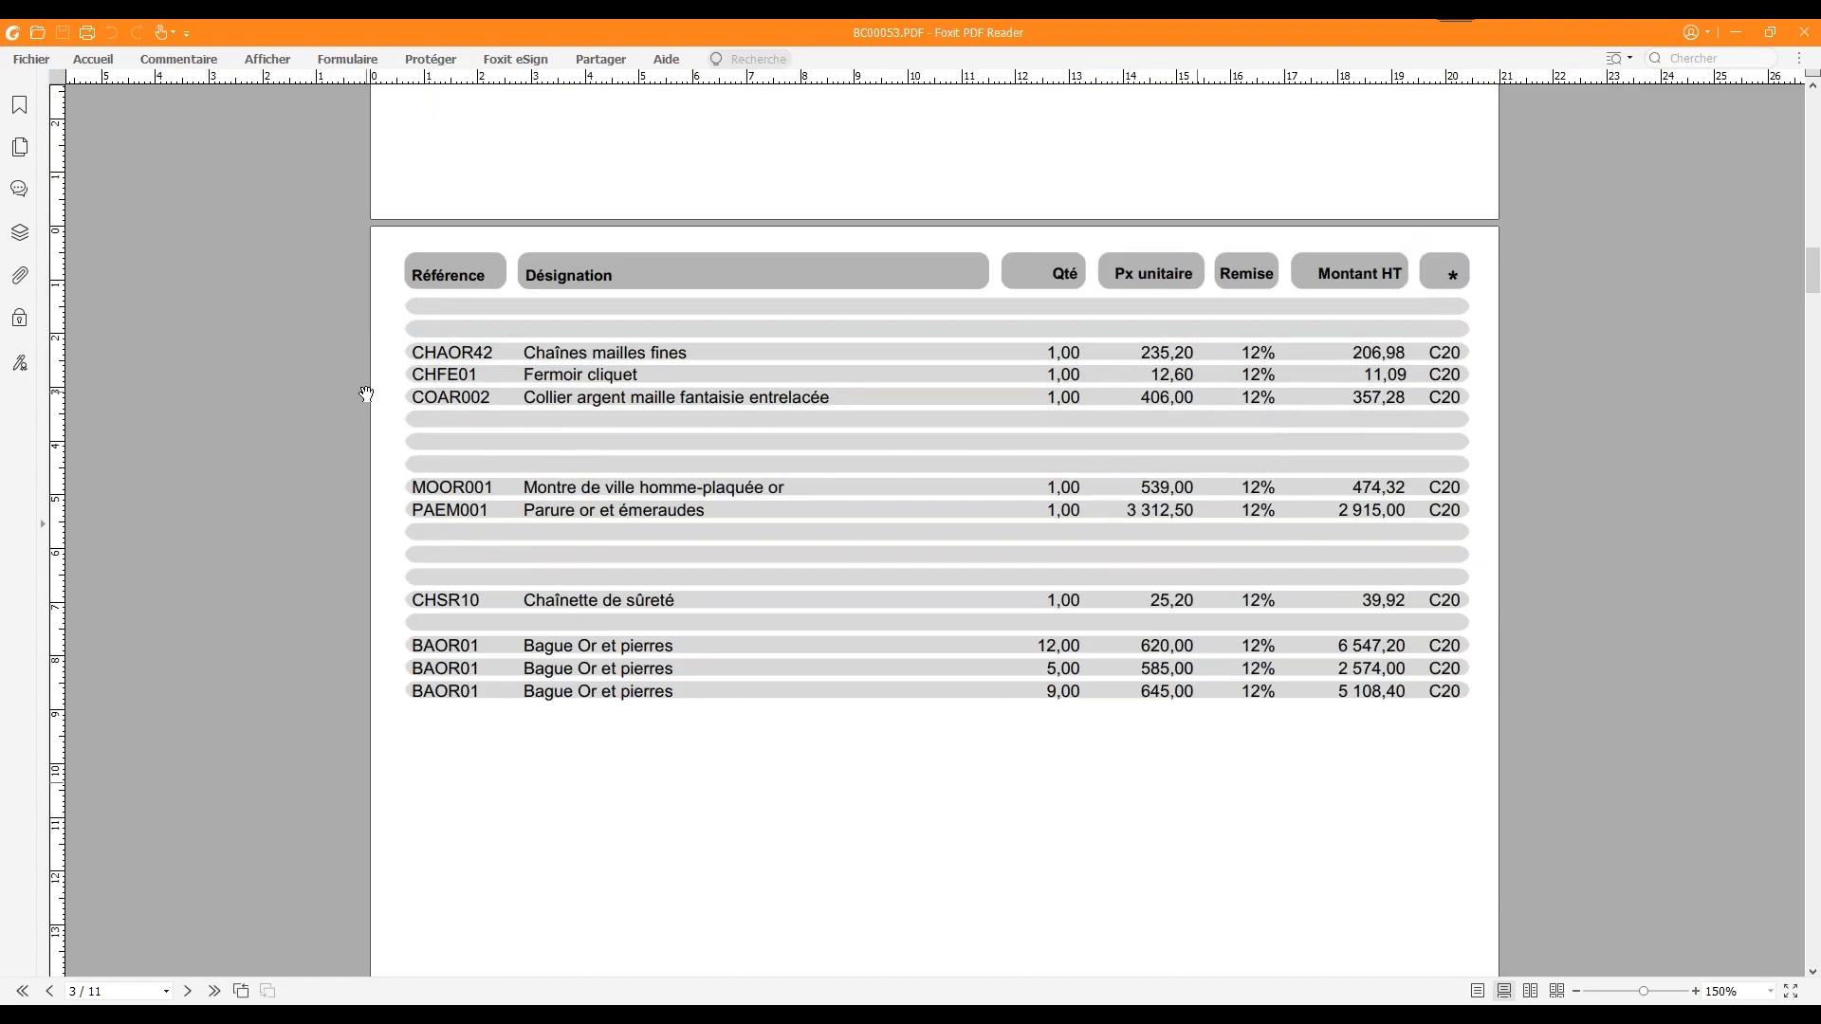
Examine the order PDF's CHAOR42 line, totals, appended LABEL'ONIP MAT technical sheet and safety data sheet, then minimize the reader
left_click_drag(496, 350, 413, 352)
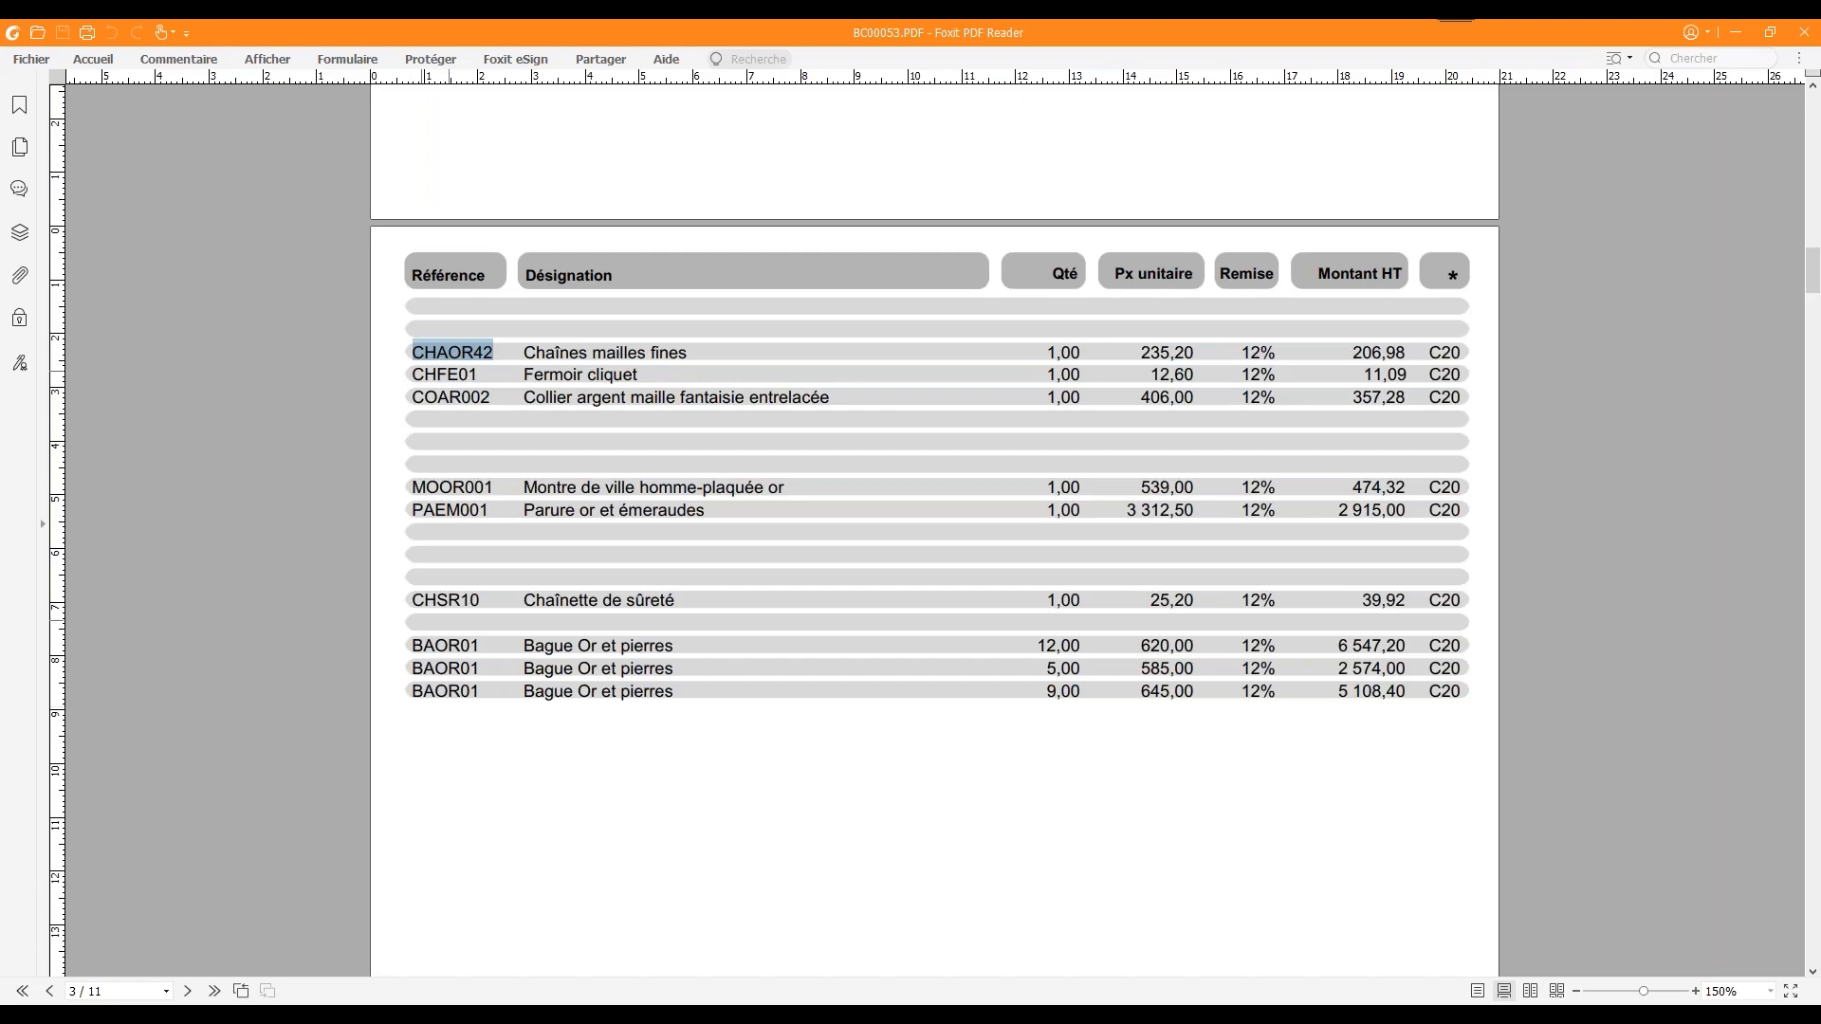
scroll(768, 786, "down", 10)
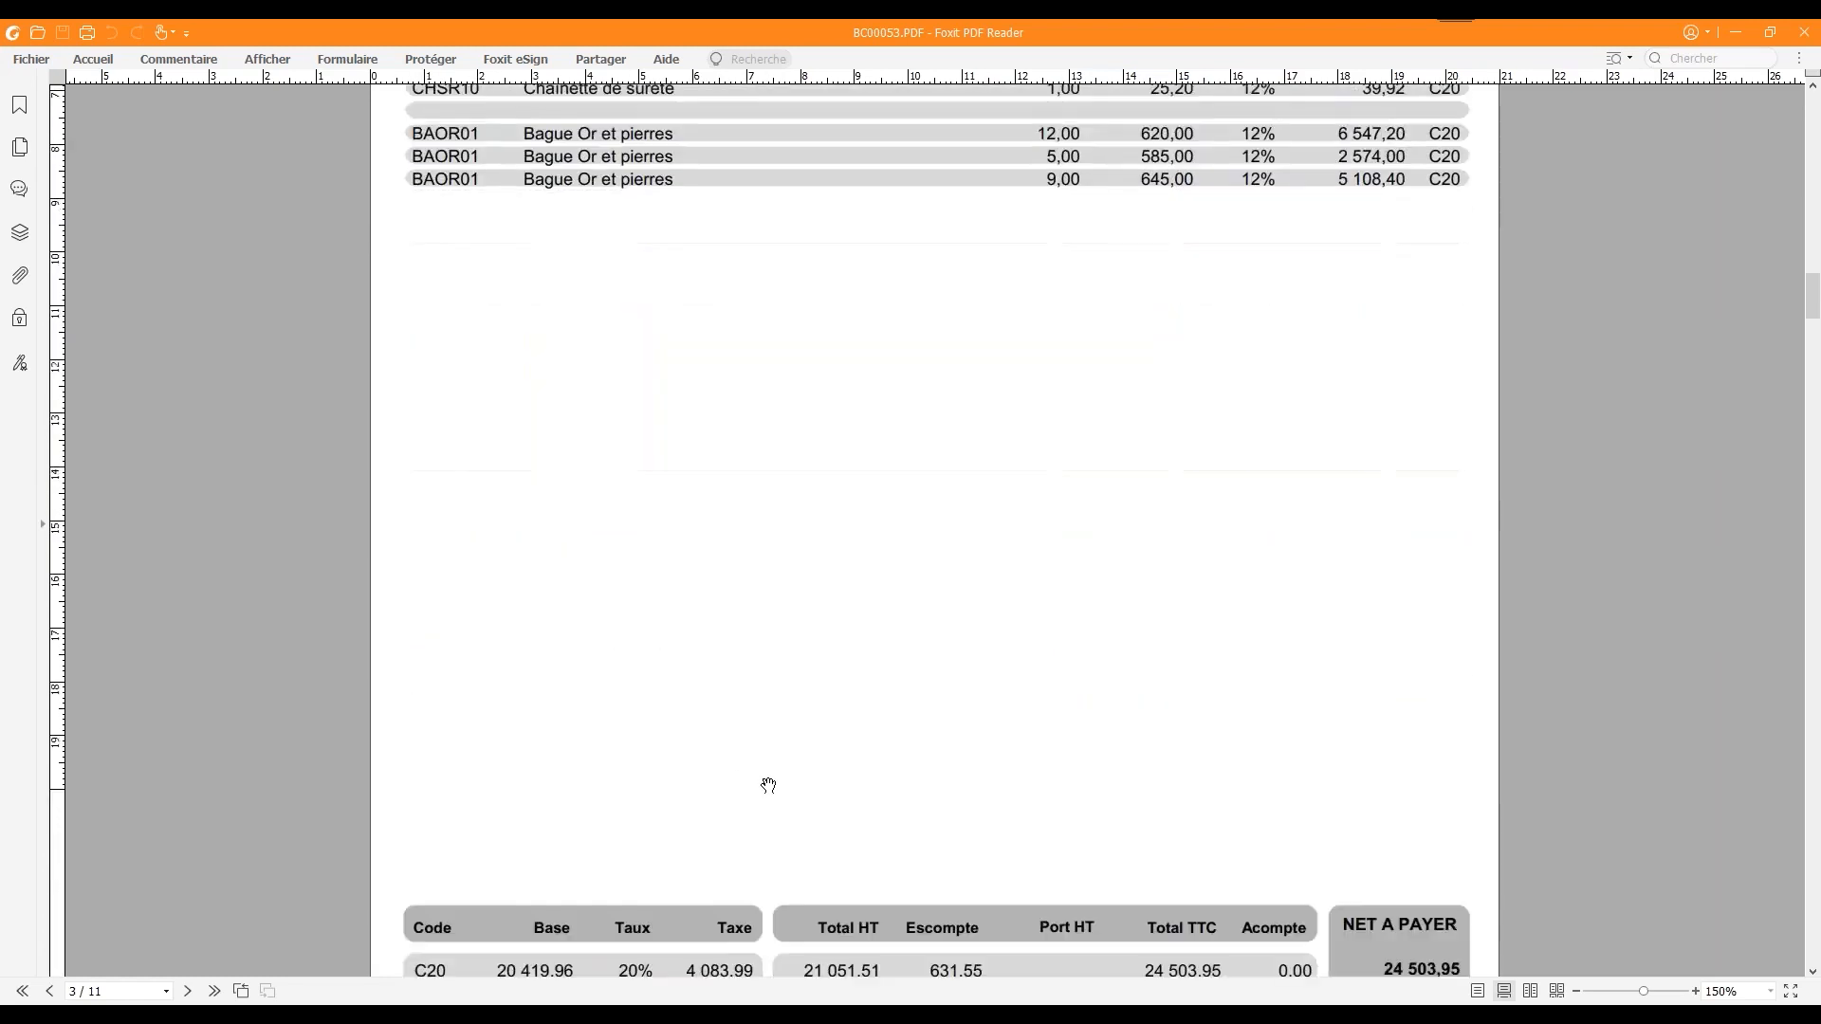
scroll(769, 786, "down", 10)
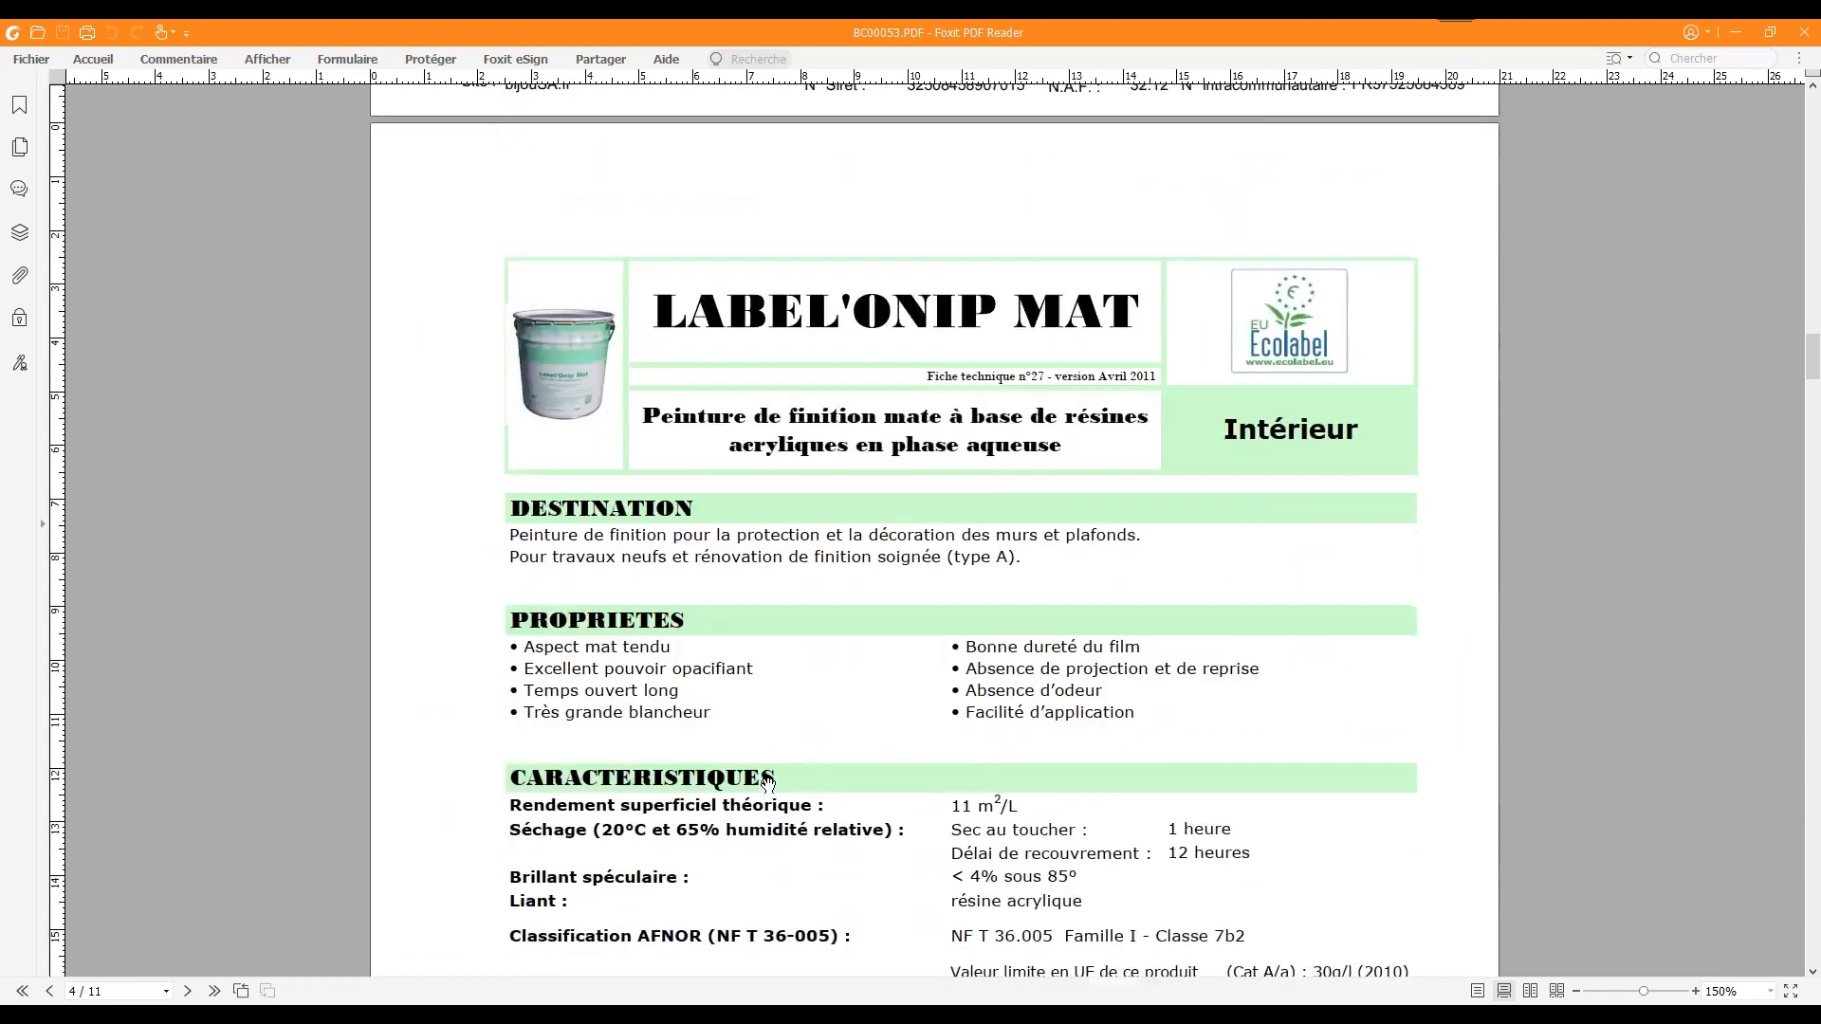
scroll(769, 786, "down", 3)
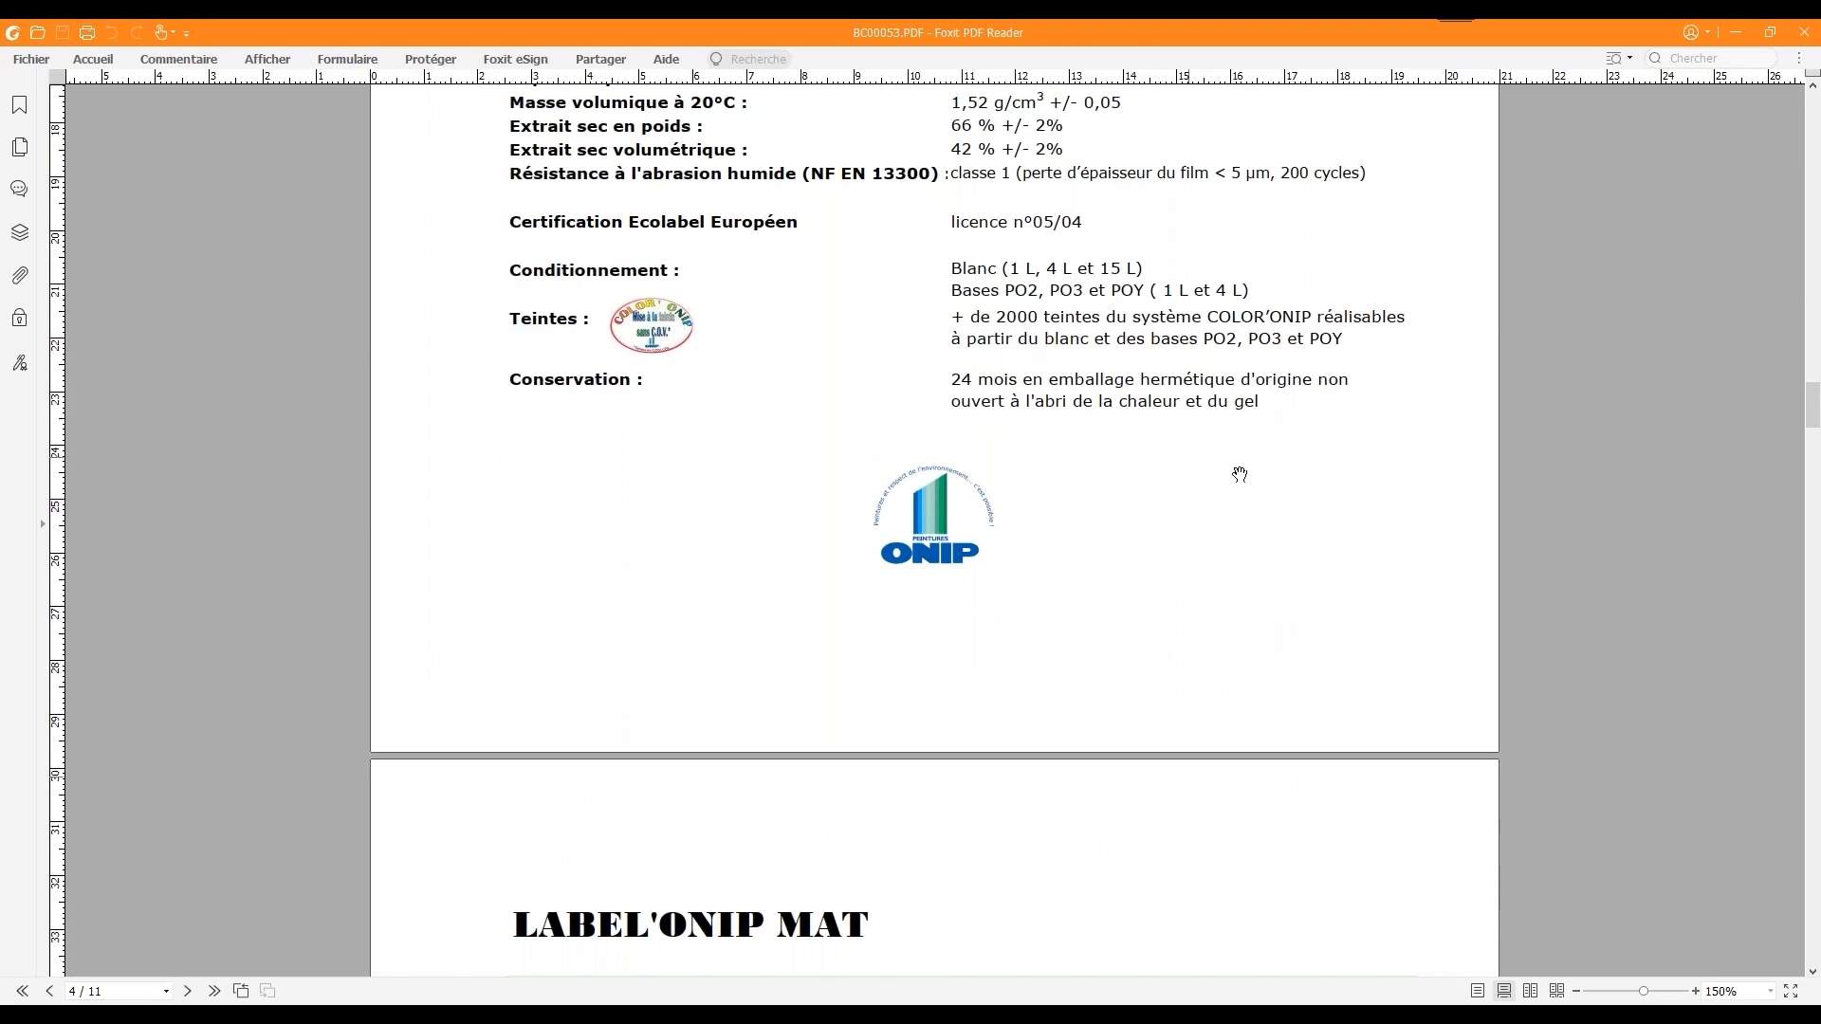
left_click_drag(1813, 423, 1809, 531)
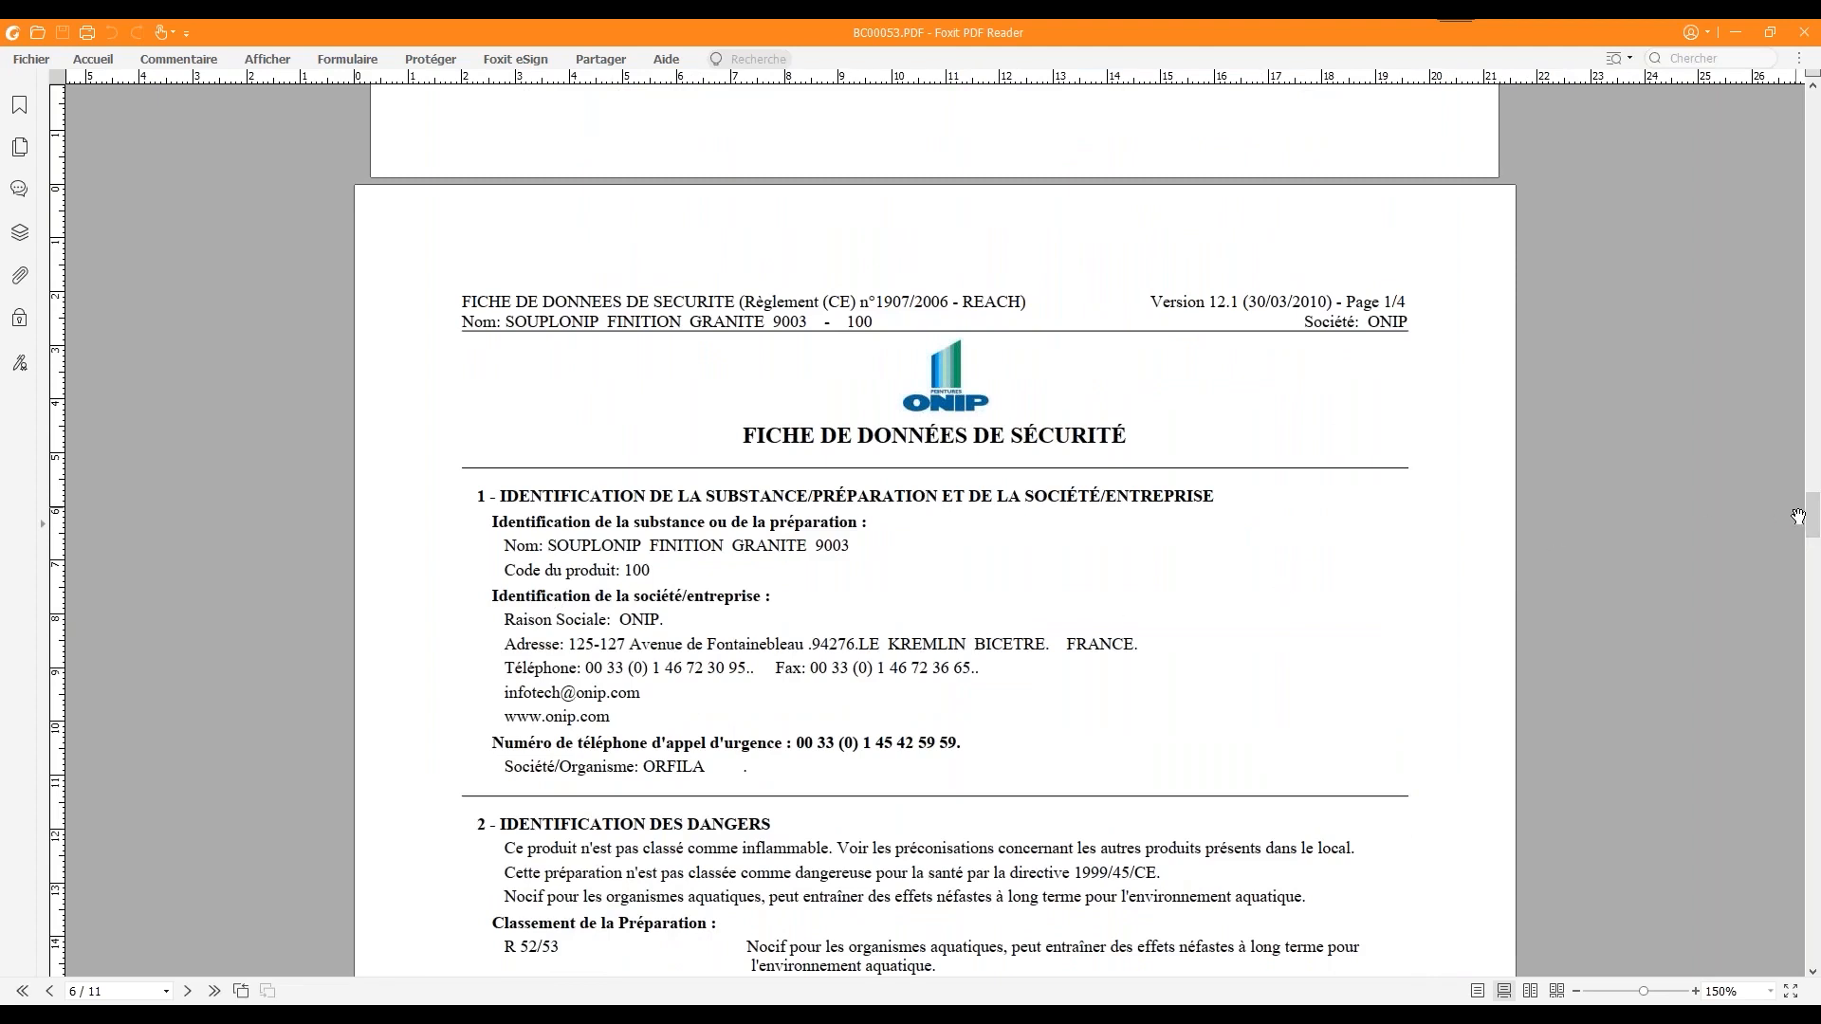
left_click_drag(1810, 520, 1812, 633)
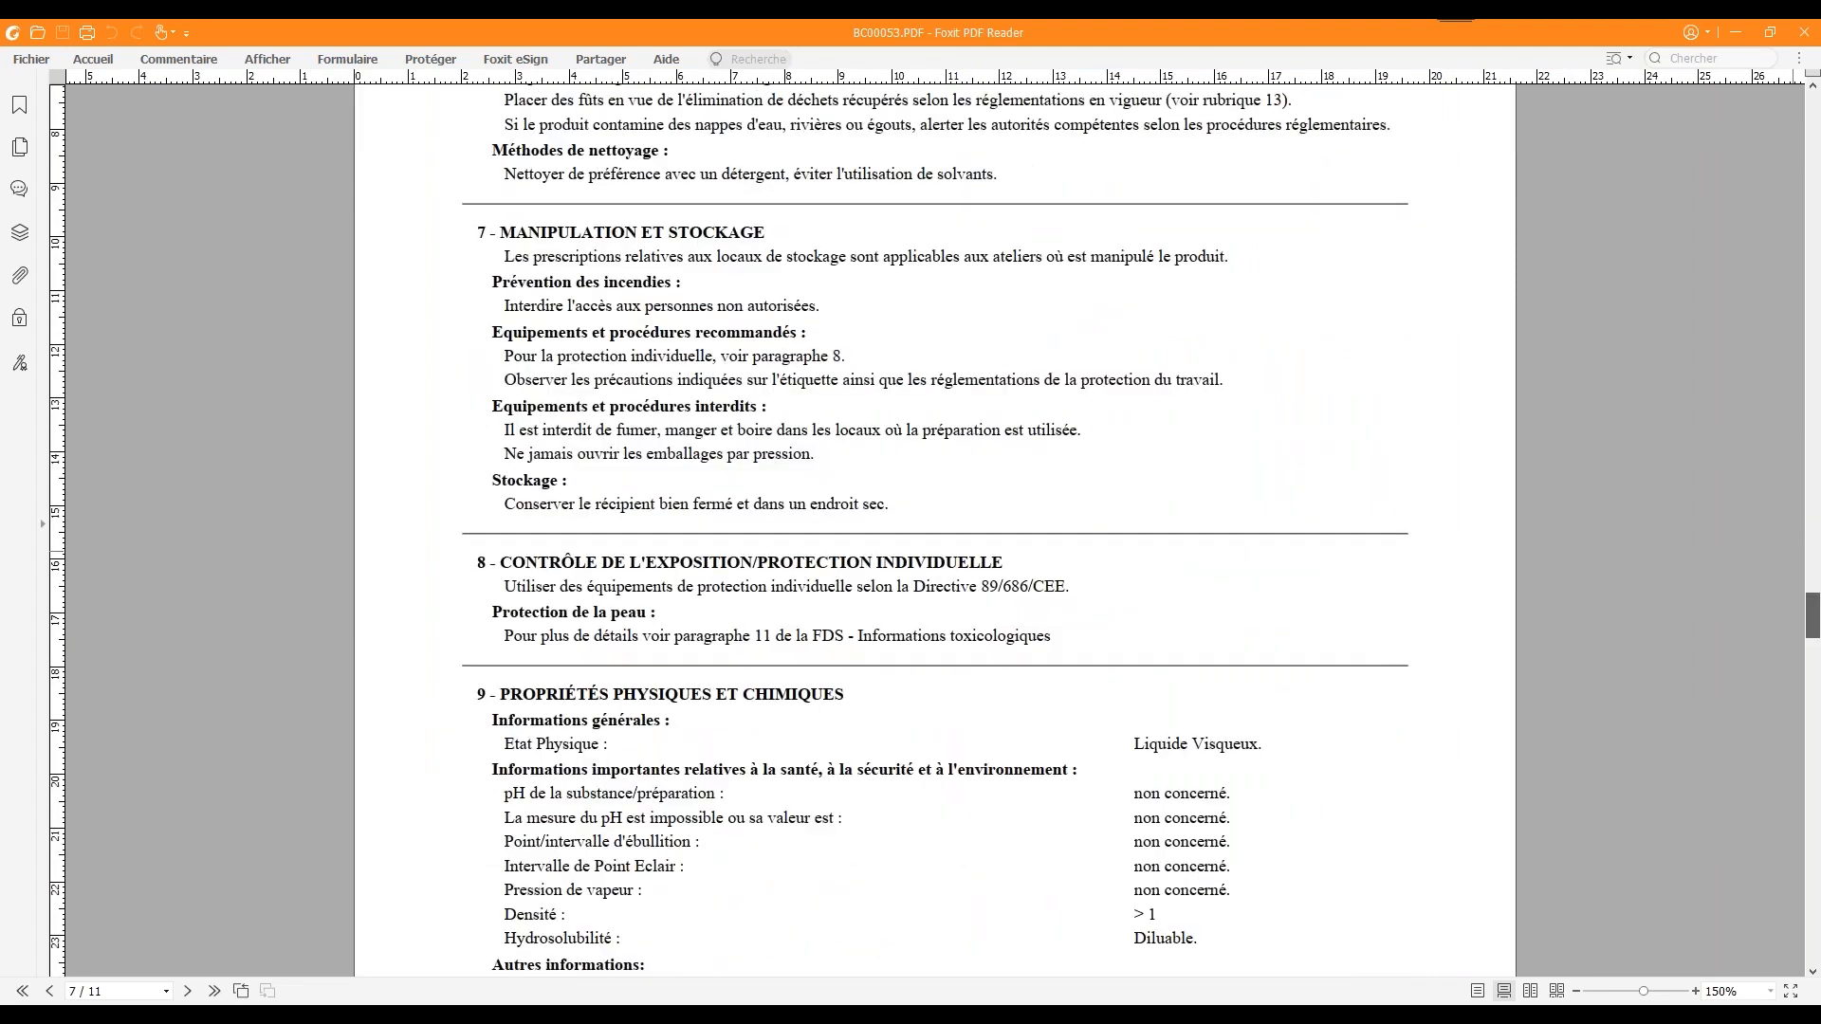
left_click(1737, 35)
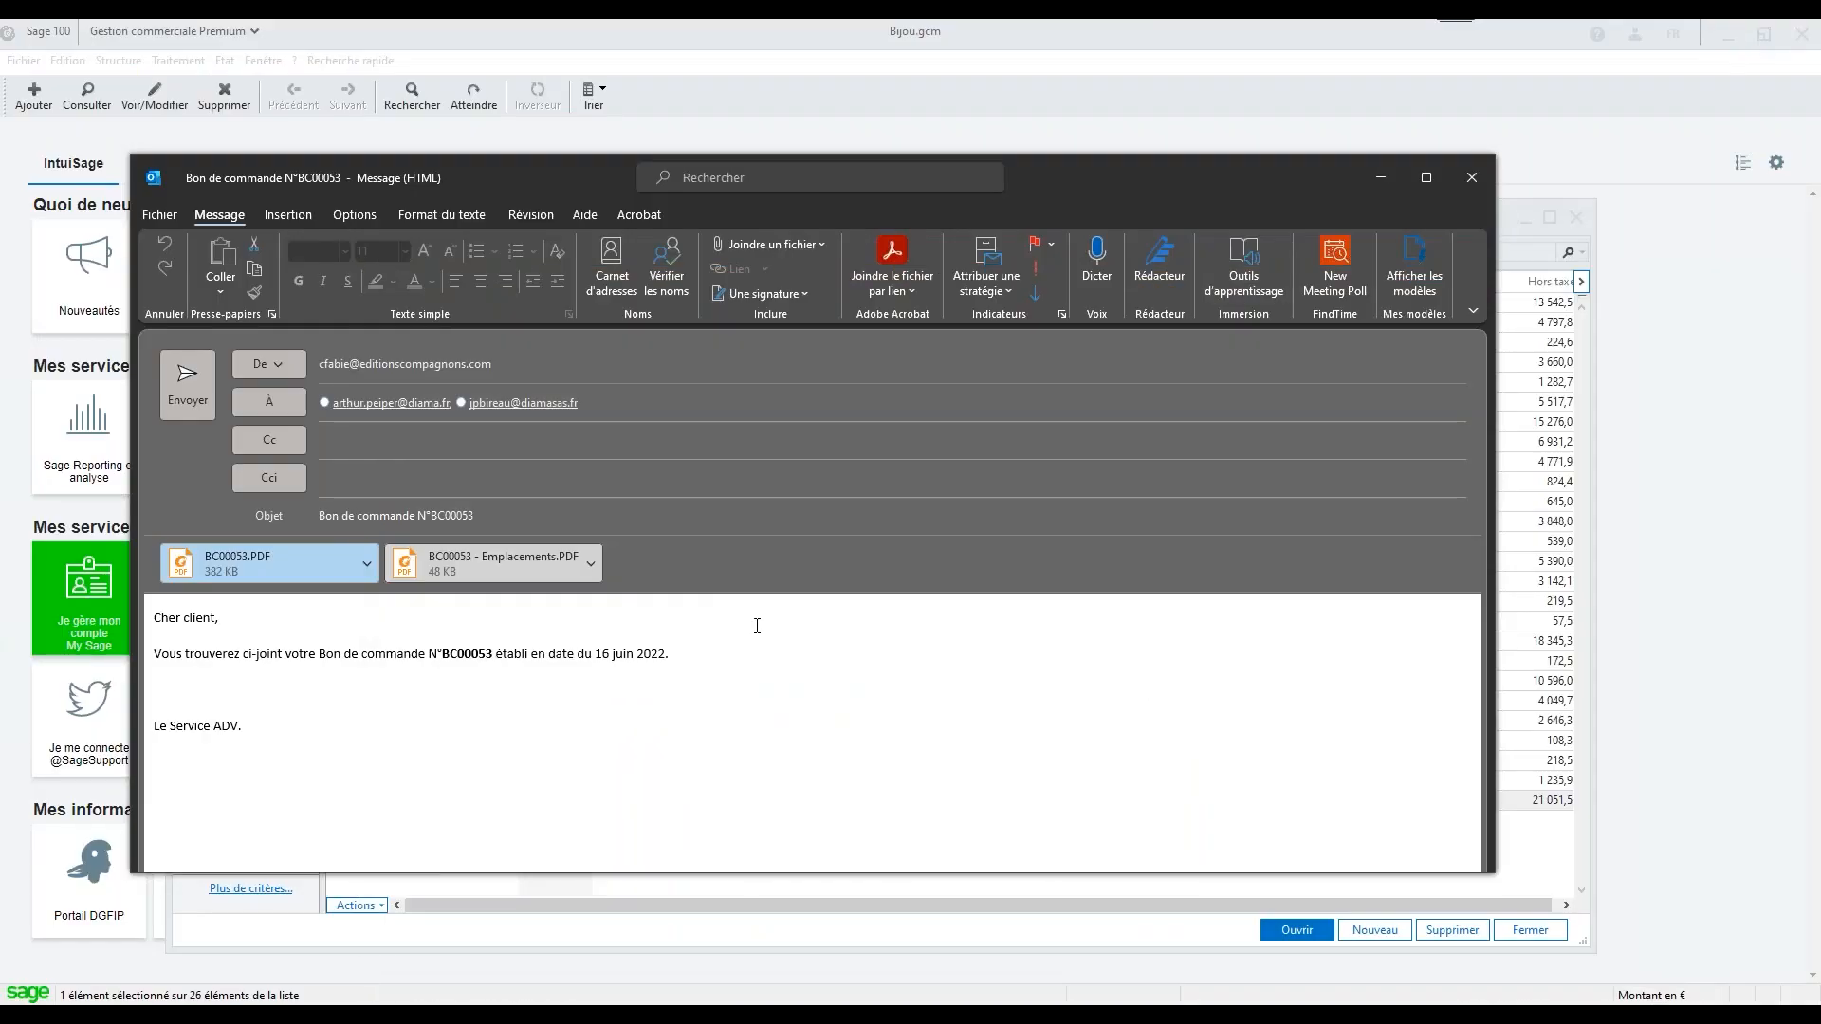
Open the email's BC00053 - Emplacements.PDF attachment and examine the preparation slip with its item locations
left_click(489, 569)
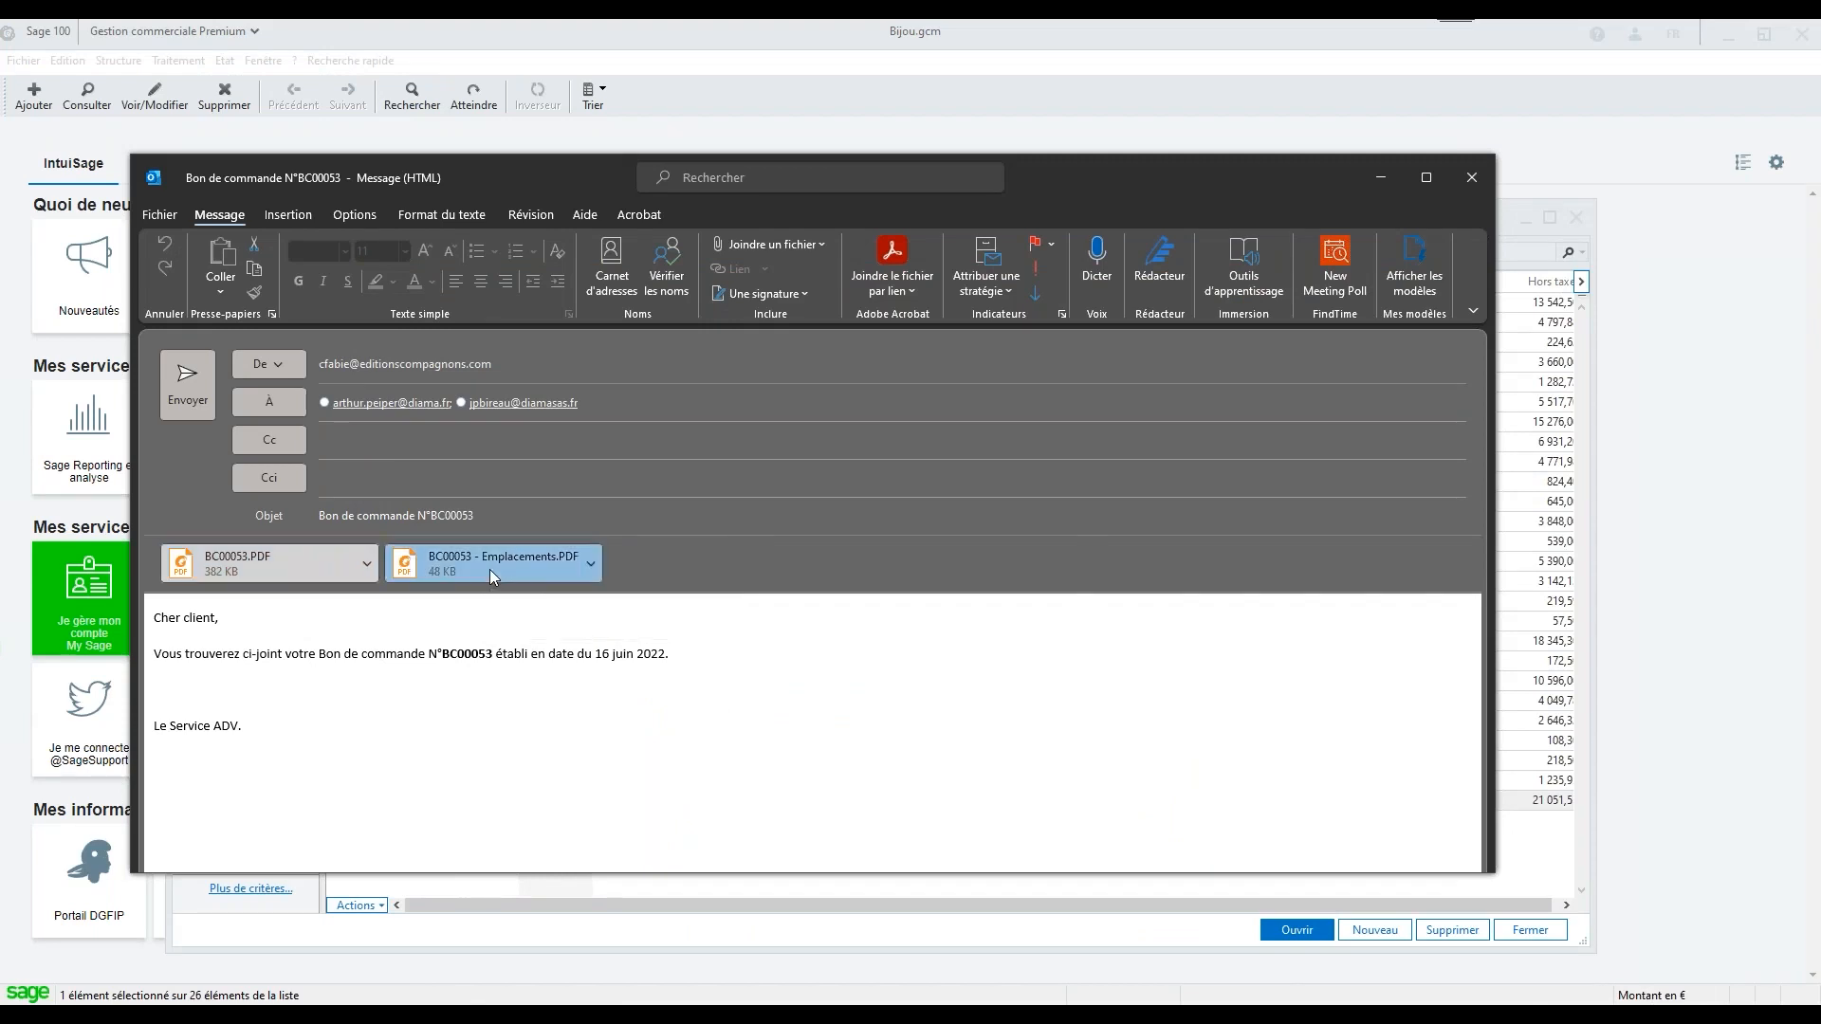
double_click(489, 569)
left_click(641, 566)
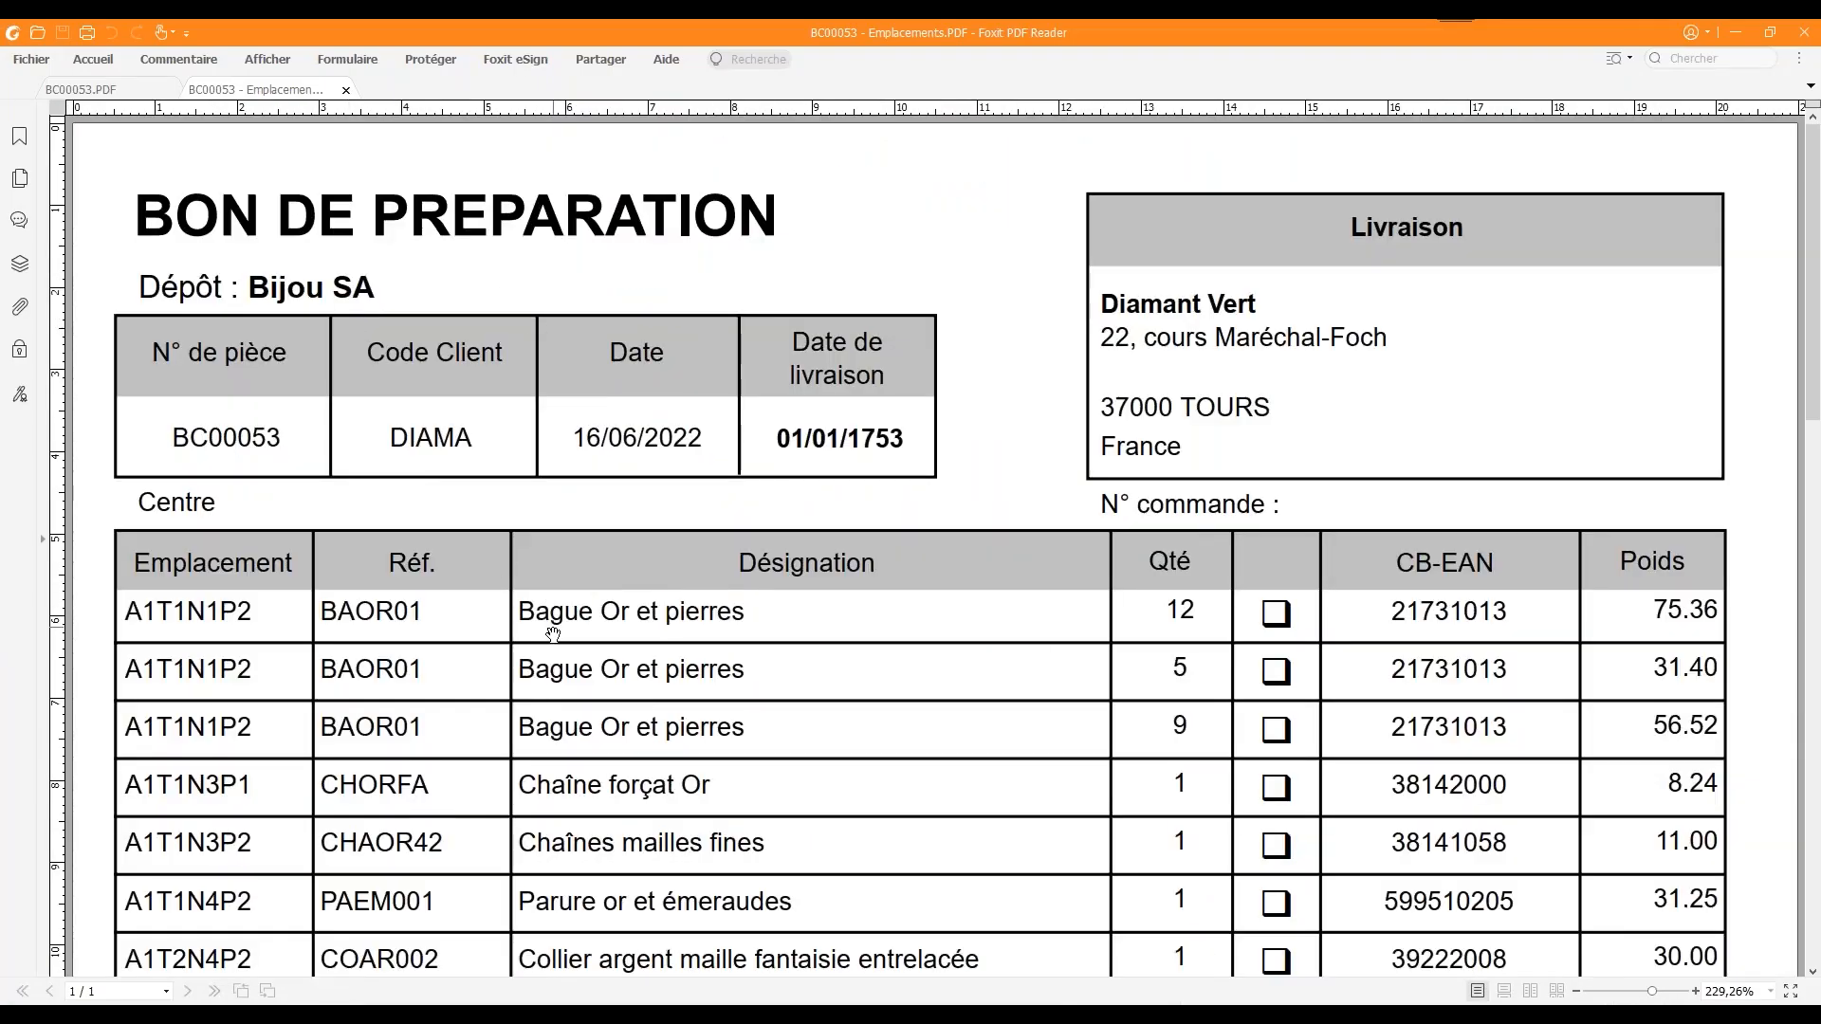
scroll(553, 633, "down", 1)
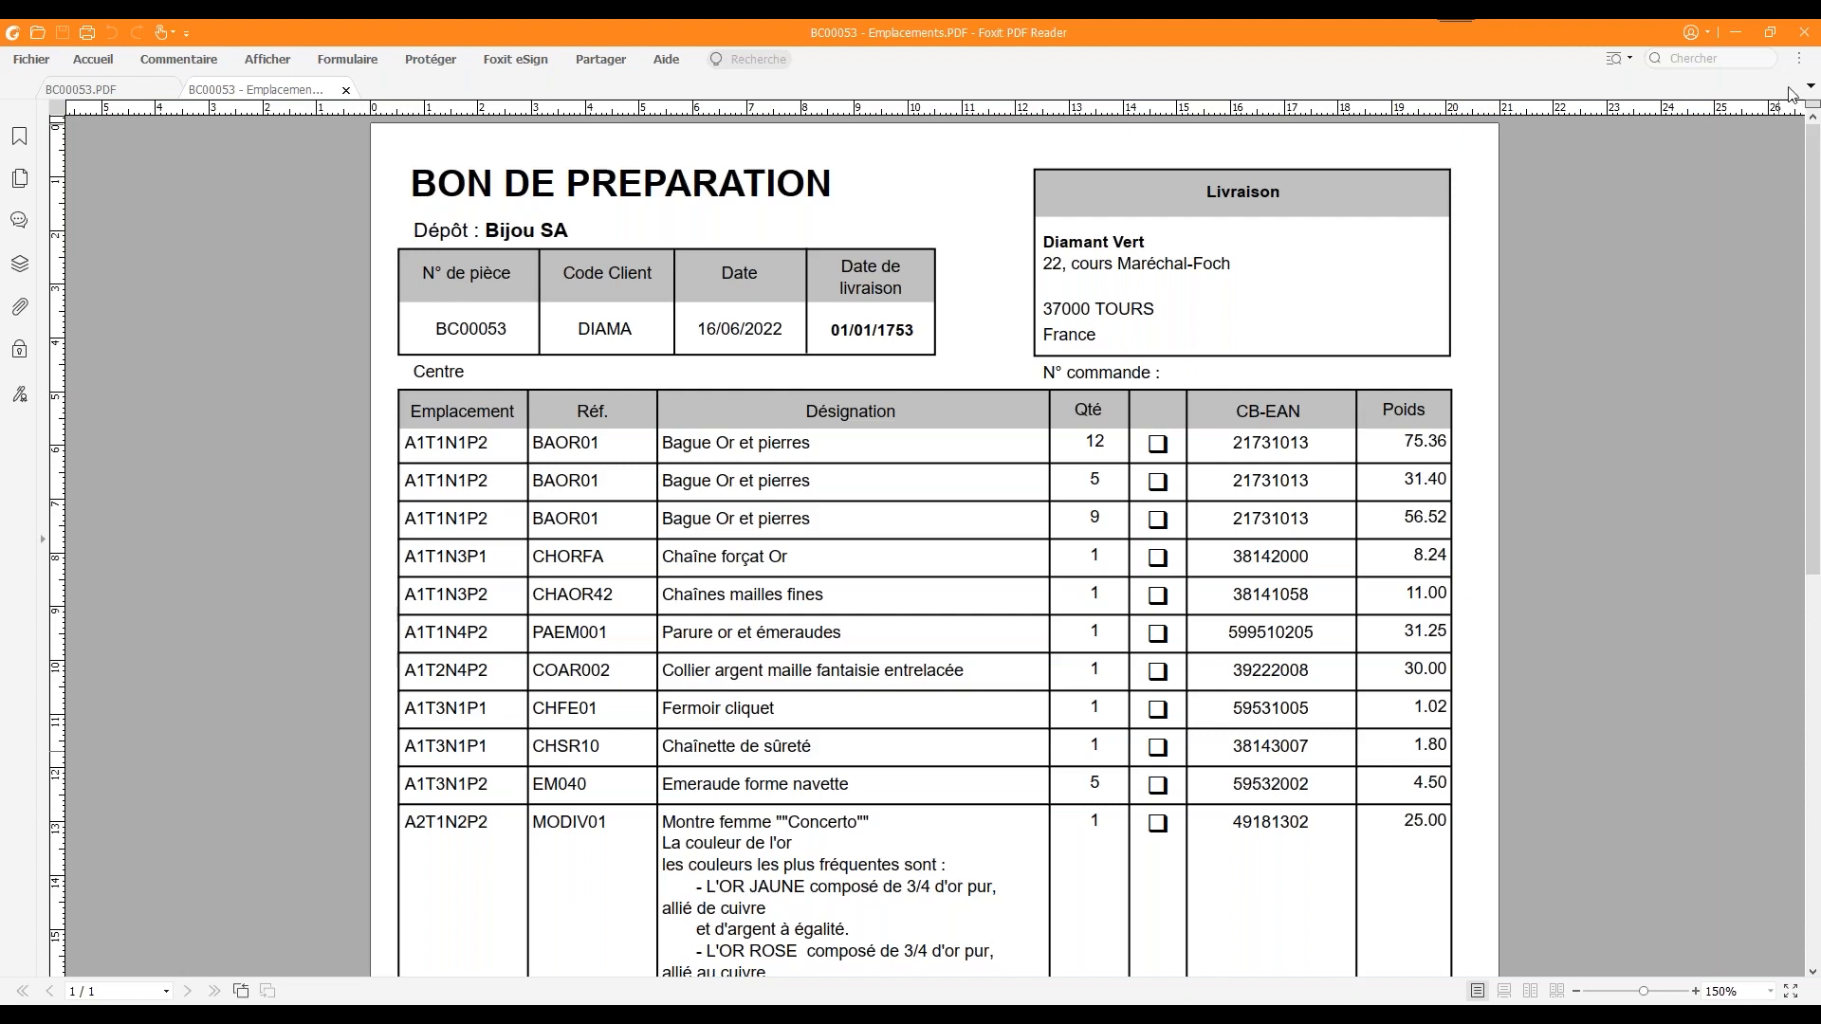
Close all open PDF documents and the generated order email
left_click(1801, 36)
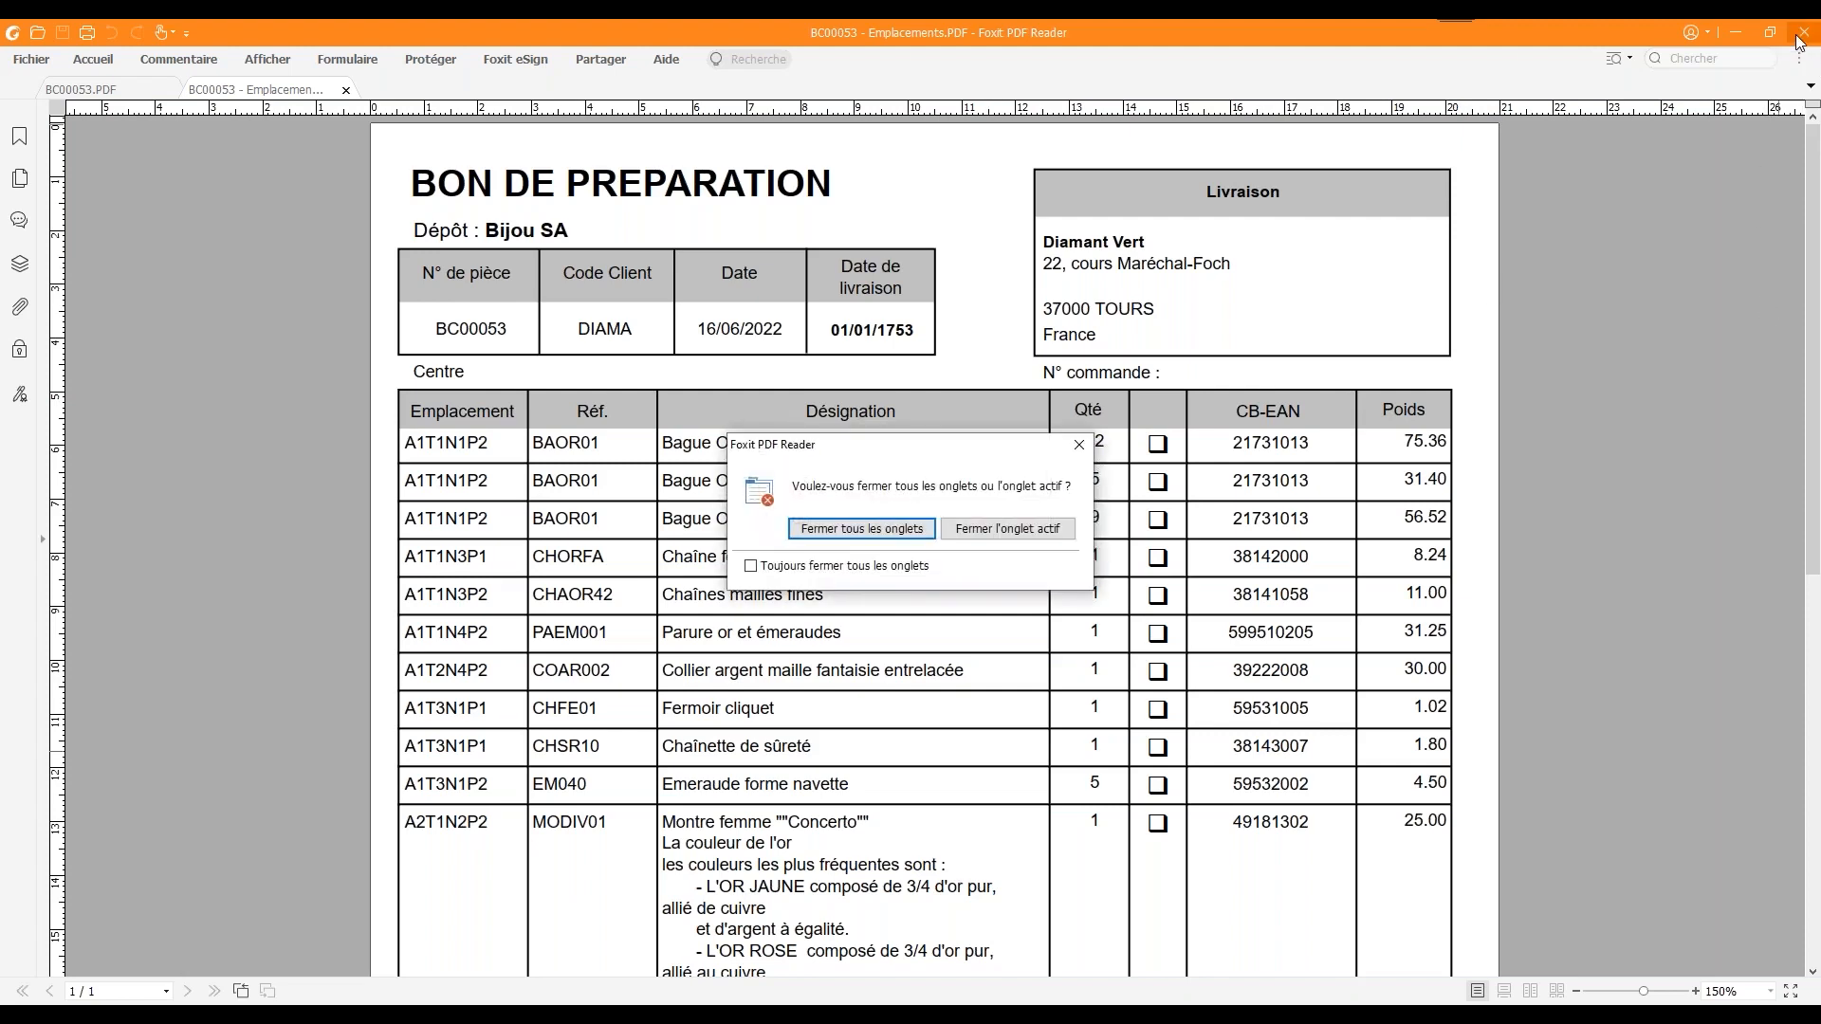
left_click(820, 533)
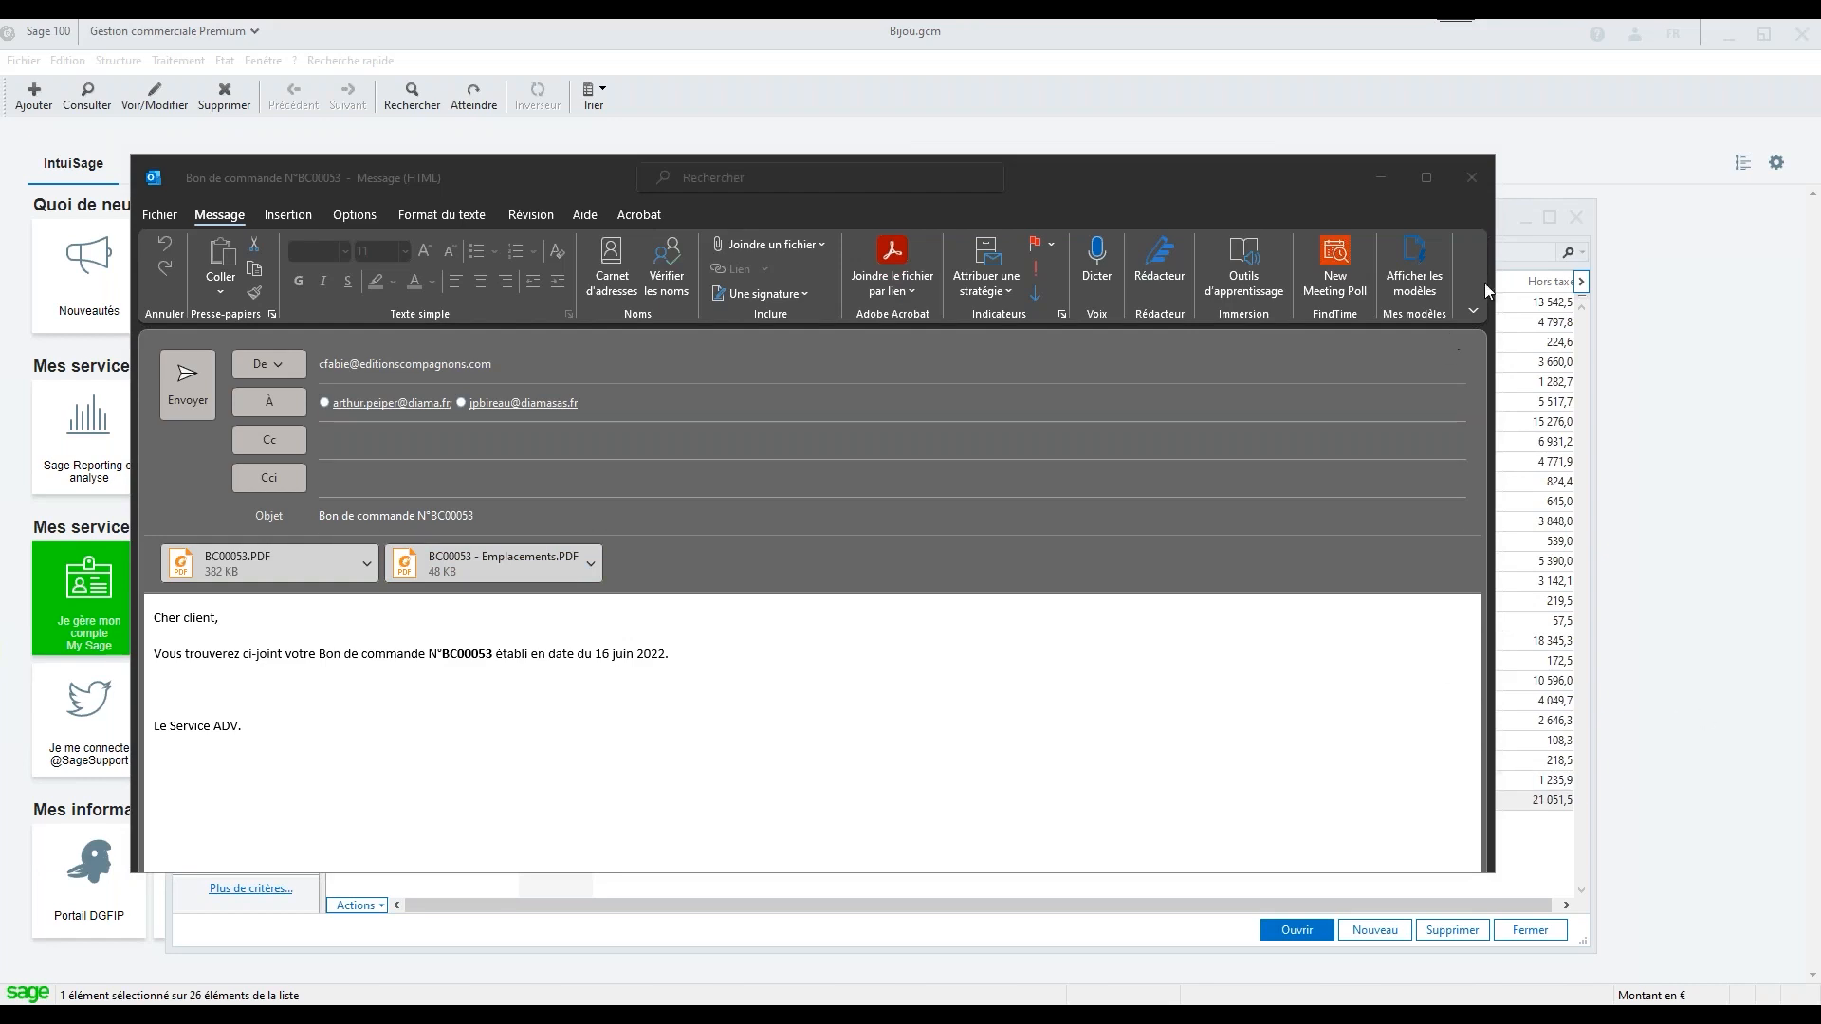
left_click(1471, 178)
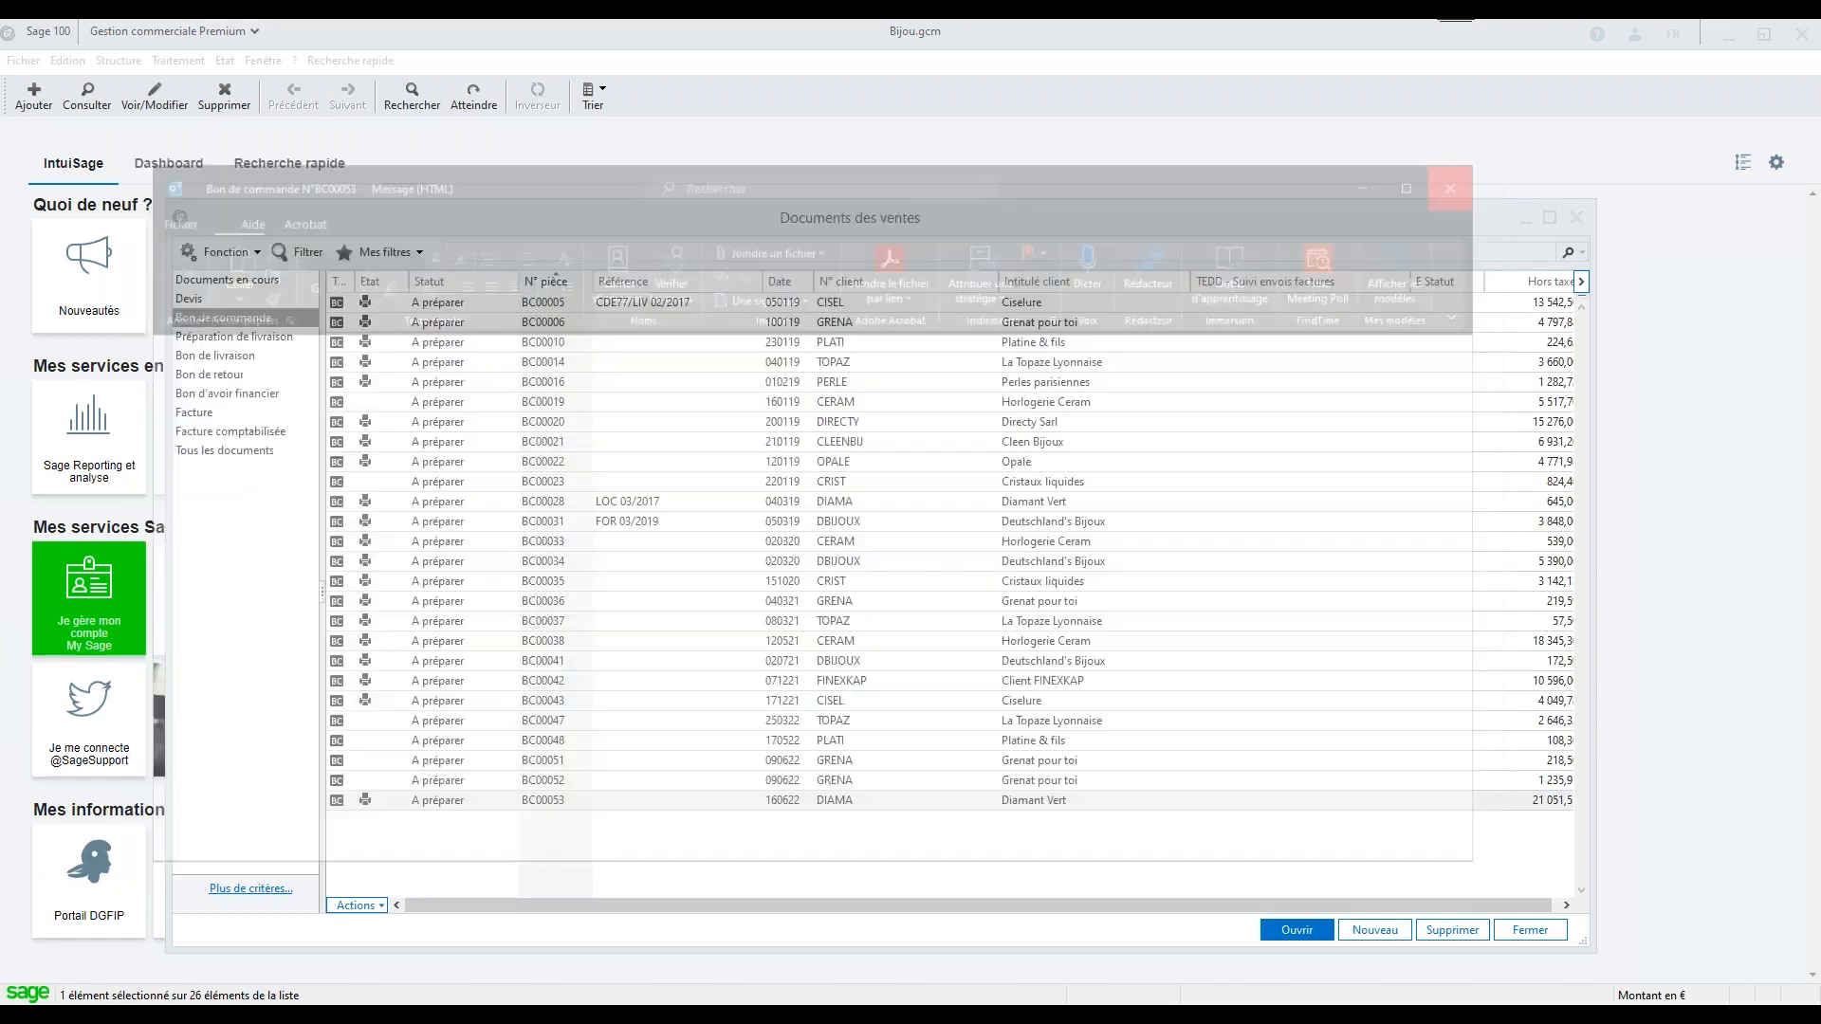
Preview order BC00053 with the Commande client - TAI.bgc template on the TAI printer and close the preview
left_click(675, 804)
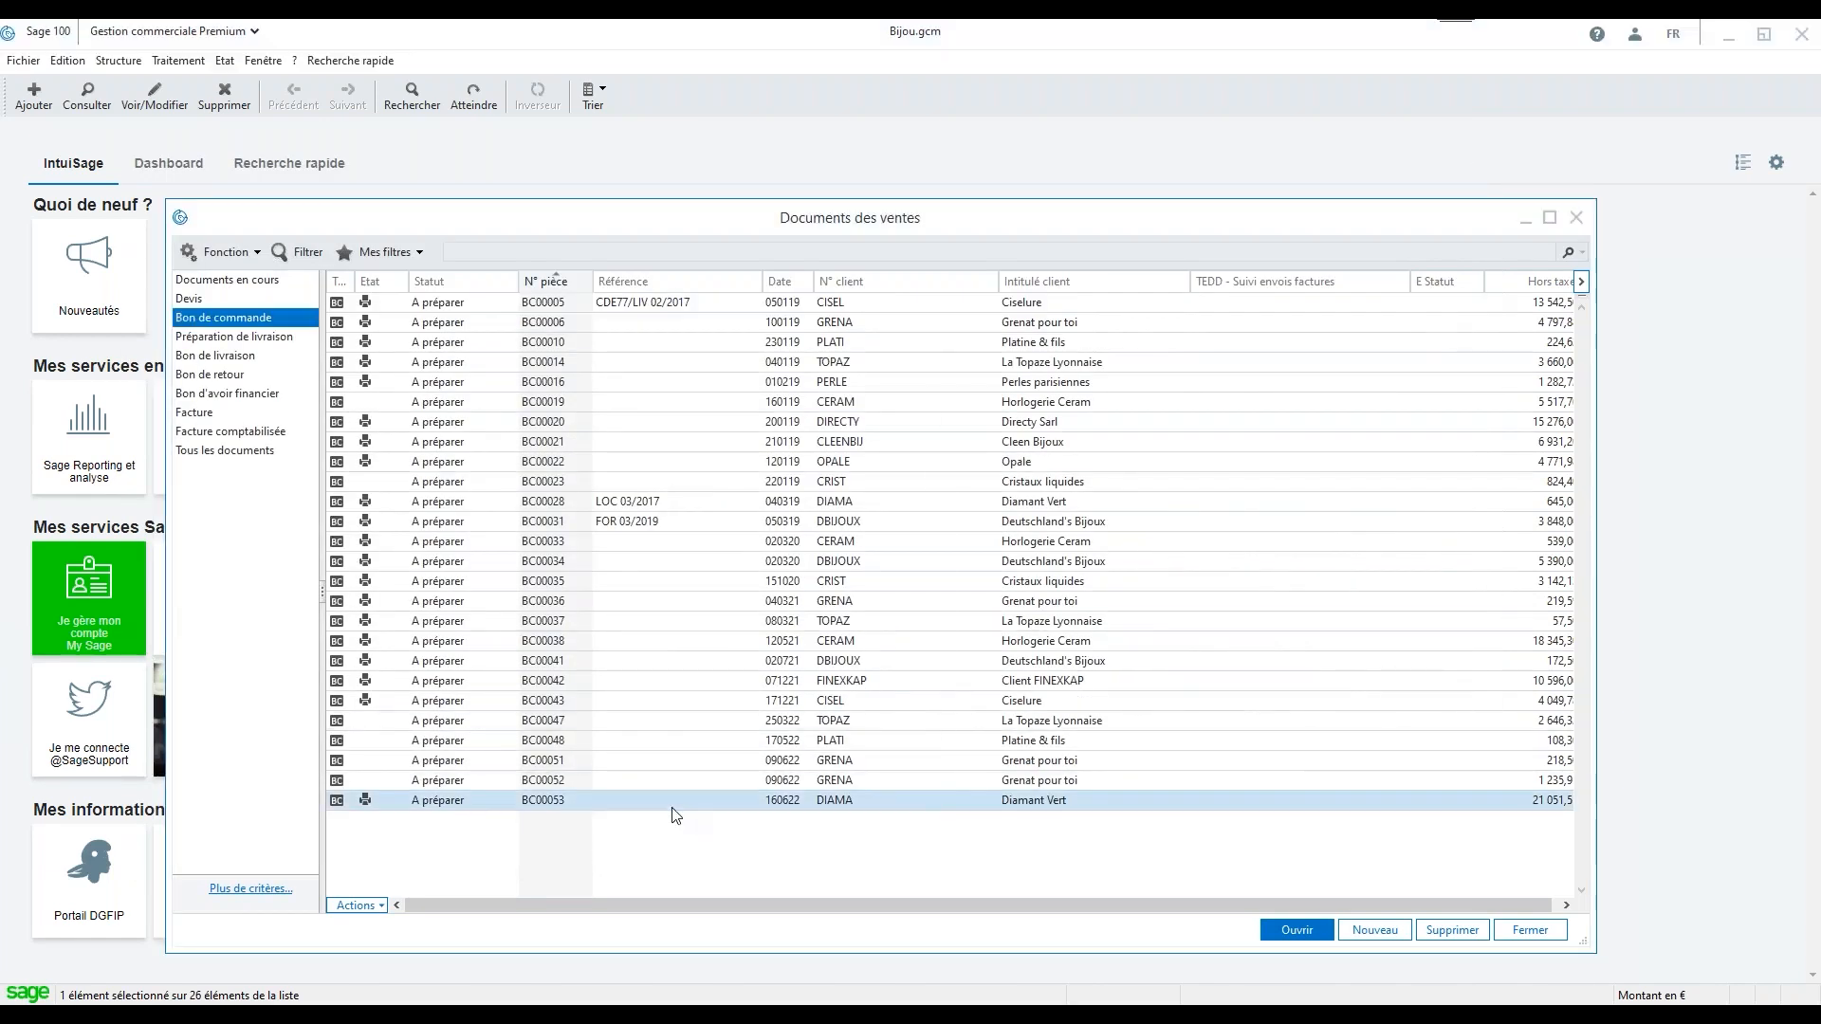
right_click(675, 805)
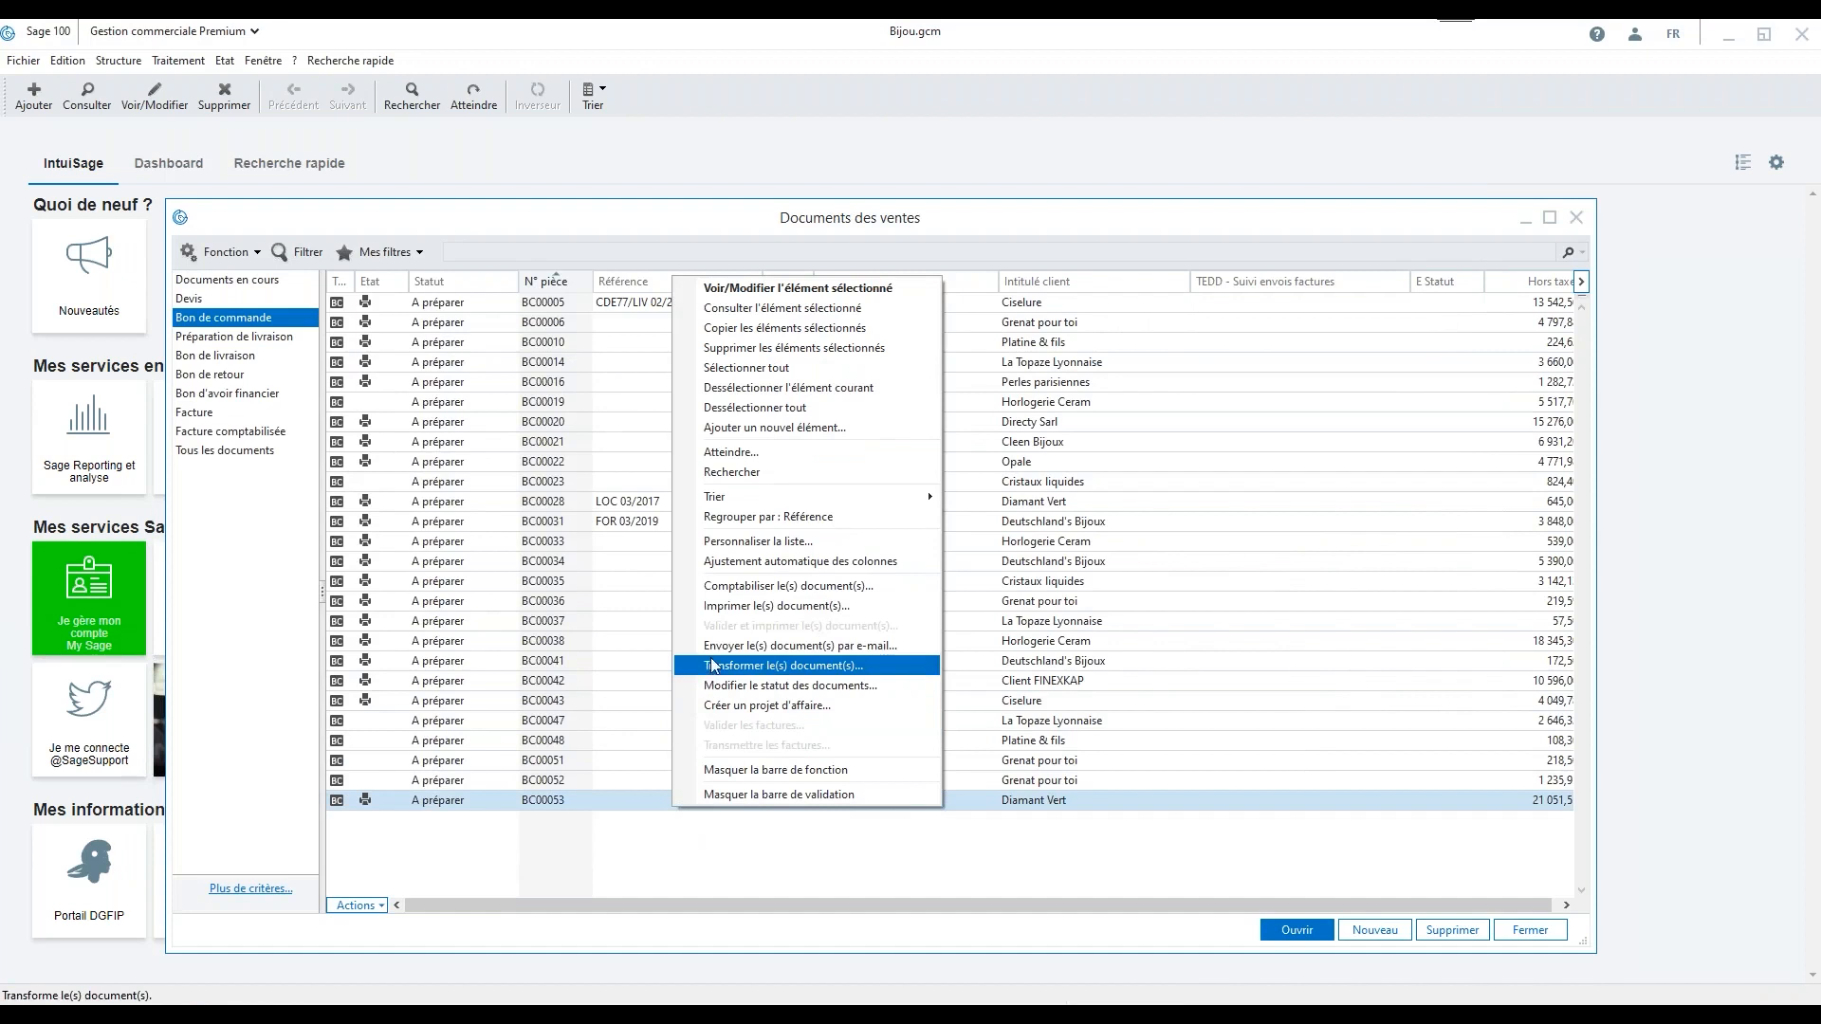
left_click(757, 606)
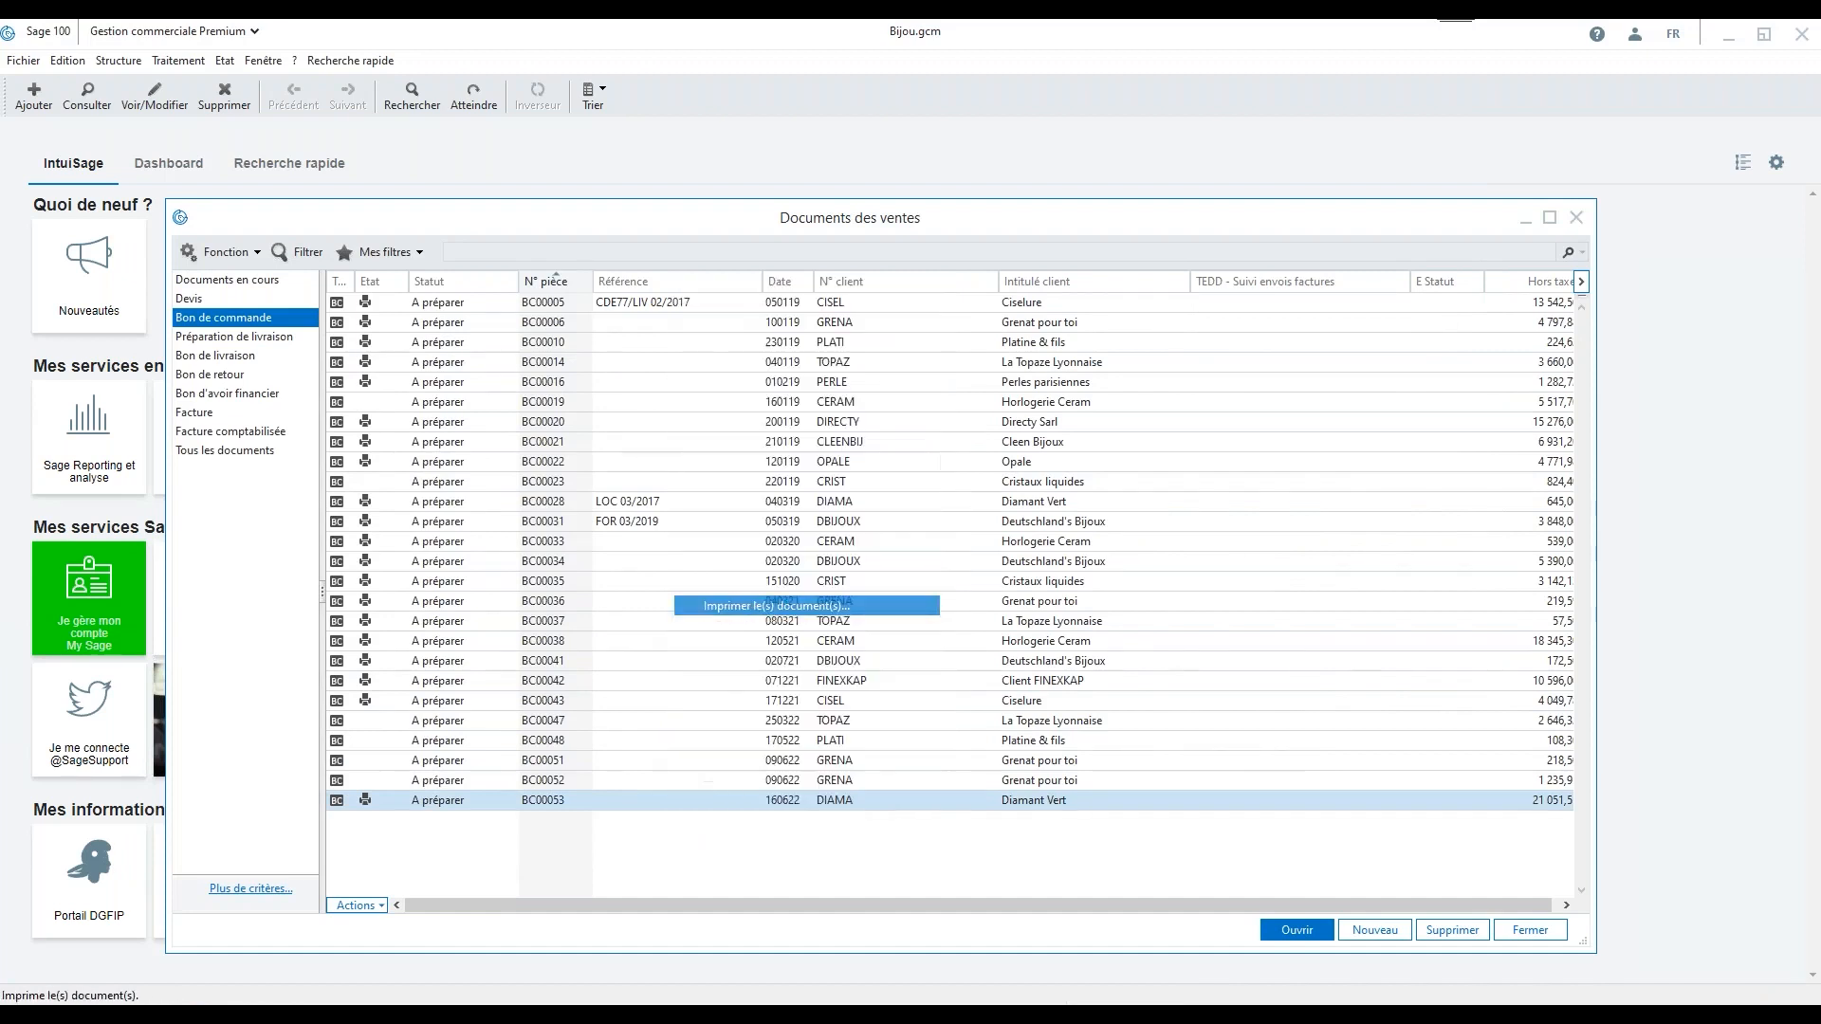
left_click(442, 432)
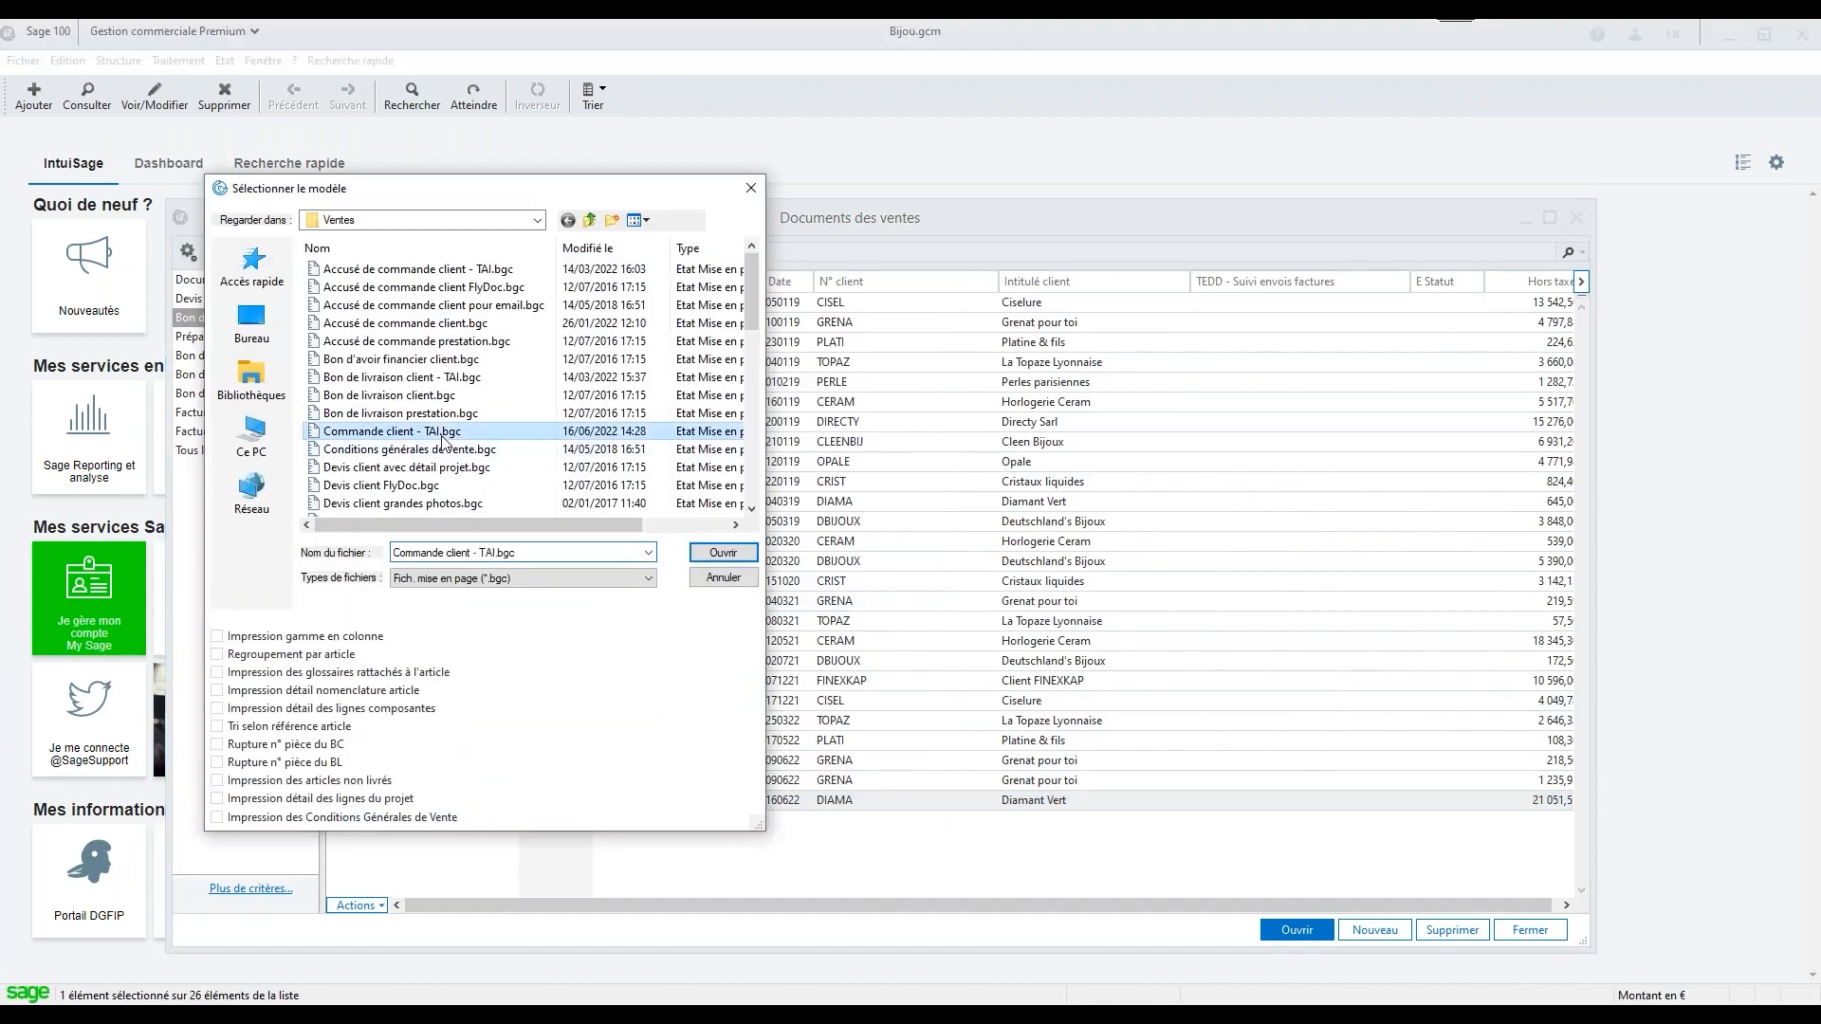
left_click(719, 555)
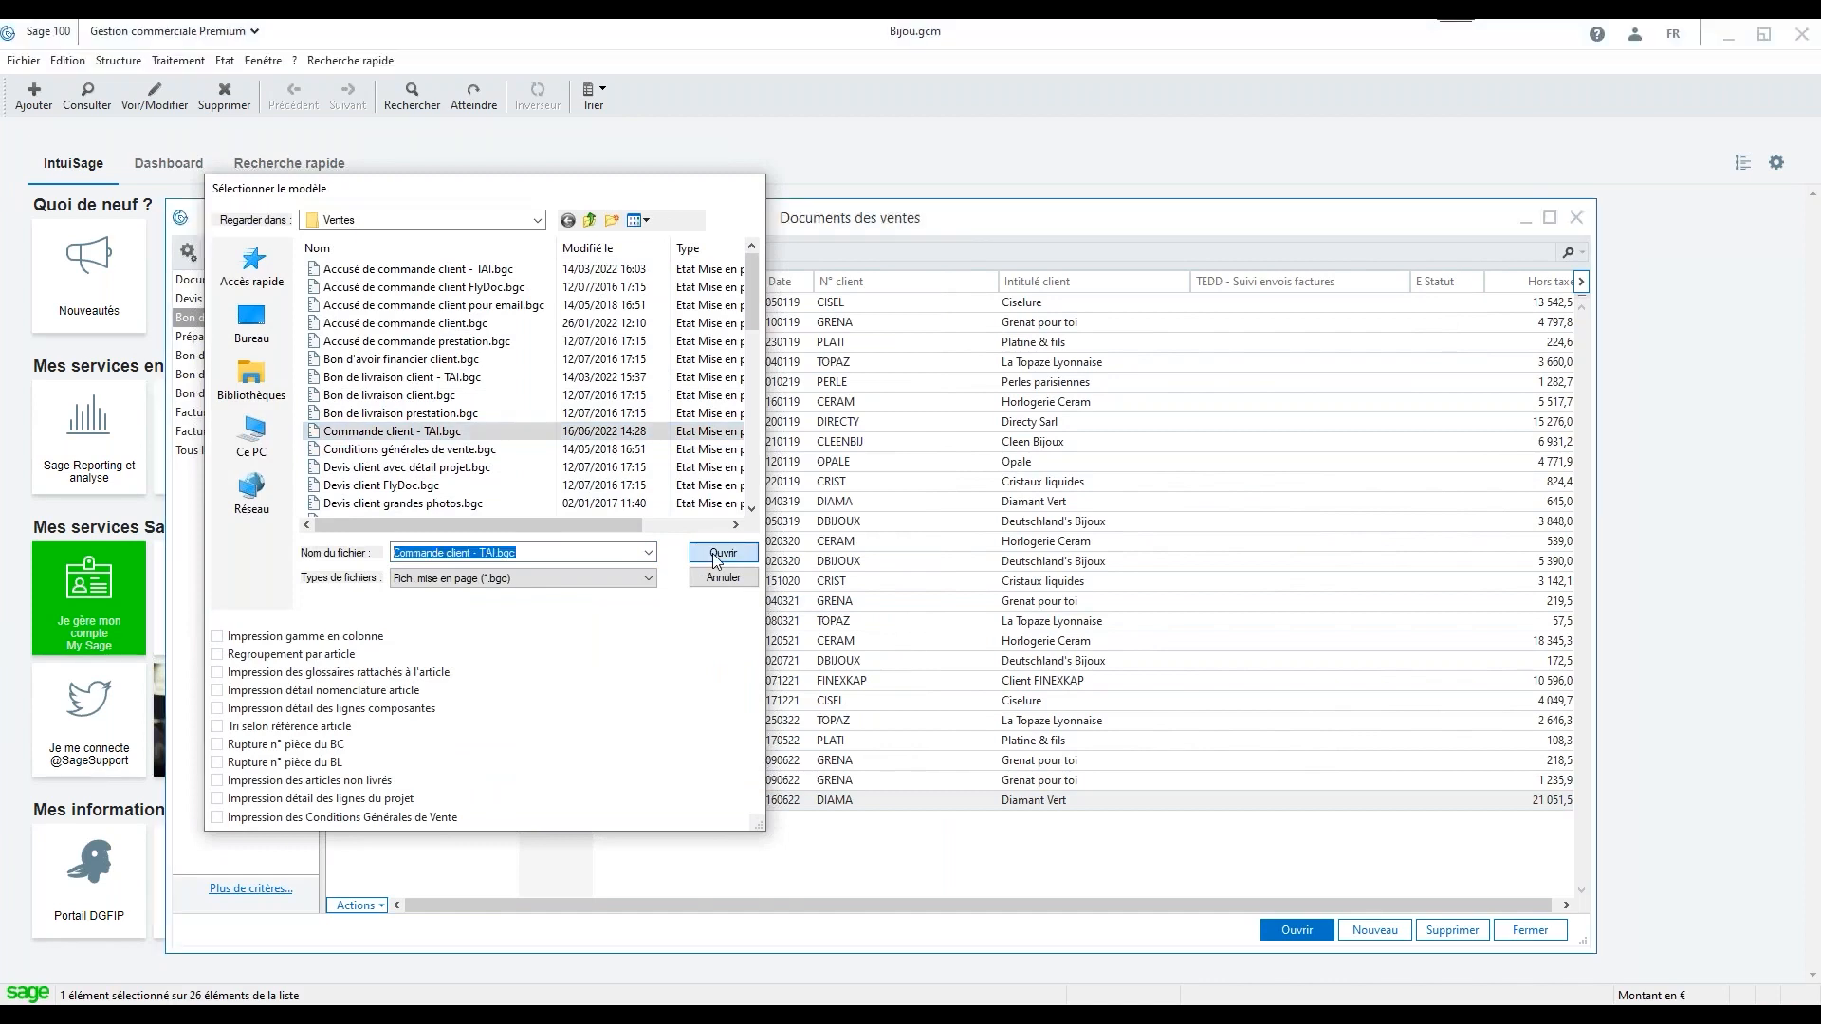
left_click(721, 547)
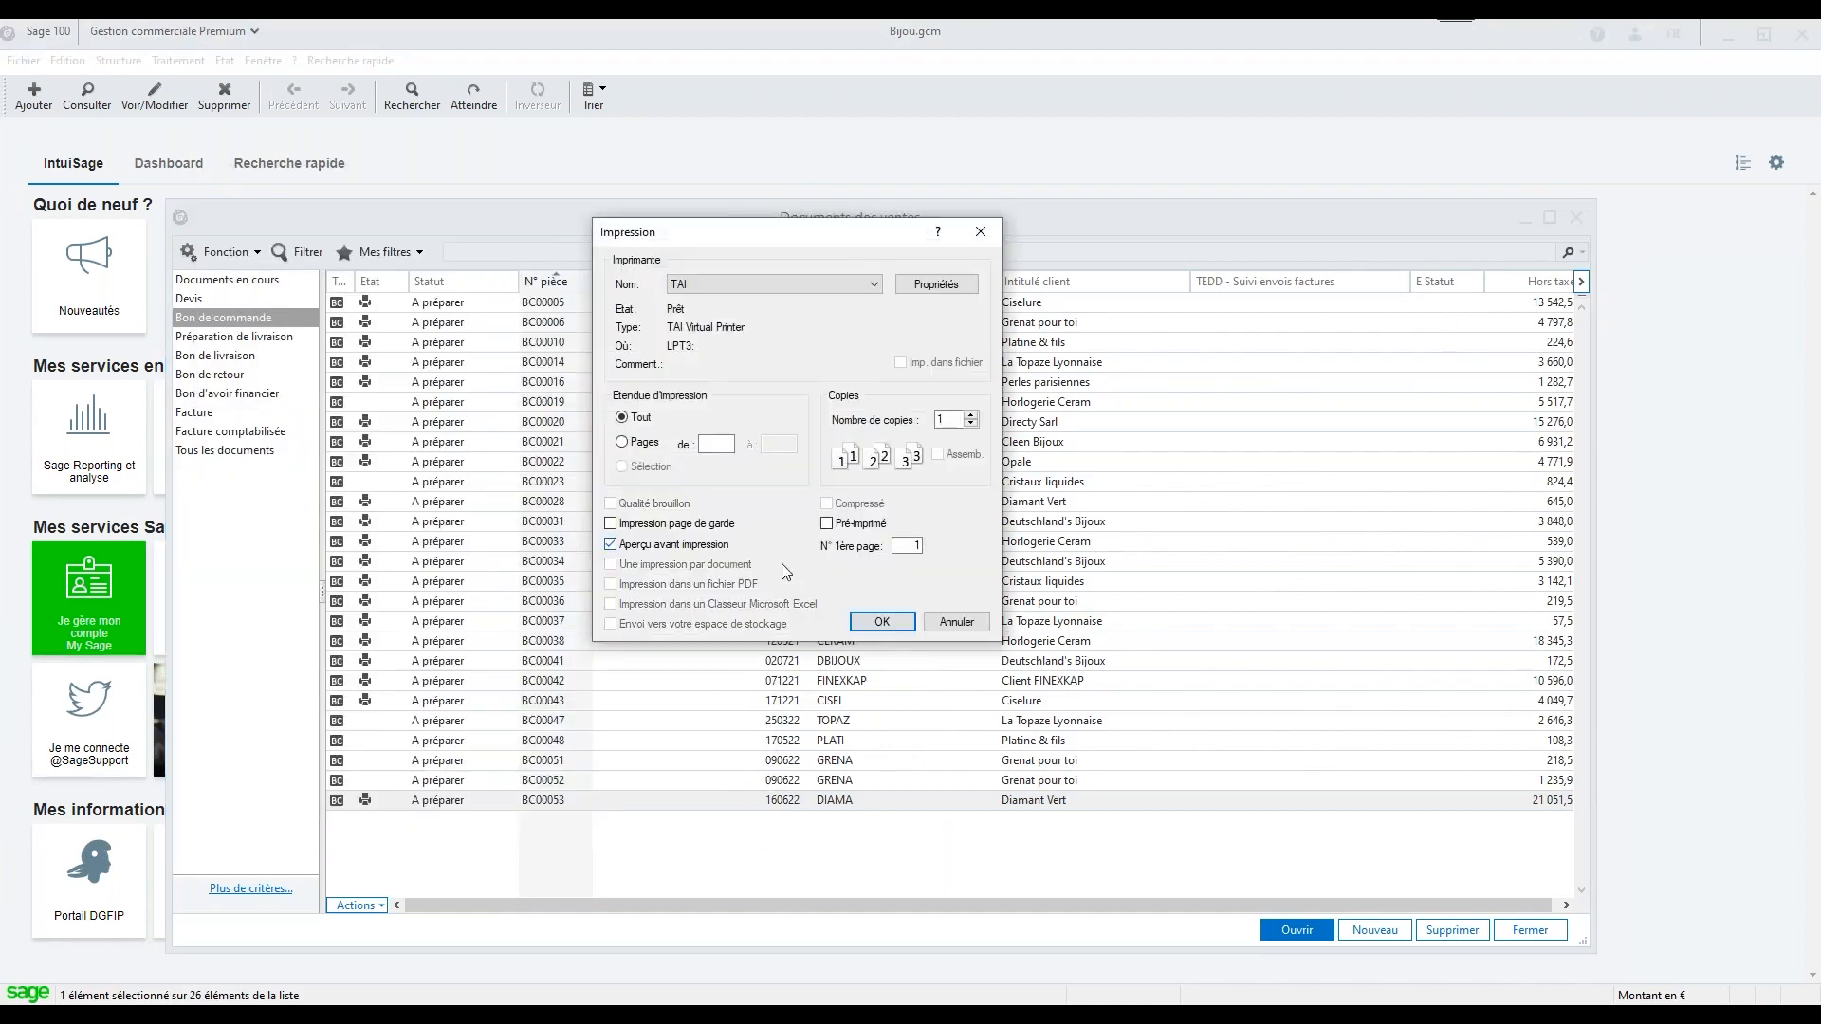
left_click(882, 623)
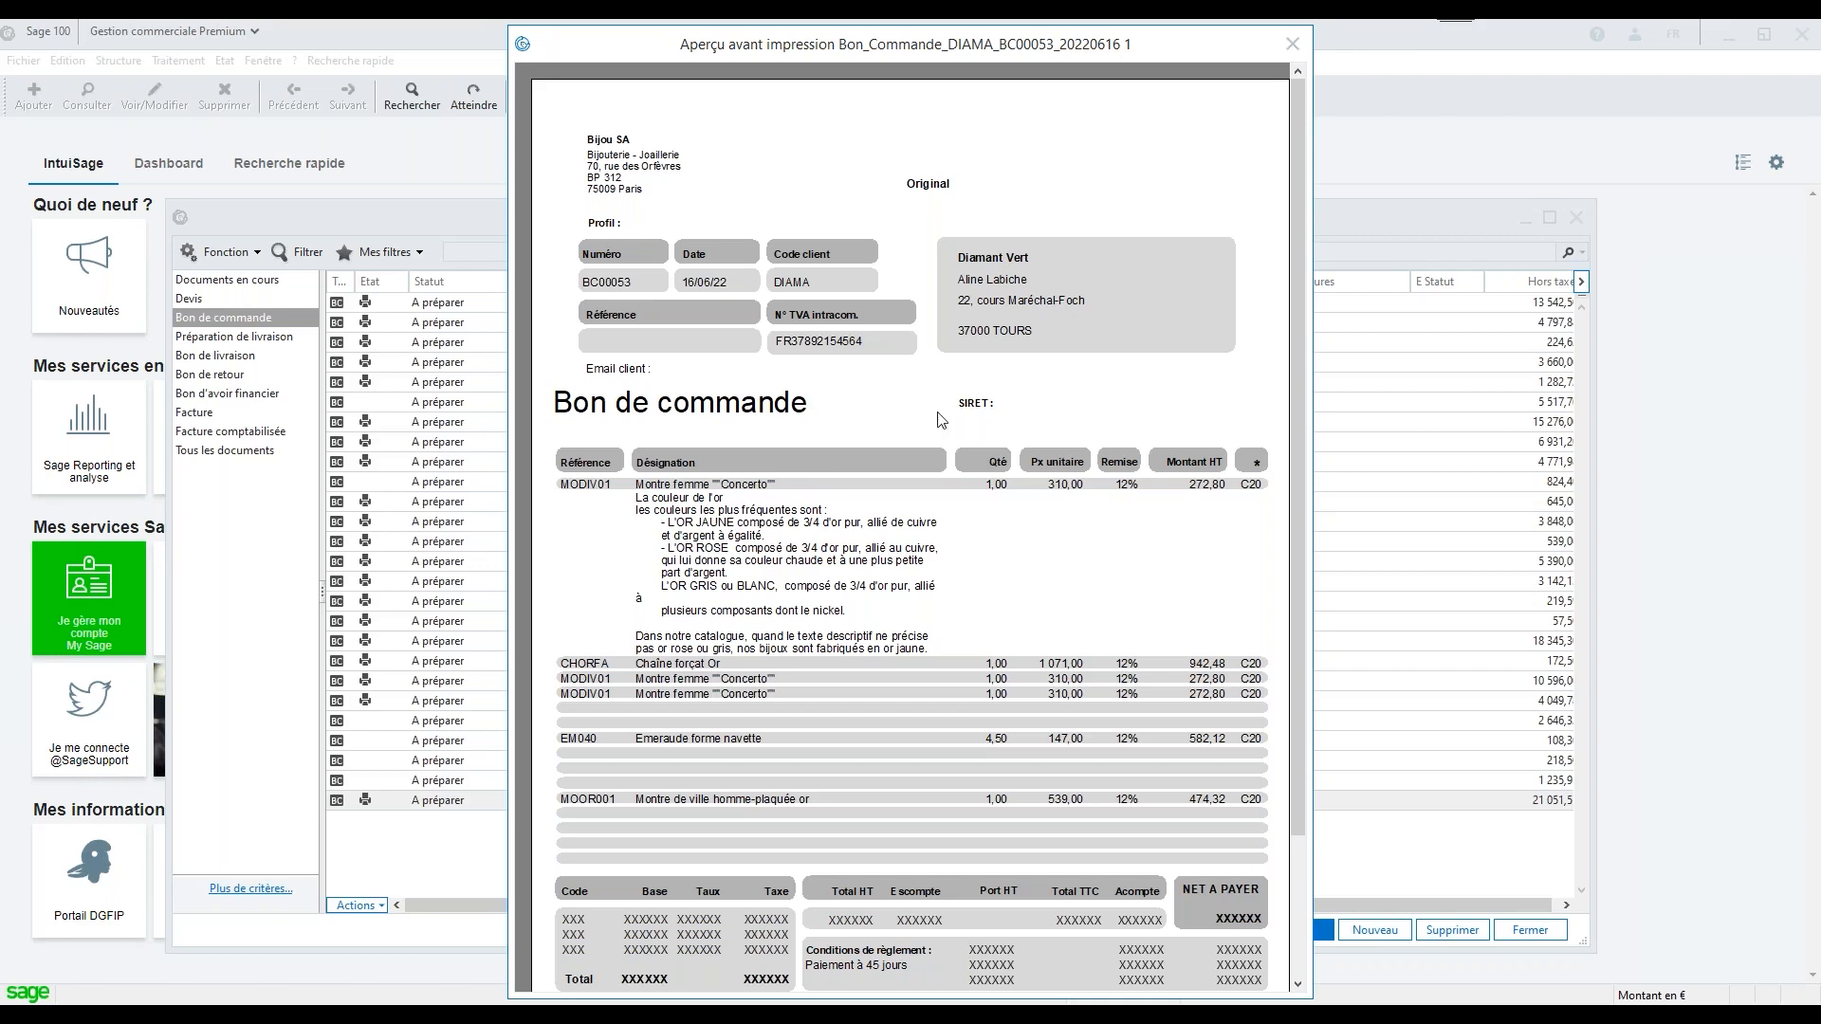
left_click(1293, 45)
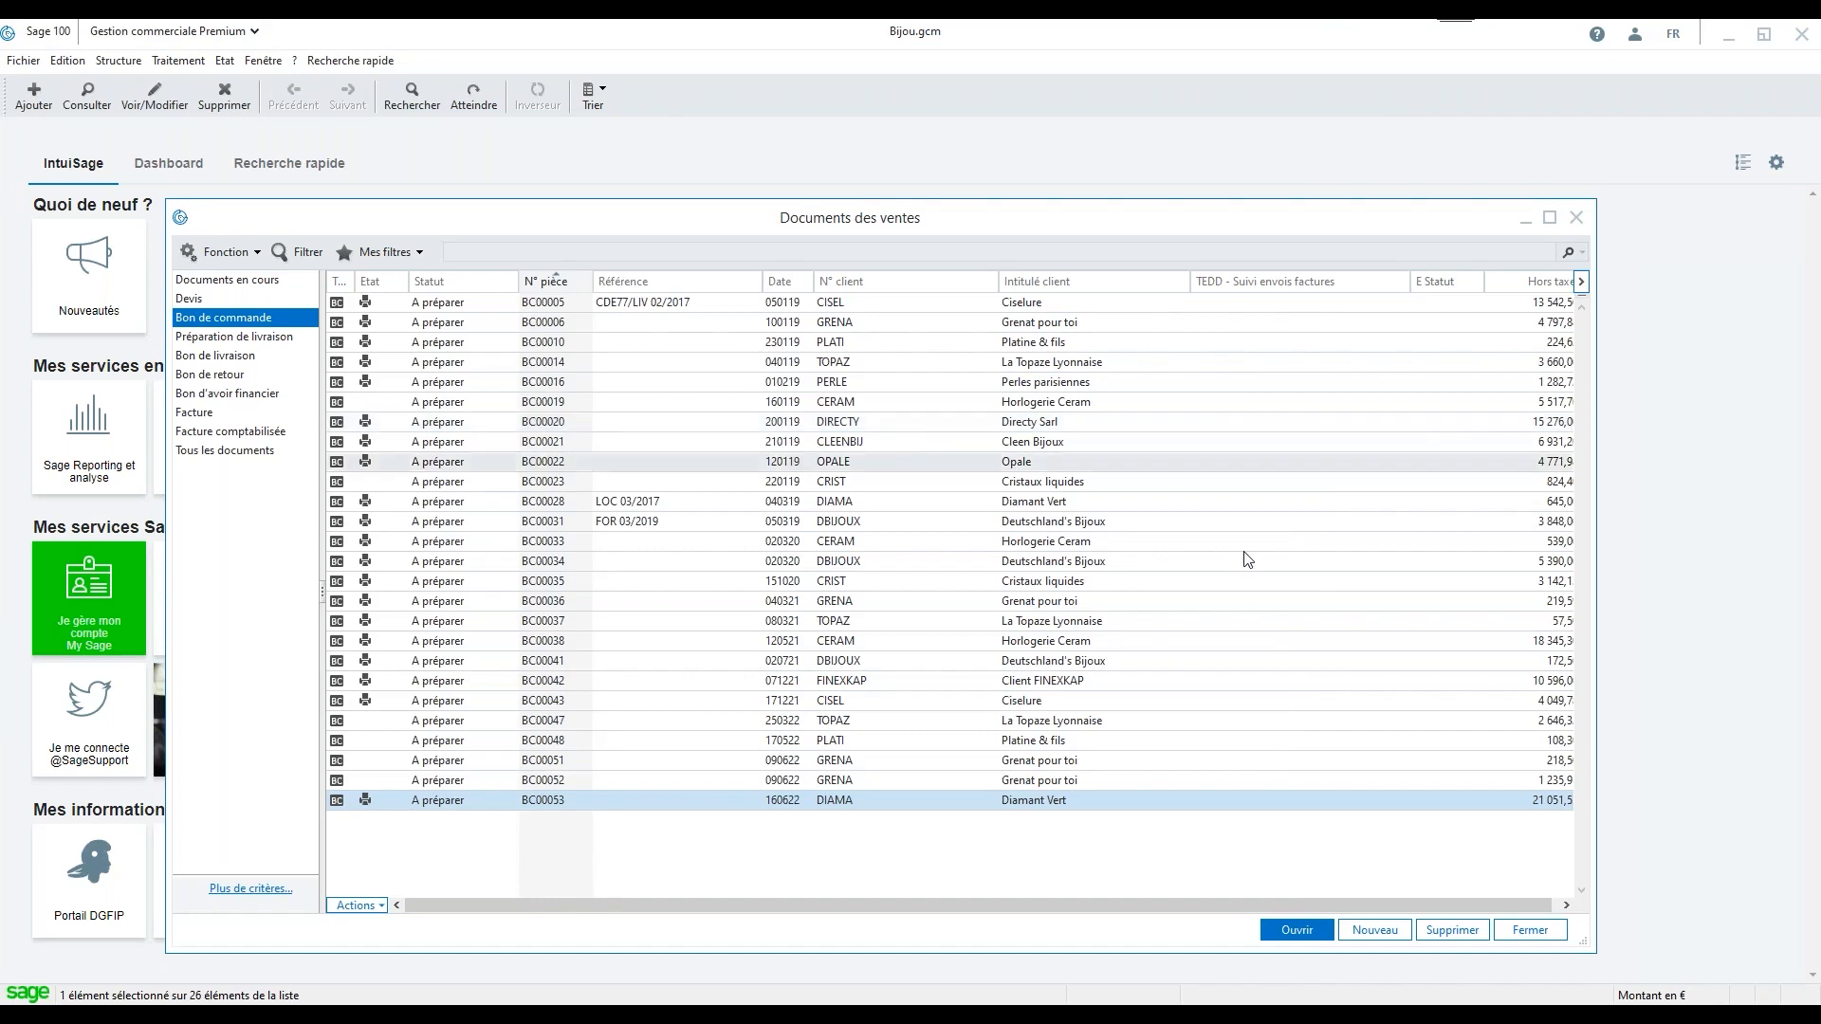
Switch to CoMPAGNoN Traitement Automatique des Impressions and view the identification settings of the SAGE - Commande et fiches techniques associées procedure
left_click(1404, 1015)
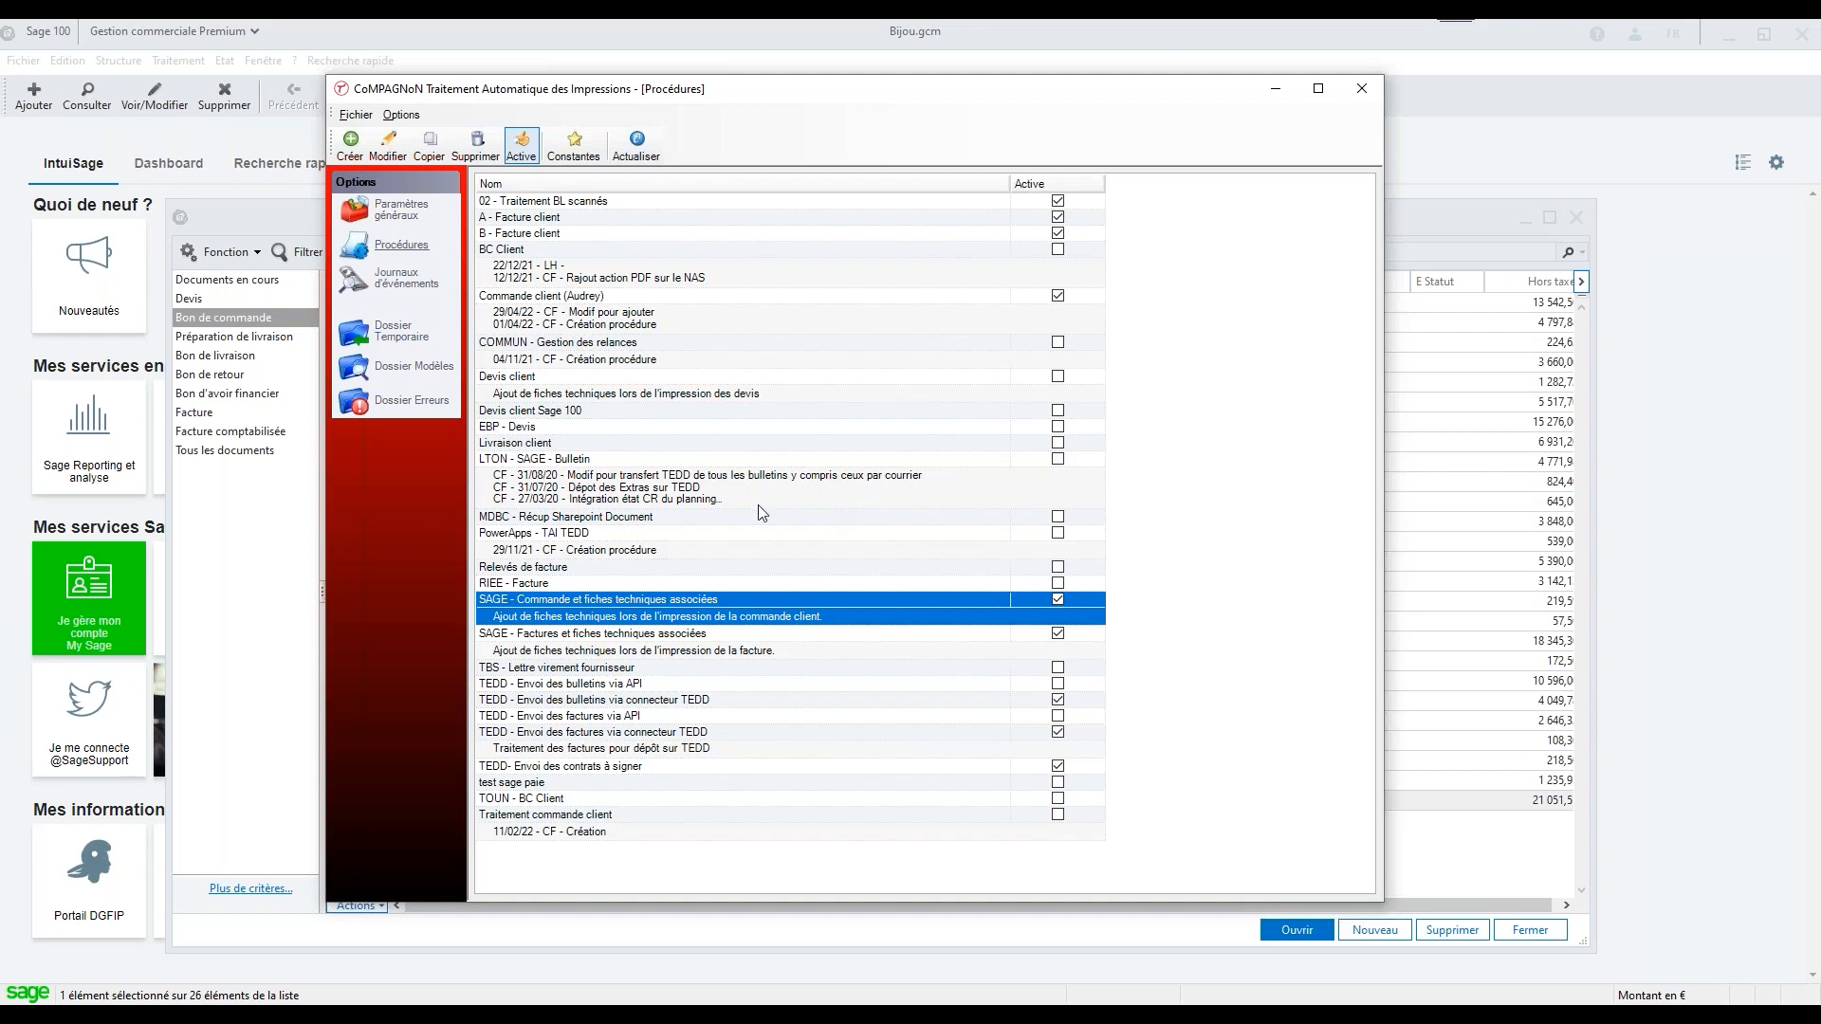
double_click(753, 599)
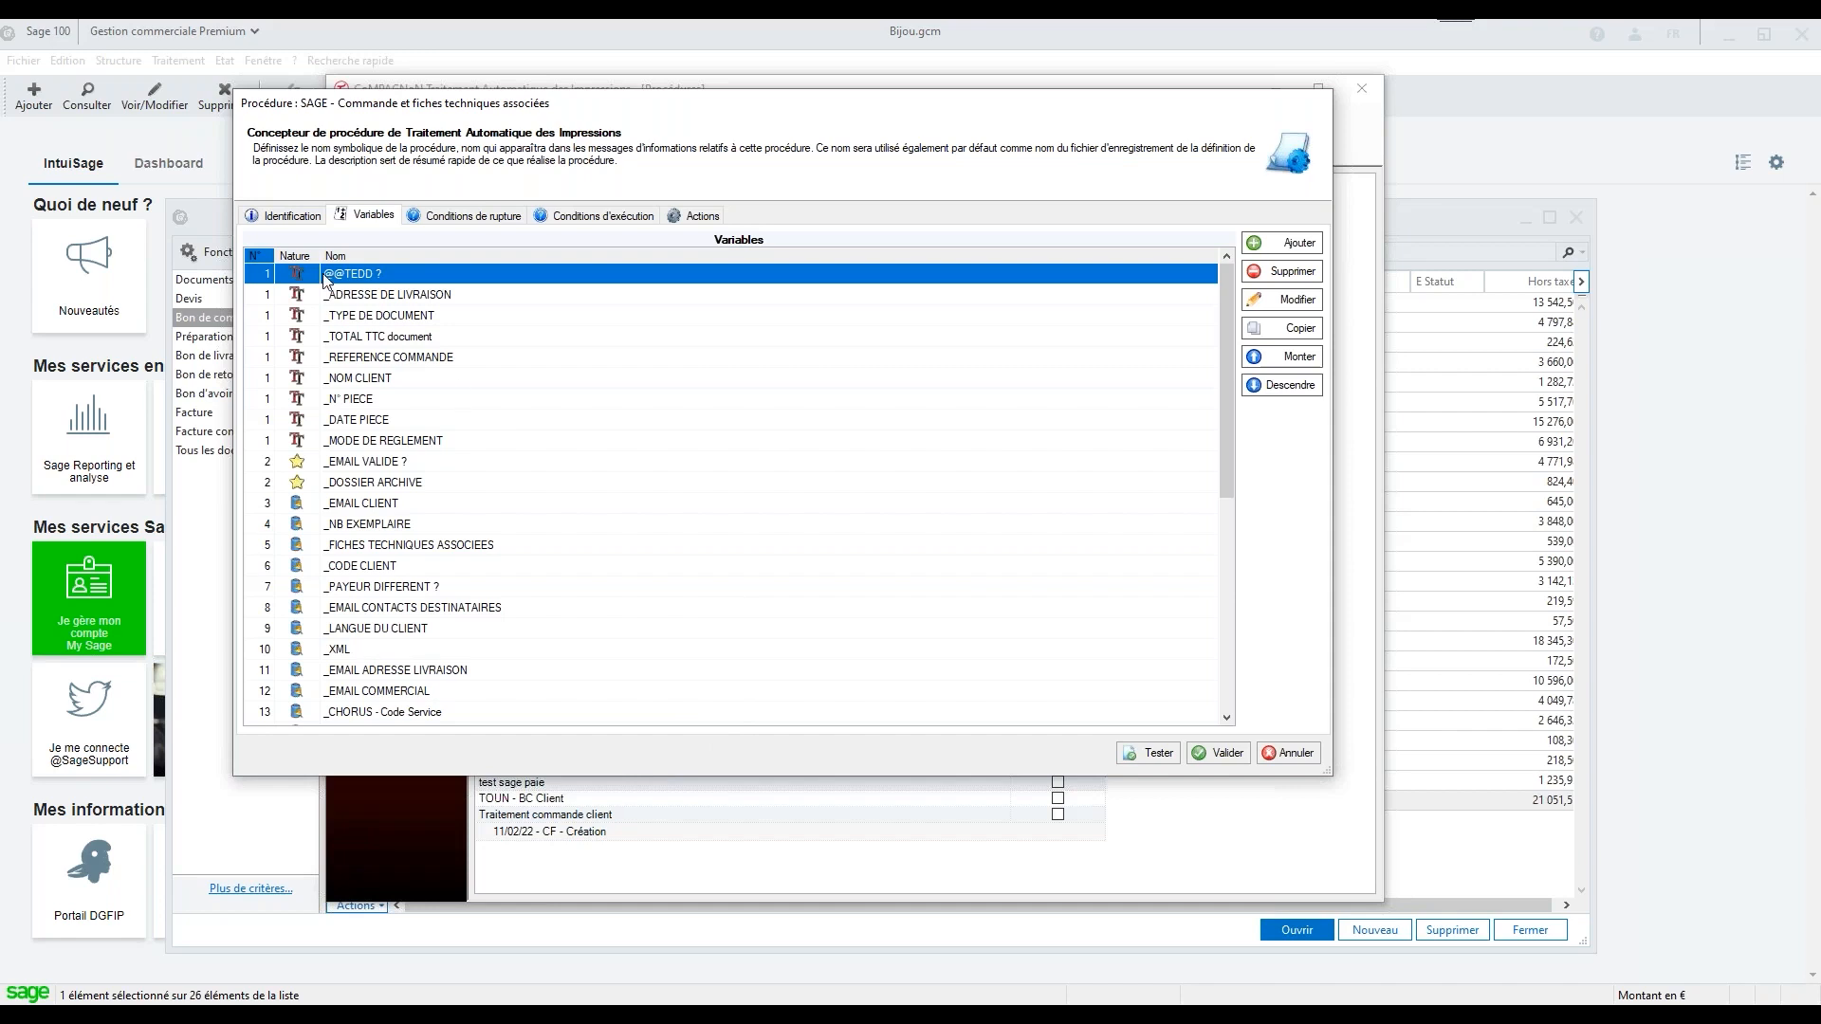
left_click(292, 215)
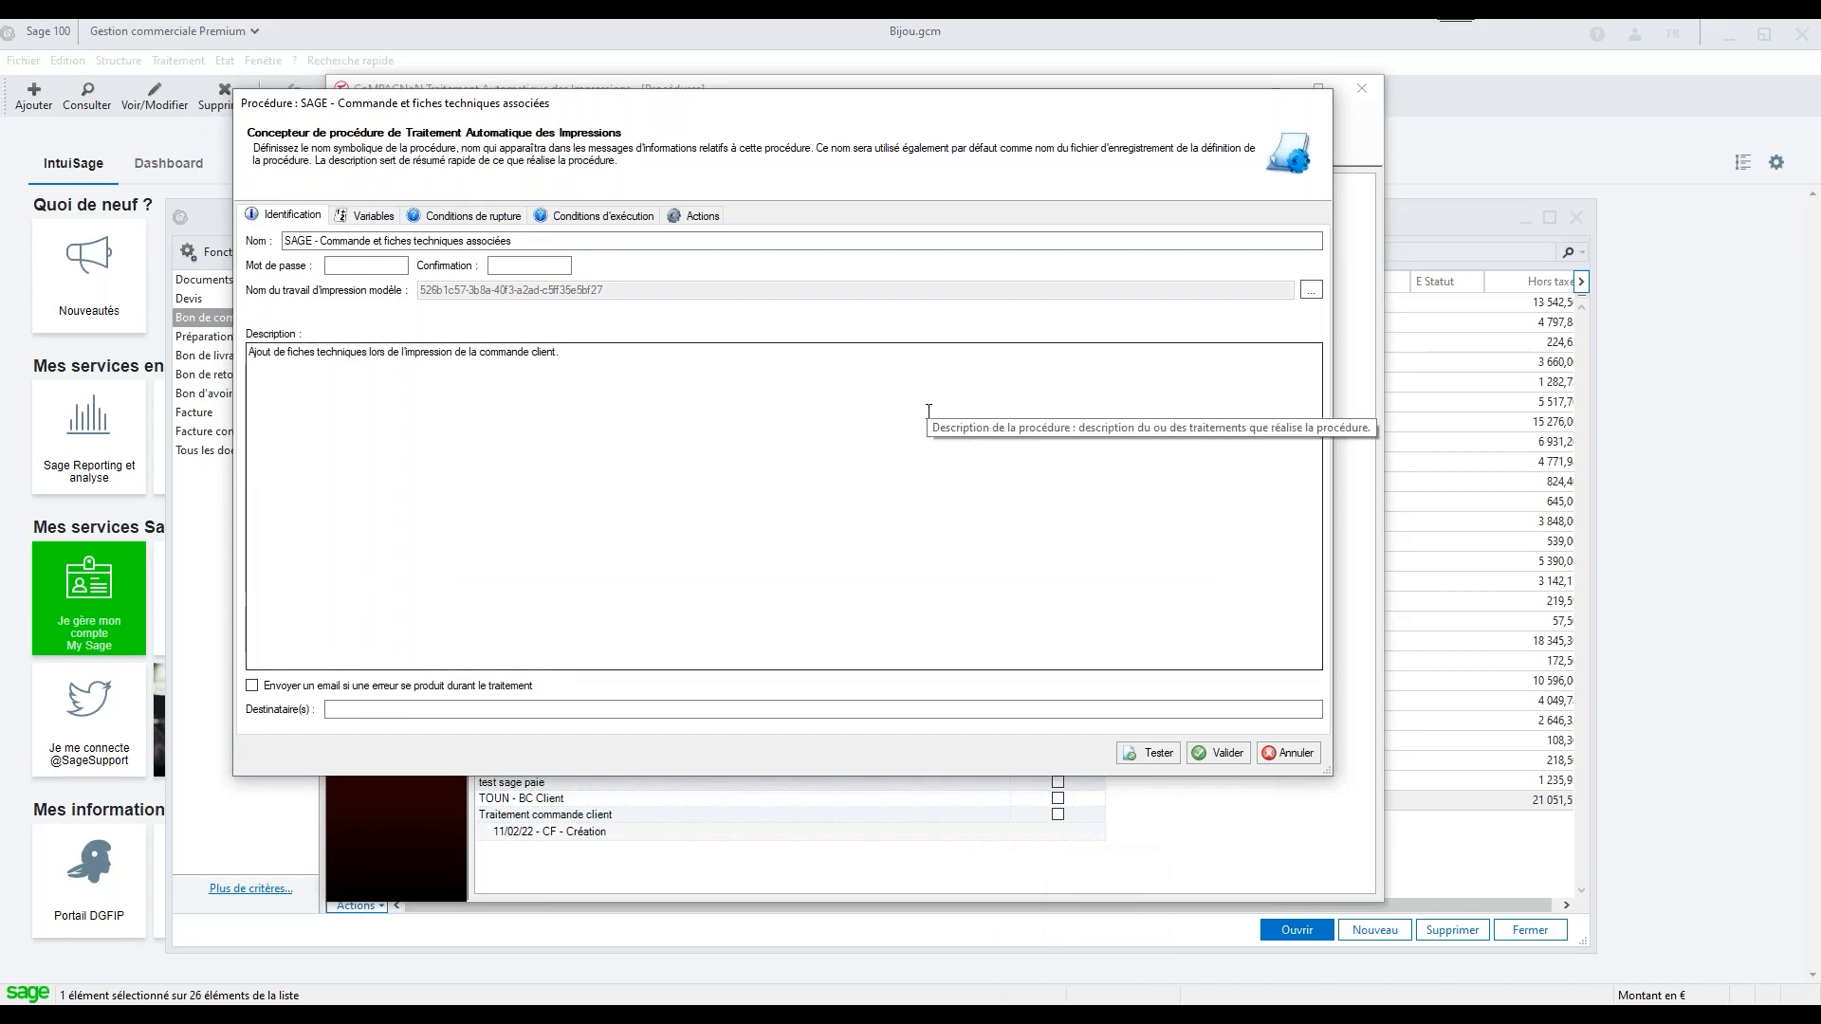
Try to add a Textes de l'impression variable to the procedure by framing the document number beneath the Numéro heading
left_click(370, 215)
left_click(1285, 242)
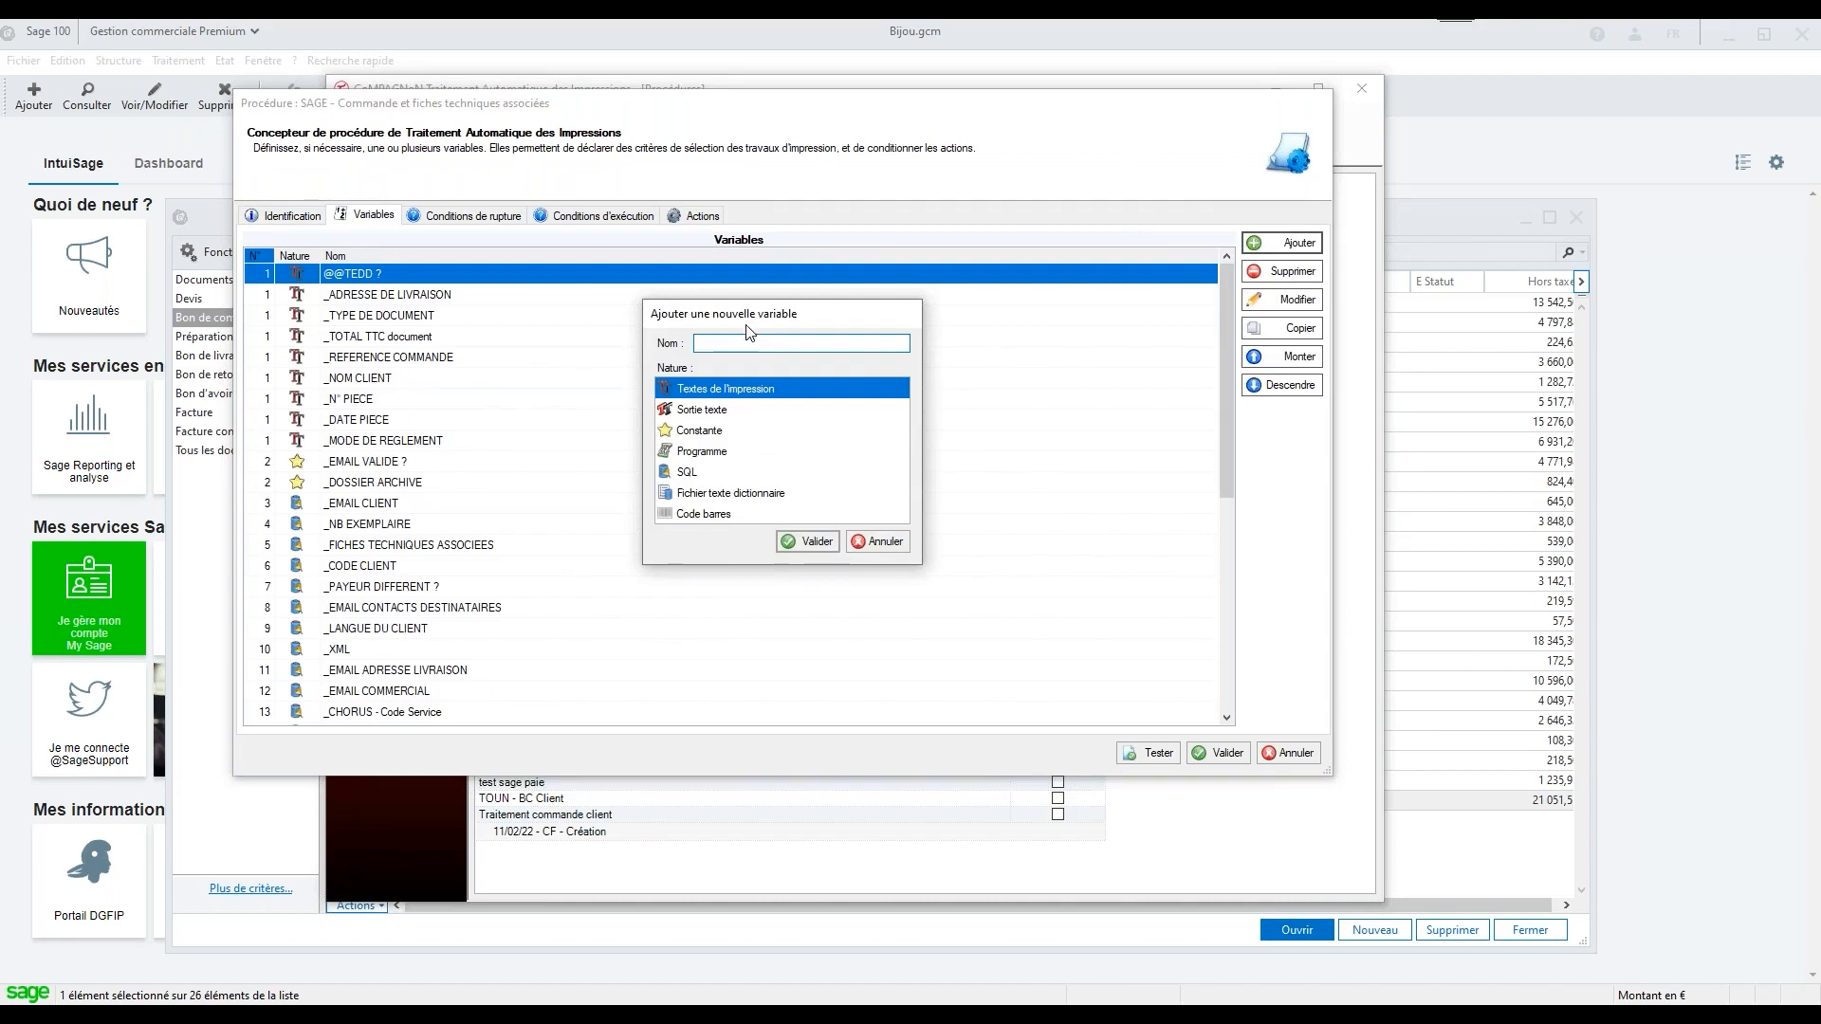
left_click(805, 546)
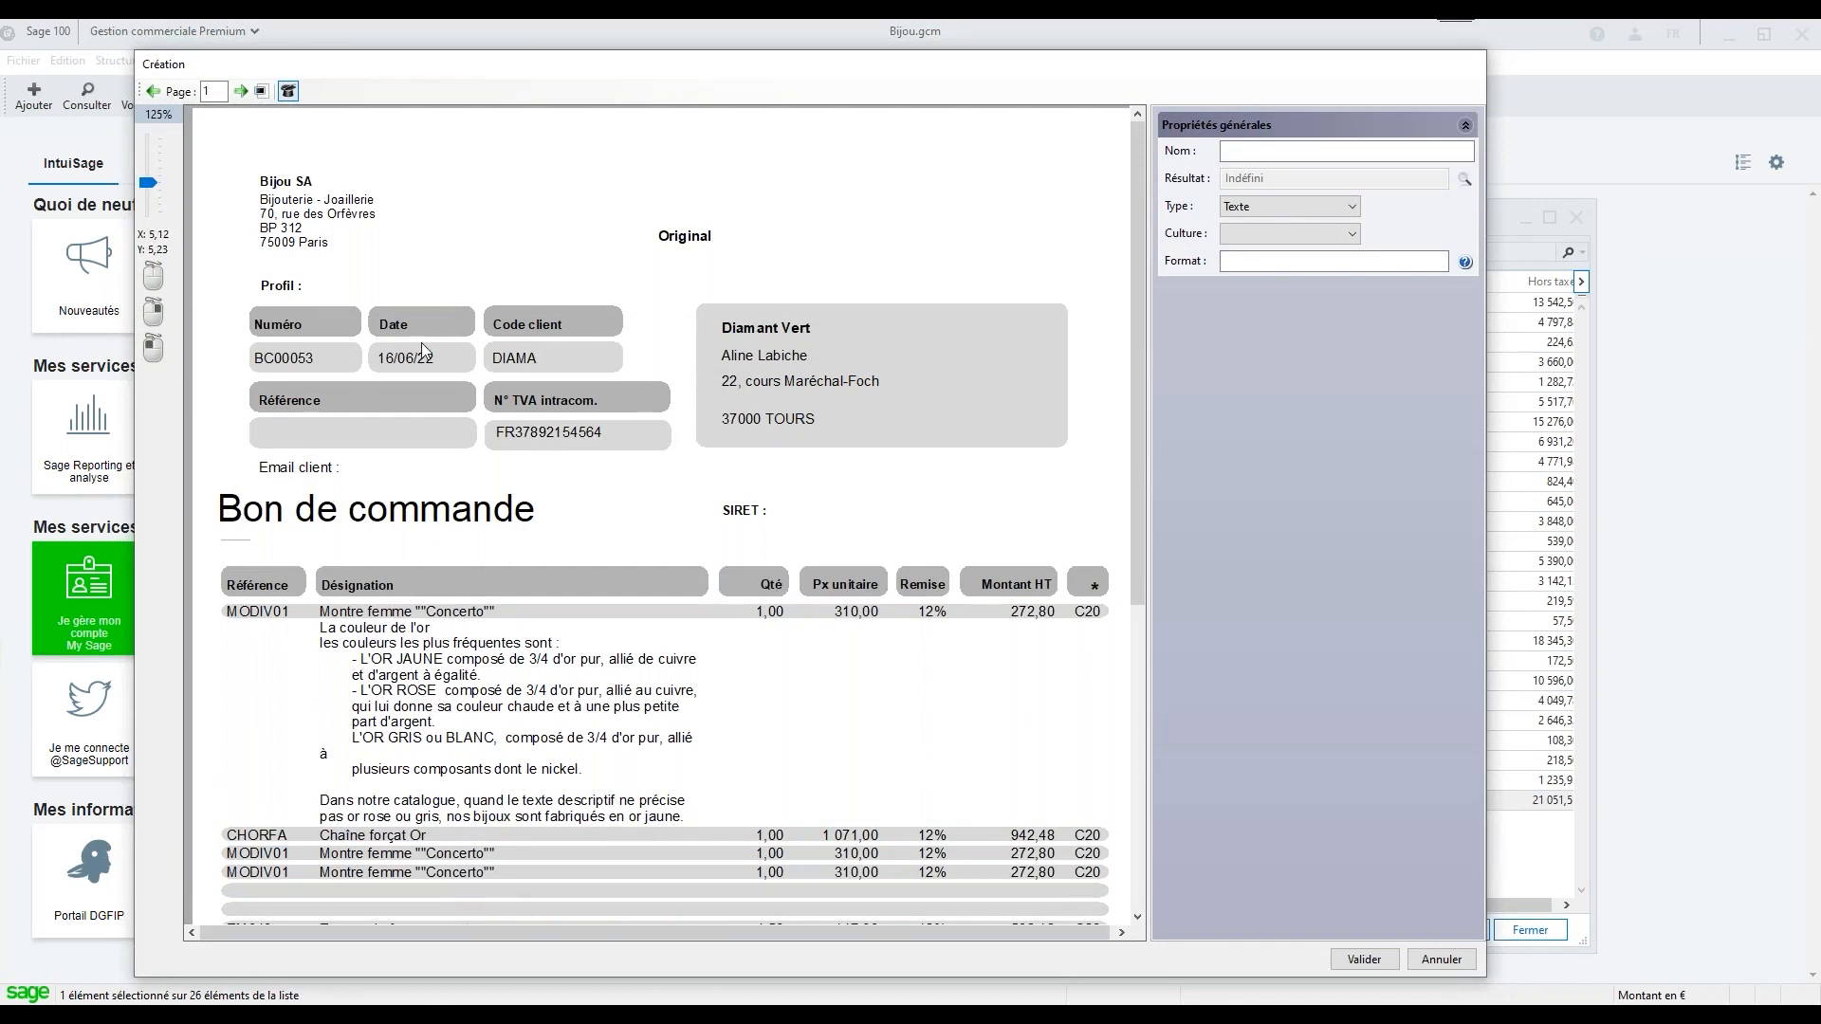
left_click(267, 364)
left_click_drag(333, 383, 332, 377)
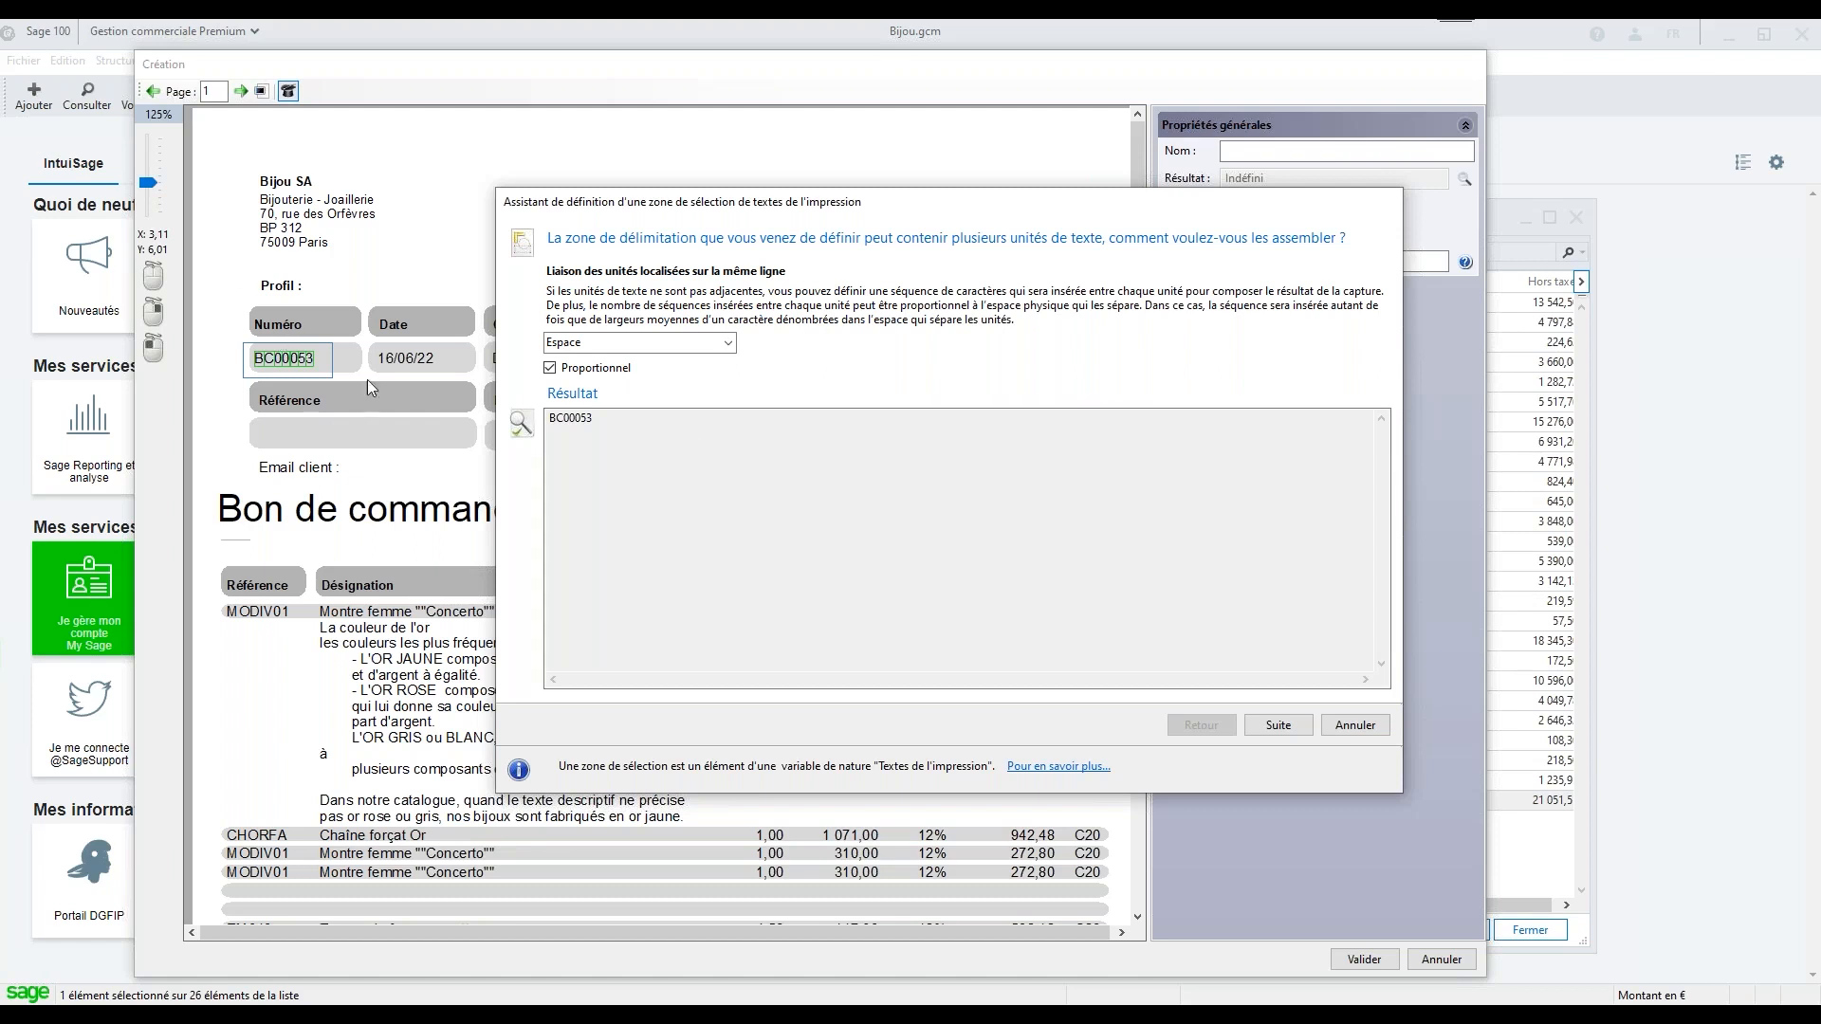
left_click(1353, 735)
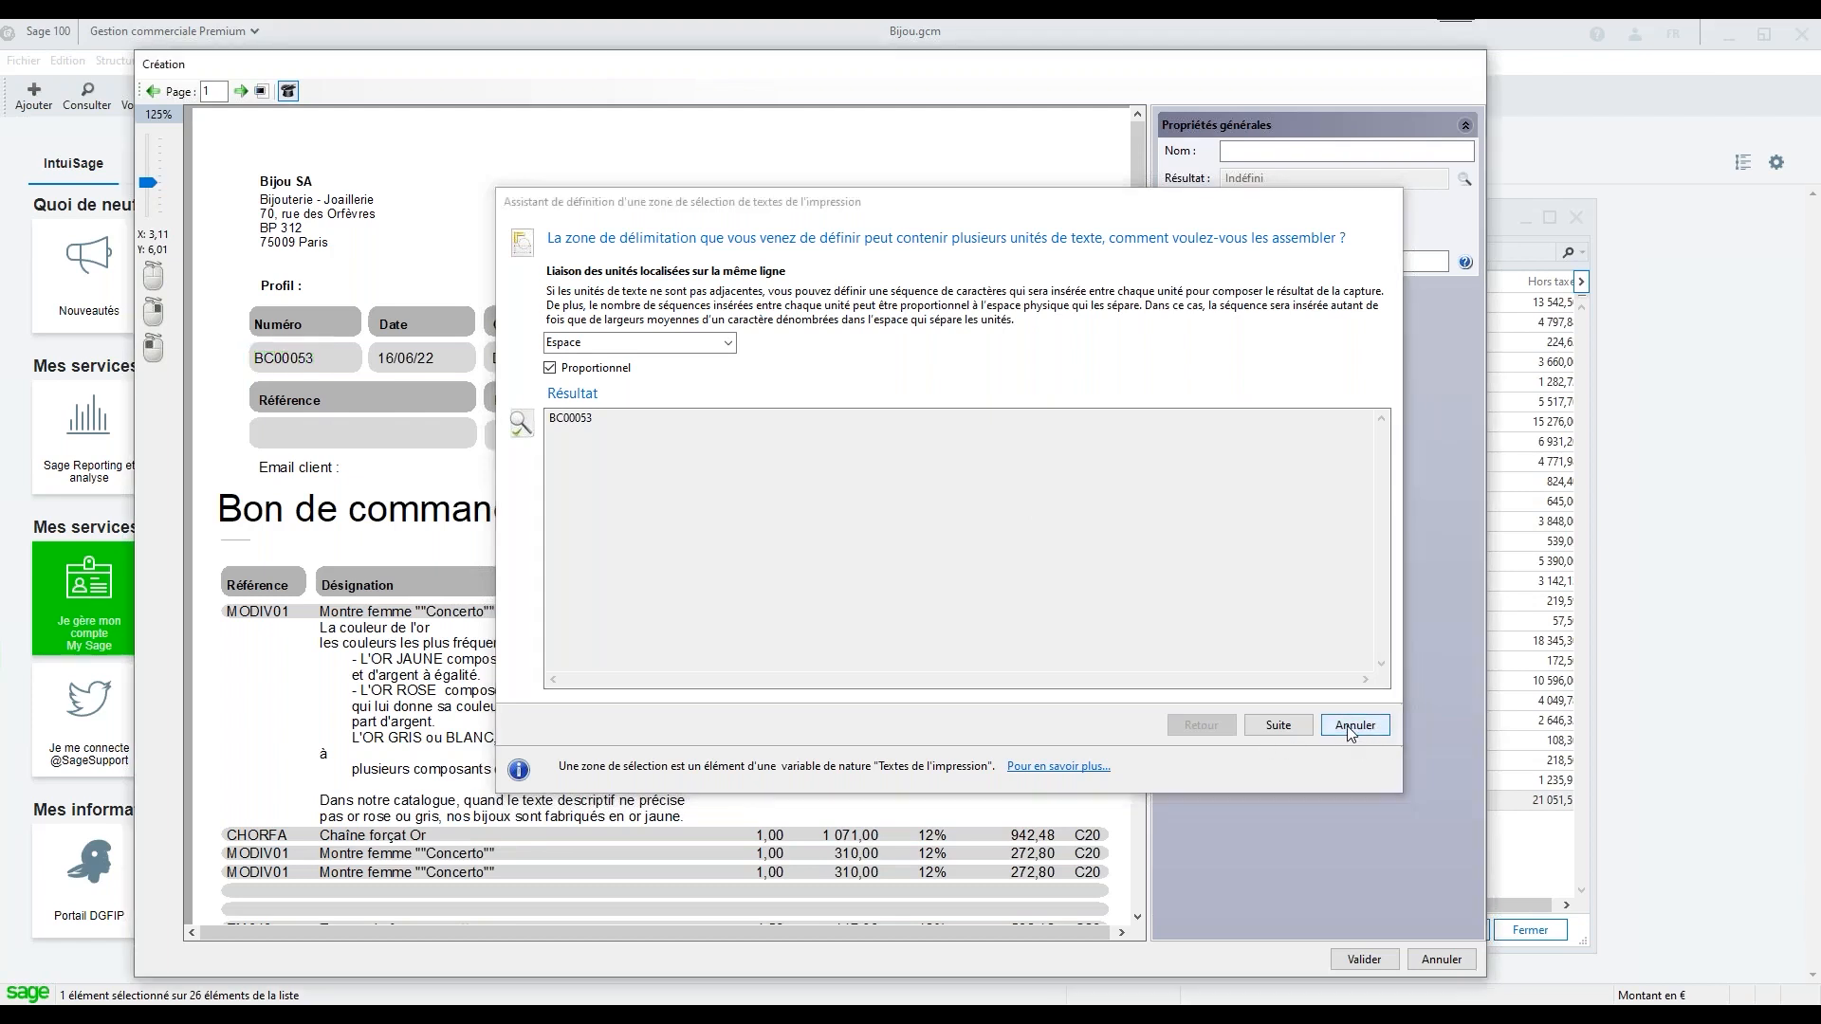
left_click(1441, 961)
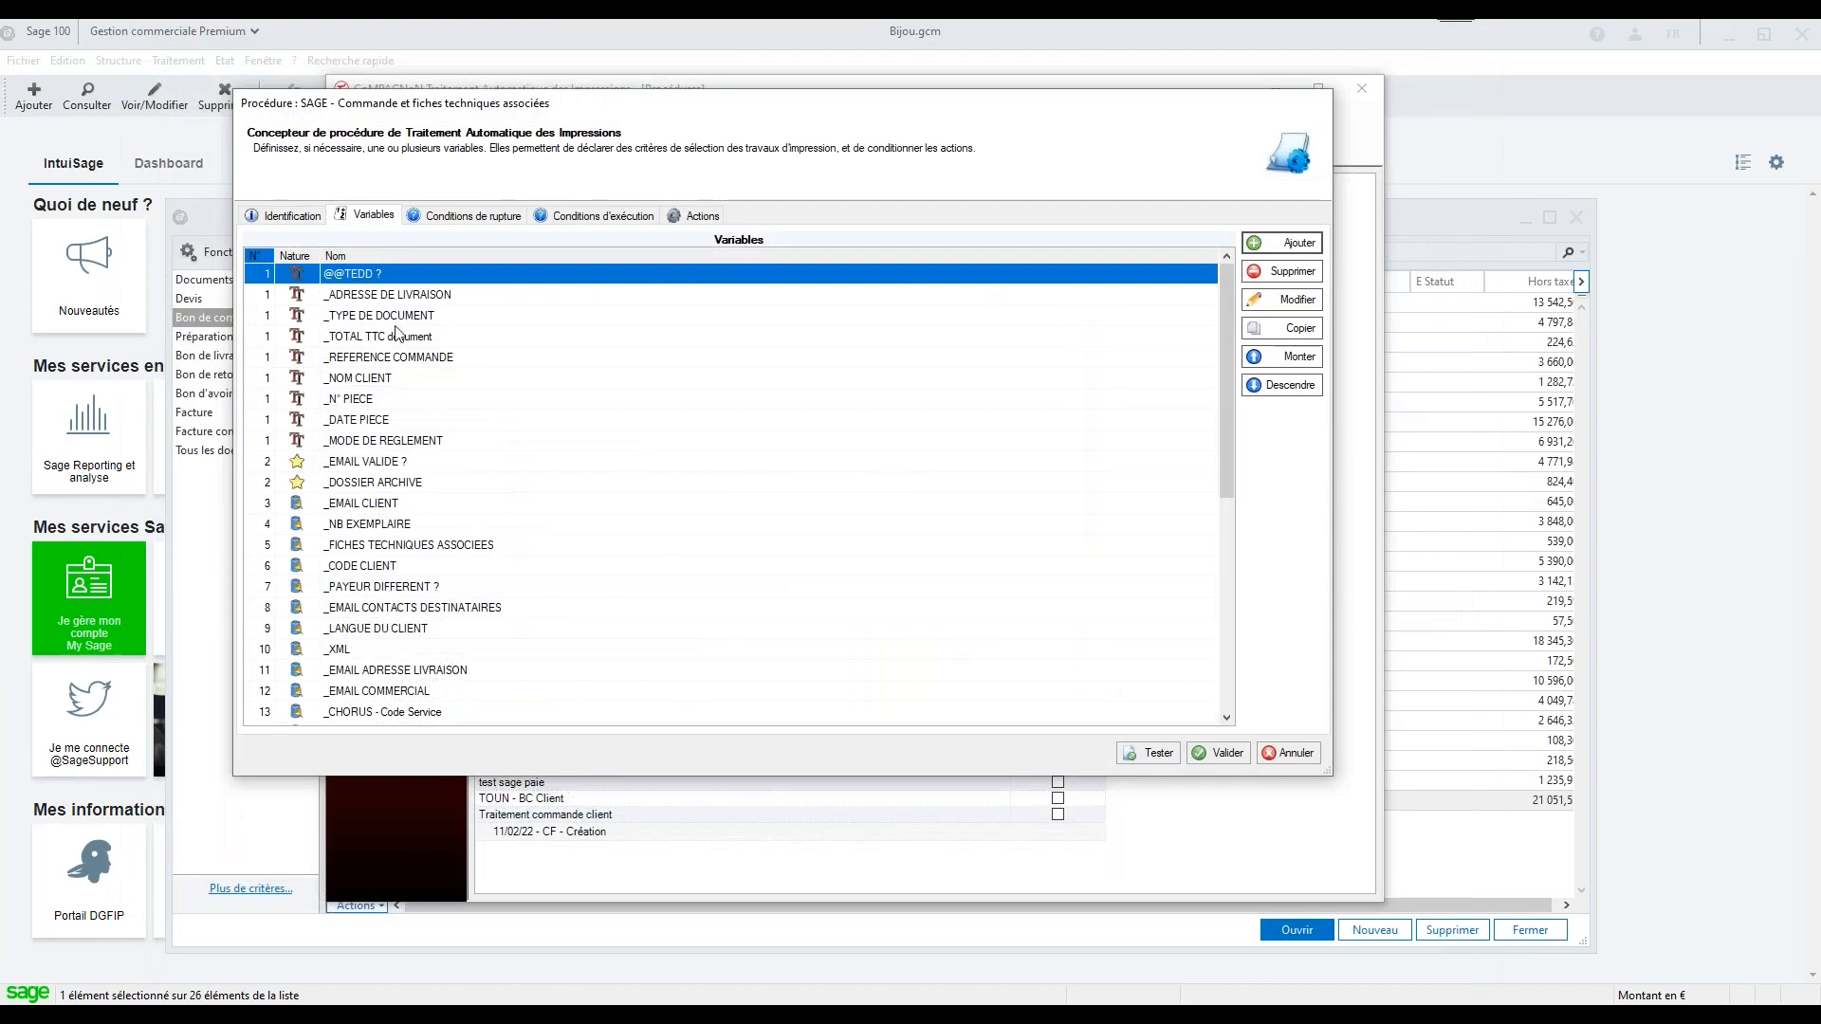
Inspect the capture zones and properties of the existing _N° PIECE and _DATE PIECE variables without changing them
left_click(363, 399)
double_click(363, 399)
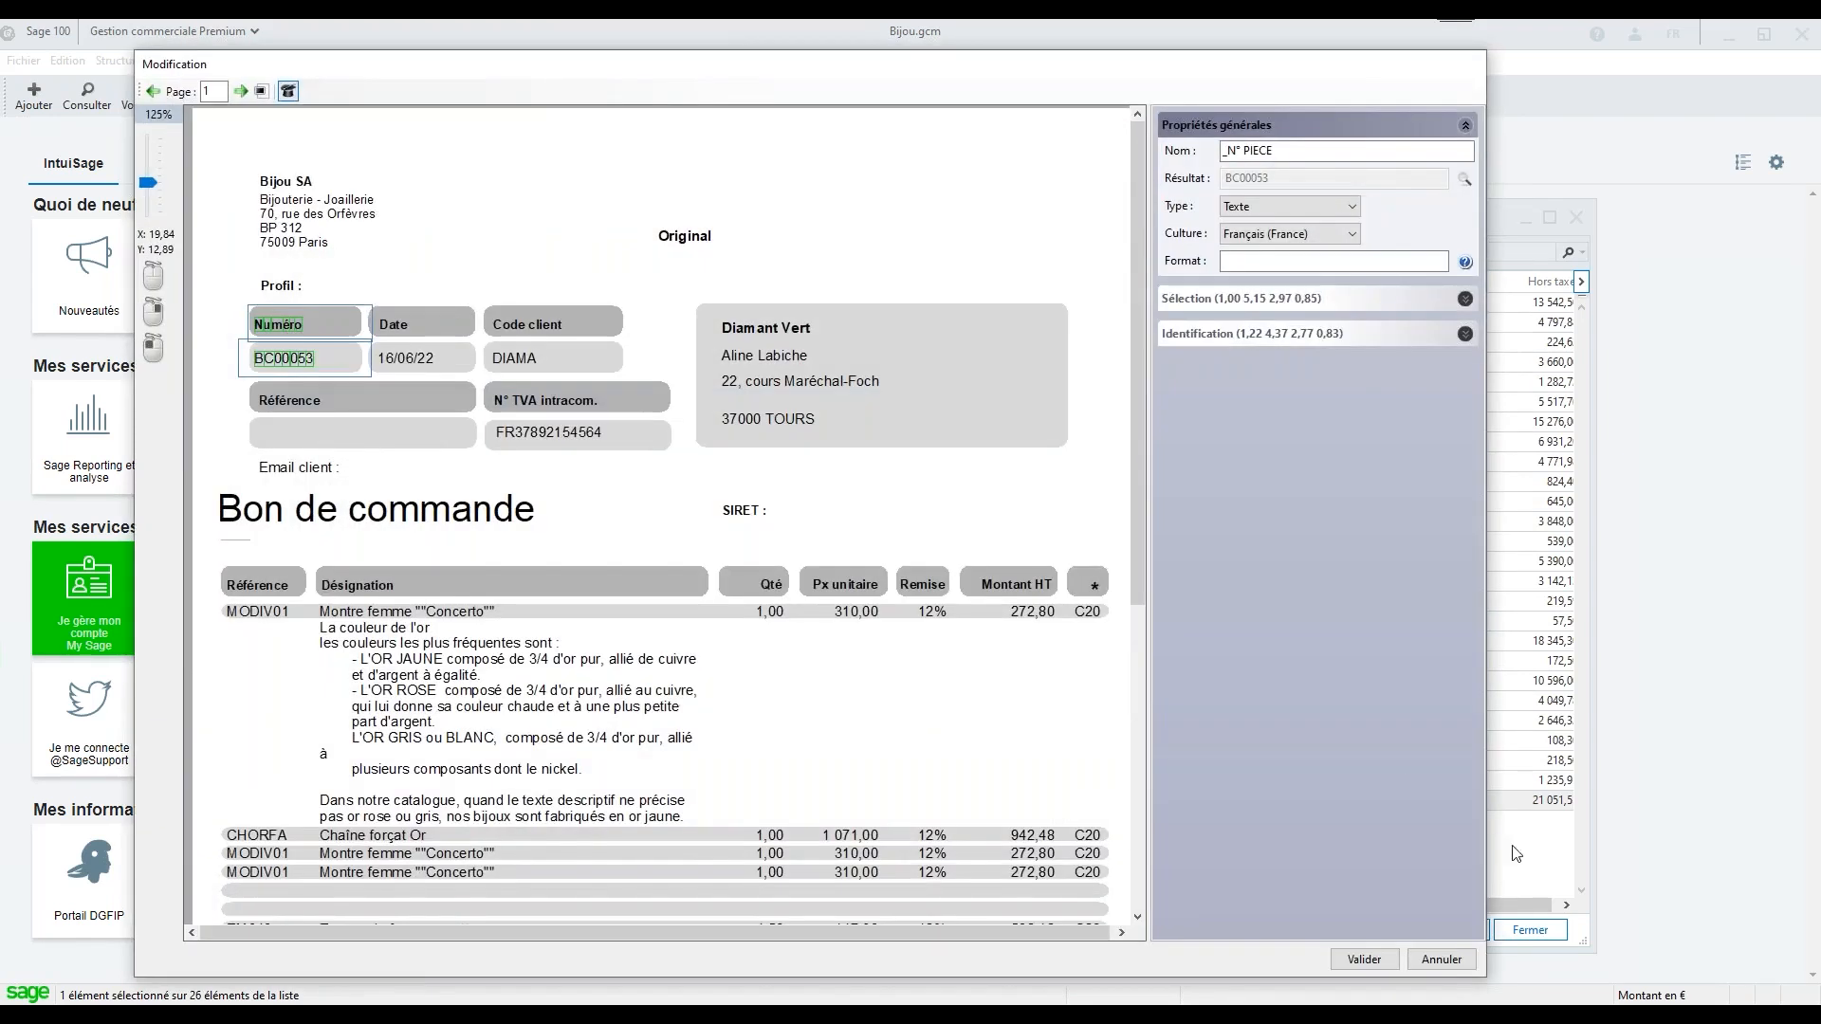
left_click(1441, 959)
left_click(372, 420)
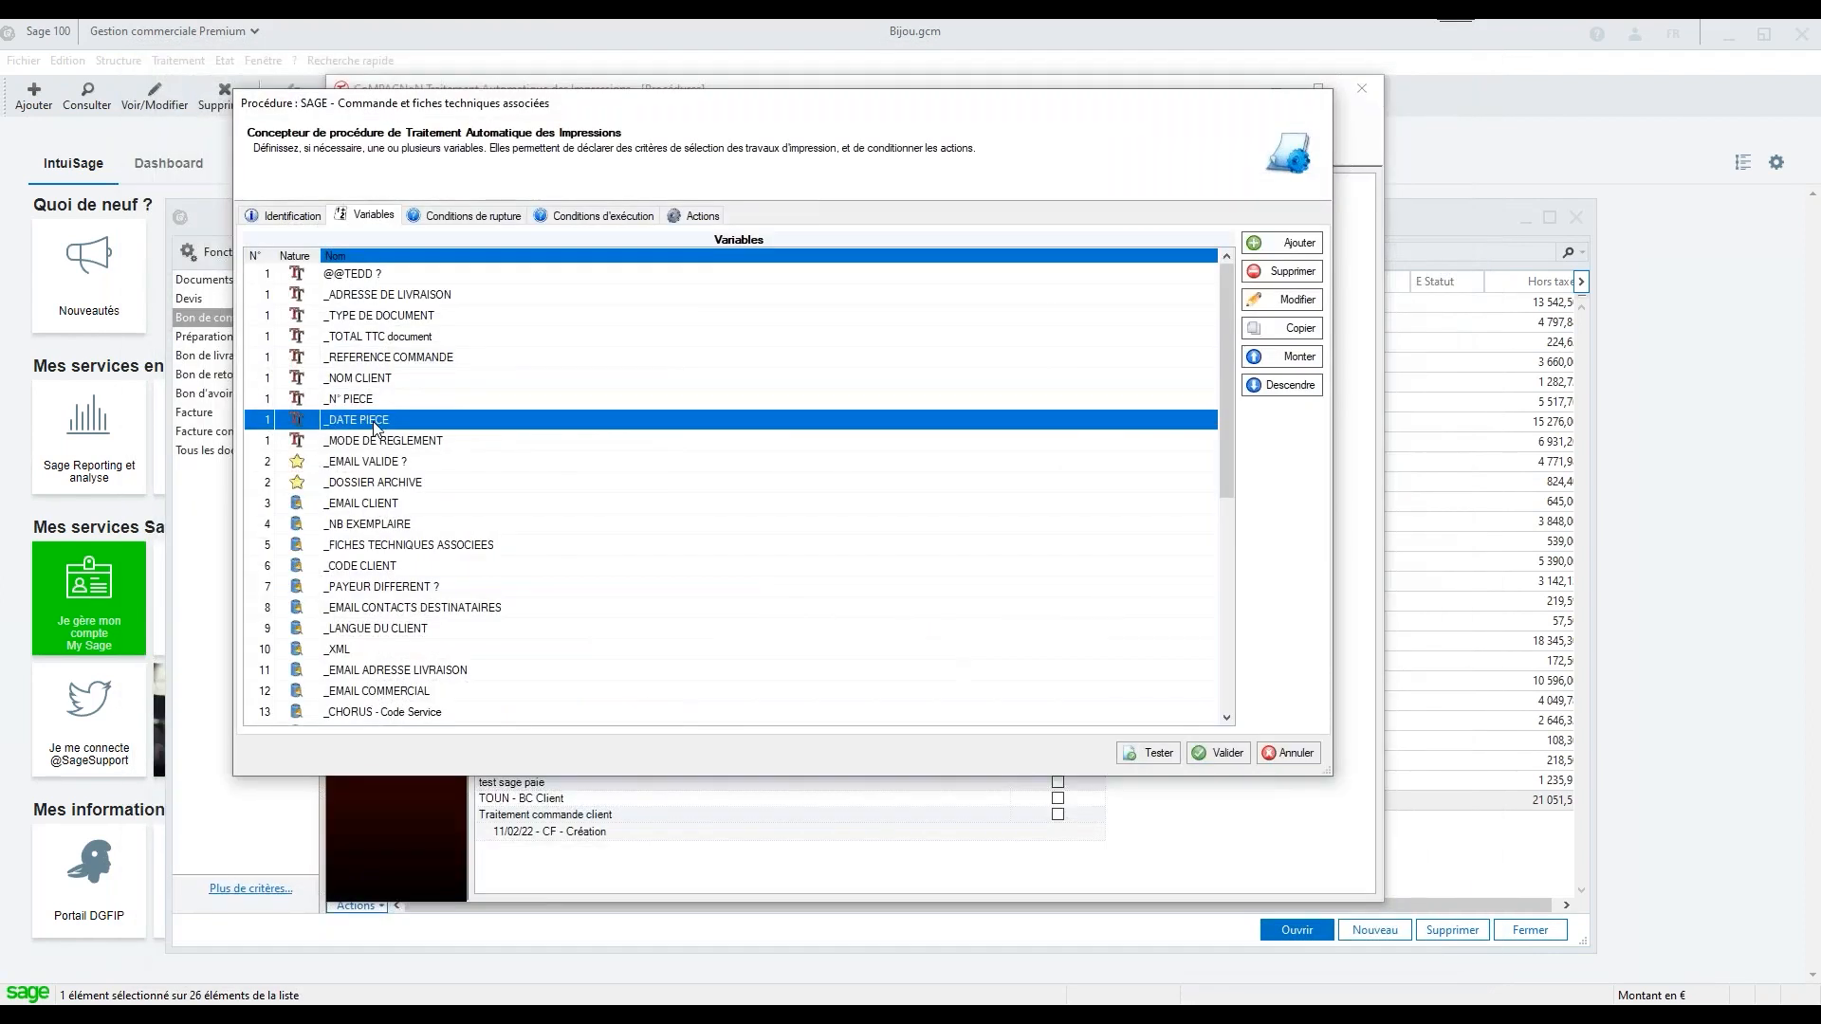
double_click(386, 419)
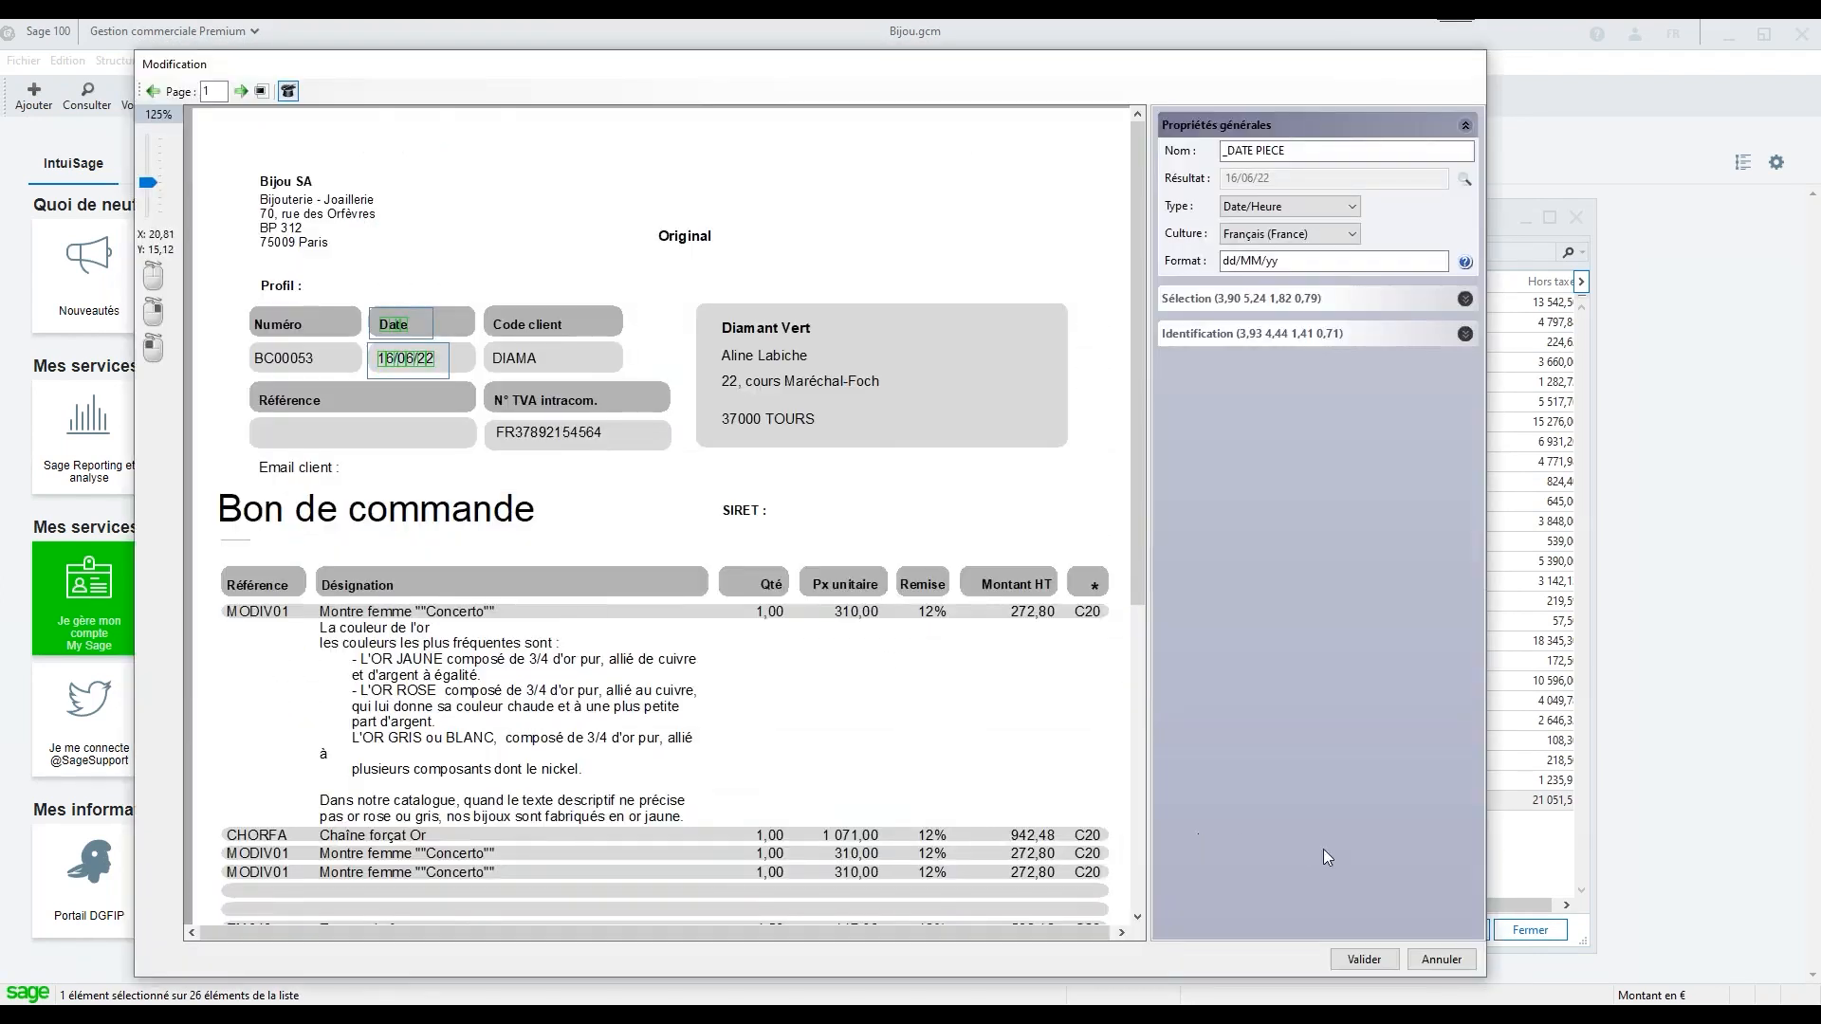
left_click(1445, 960)
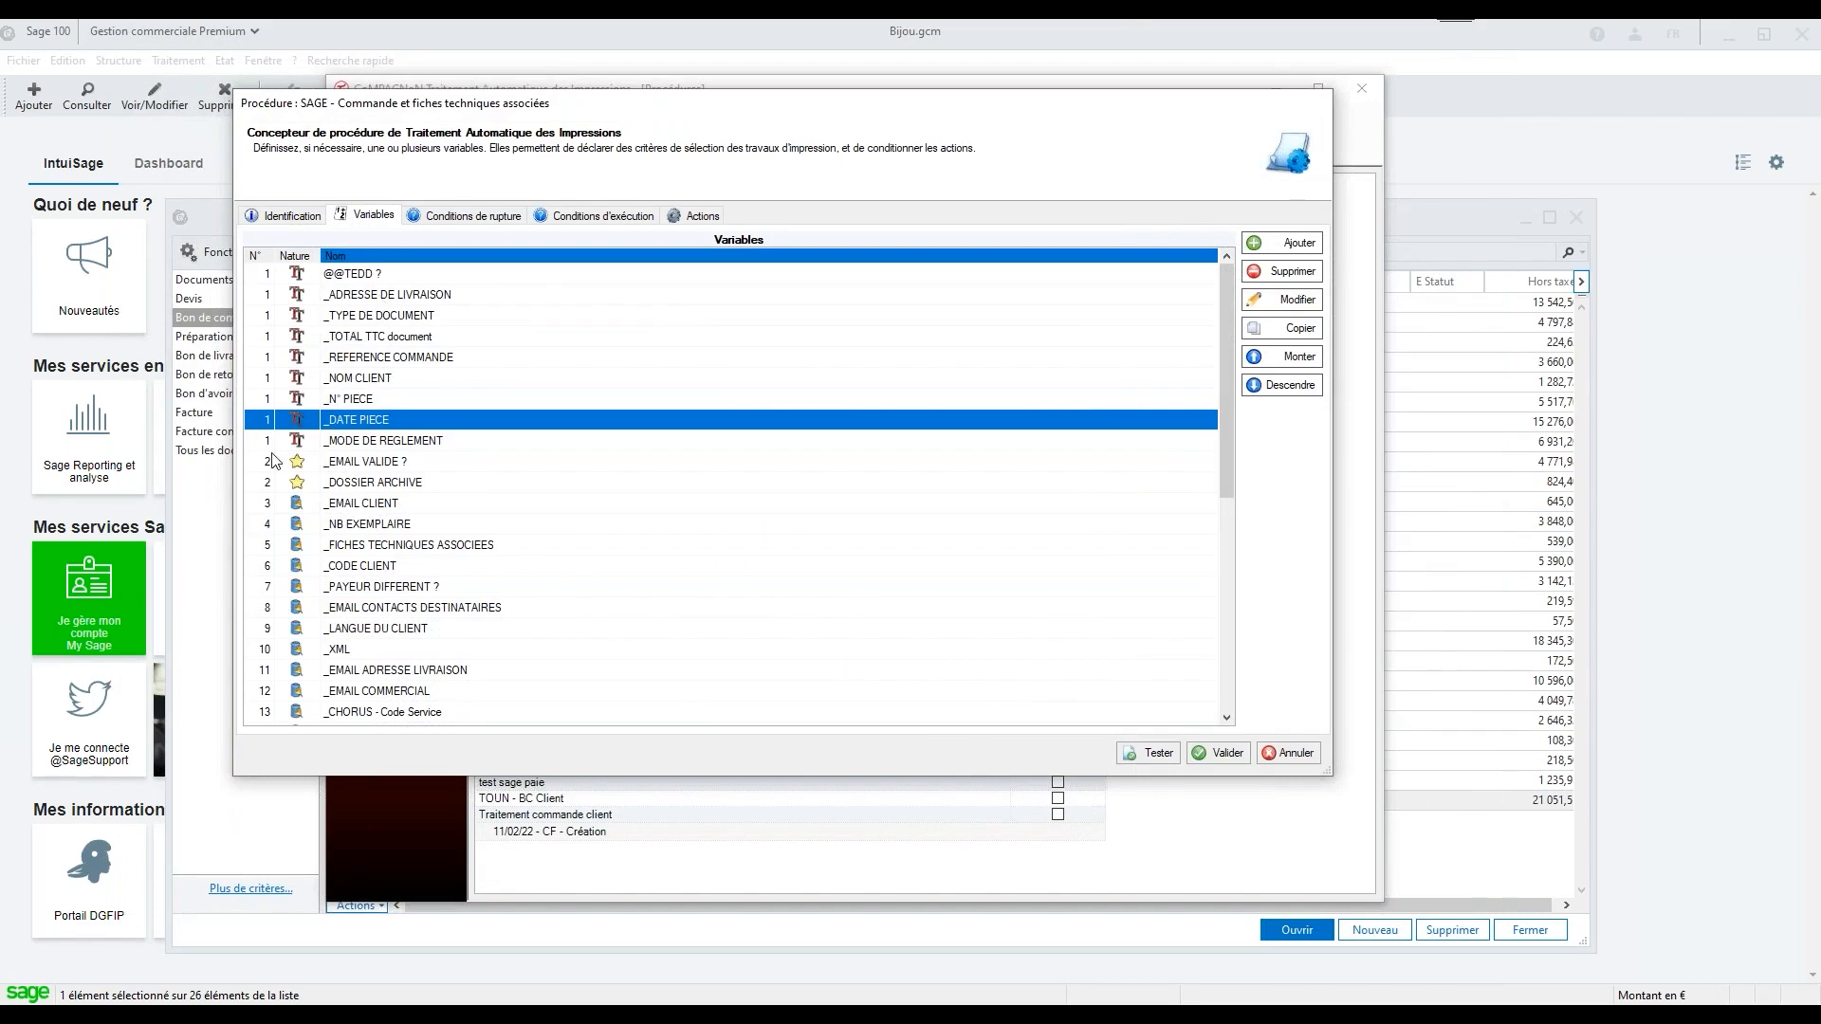
Inspect the SQL query behind the _EMAIL CLIENT variable without changing it
left_click(385, 508)
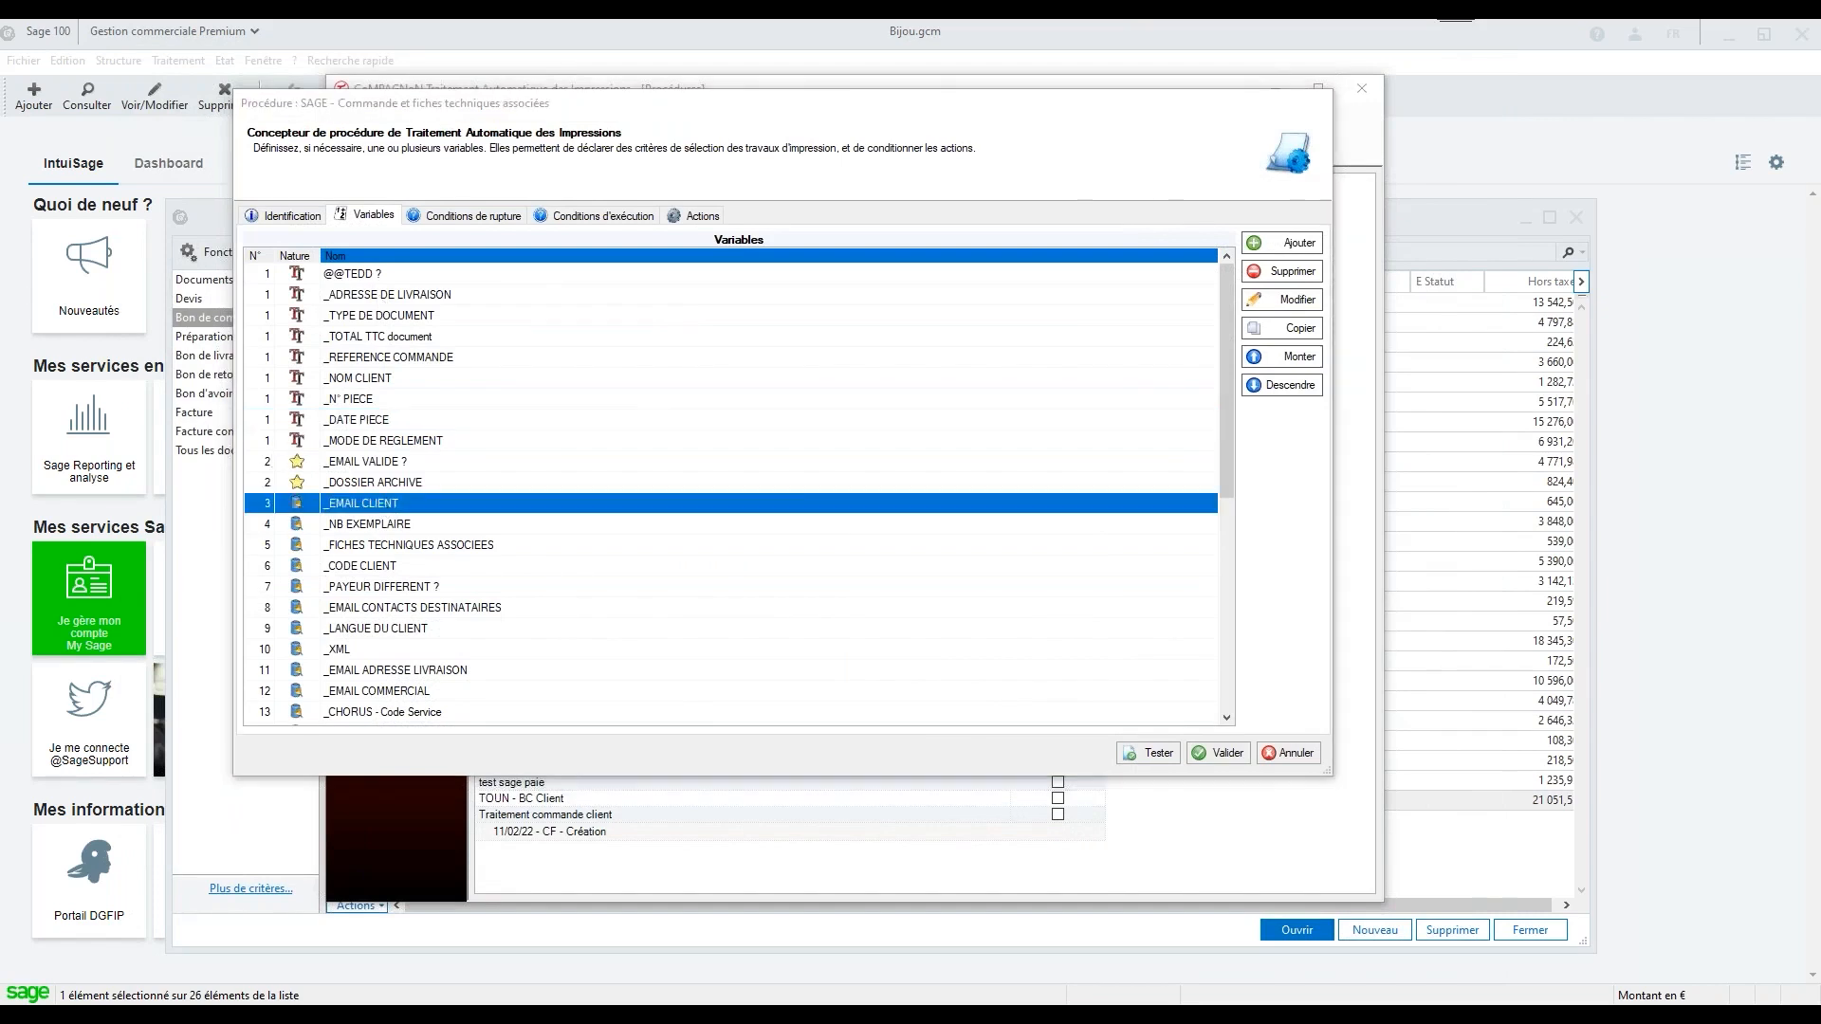
double_click(384, 508)
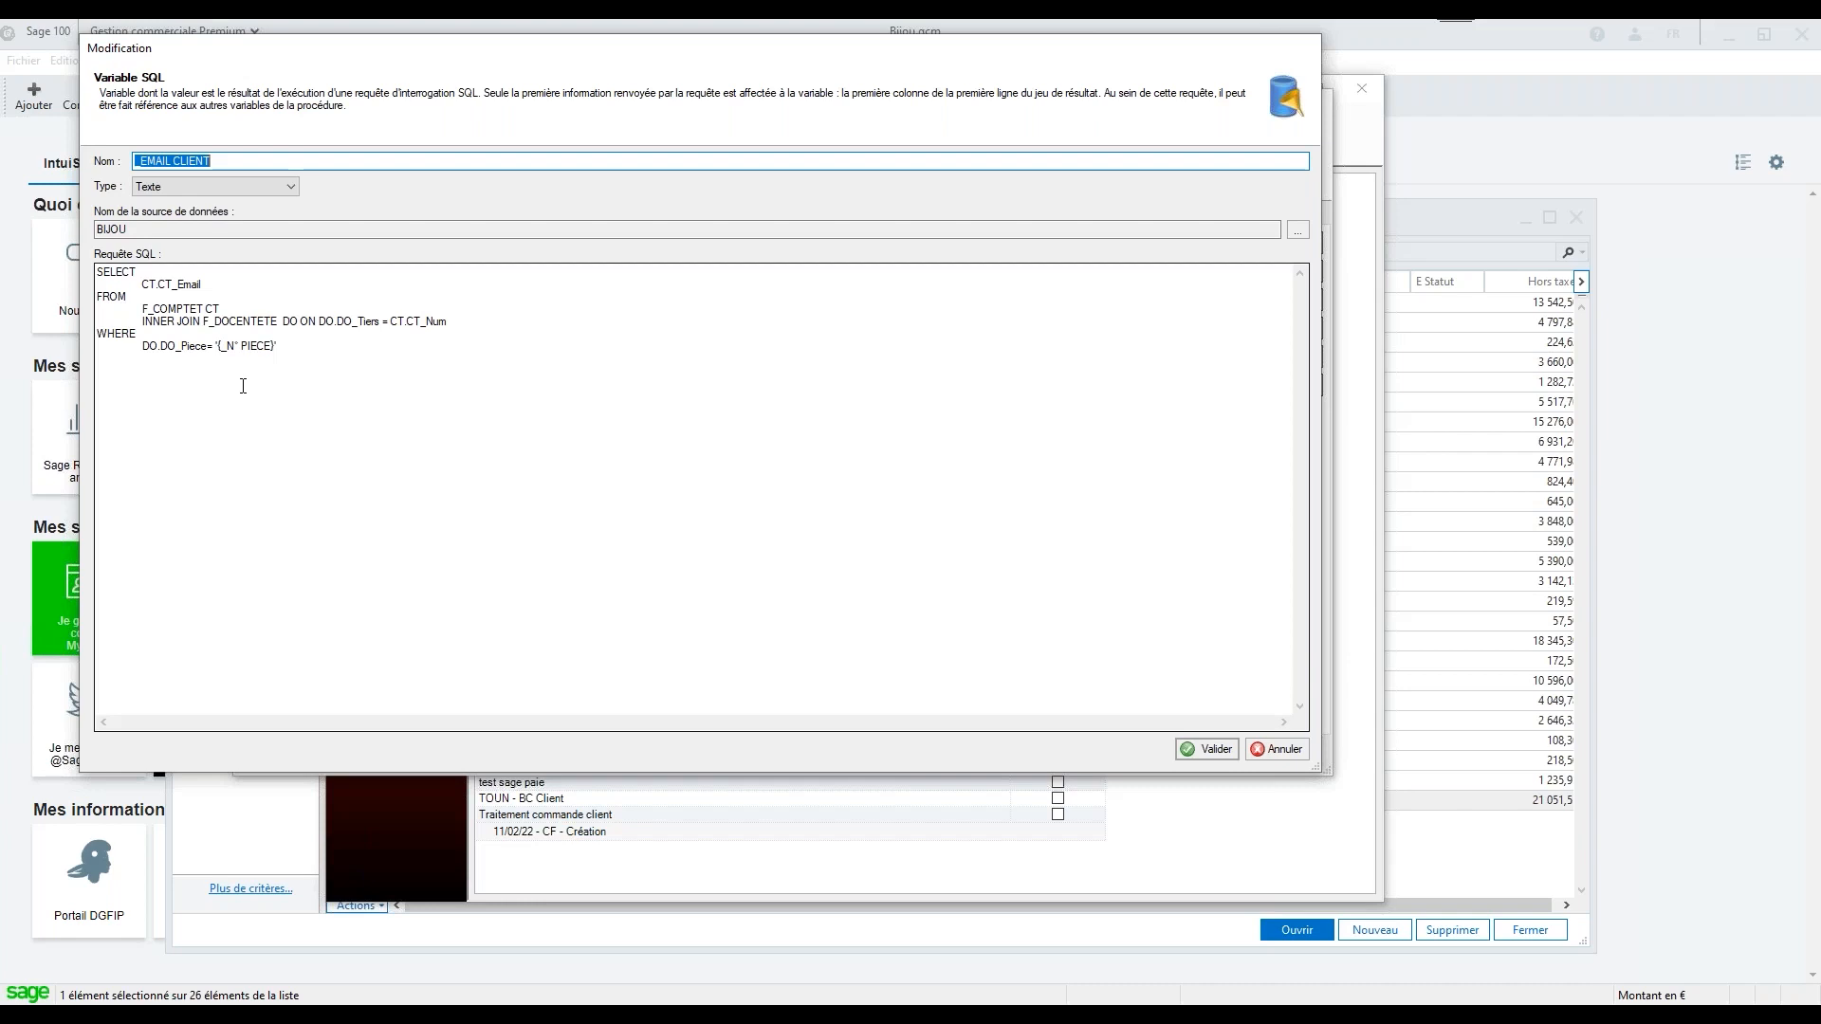
left_click_drag(928, 39, 995, 62)
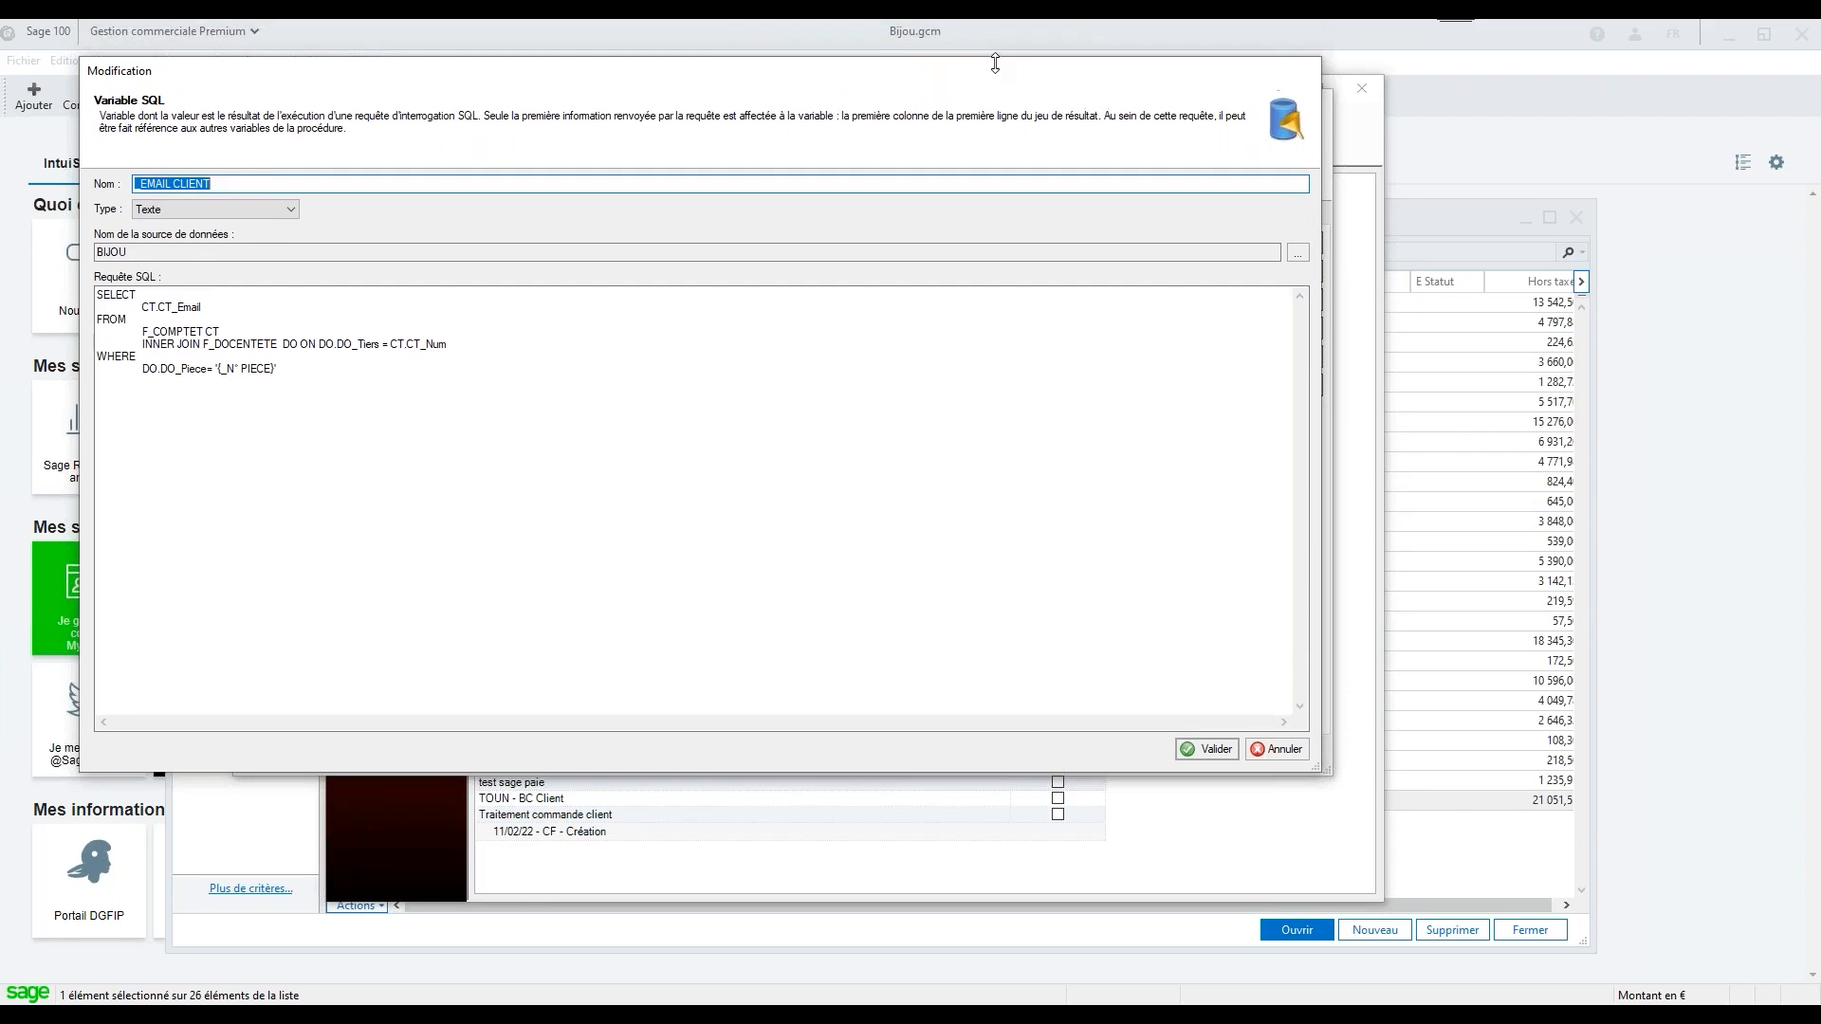
left_click(1297, 755)
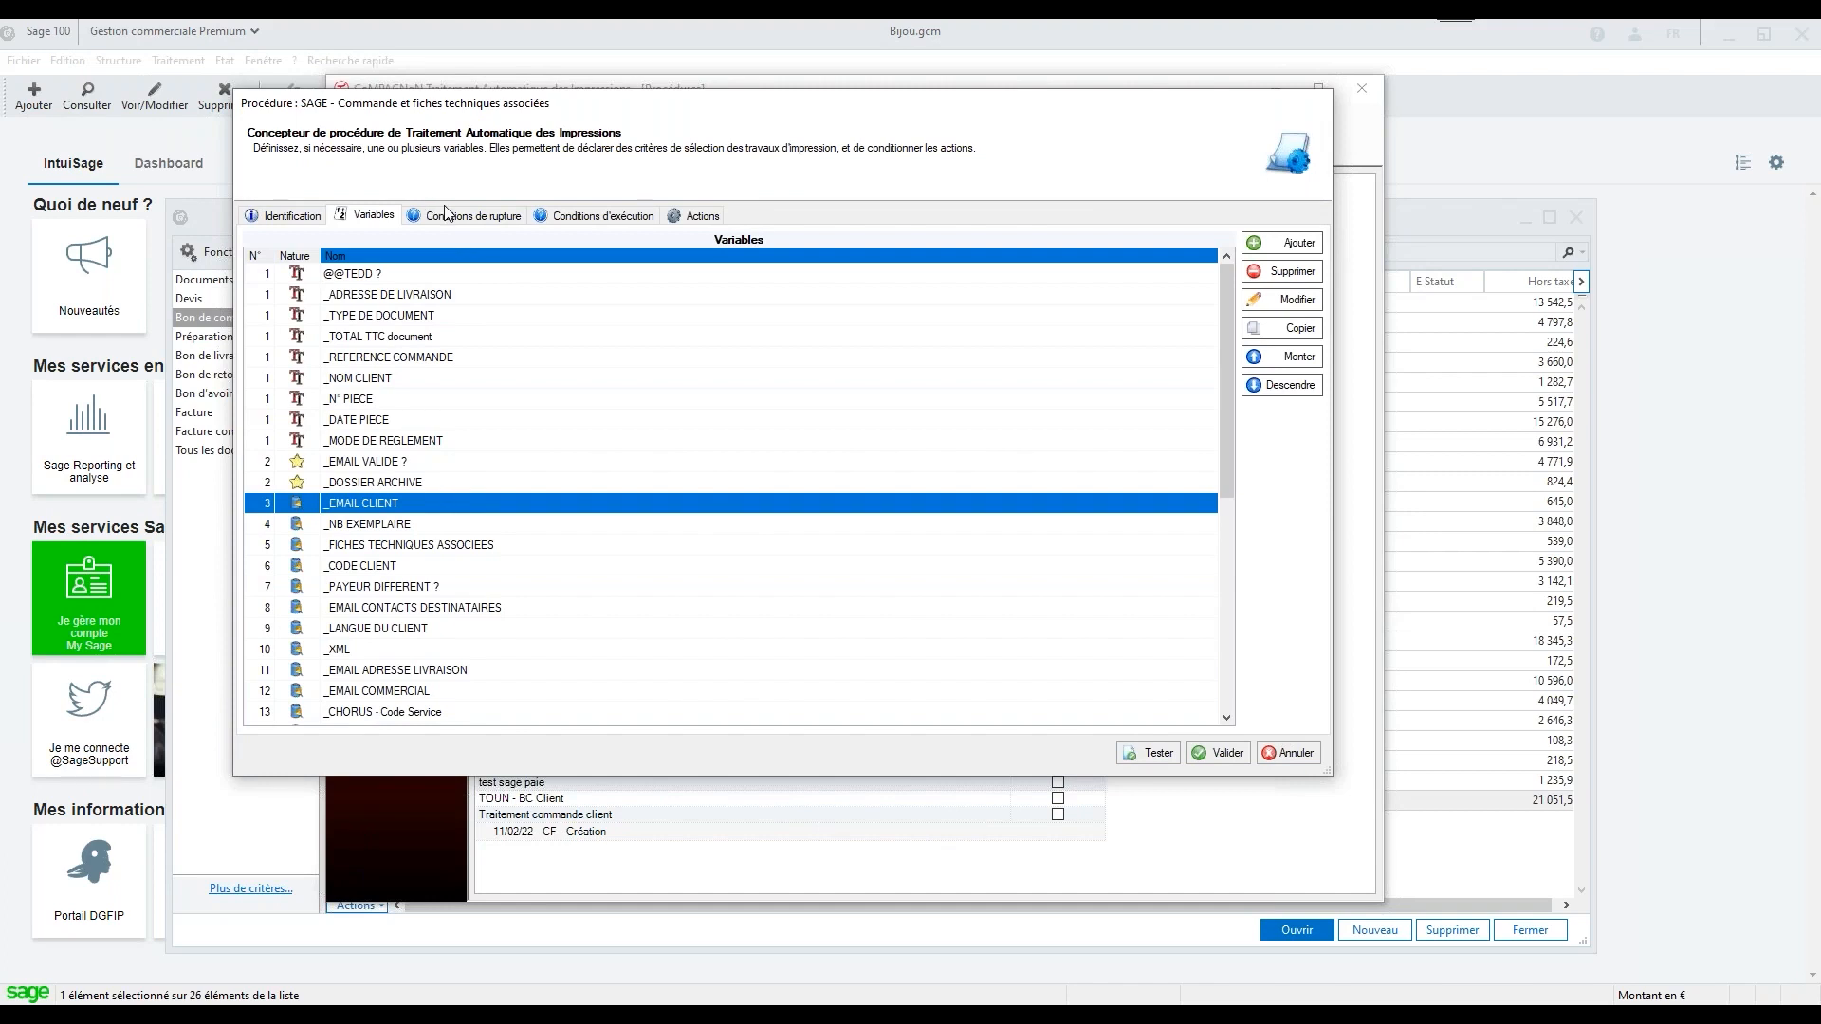
Review the procedure's break conditions, execution conditions and list of actions
left_click(480, 221)
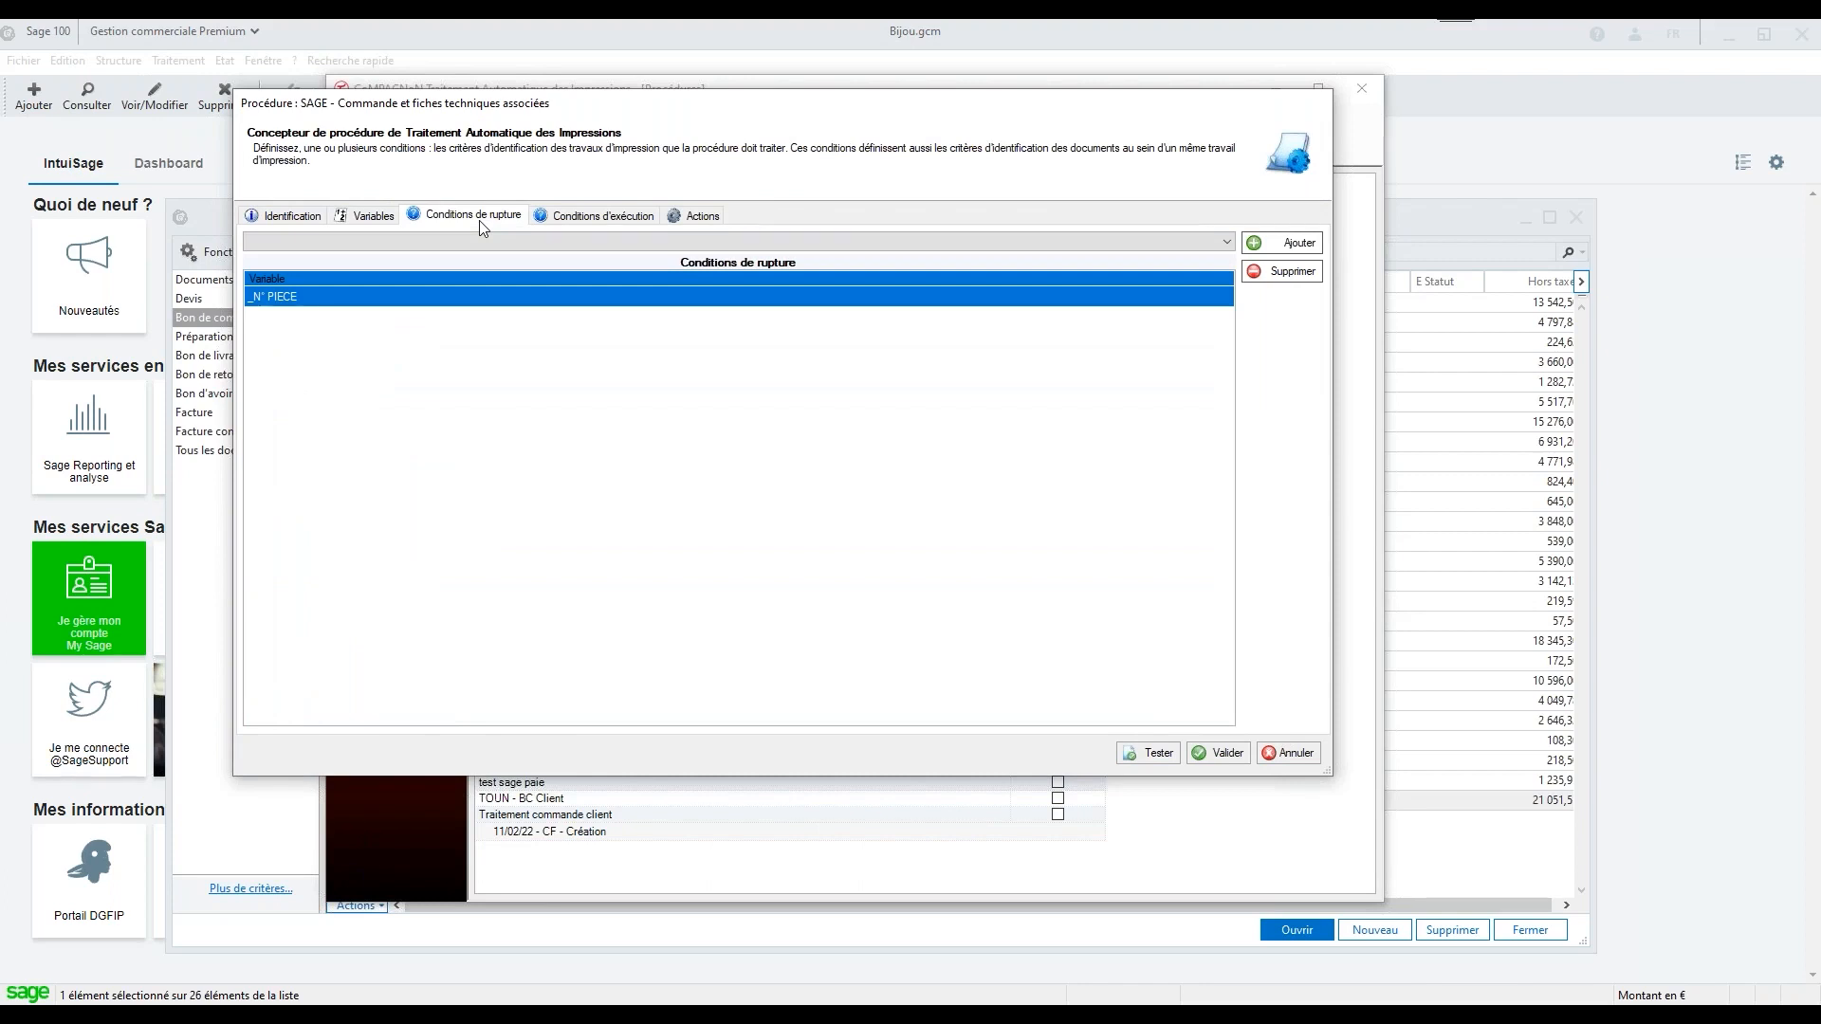
left_click(600, 224)
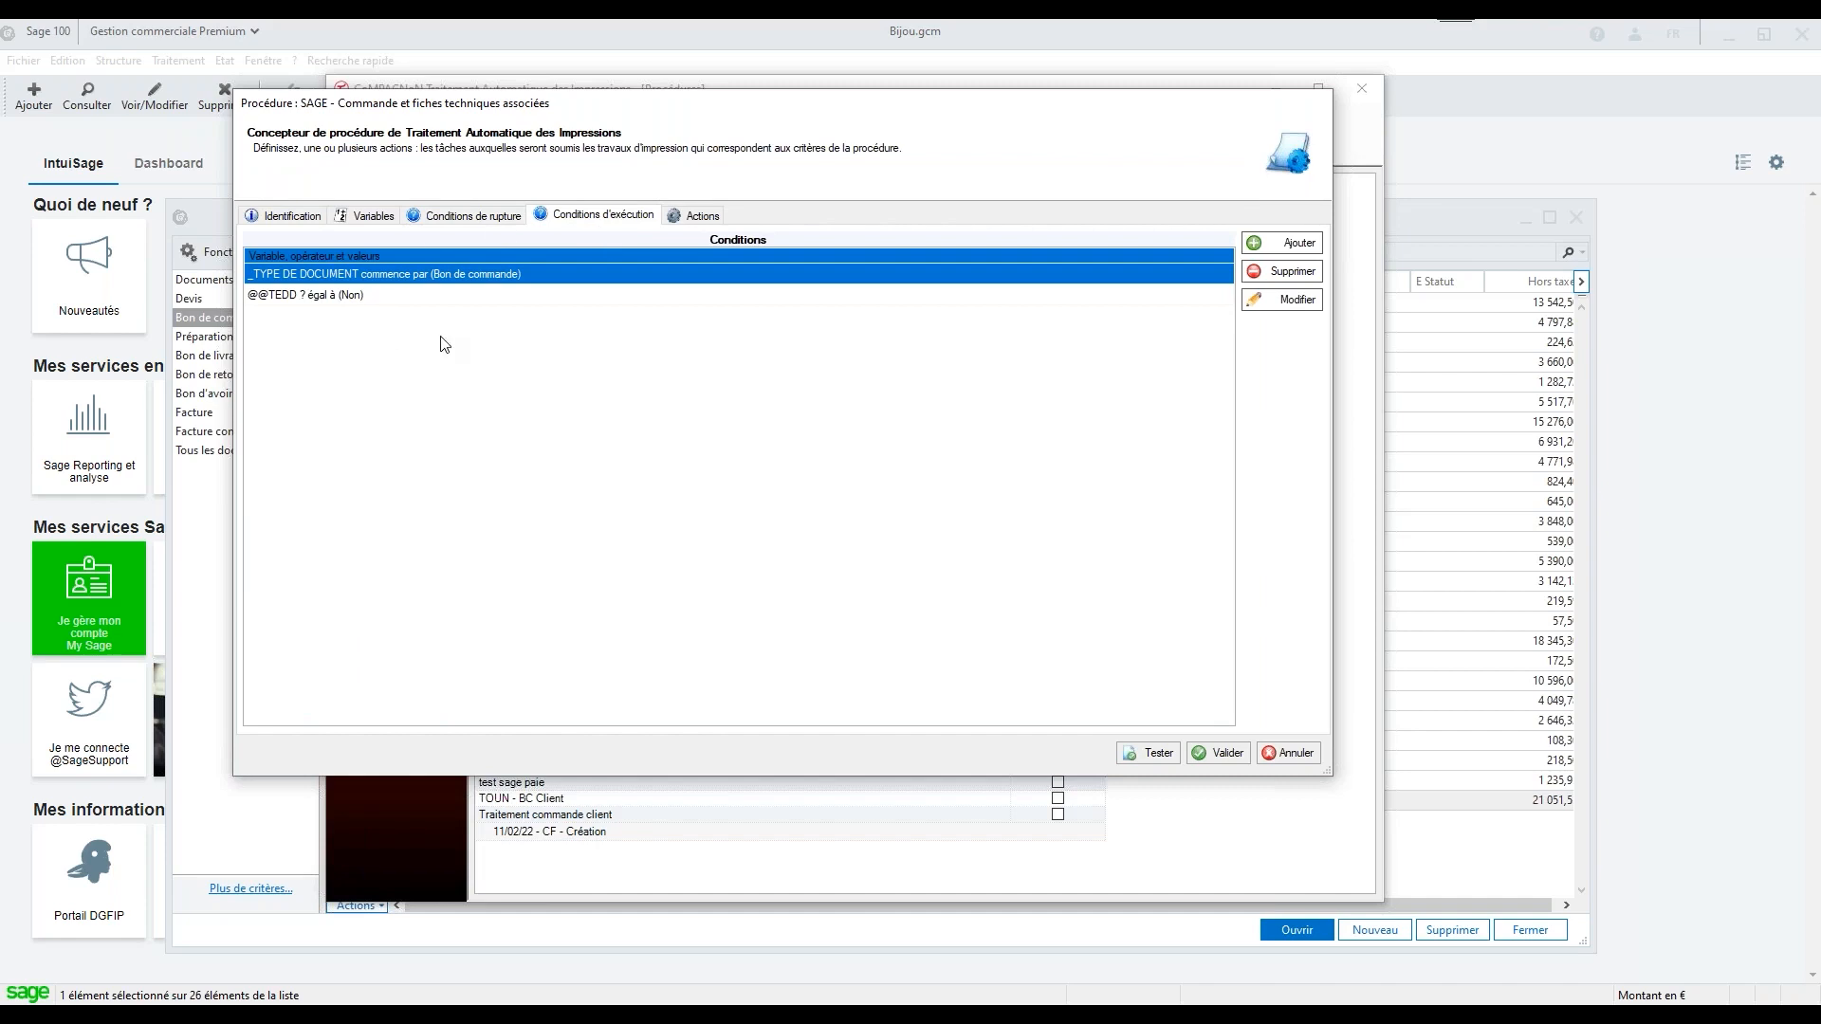
left_click(699, 215)
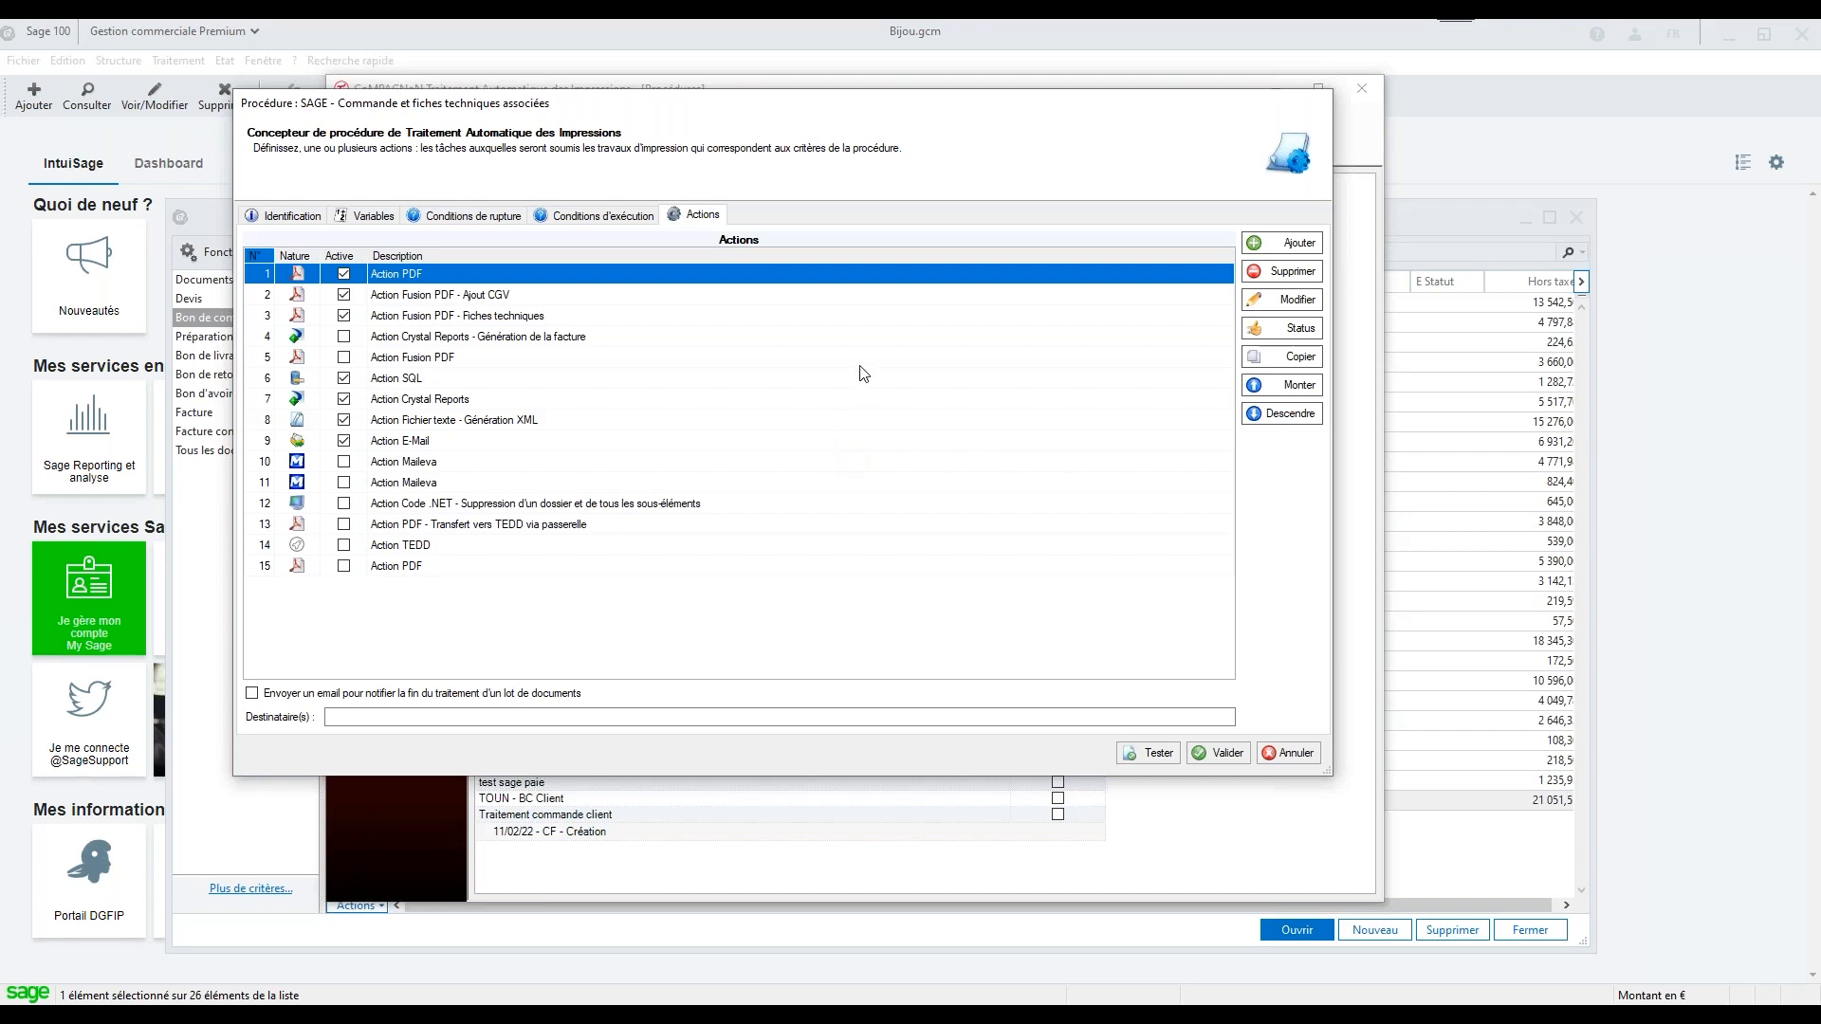
Create a Générer un document PDF action and review its description, viewing, stamp, format and signature settings
left_click(1300, 245)
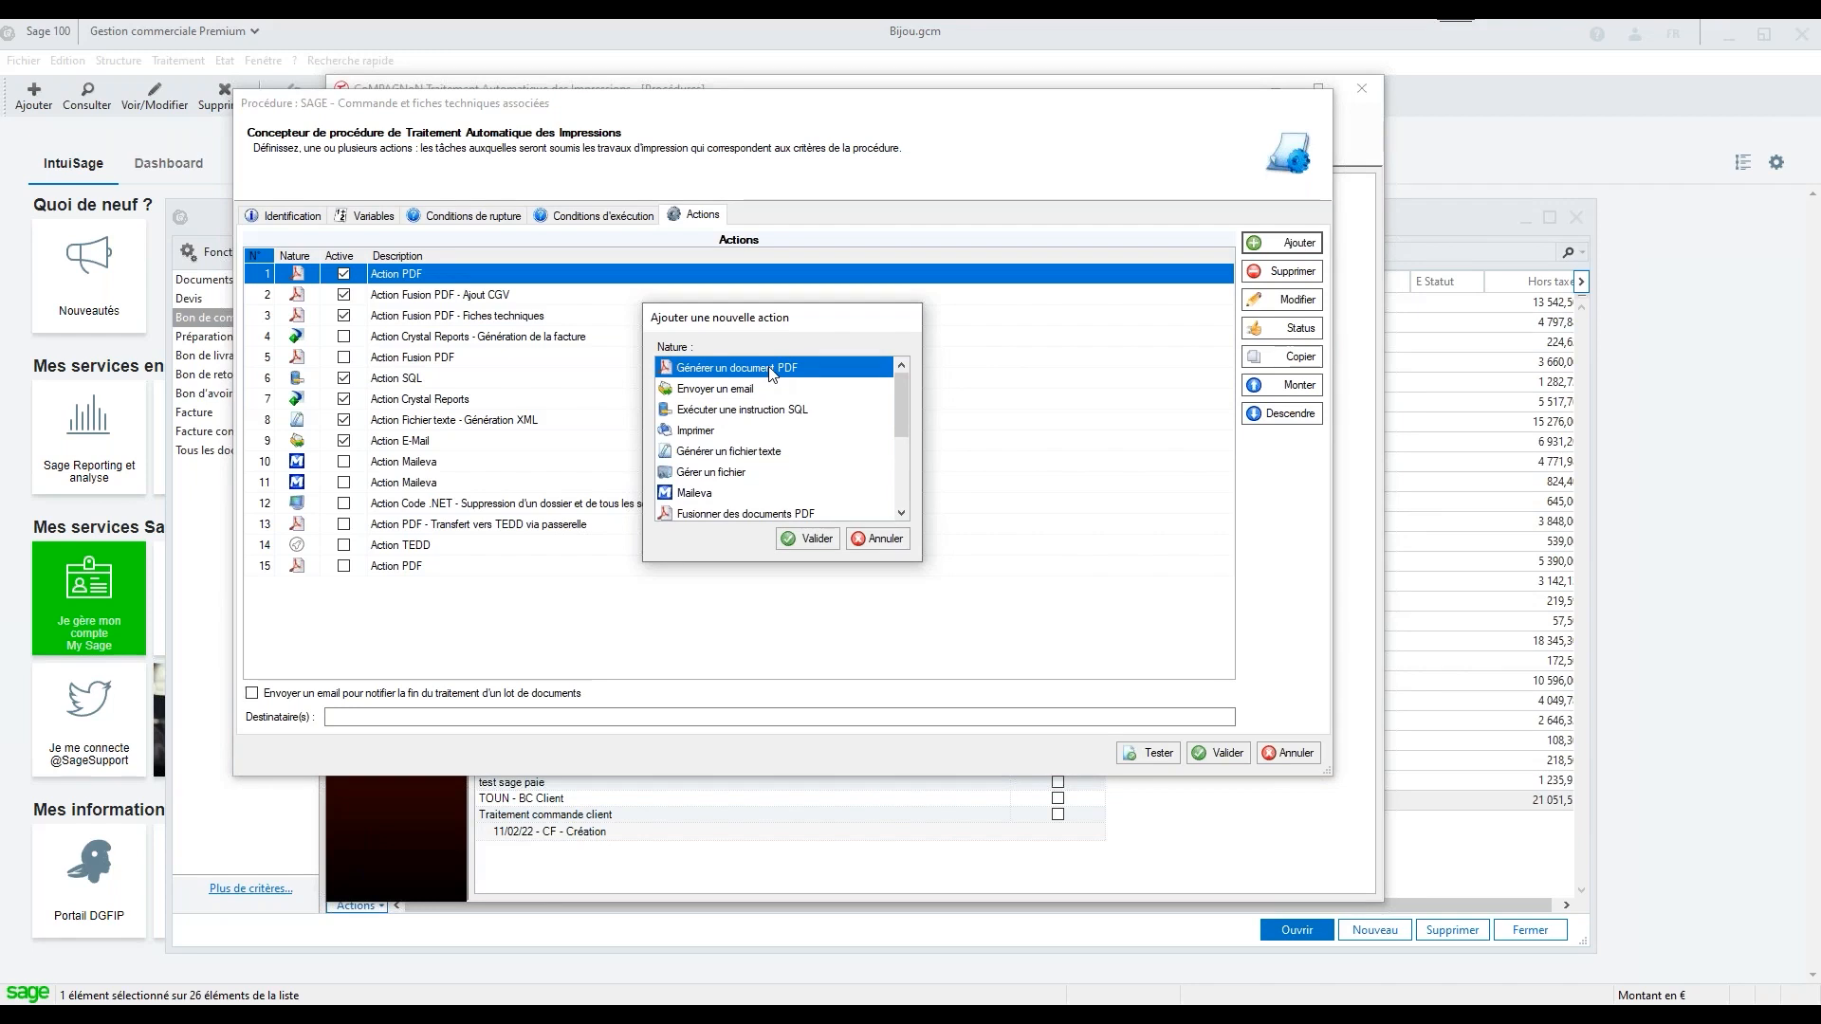
left_click(818, 540)
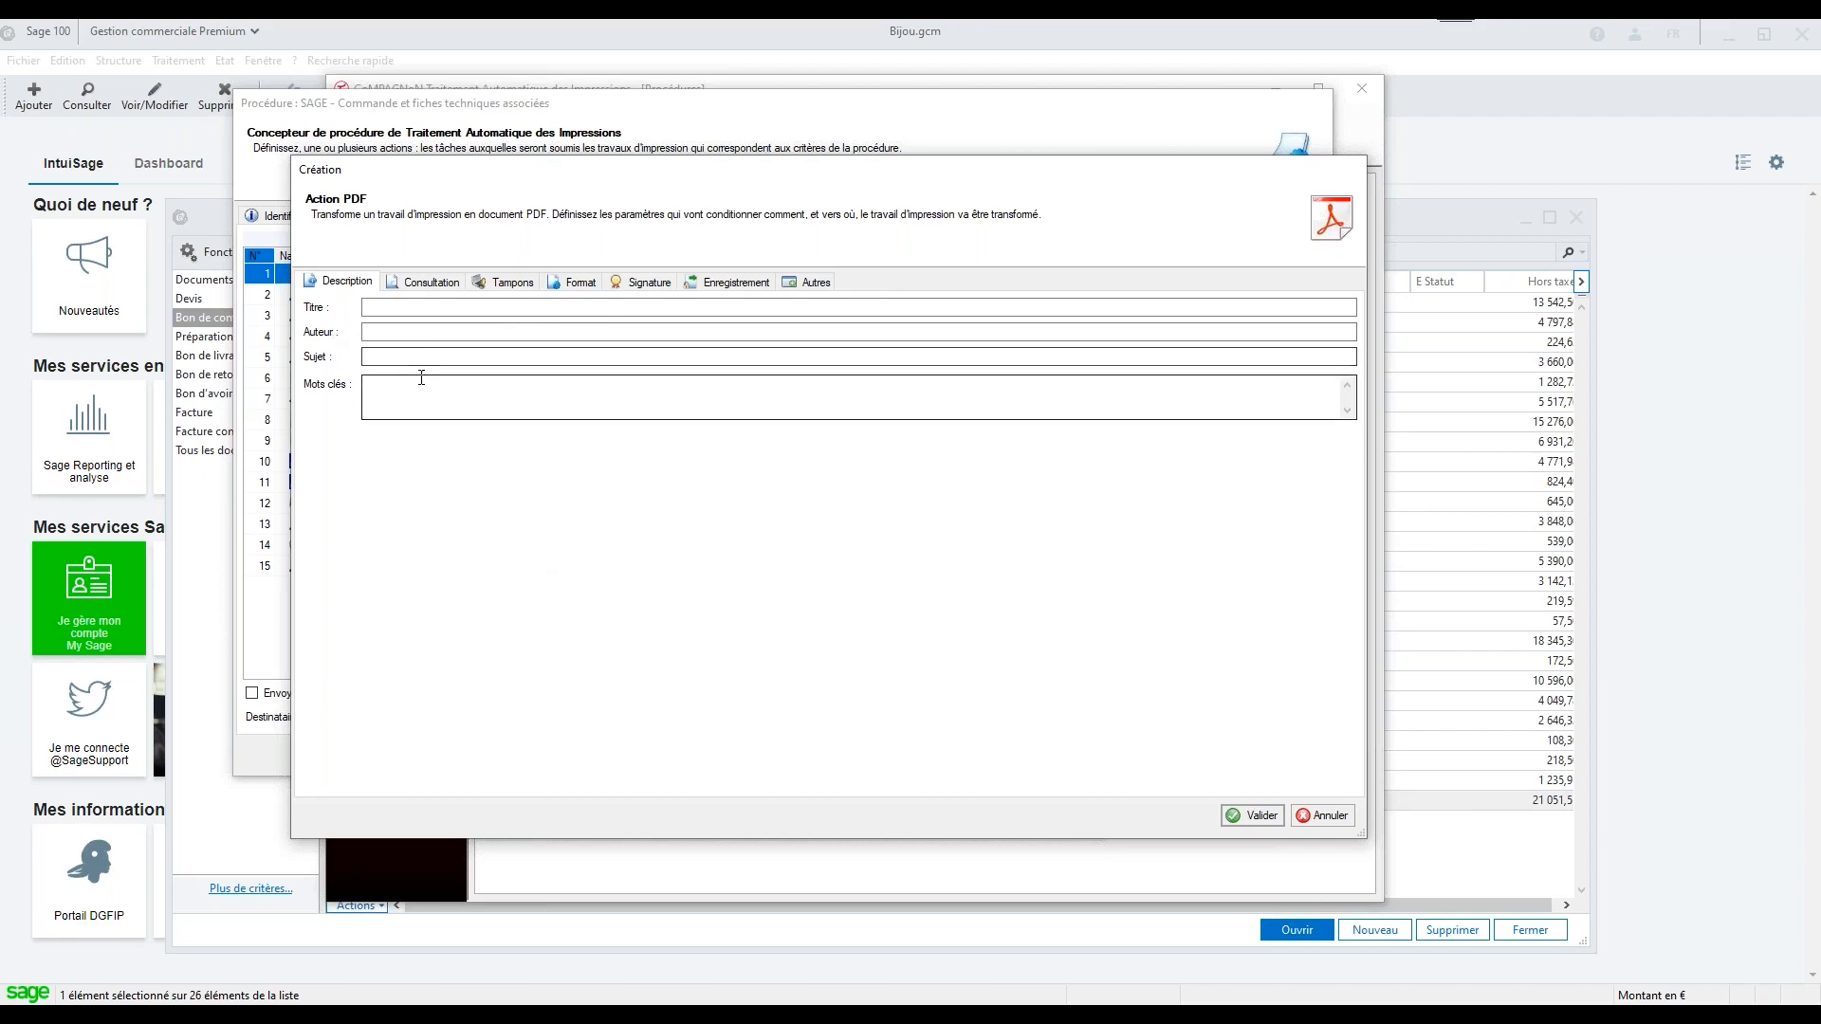
left_click(427, 282)
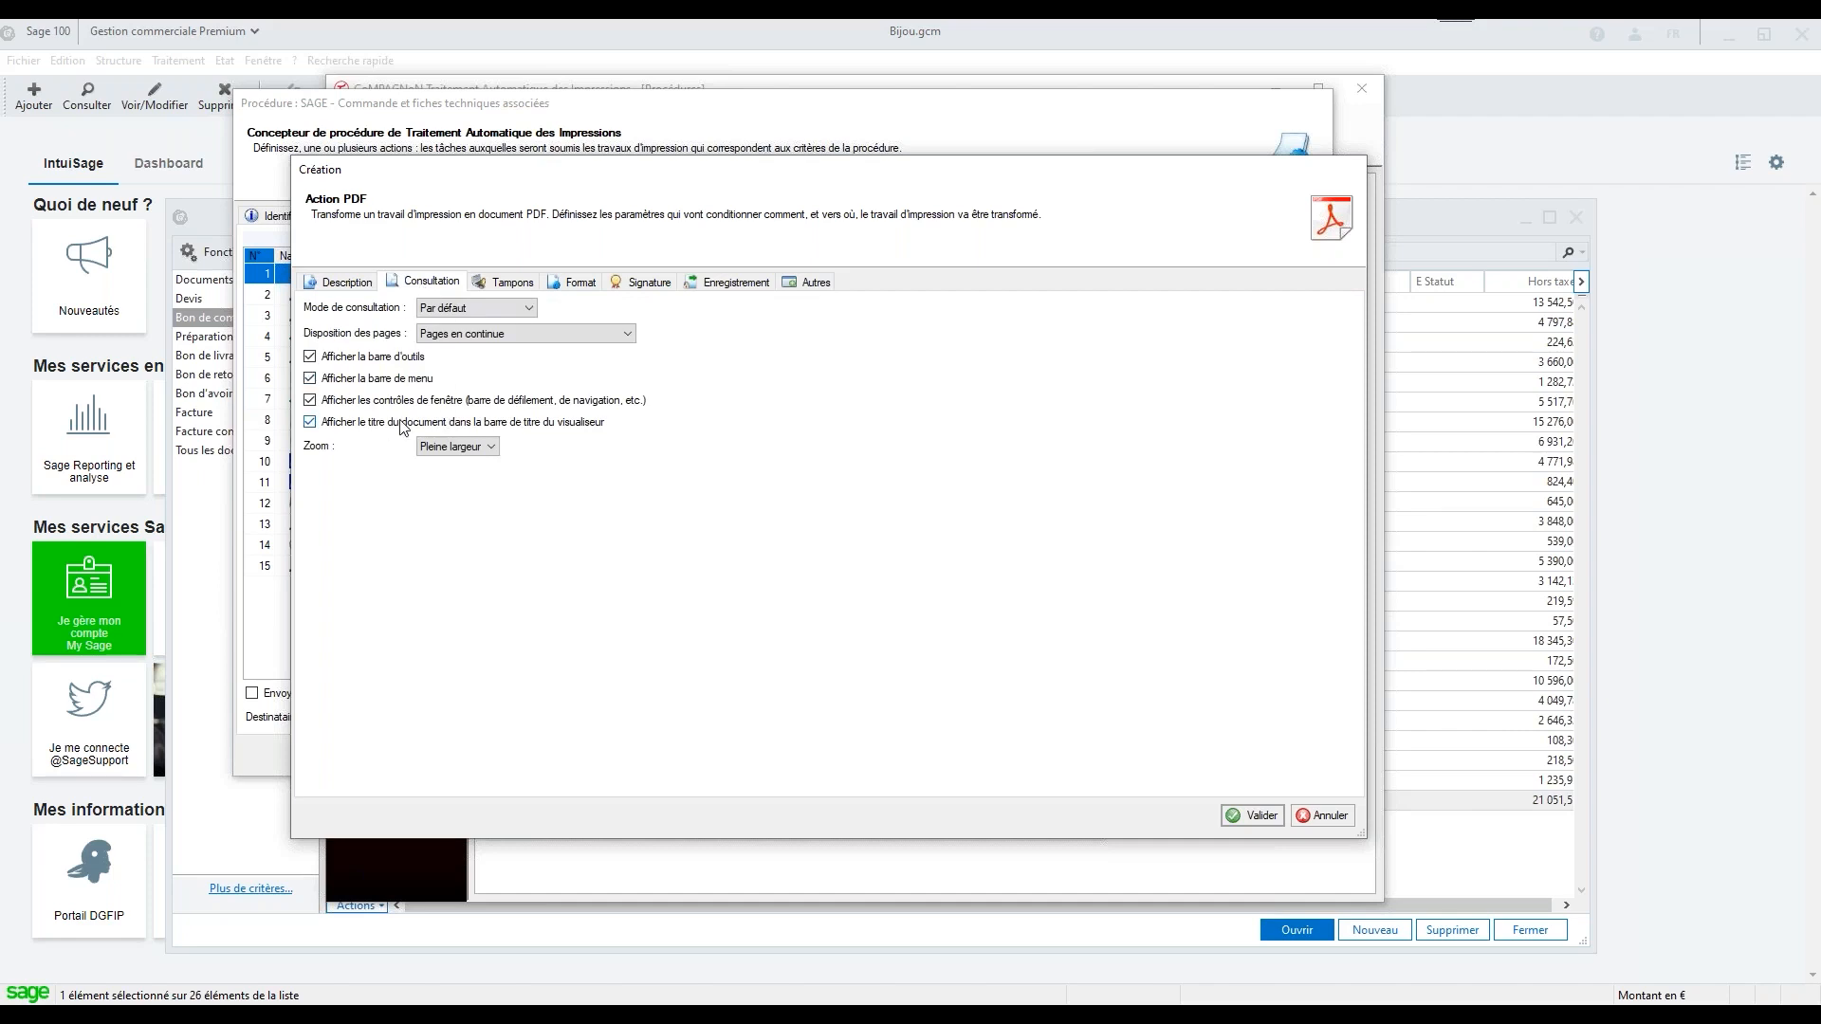
left_click(510, 282)
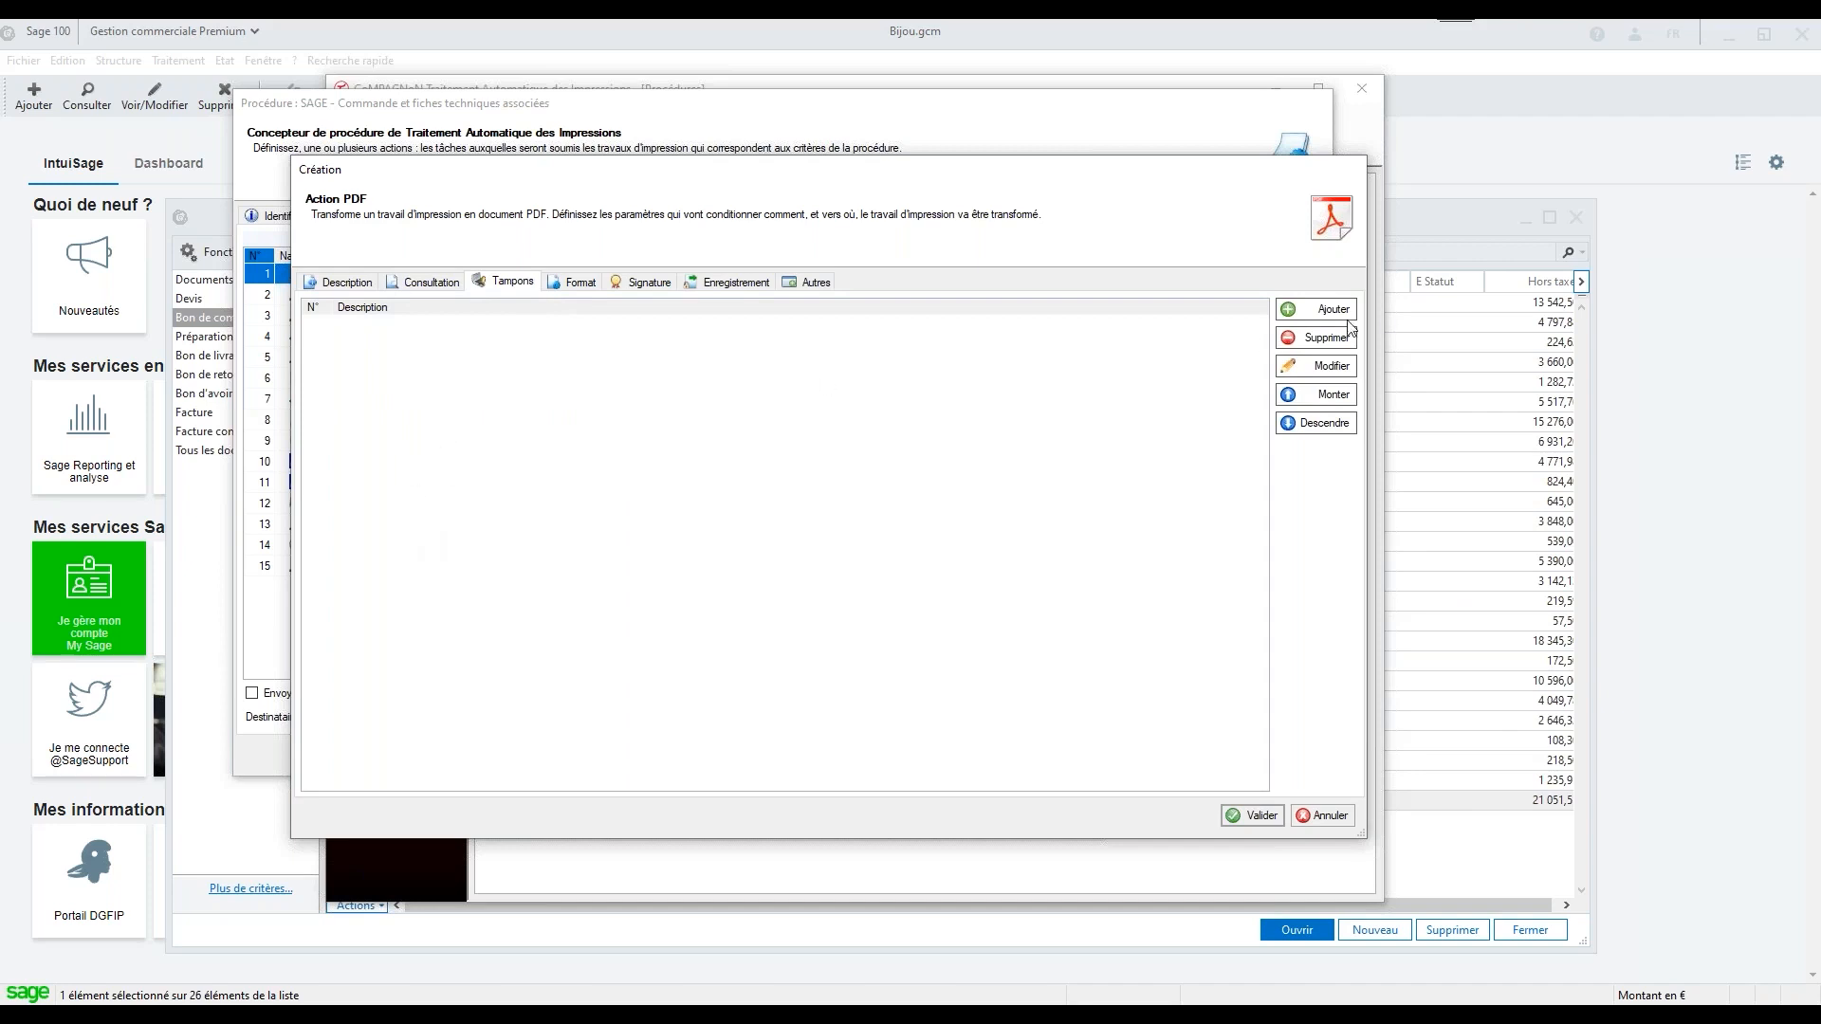
left_click(572, 283)
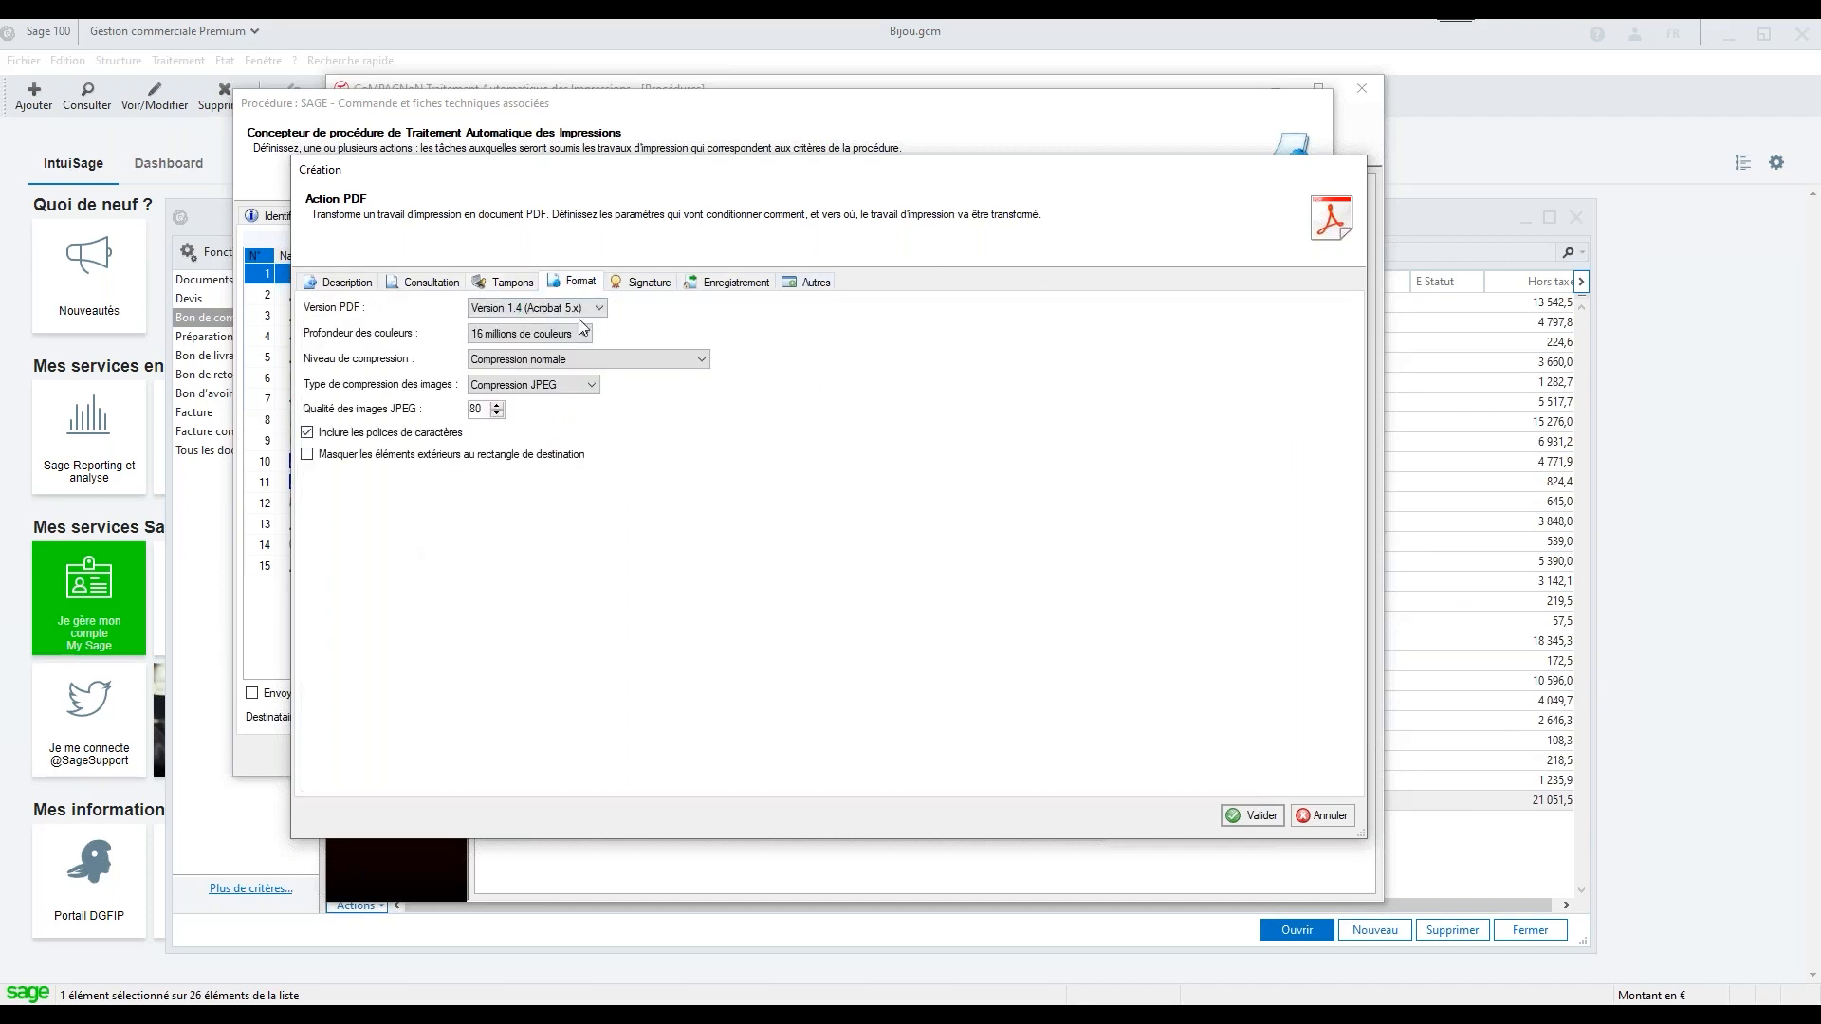
left_click(659, 283)
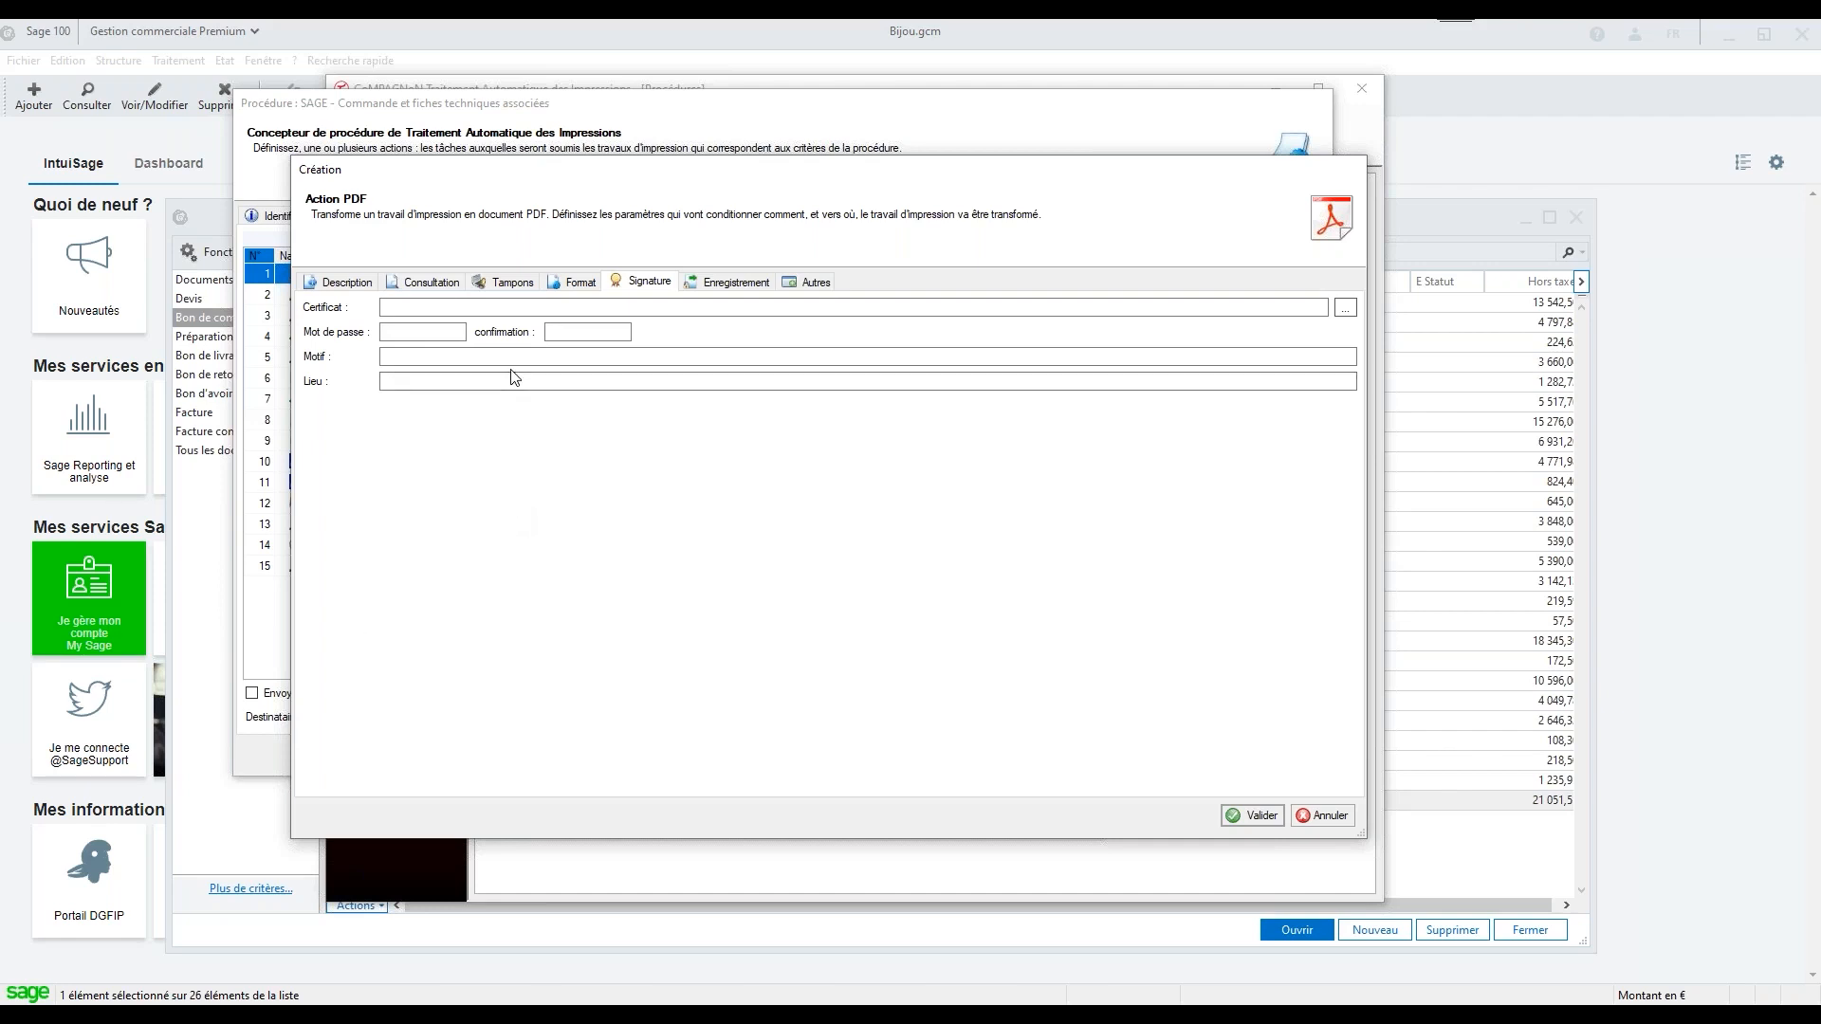
Enter C:\Archivage\Bon de commande\ as the base folder of the PDF action's save destination
left_click(734, 294)
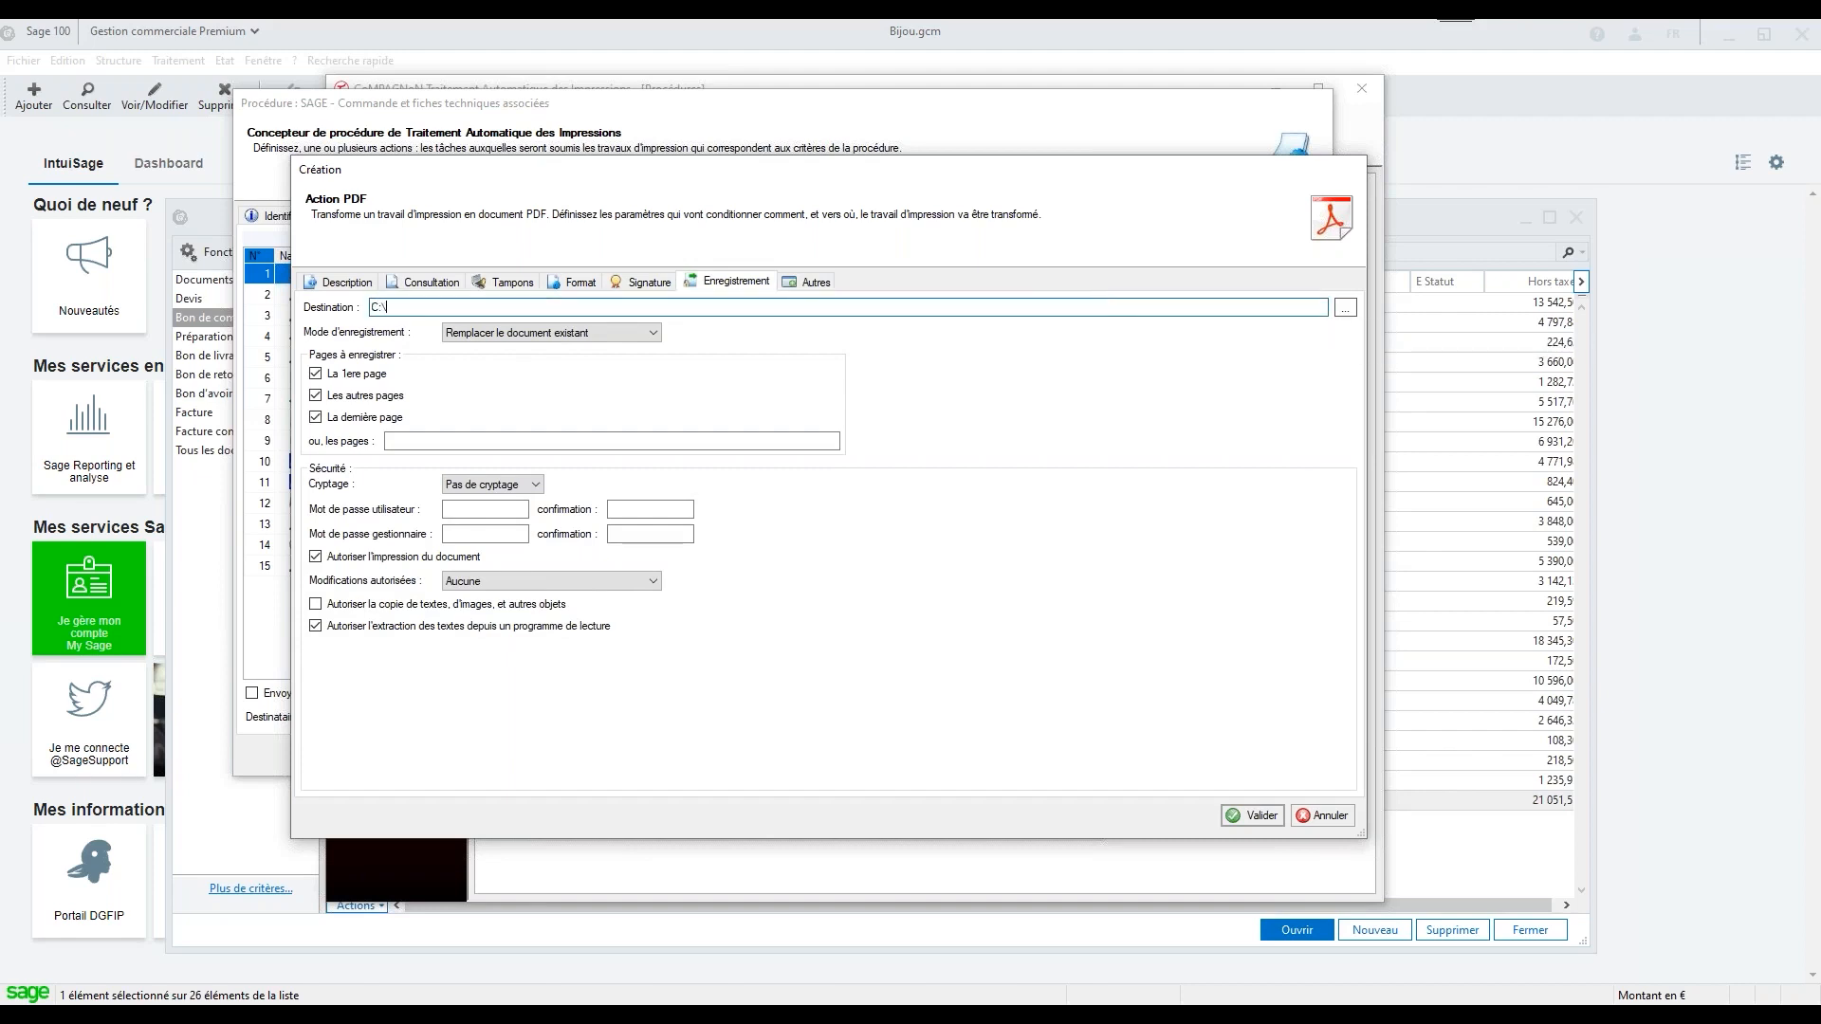
type("Archi")
type("vage")
type("\\VOn")
key("BackSpace")
key("BackSpace")
type("BOn")
key("BackSpace")
key("BackSpace")
type("on de commande")
Extend the destination with a _DATE PIECE year (yyyy) subfolder and a subfolder combining the _CODE CLIENT and _NOM CLIENT variables with a hyphen
right_click(566, 309)
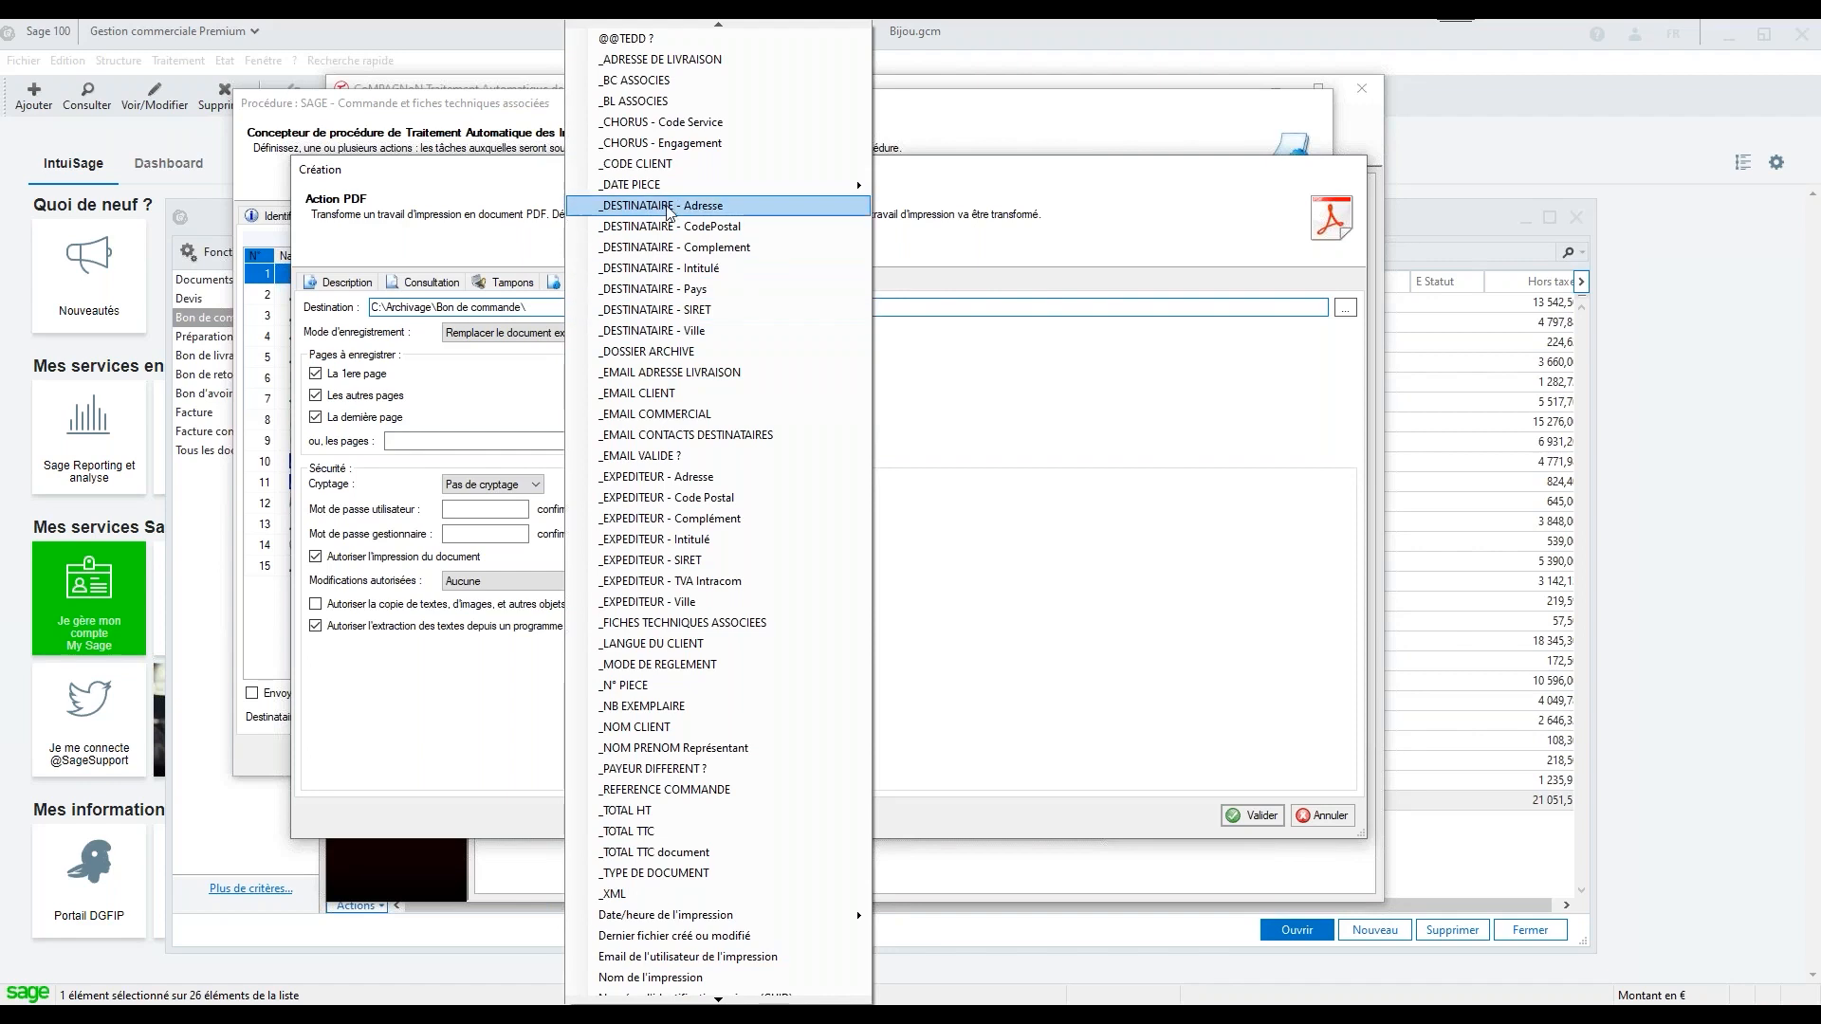
mouse_move(679, 190)
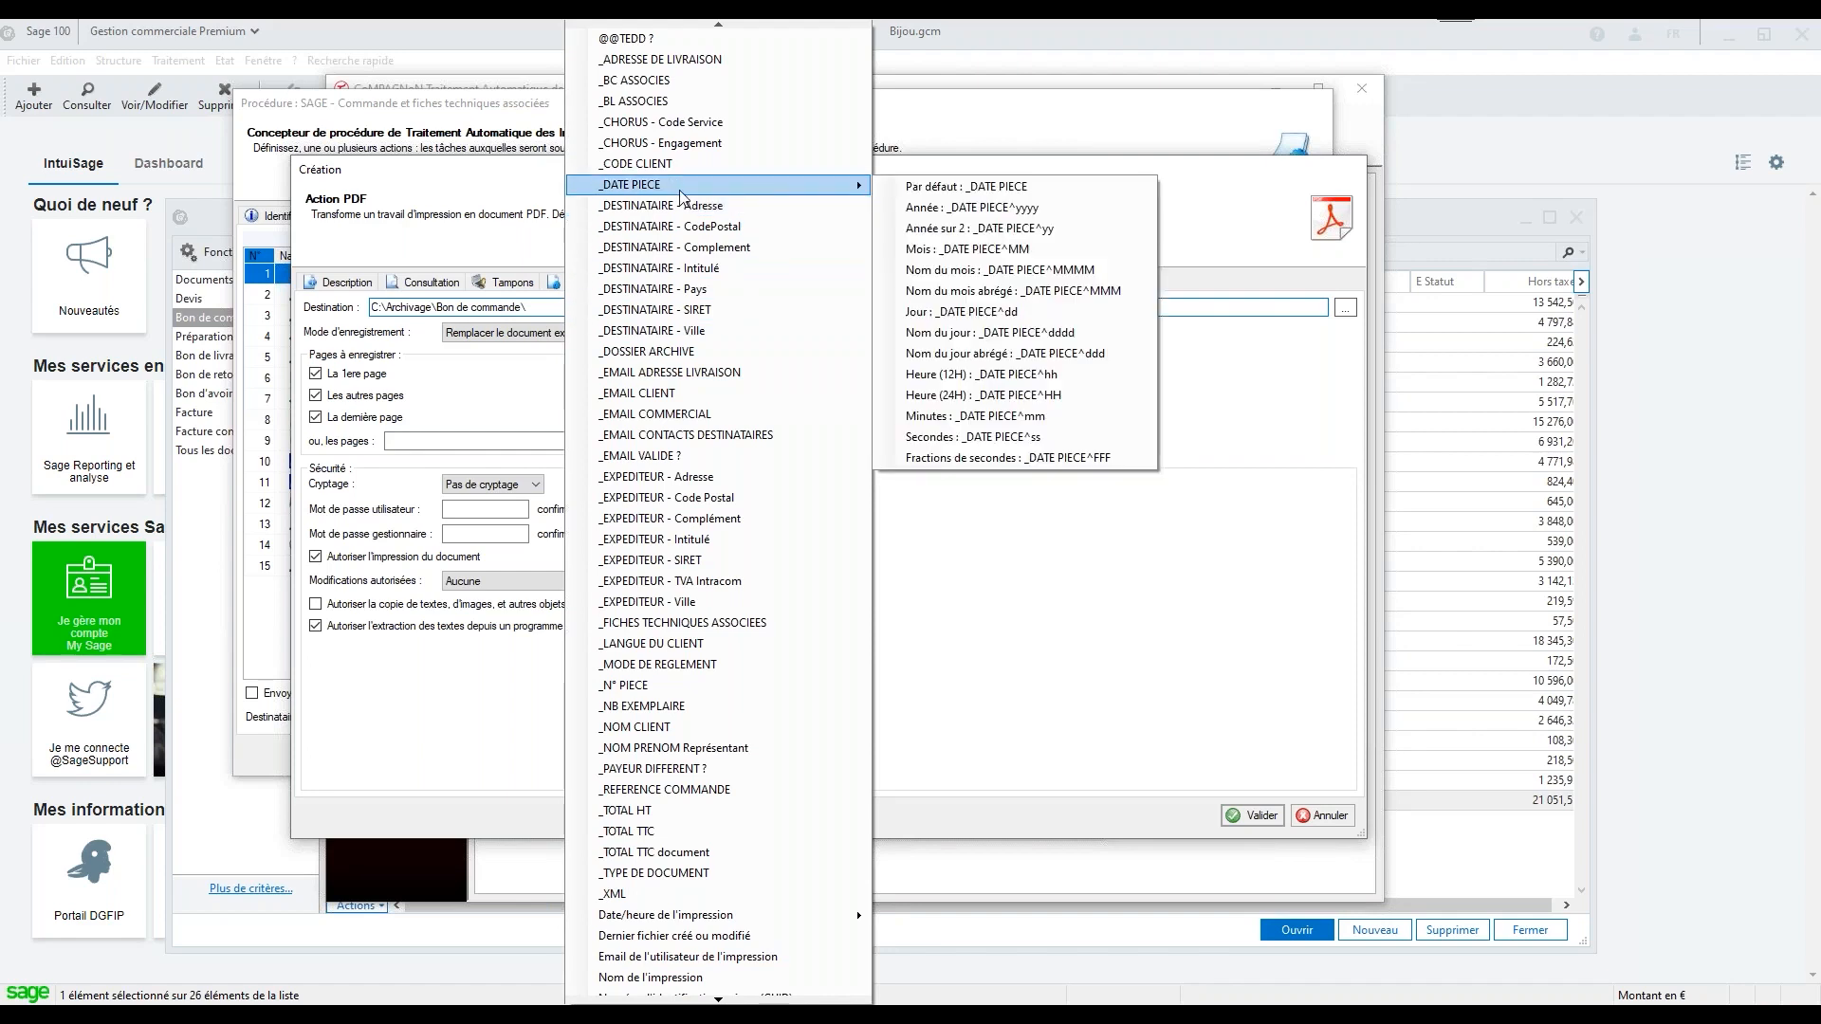
left_click(989, 208)
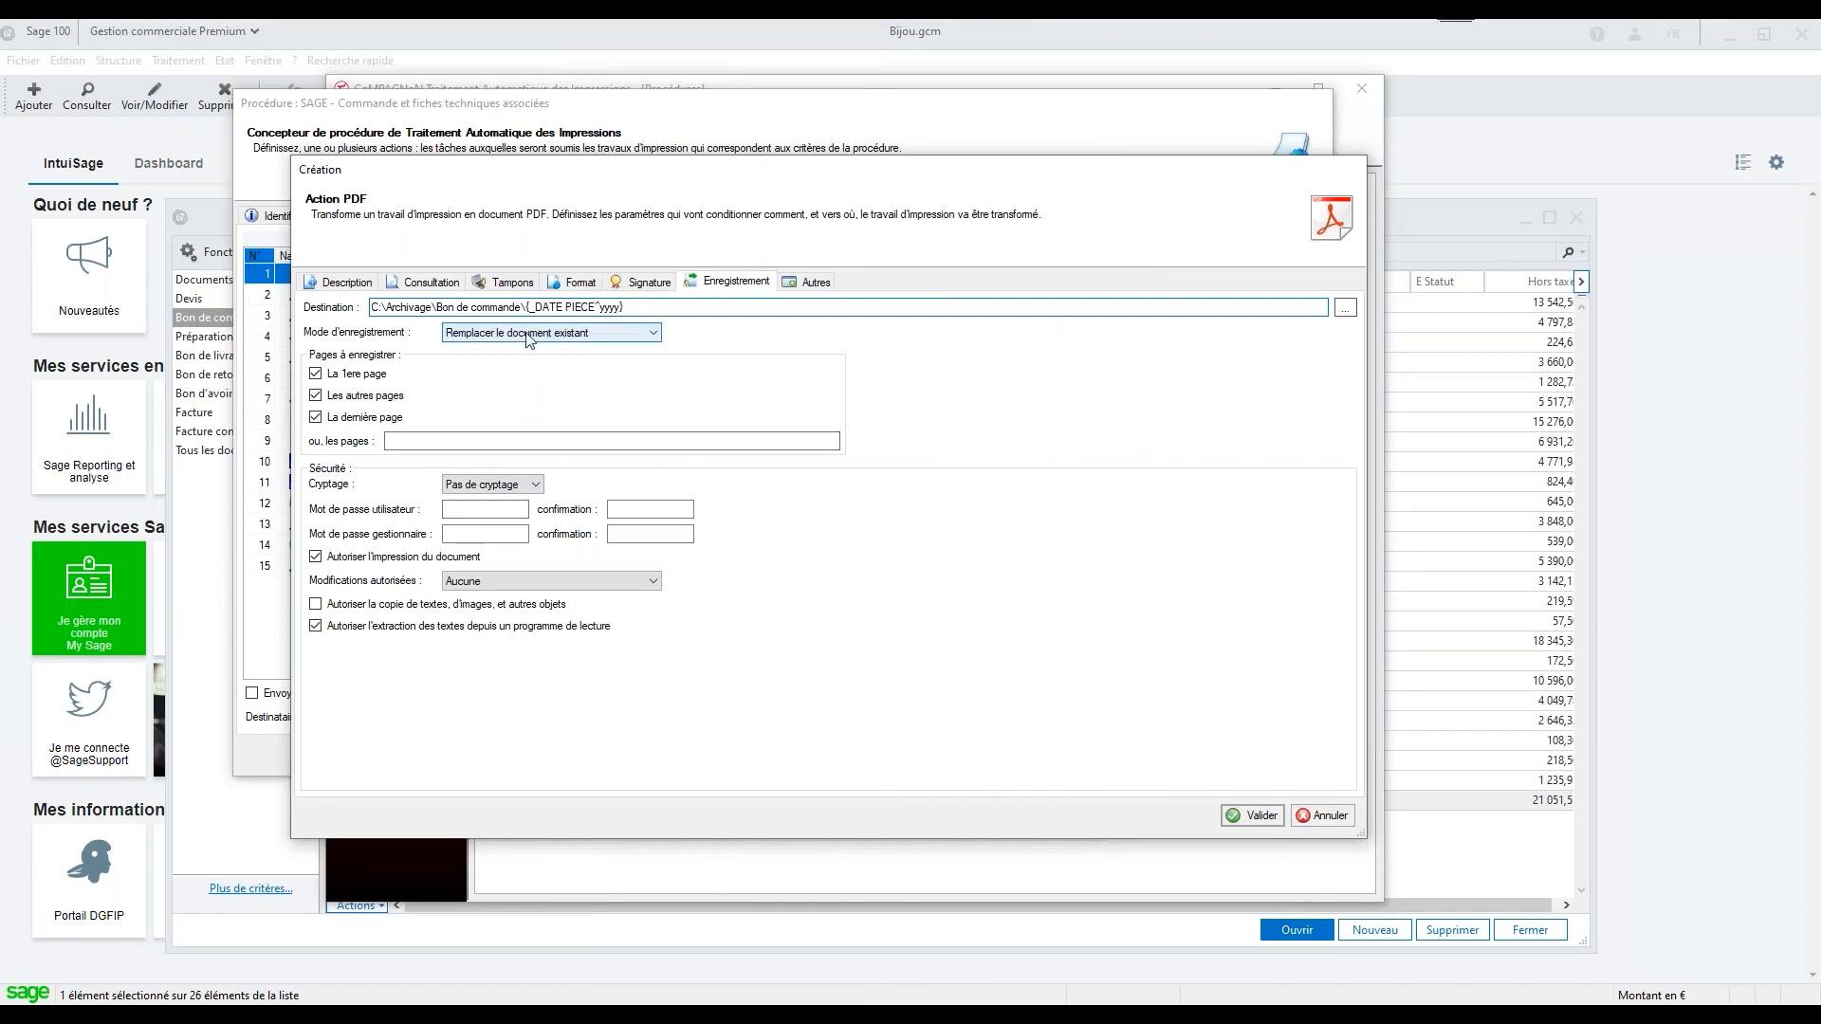
type("\\")
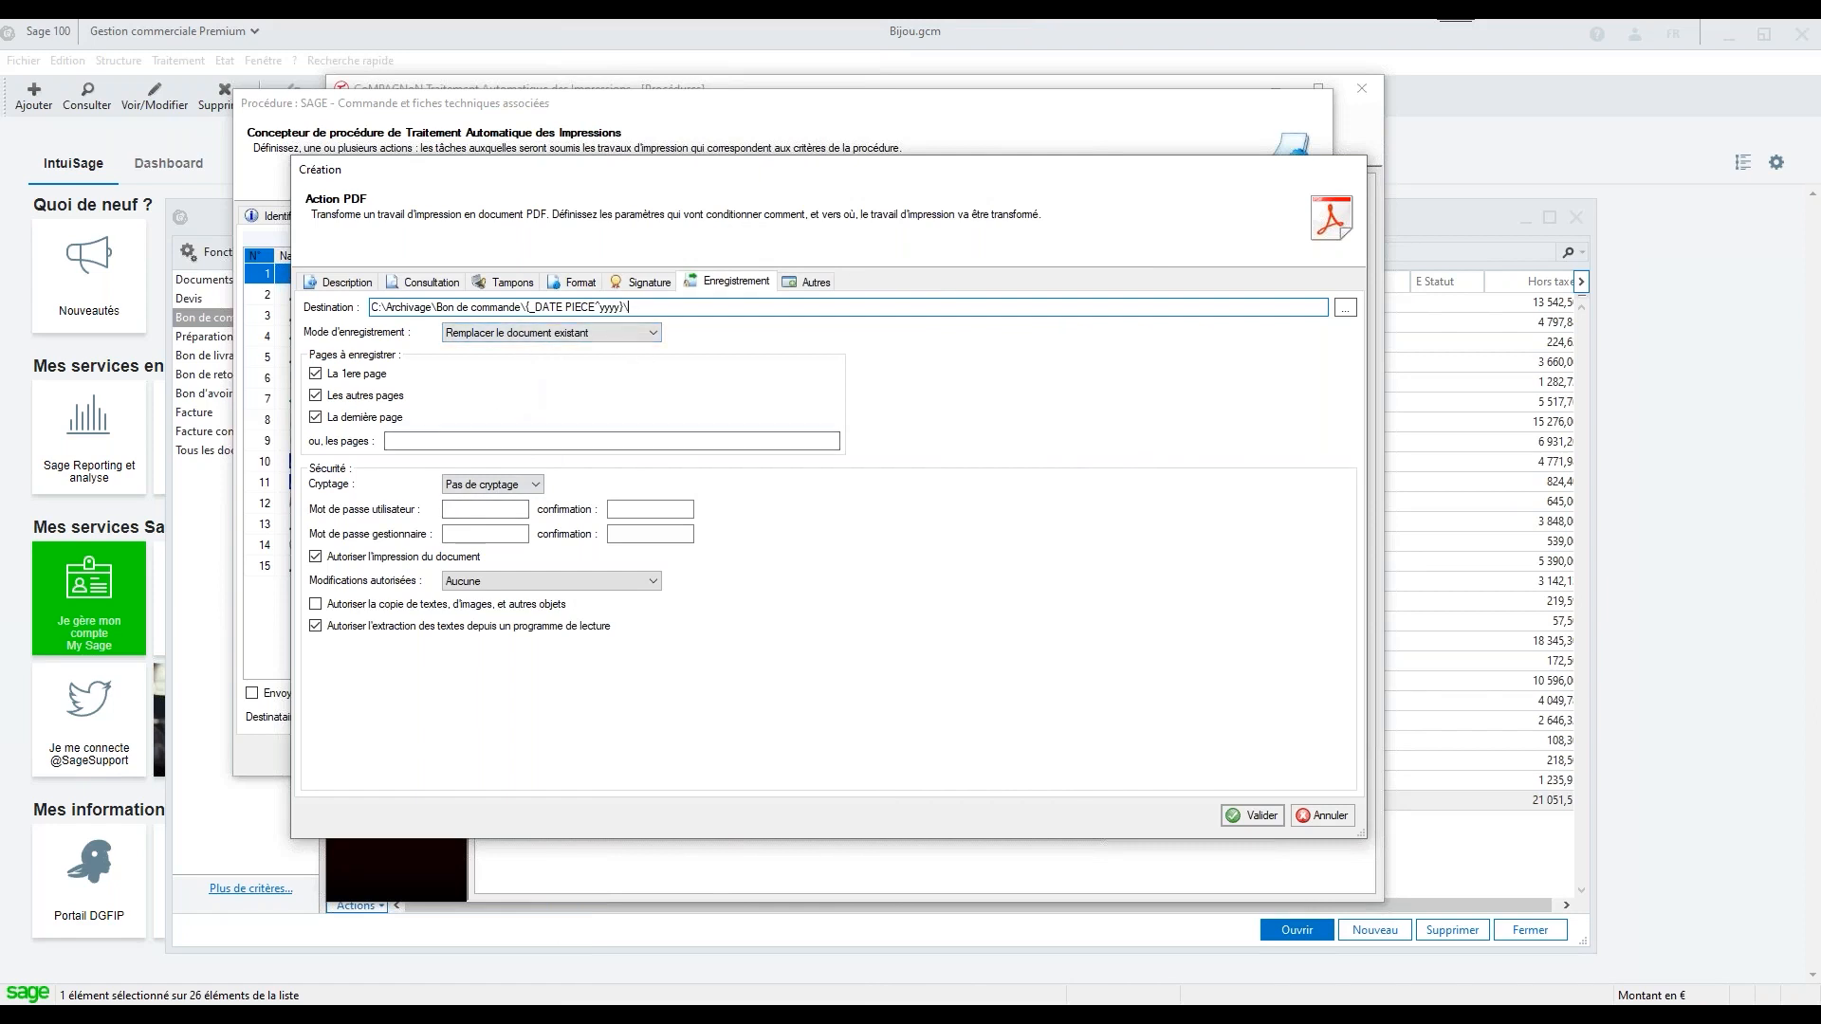
right_click(647, 308)
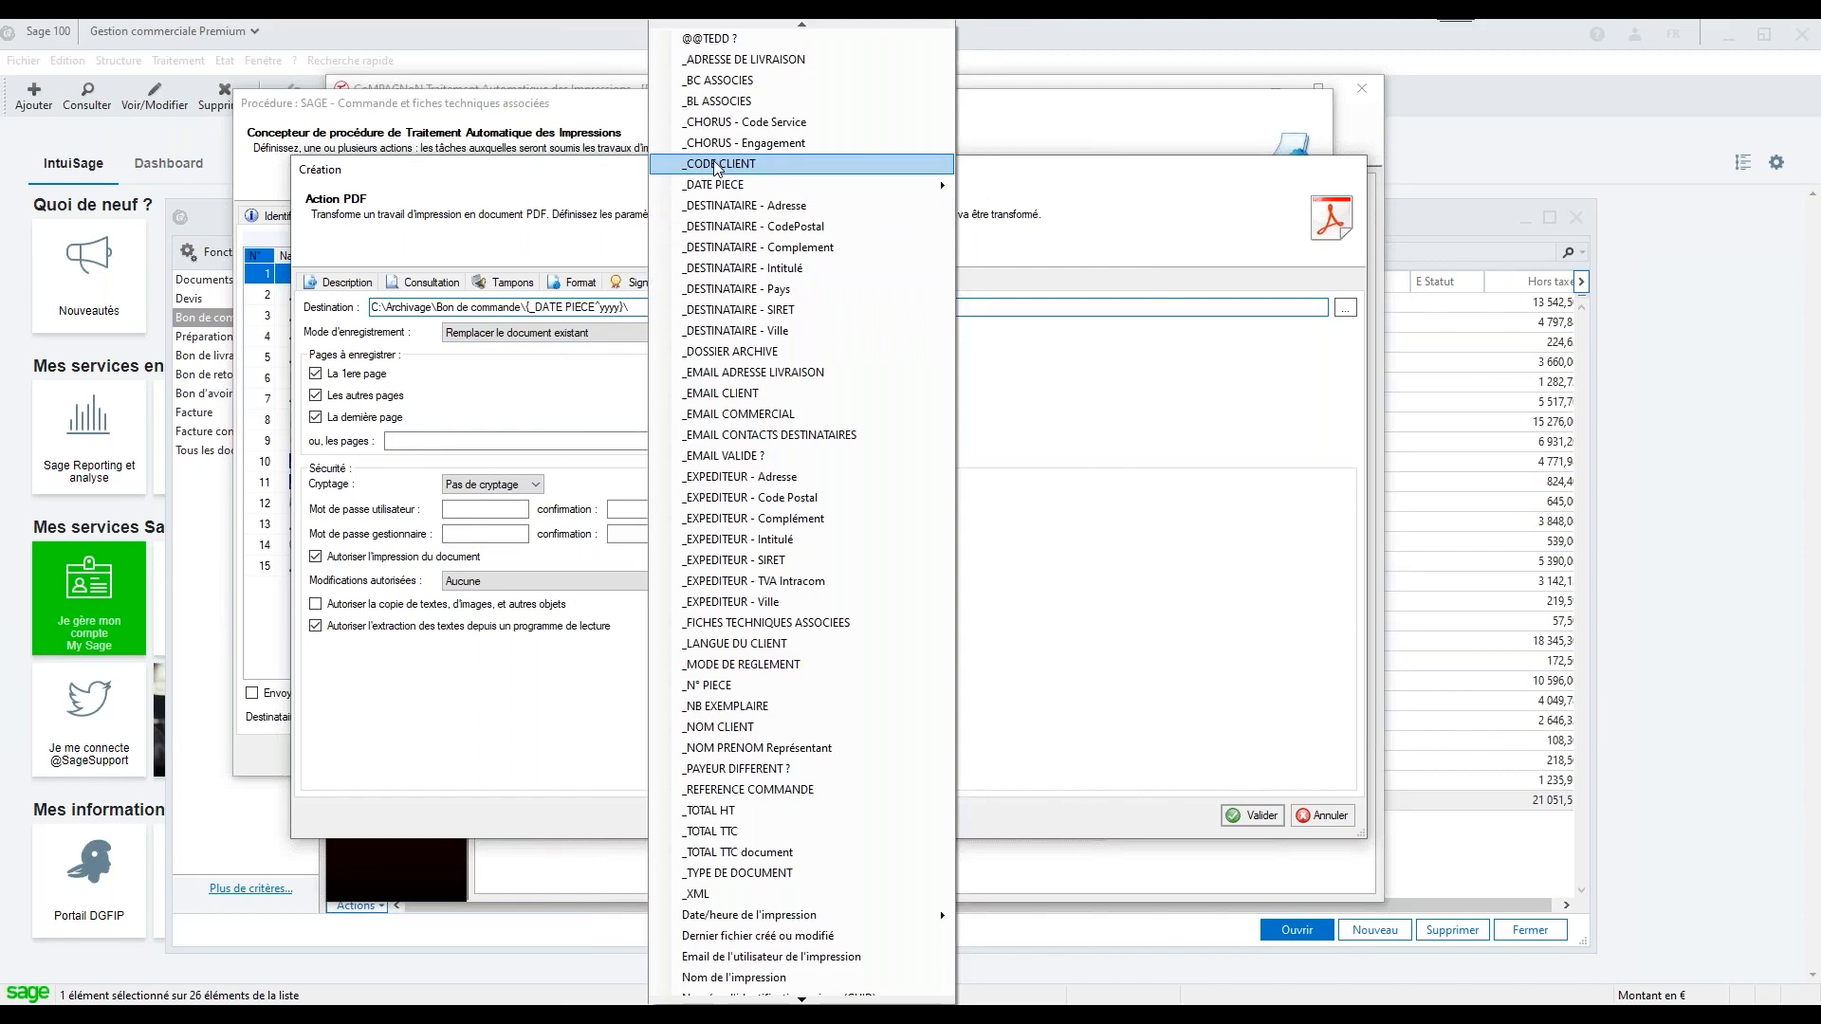
left_click(698, 166)
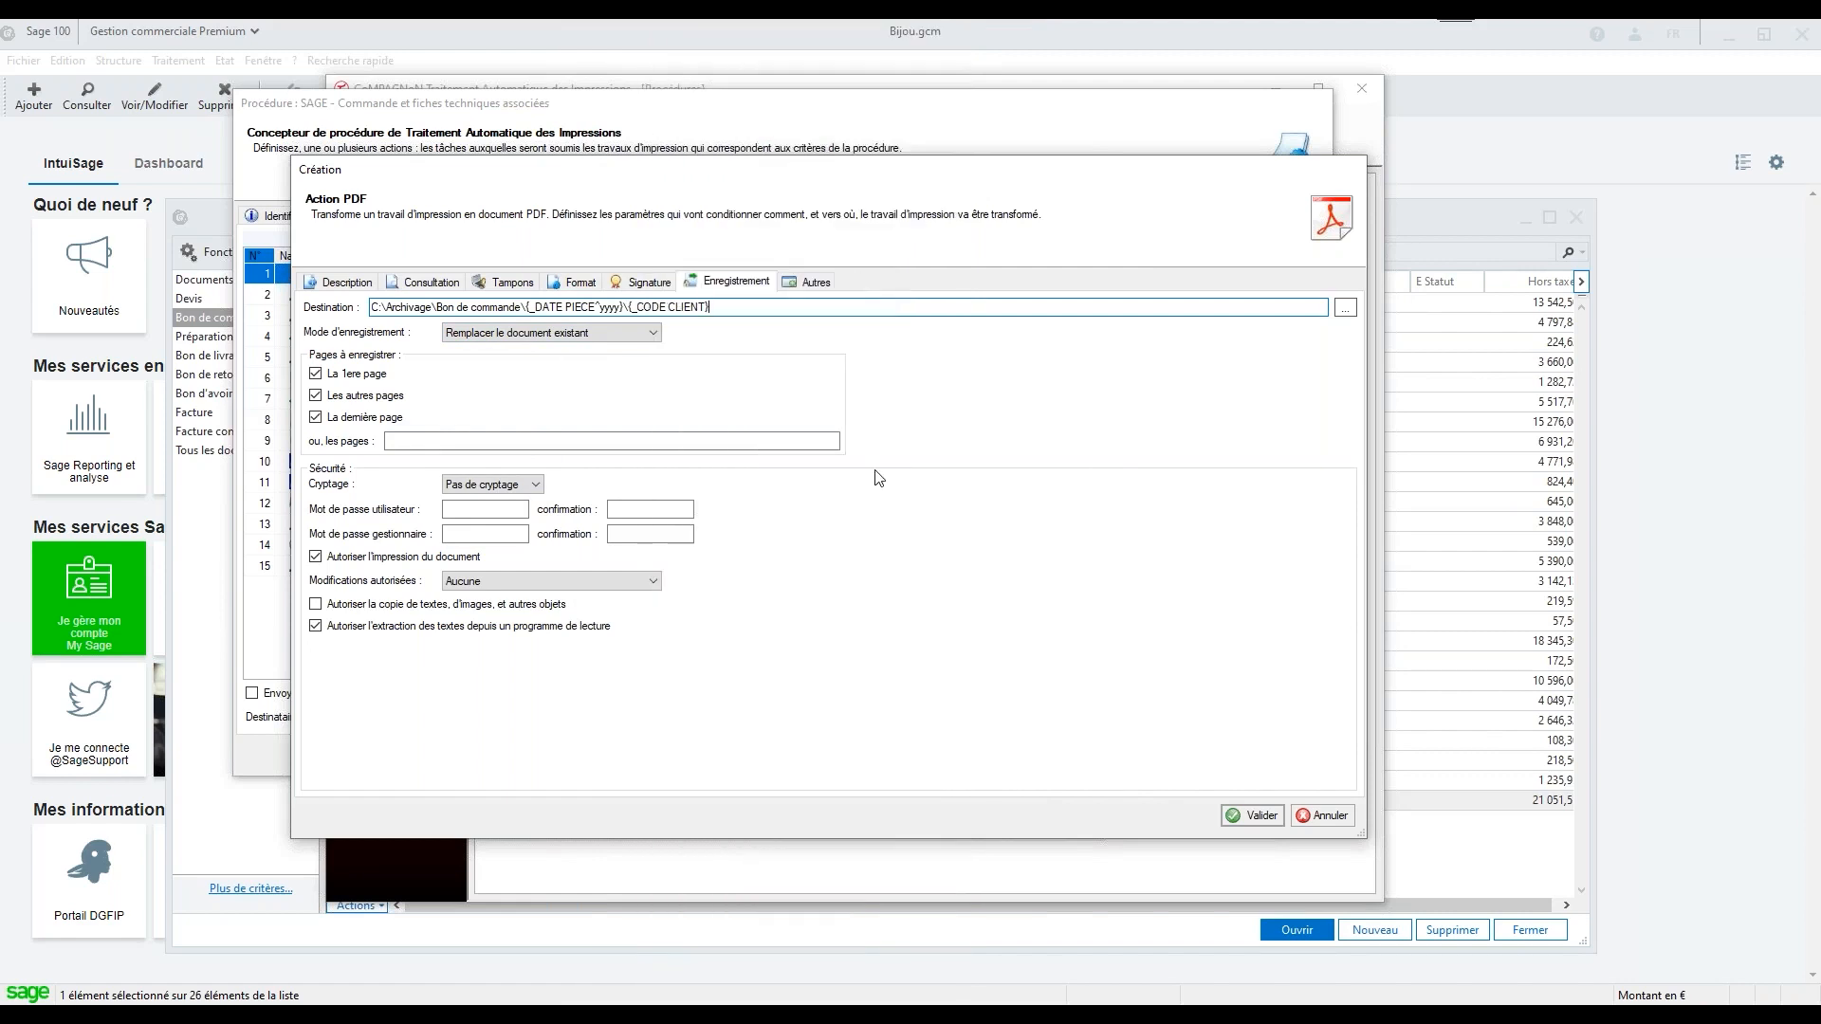
type("-")
right_click(778, 307)
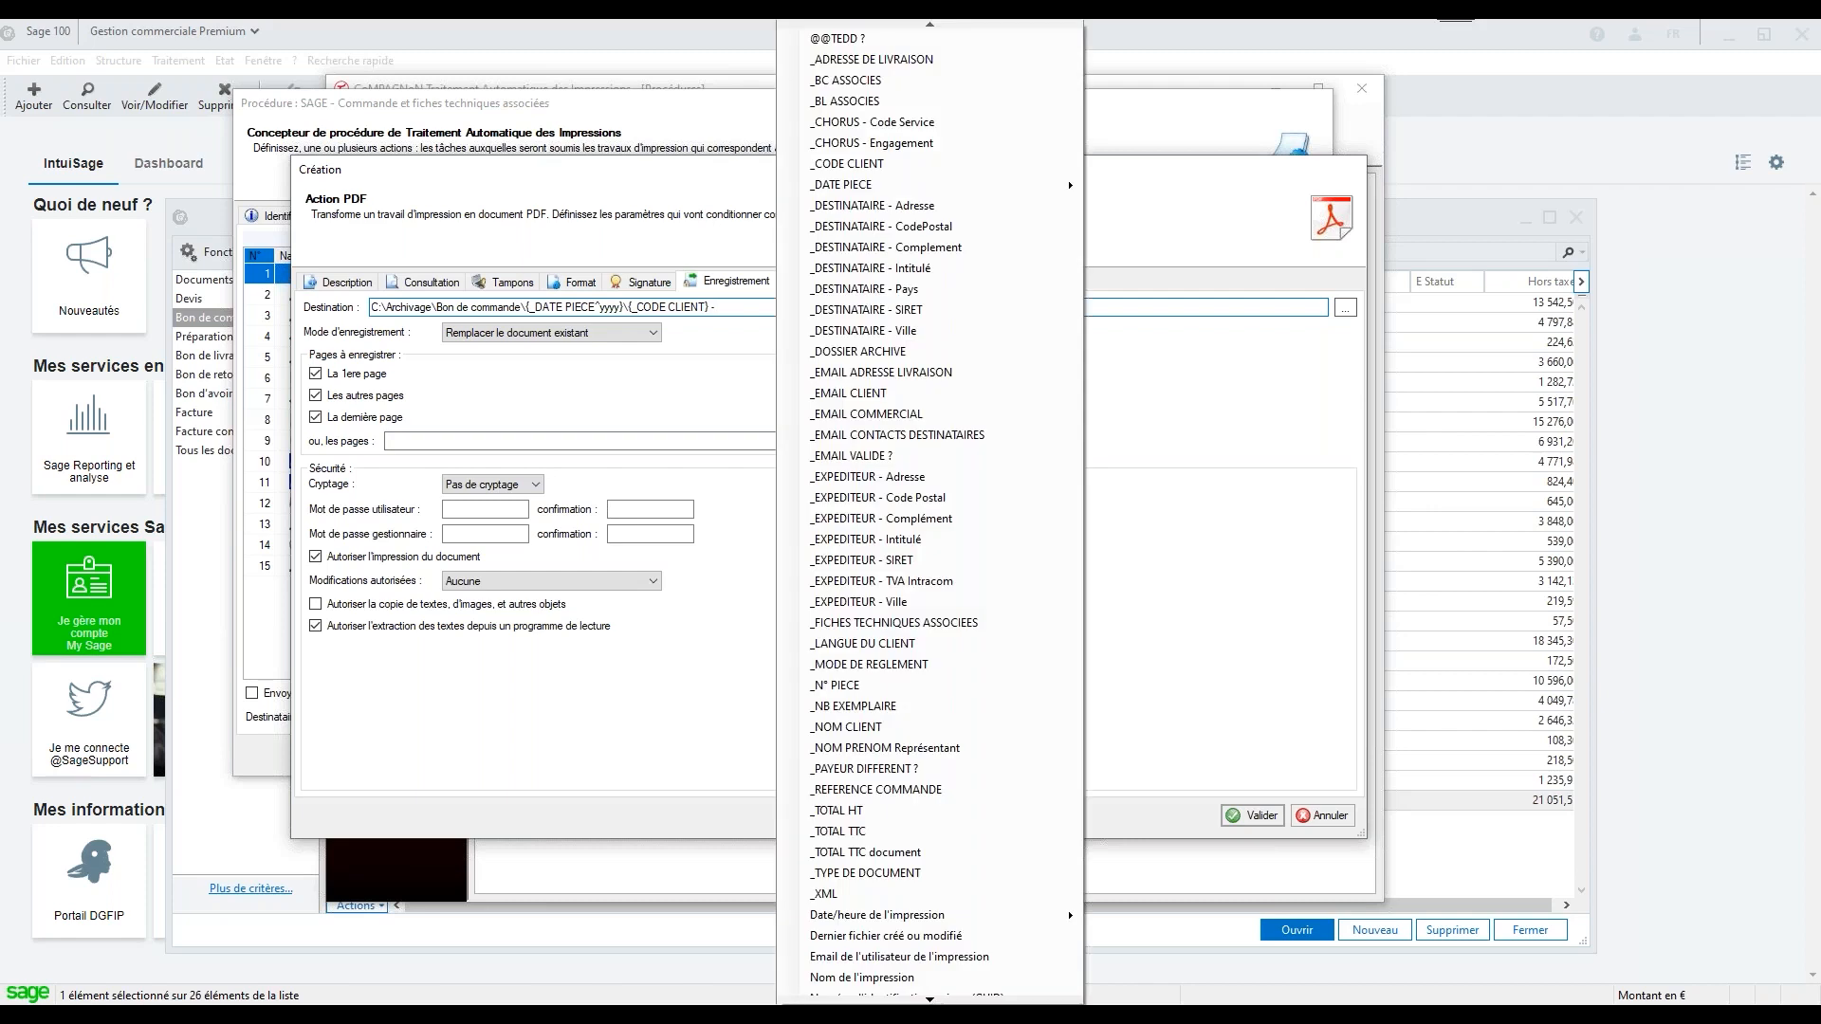
left_click(937, 726)
type("\\")
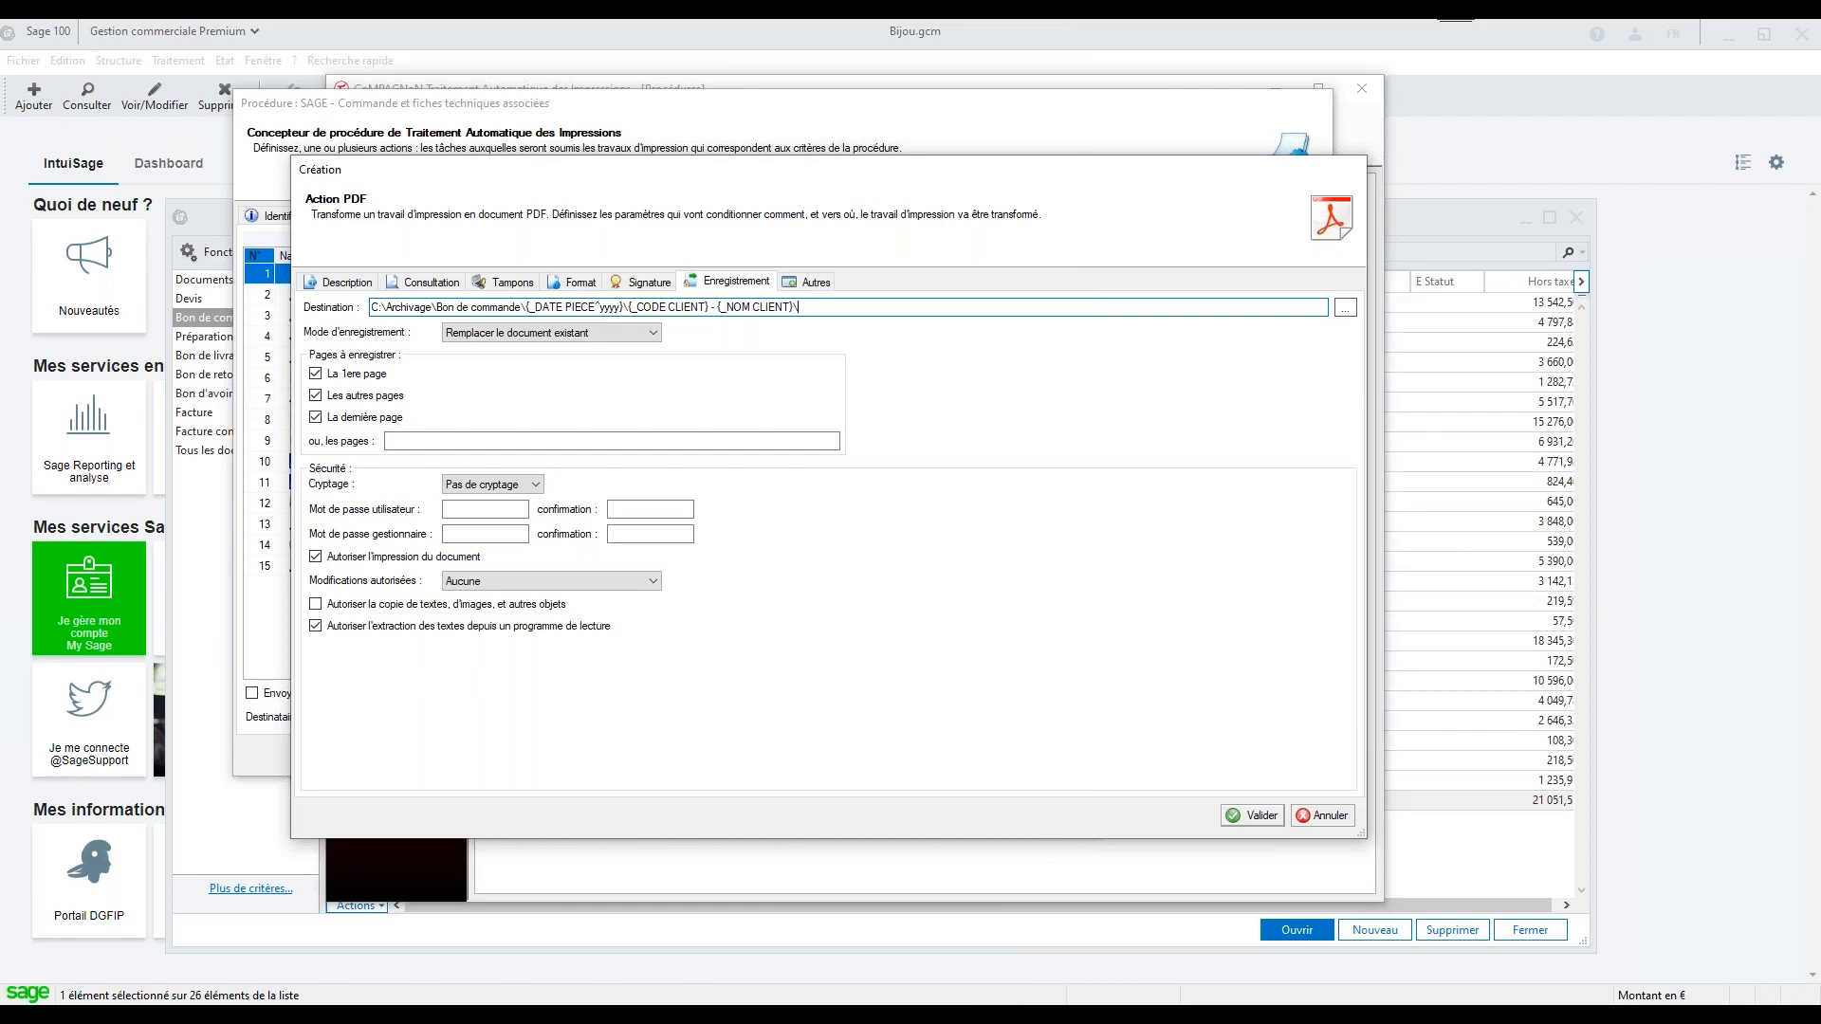
Name the output file with the _N° PIECE variable and the .PDF extension, and save the PDF action
right_click(829, 304)
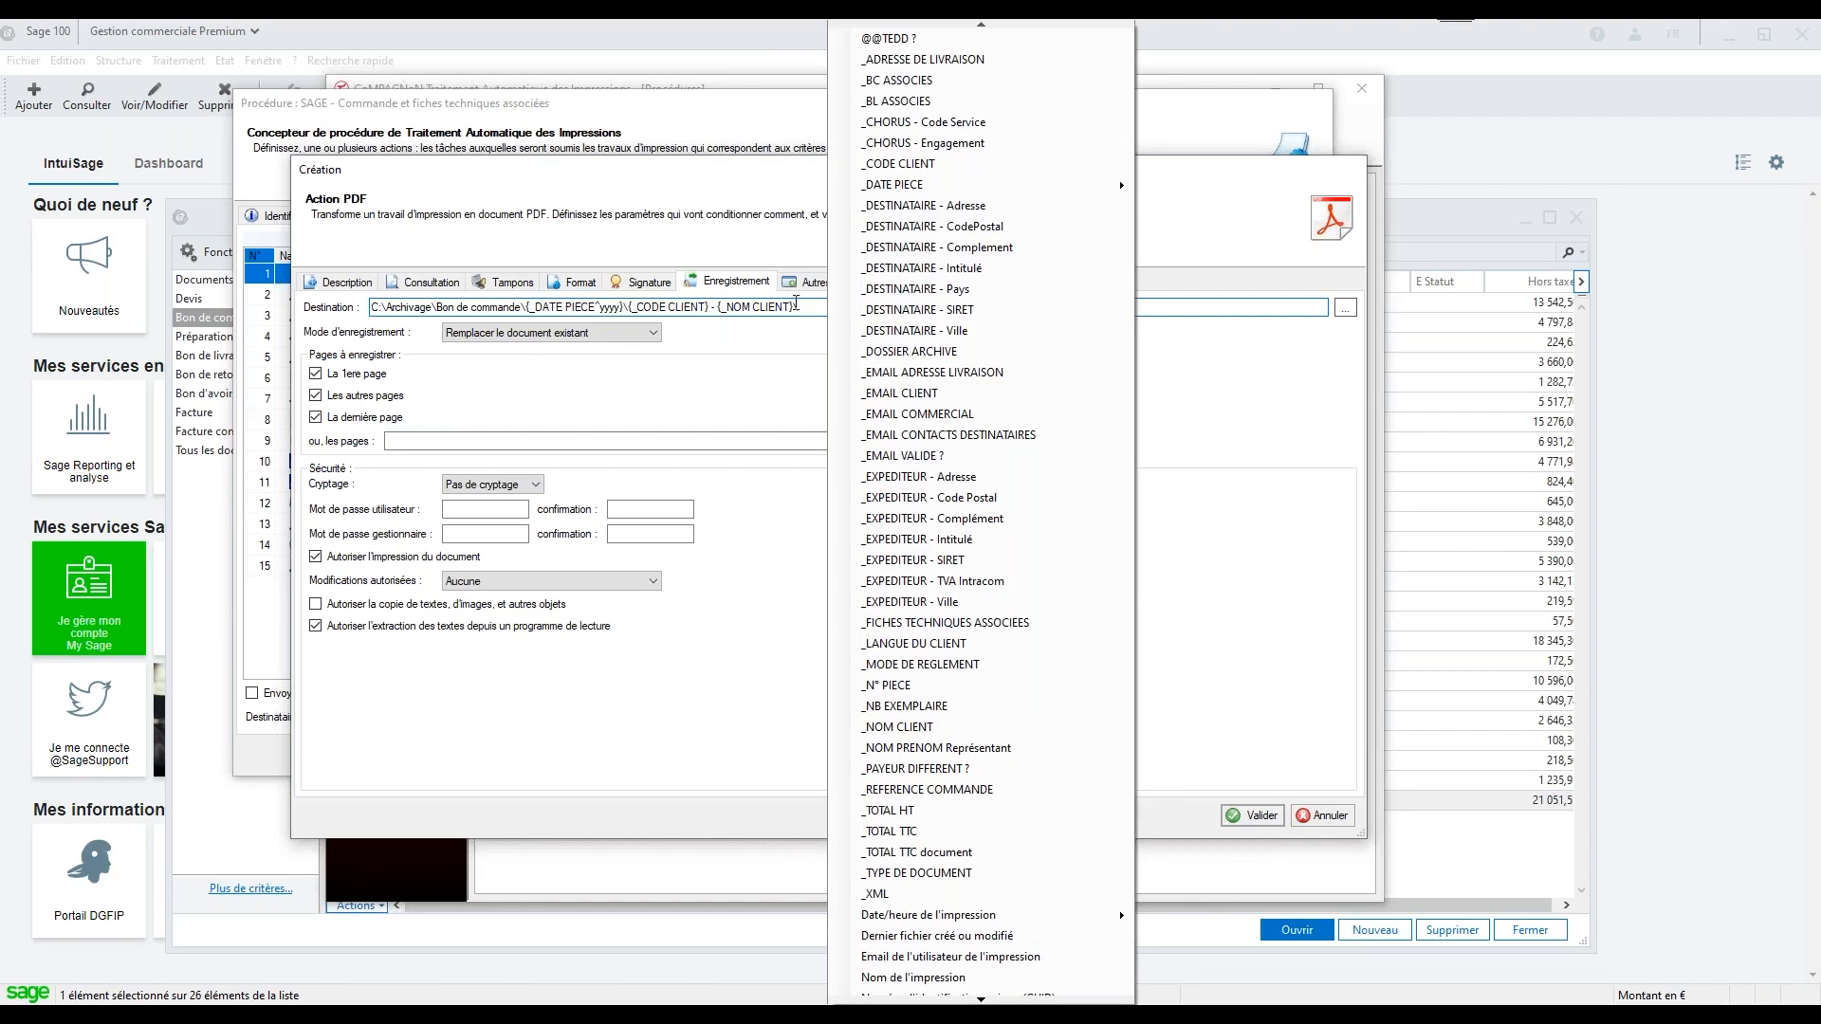
left_click(885, 684)
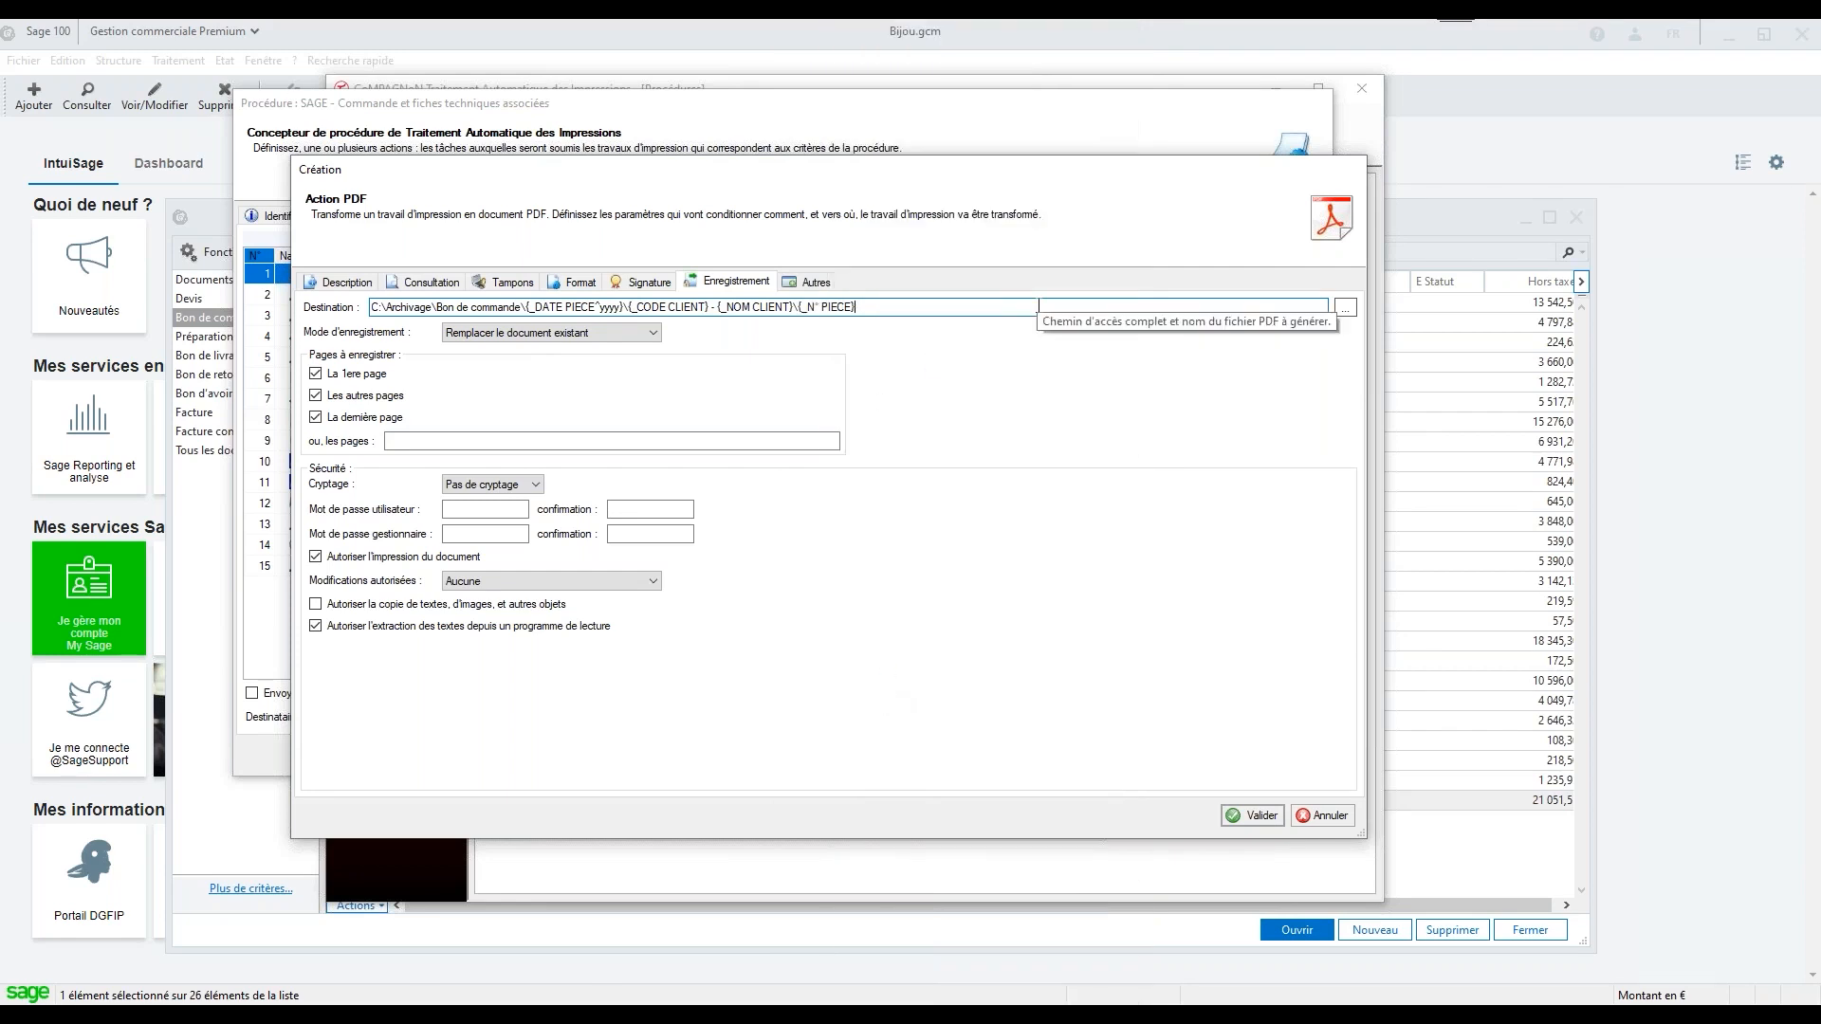
type(".PDF")
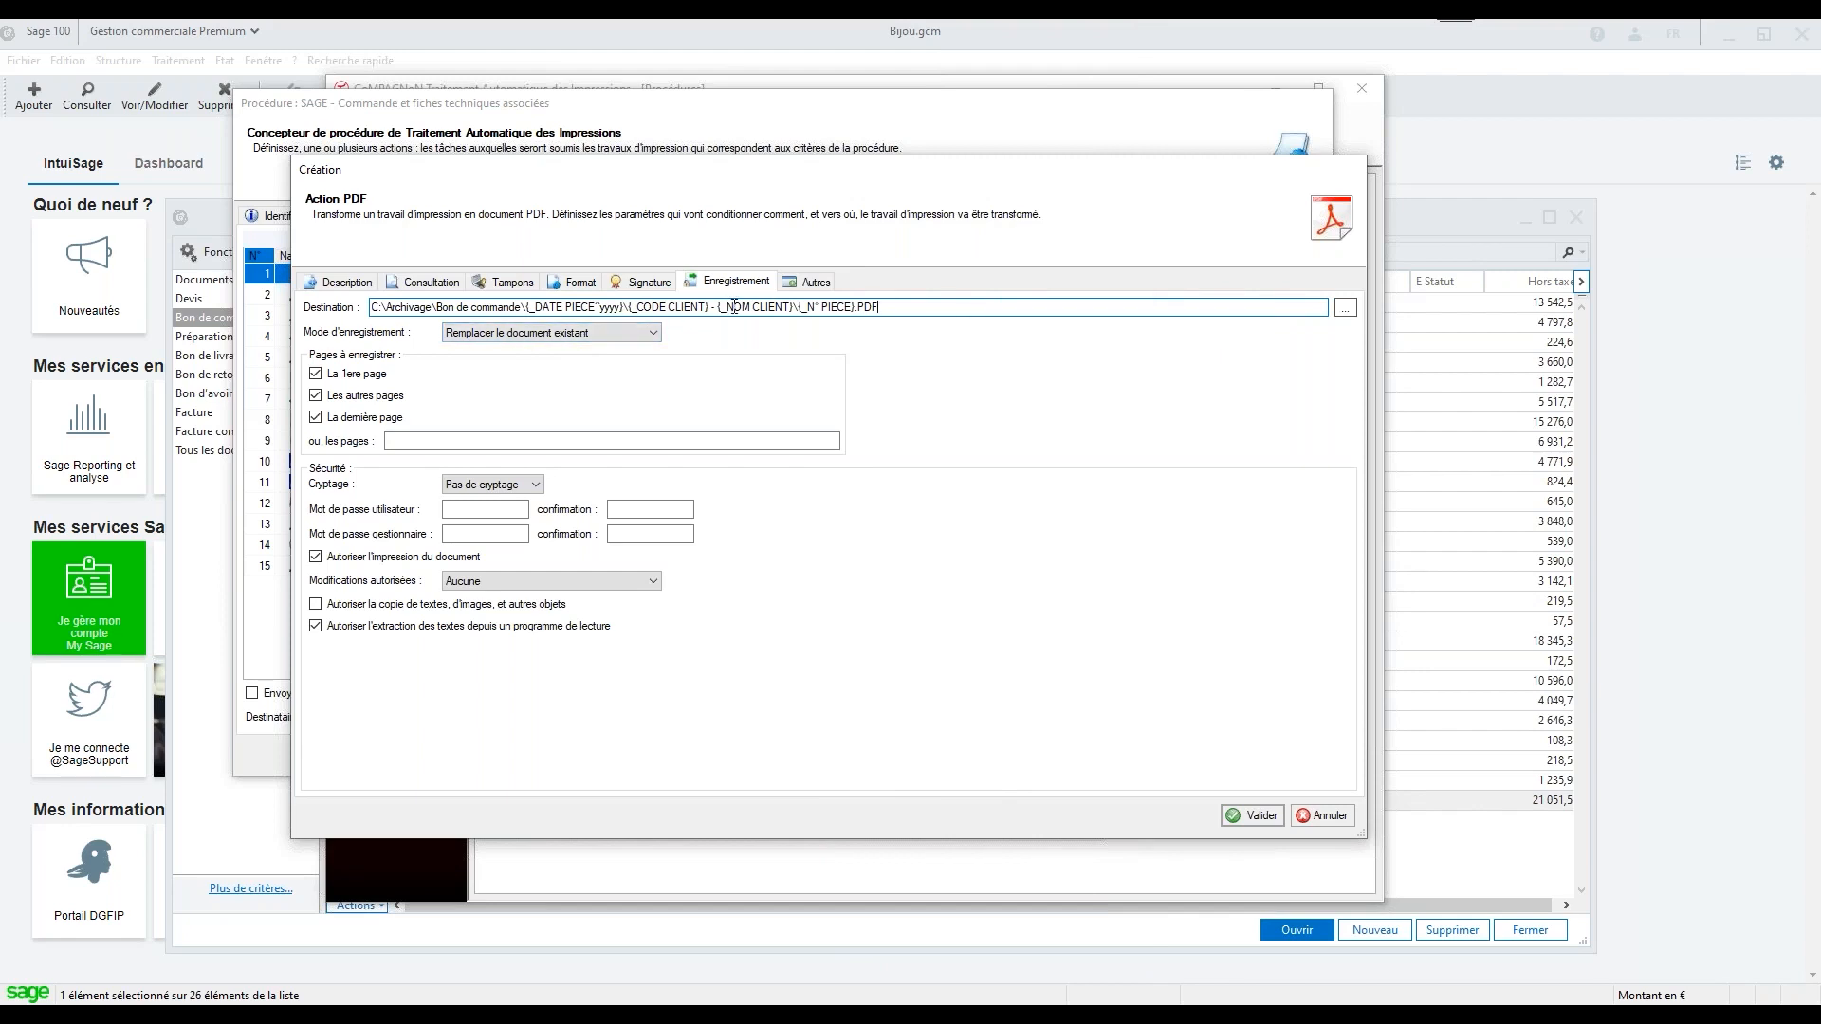
left_click(1261, 818)
Switch to File Explorer and preview BC00053 - Emplacements.PDF in the Bon de commande archive folder, then return to the procedure
left_click(890, 1012)
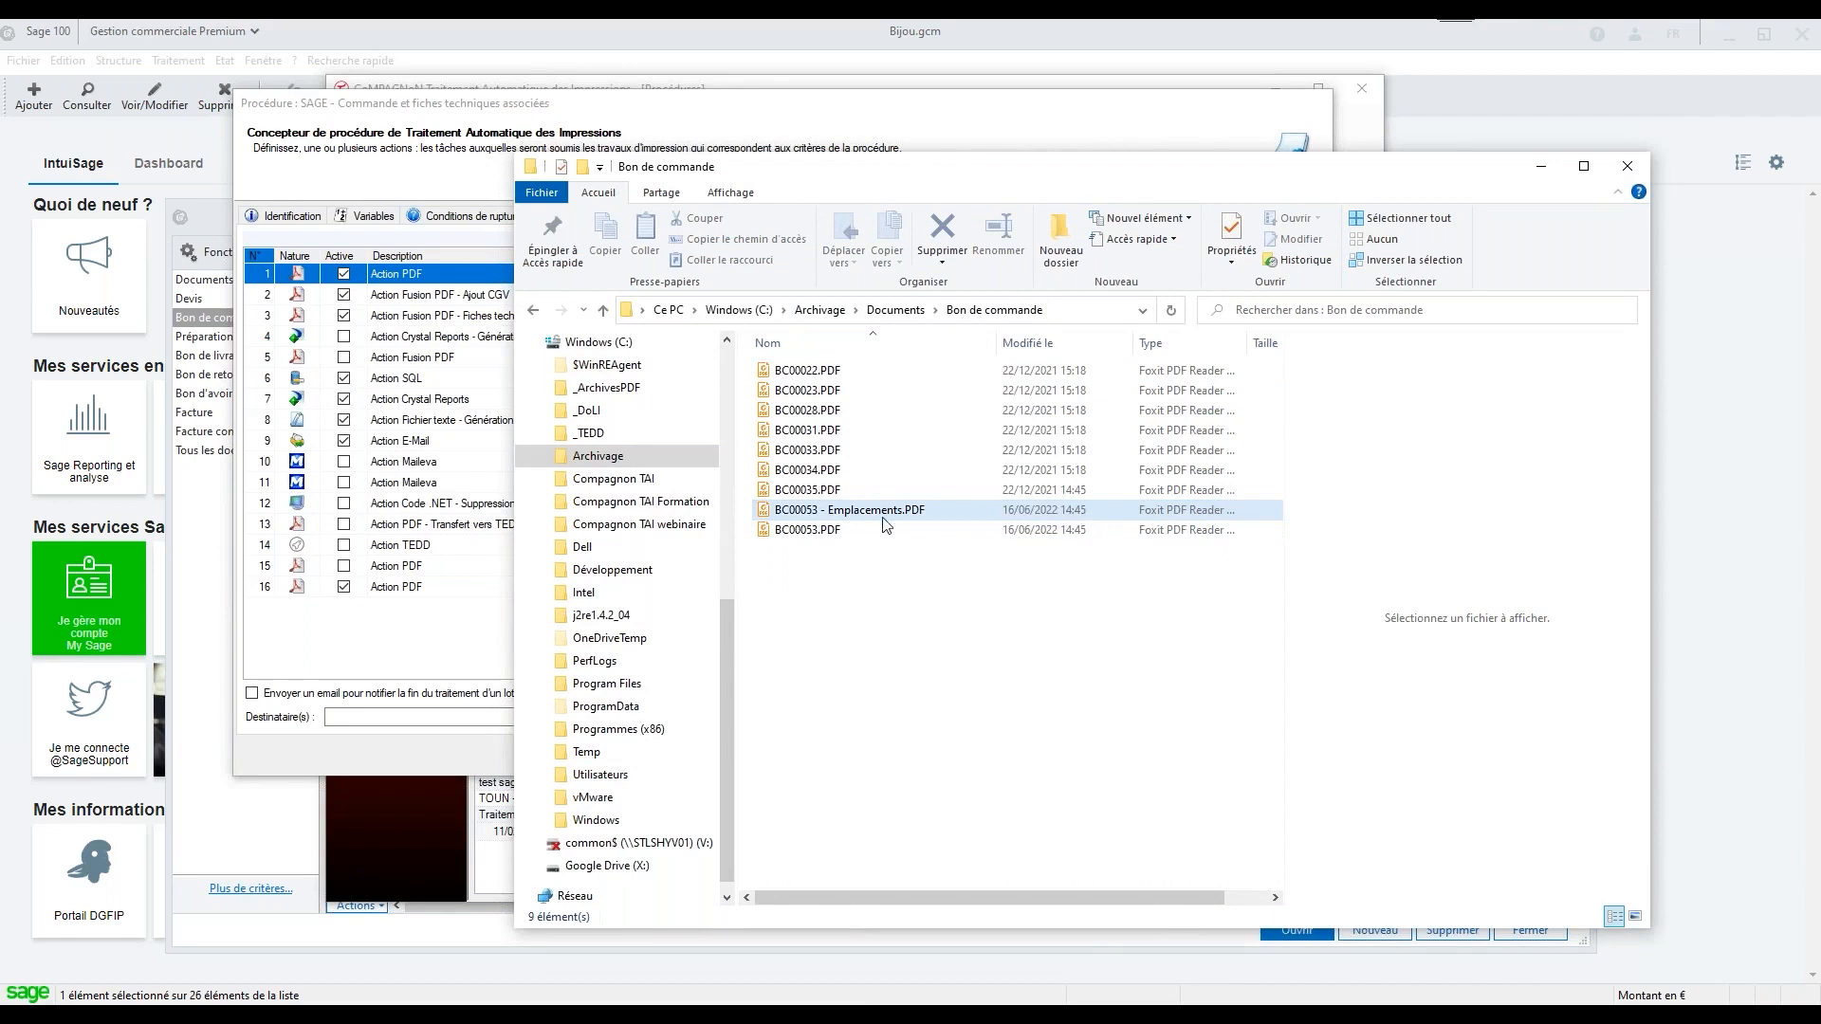
left_click(823, 513)
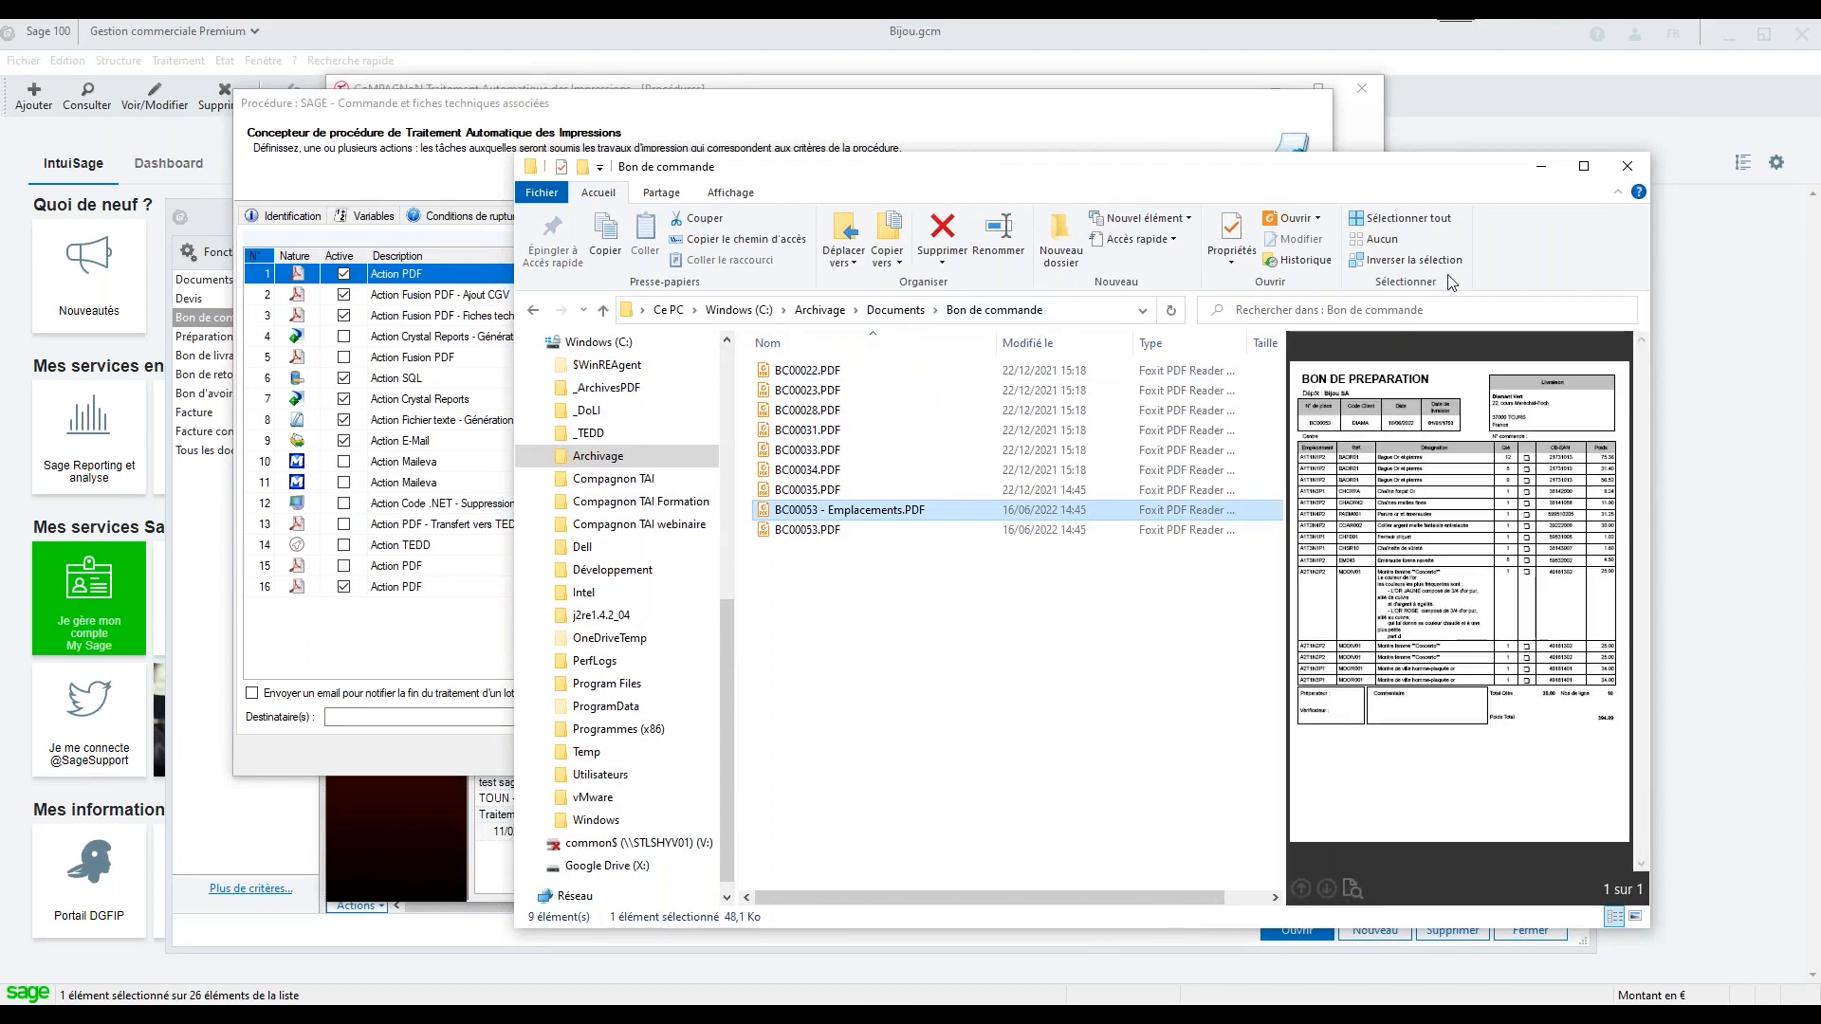
left_click(1546, 168)
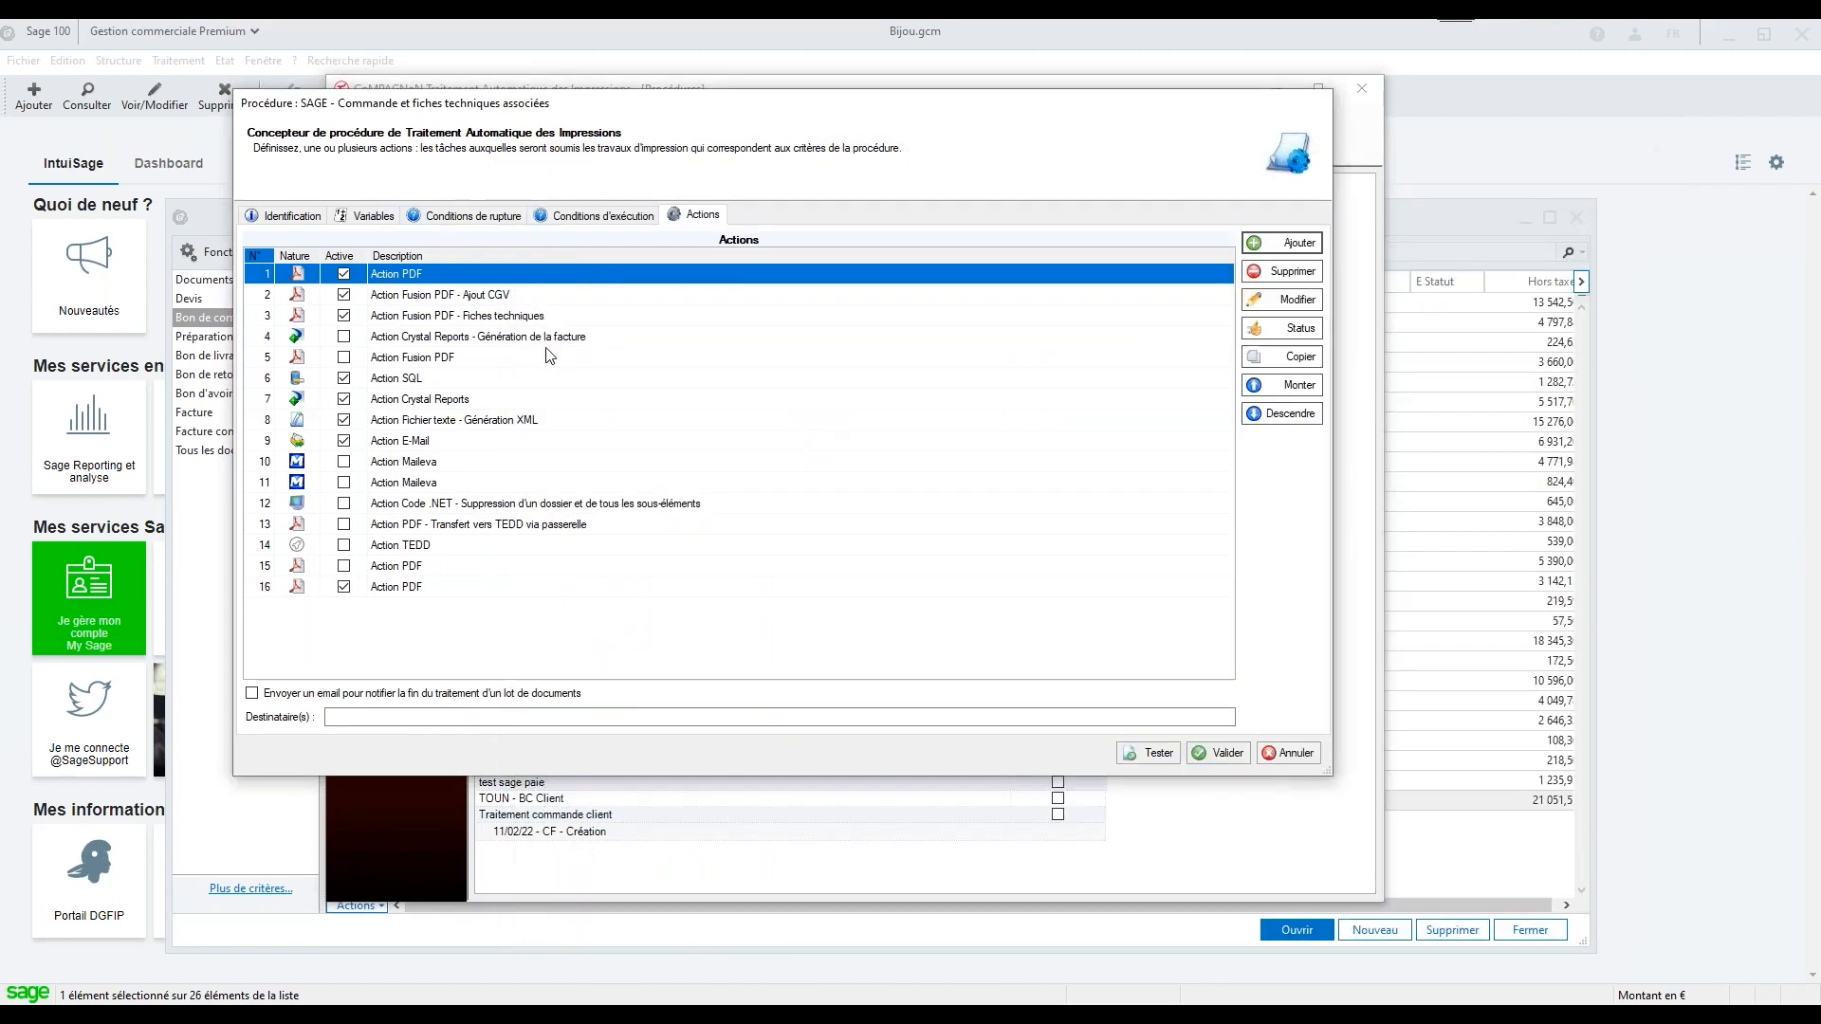
Reopen PDF action 16 and check its save destination
double_click(403, 587)
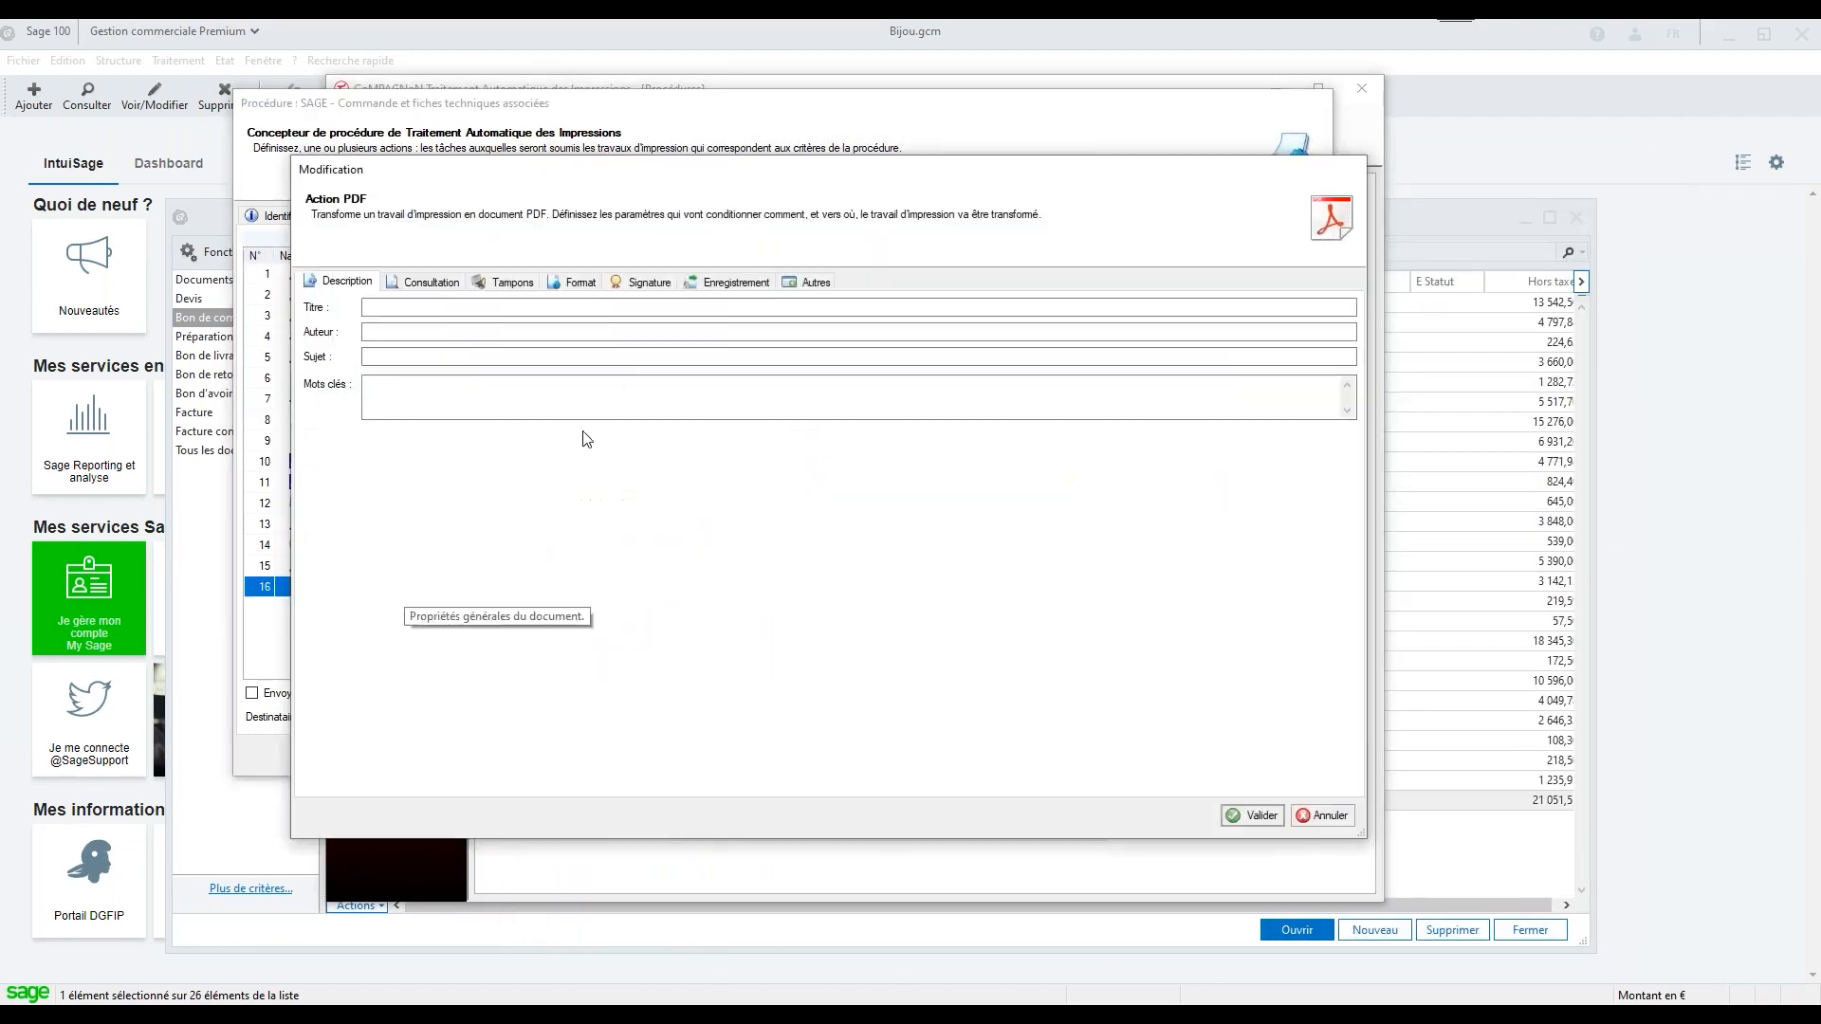
left_click(730, 282)
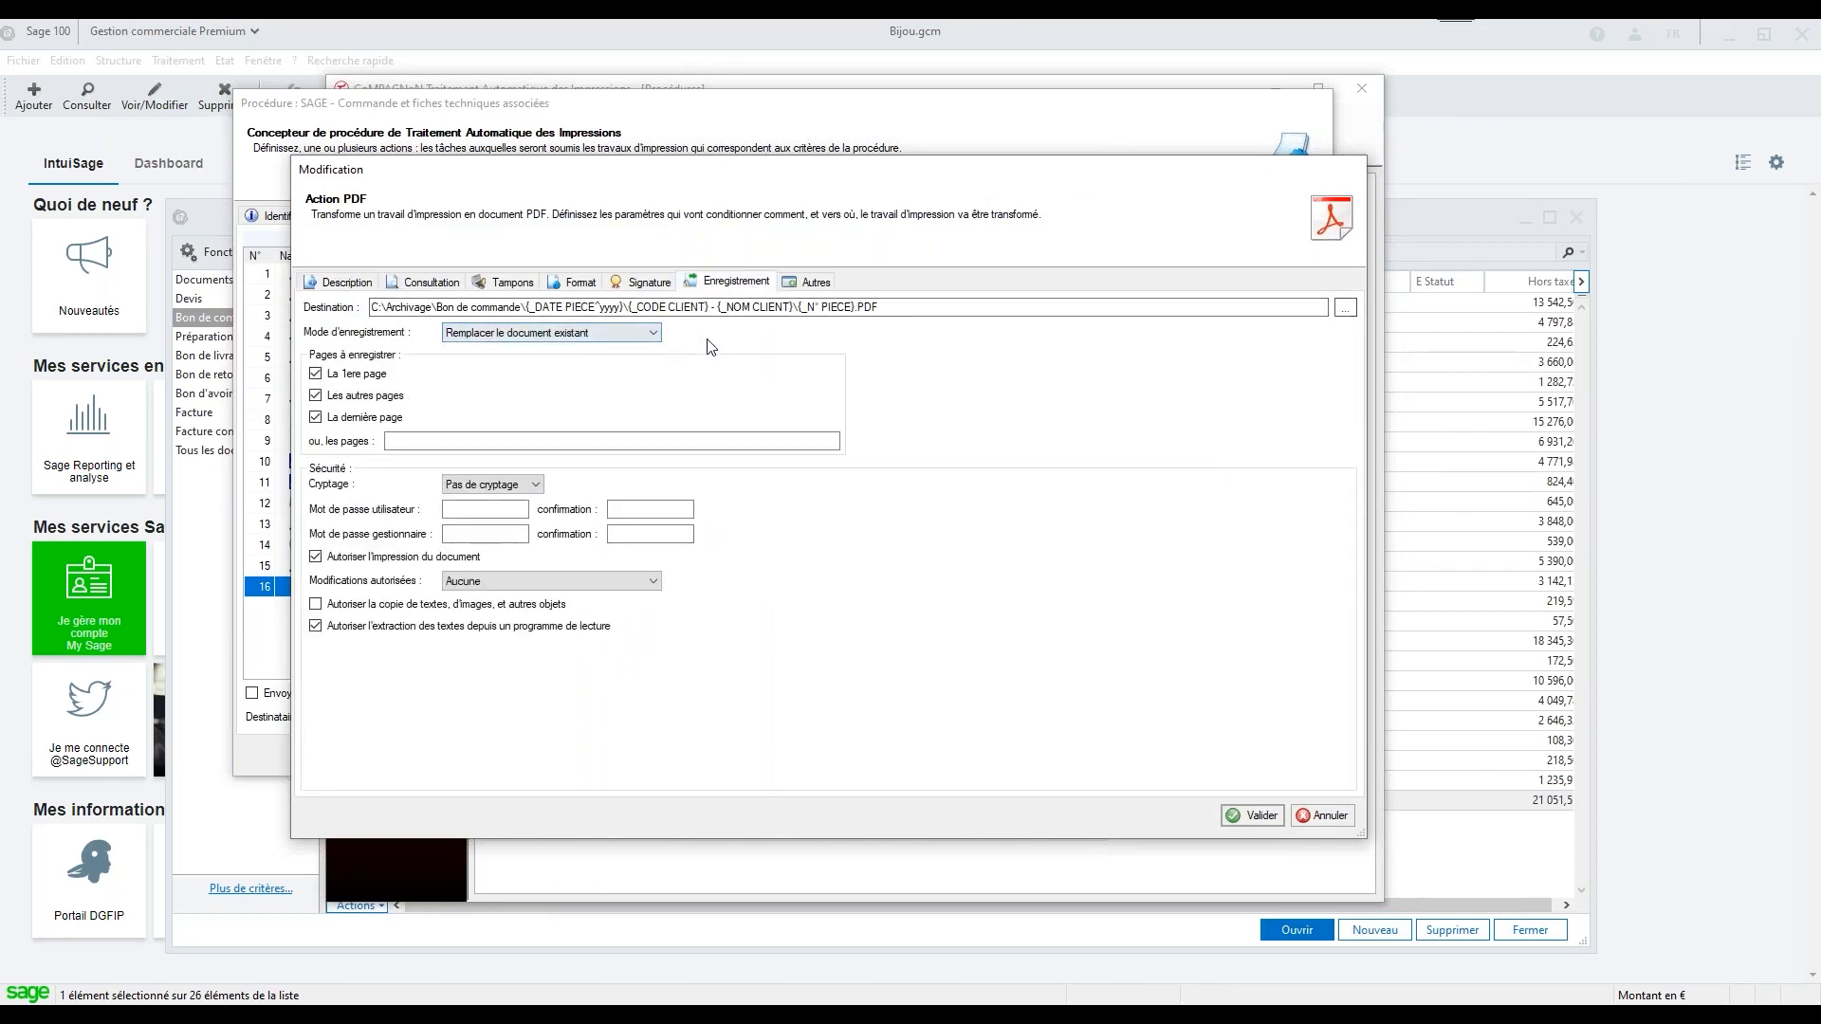
left_click(1269, 817)
Start a new Envoyer un email action and set its sender type to Outlook pour Office
left_click(1281, 249)
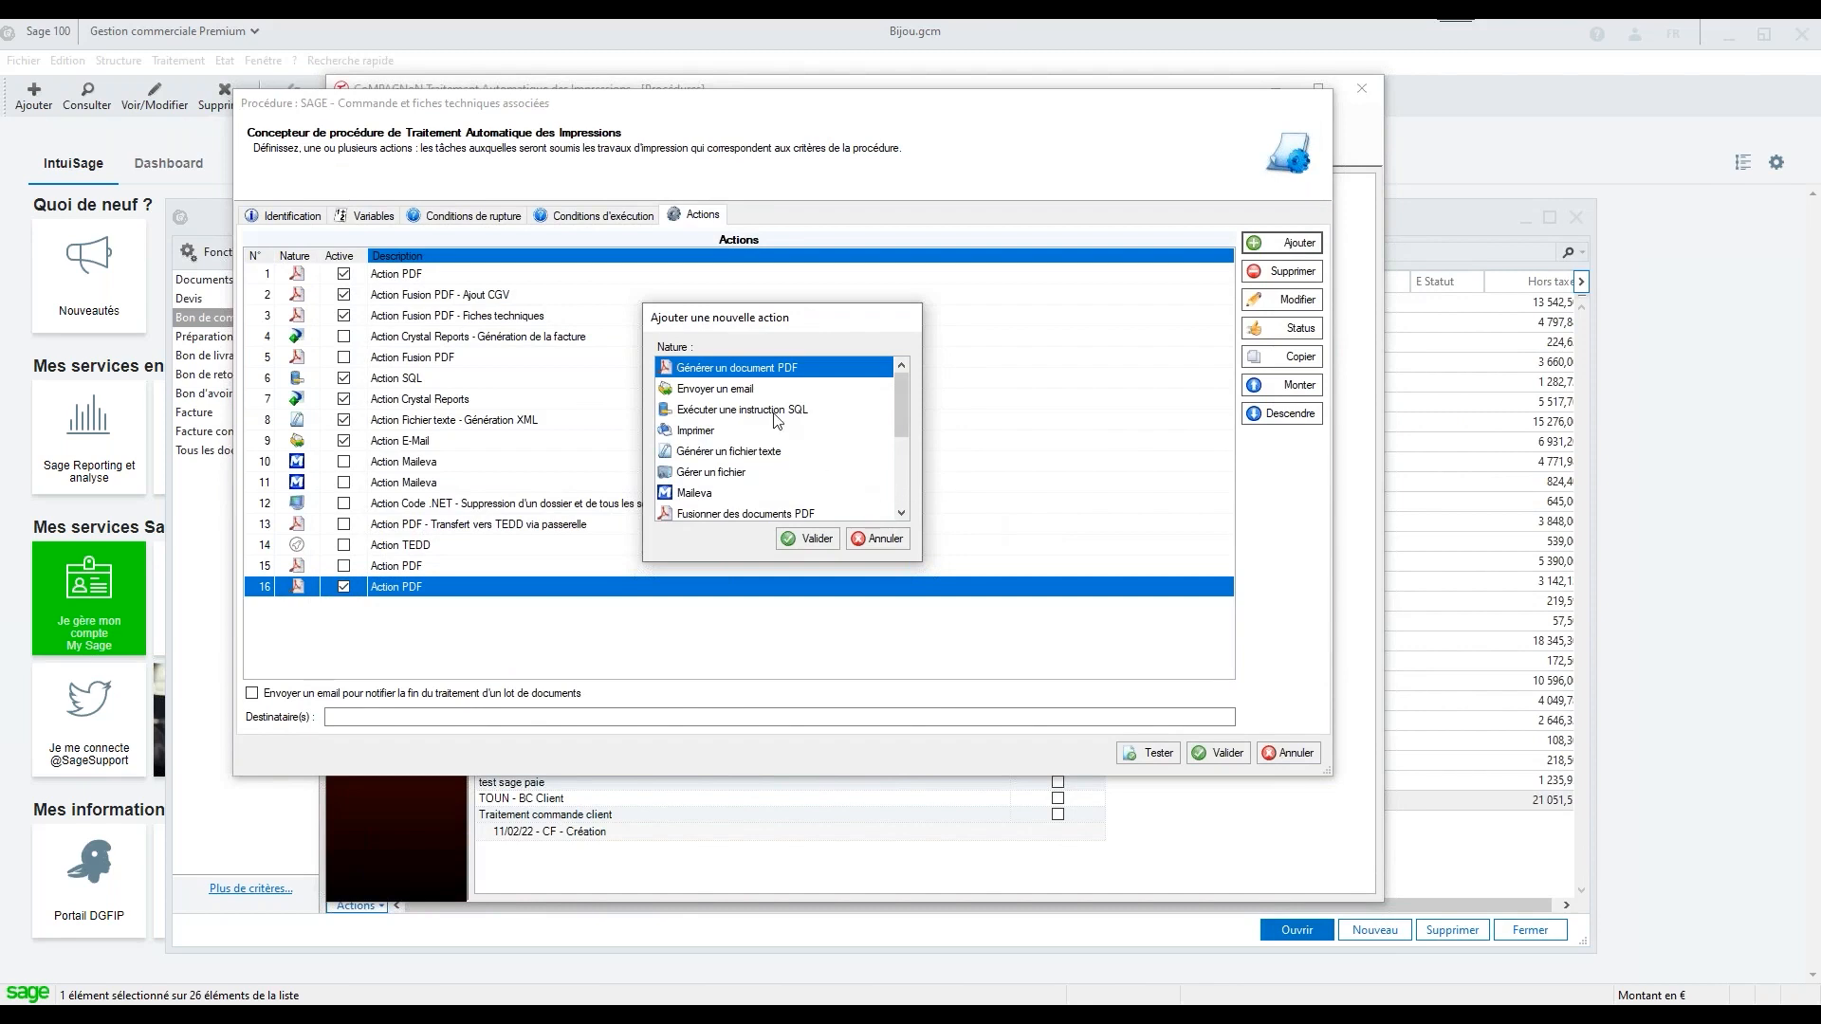
left_click(742, 391)
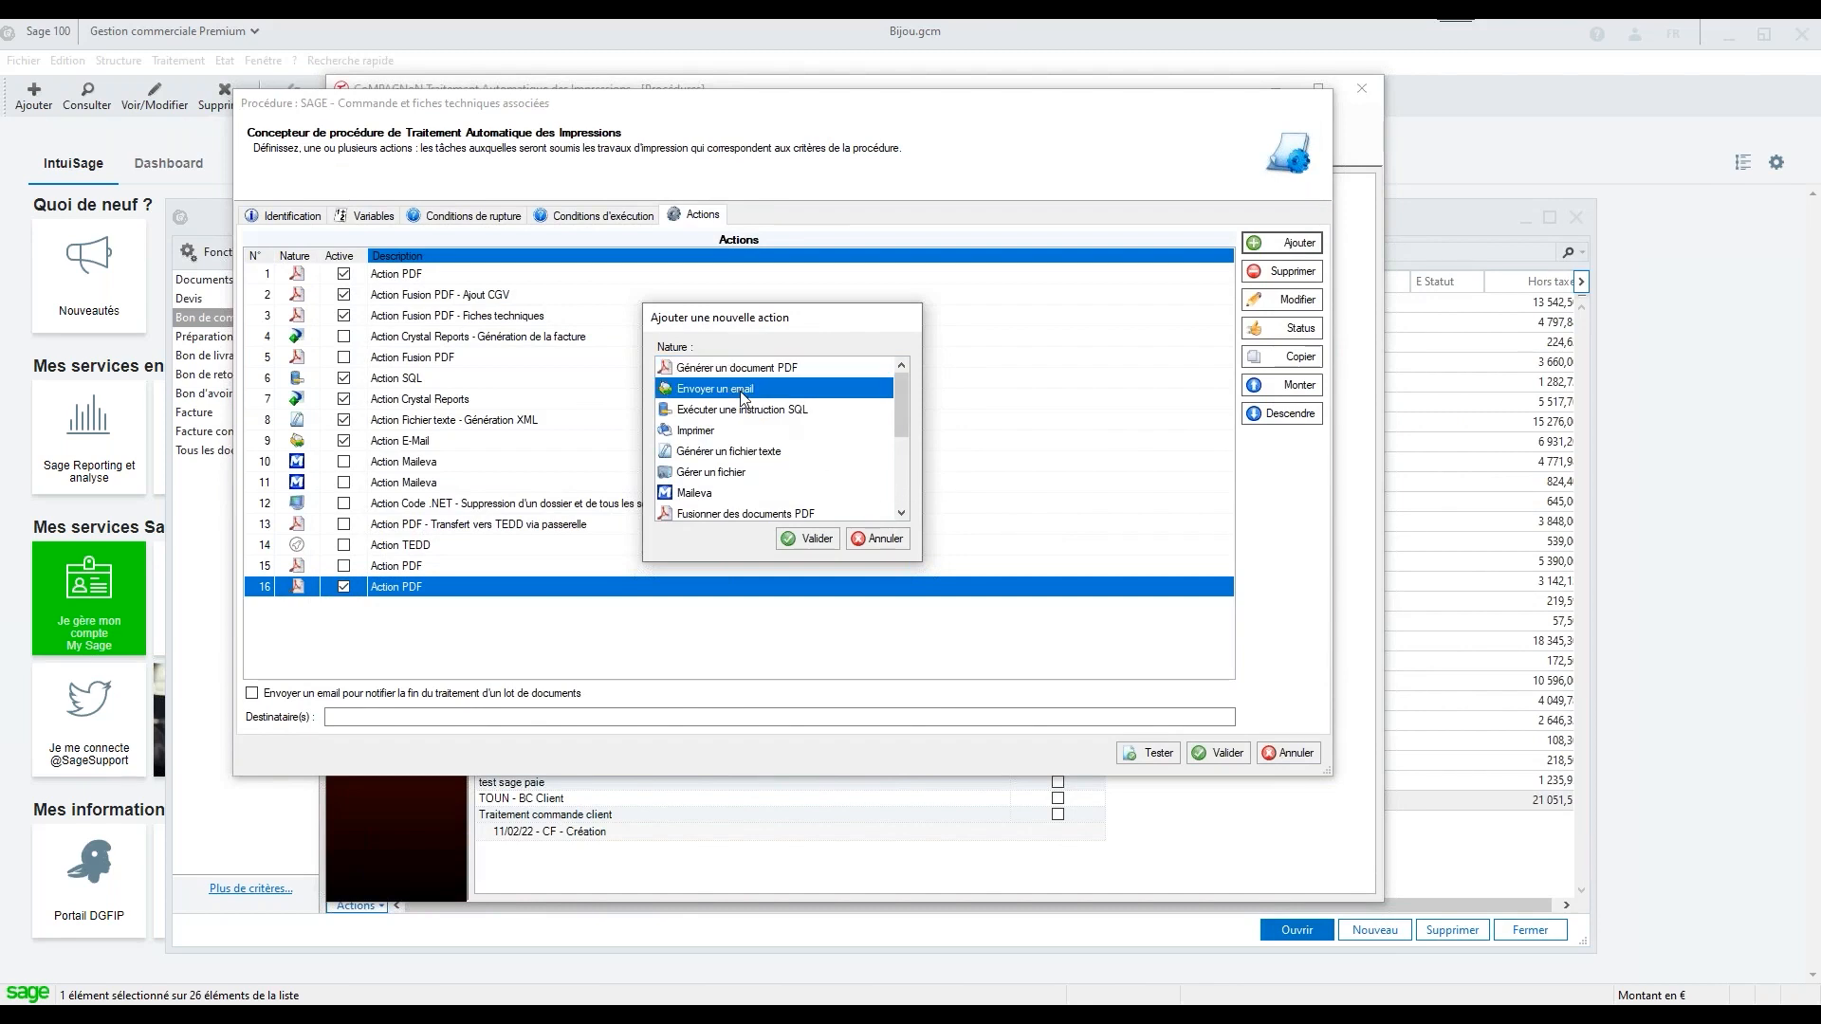
left_click(811, 541)
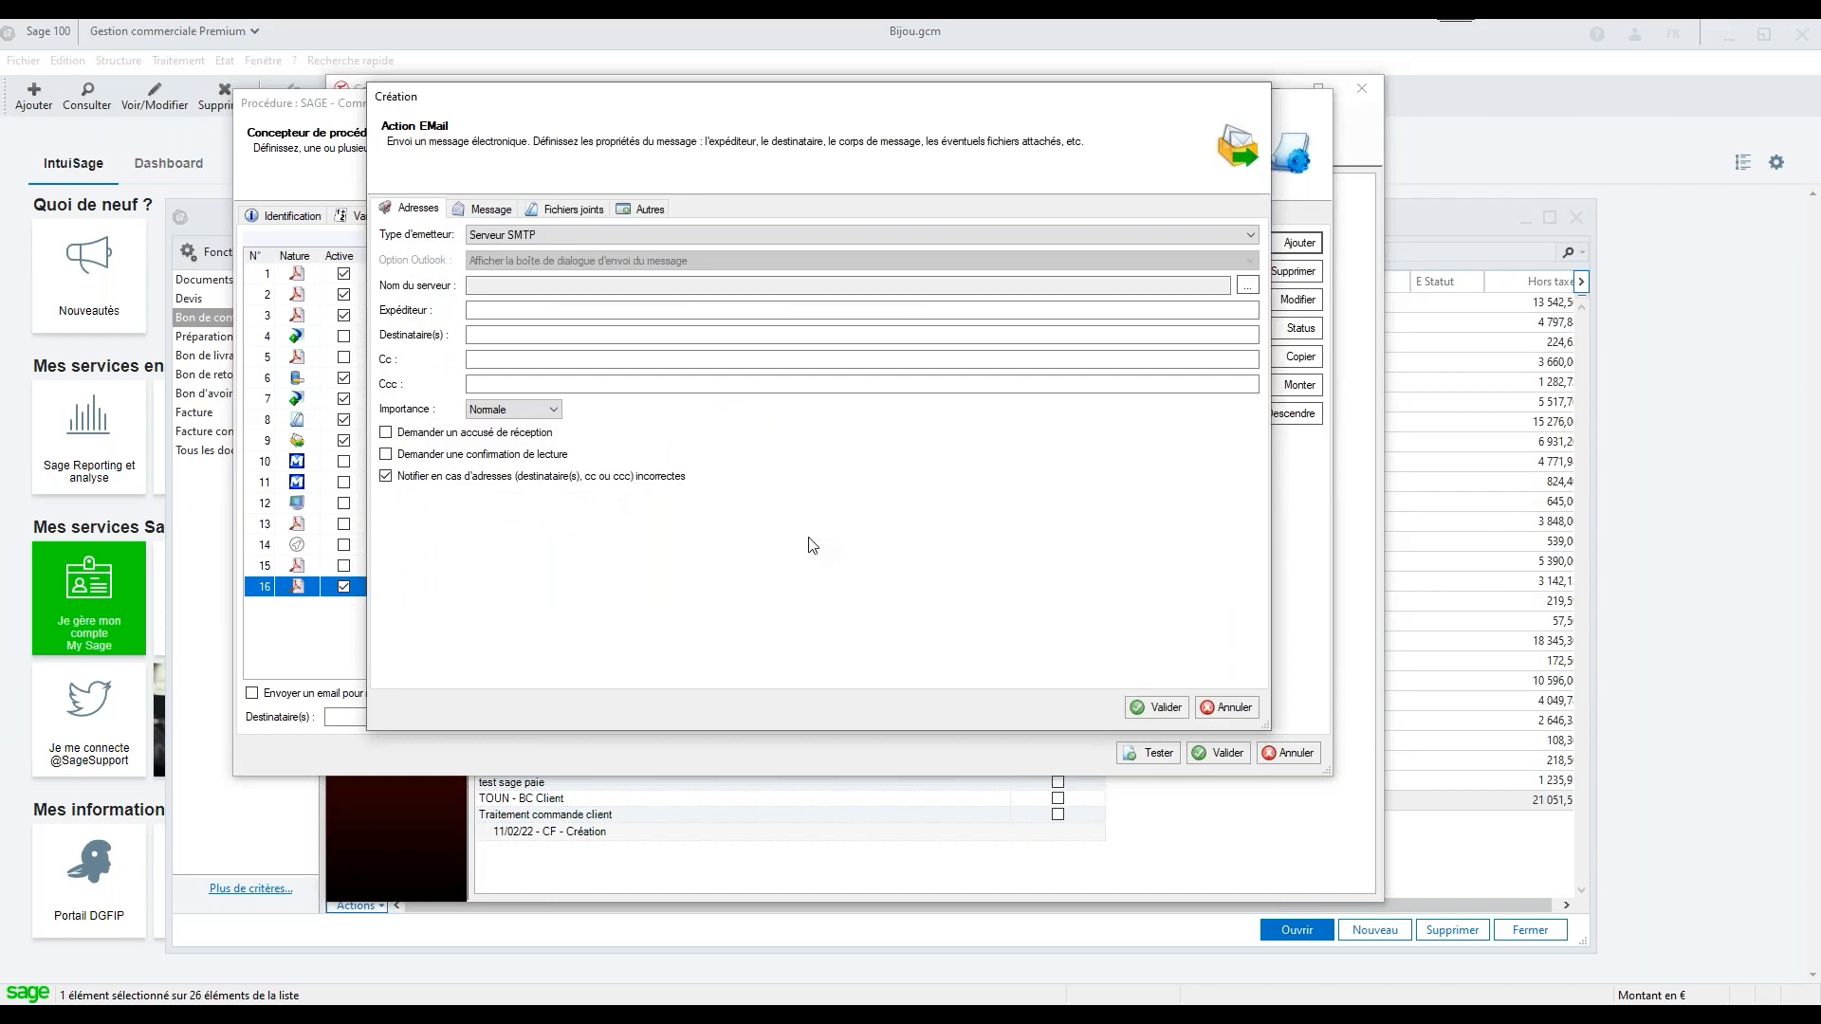
left_click(584, 234)
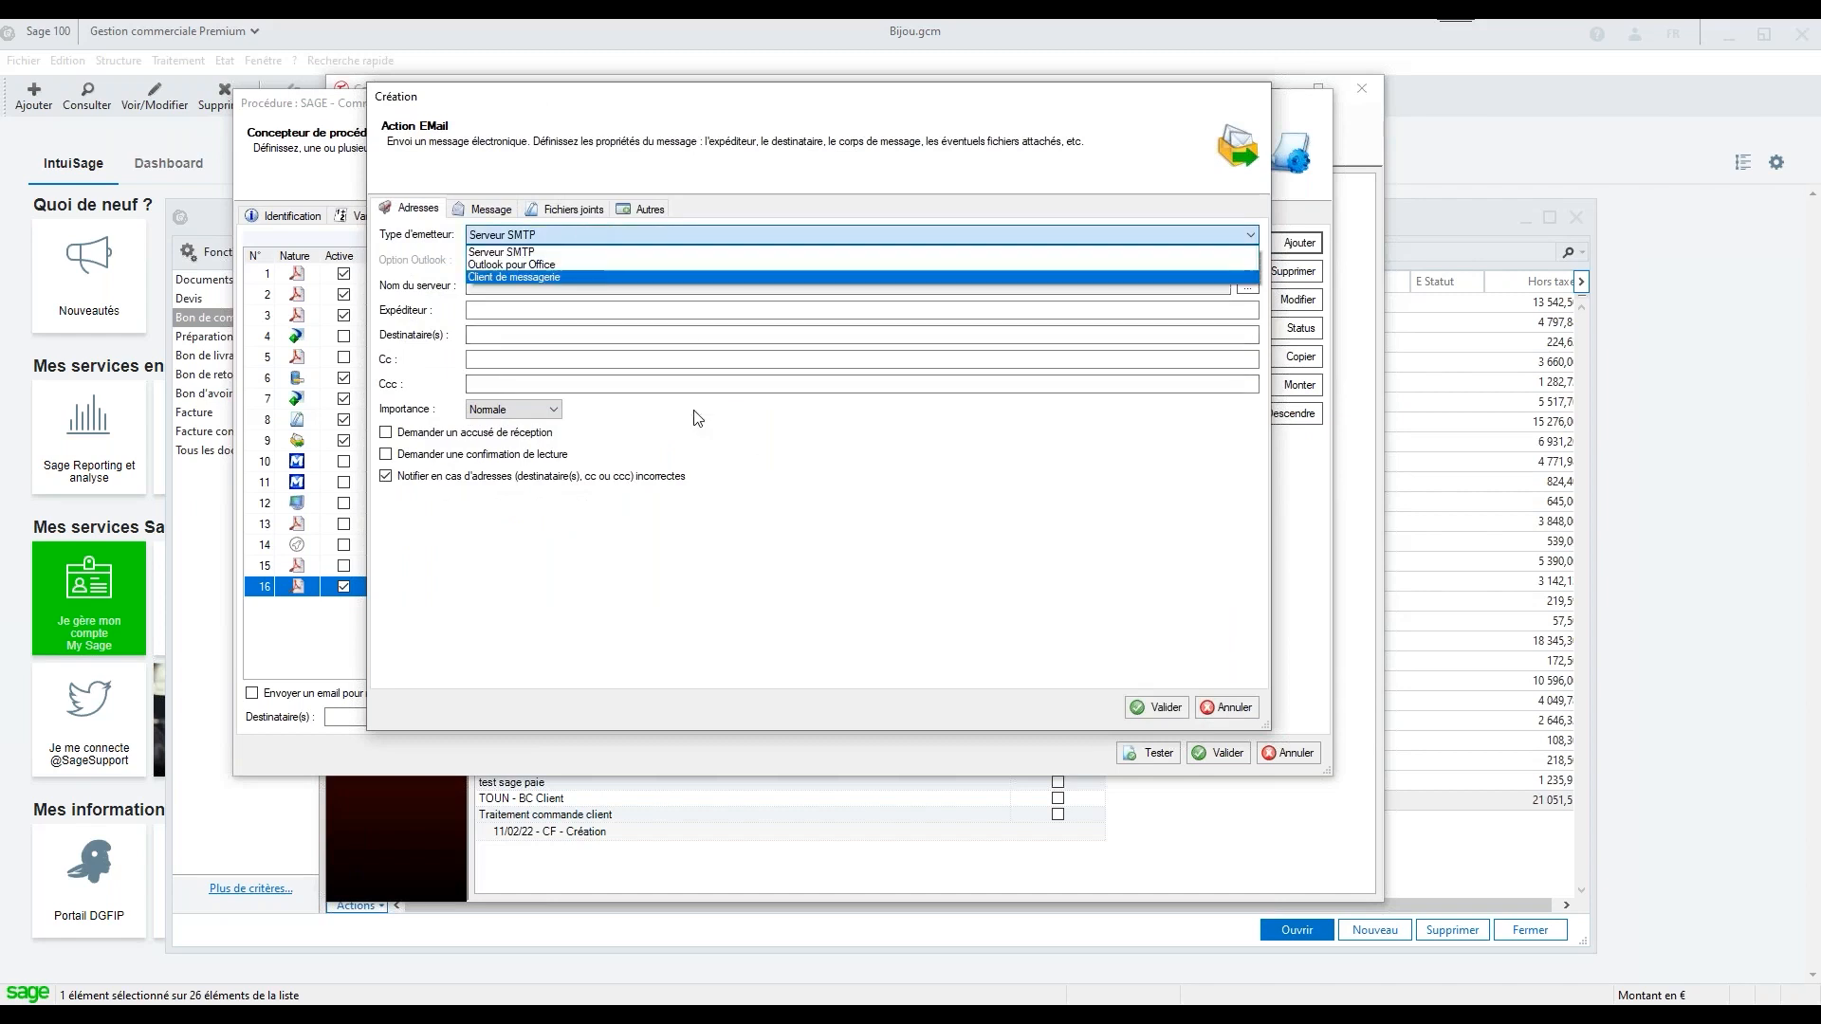
left_click(596, 266)
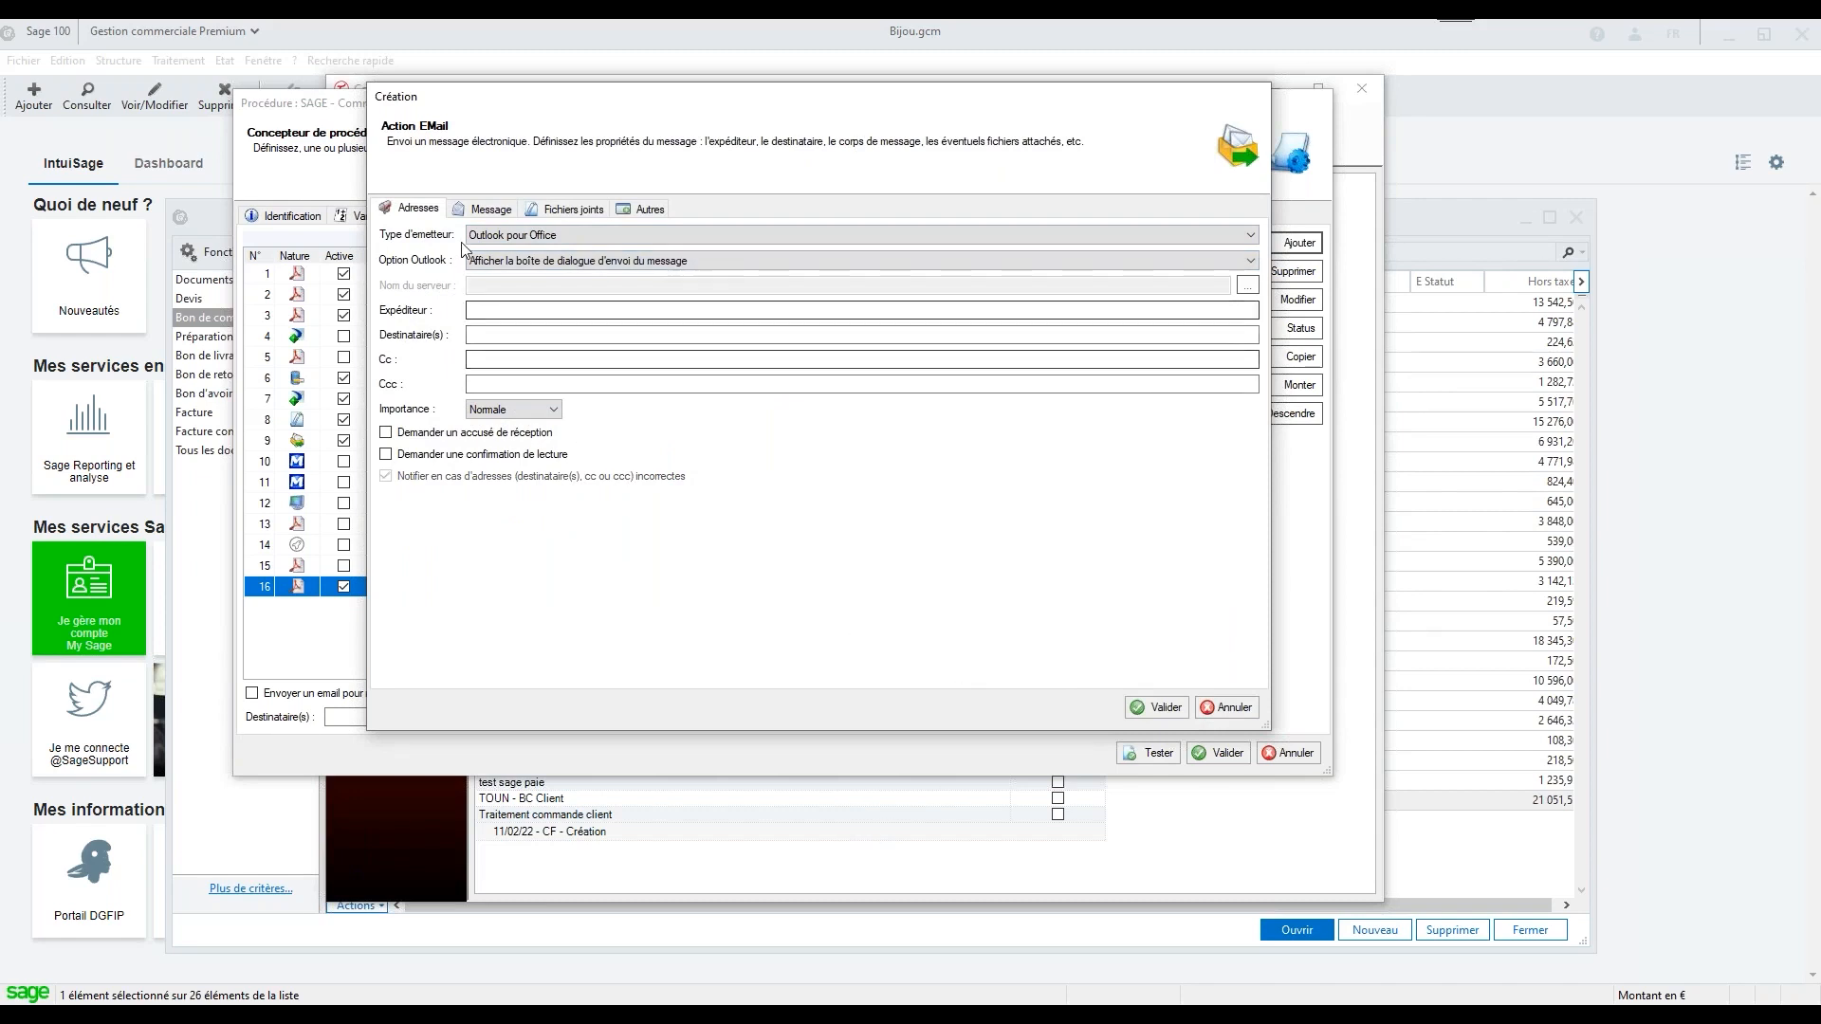
Review the email action's message and attachment settings, add the condition _EMAIL CLIENT différent de (vide), and discard the action
left_click(488, 208)
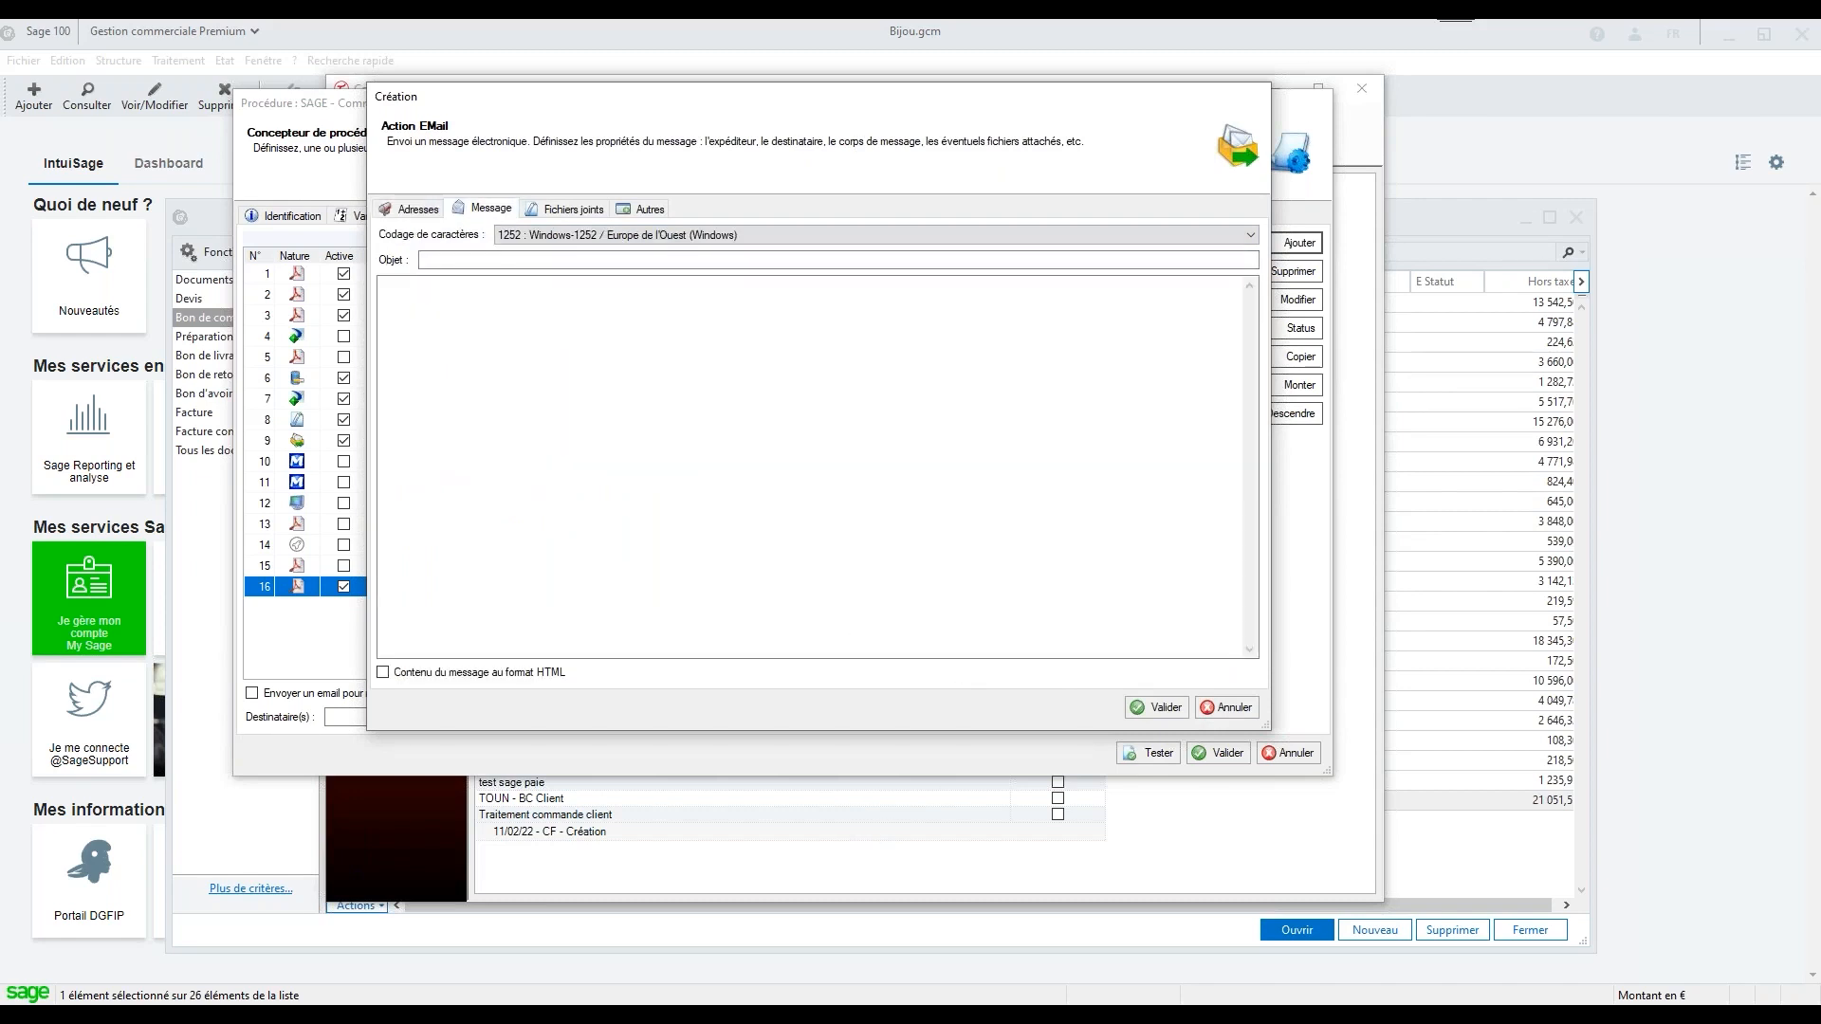
left_click(569, 208)
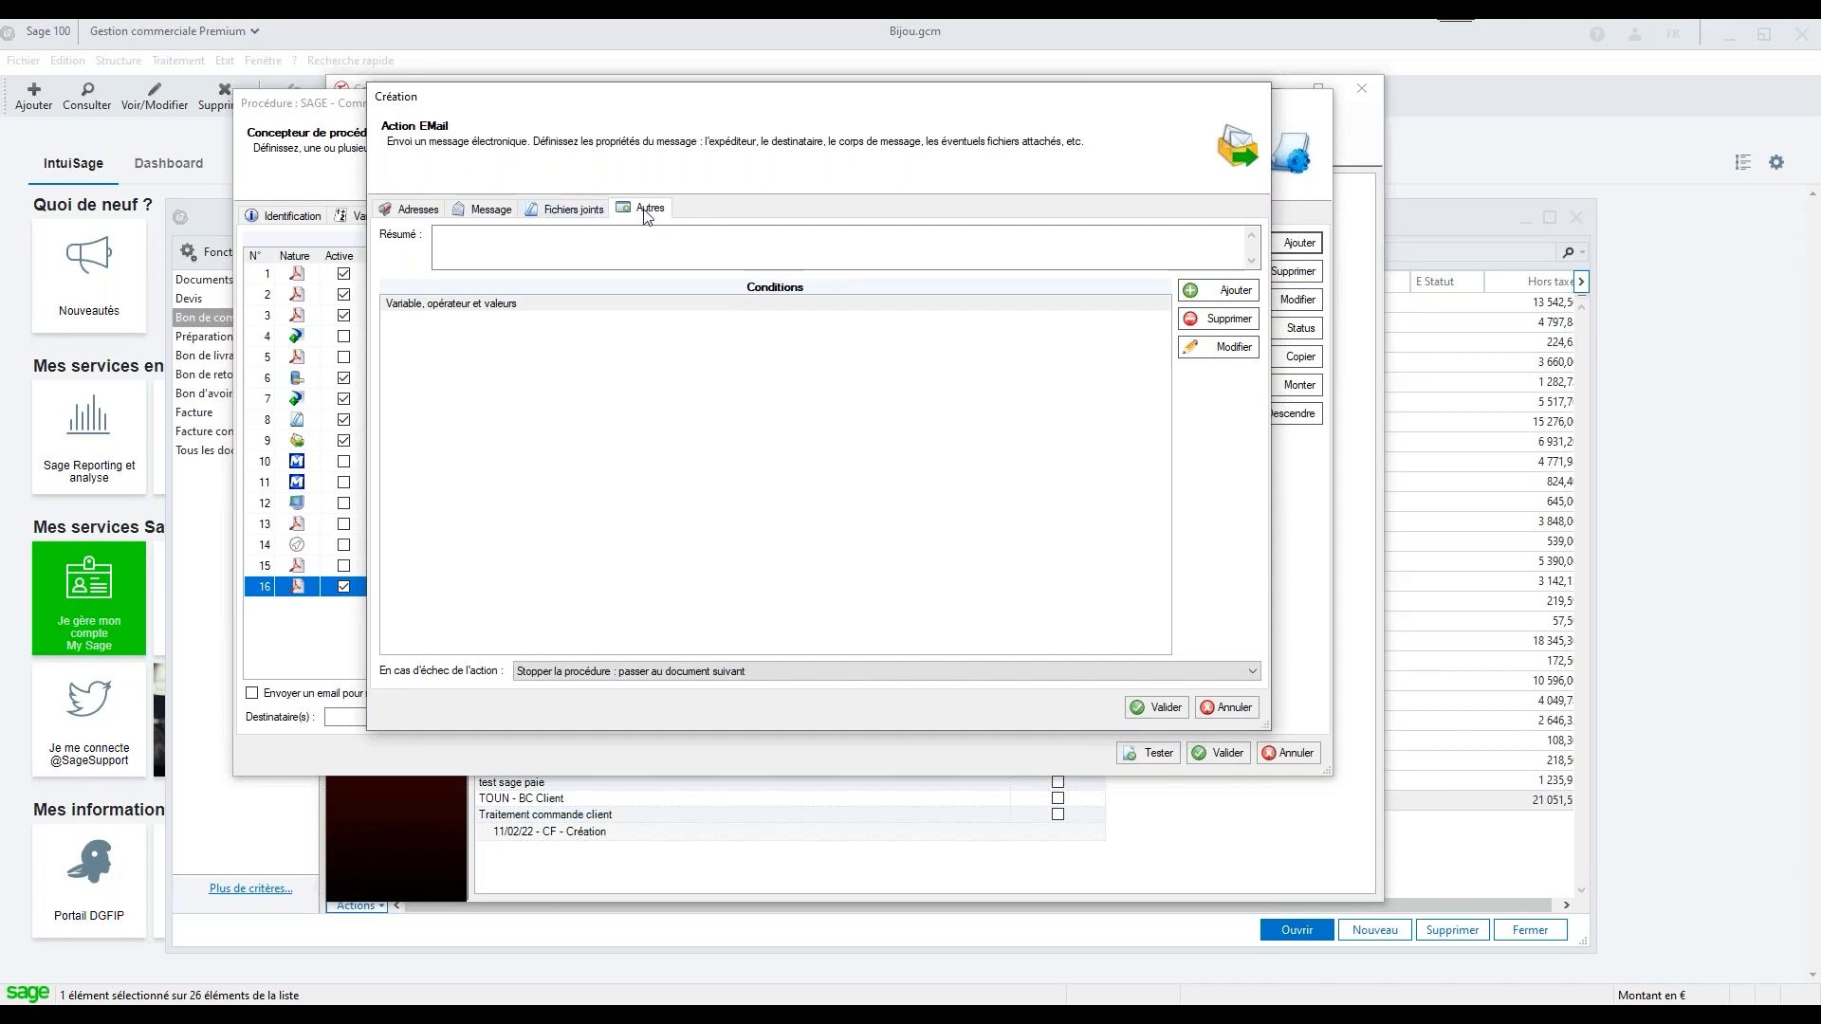
left_click(1229, 300)
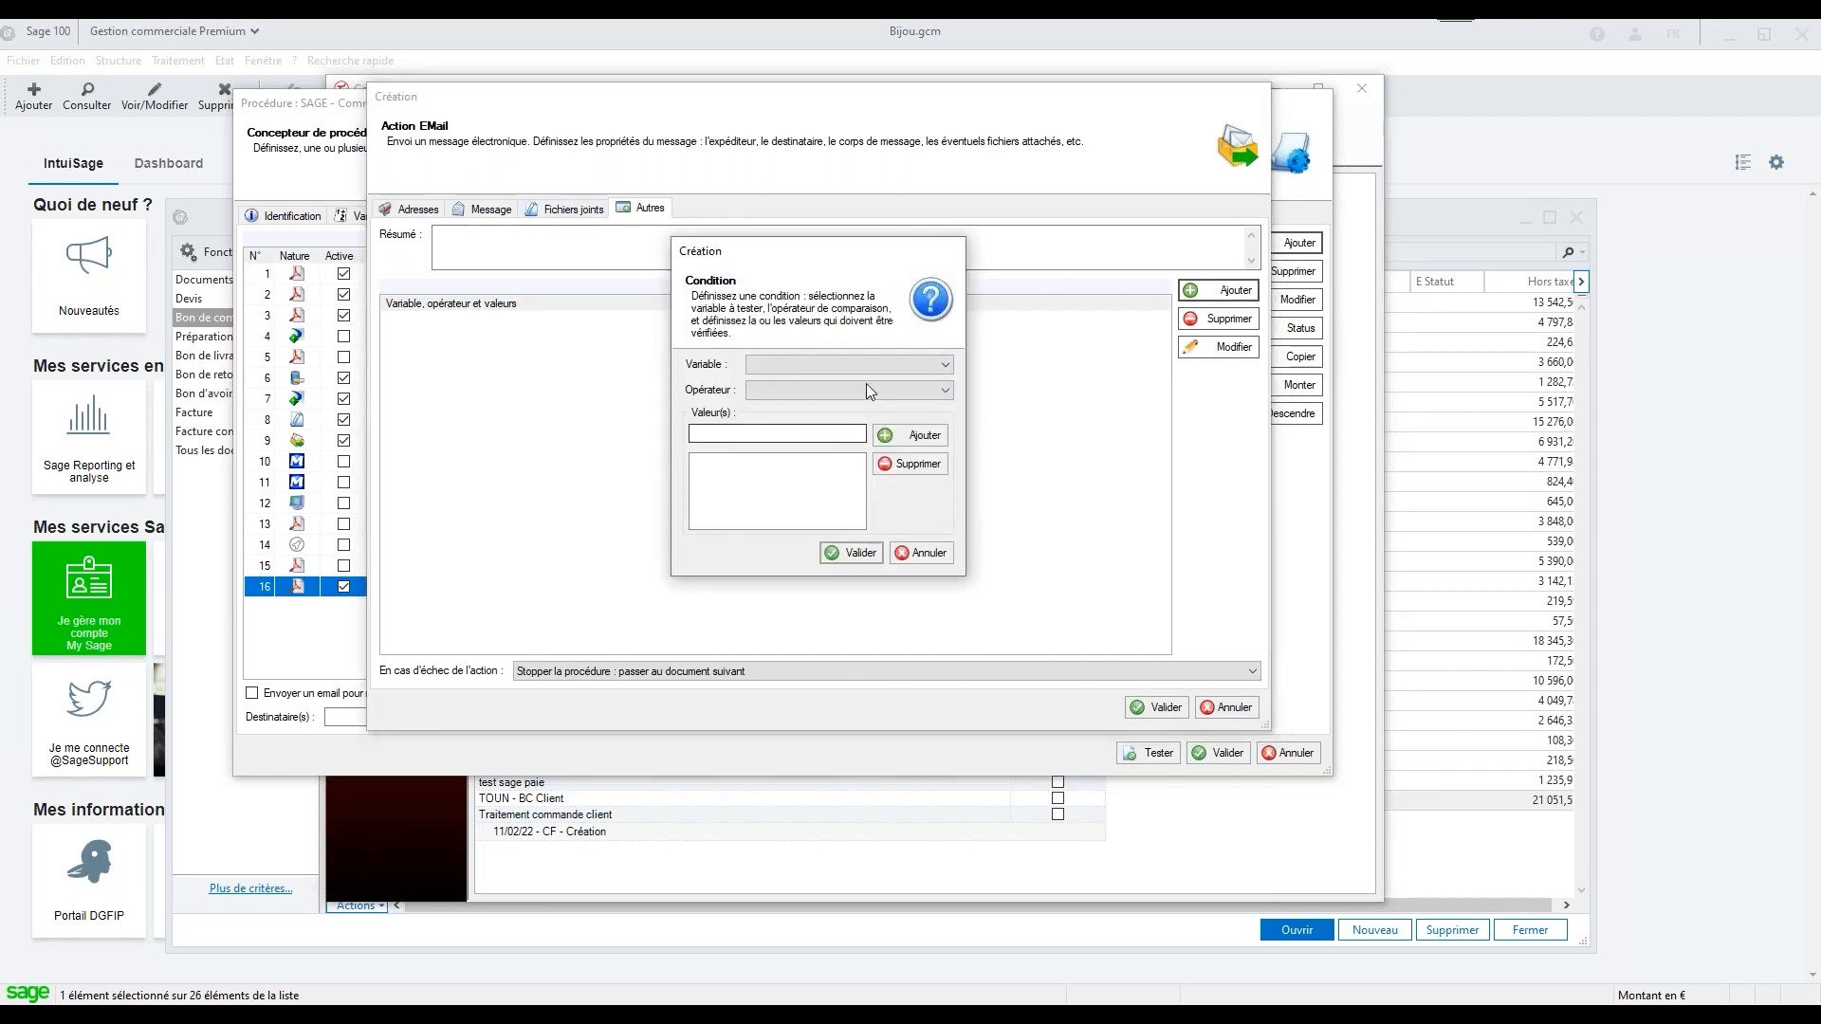
left_click(867, 372)
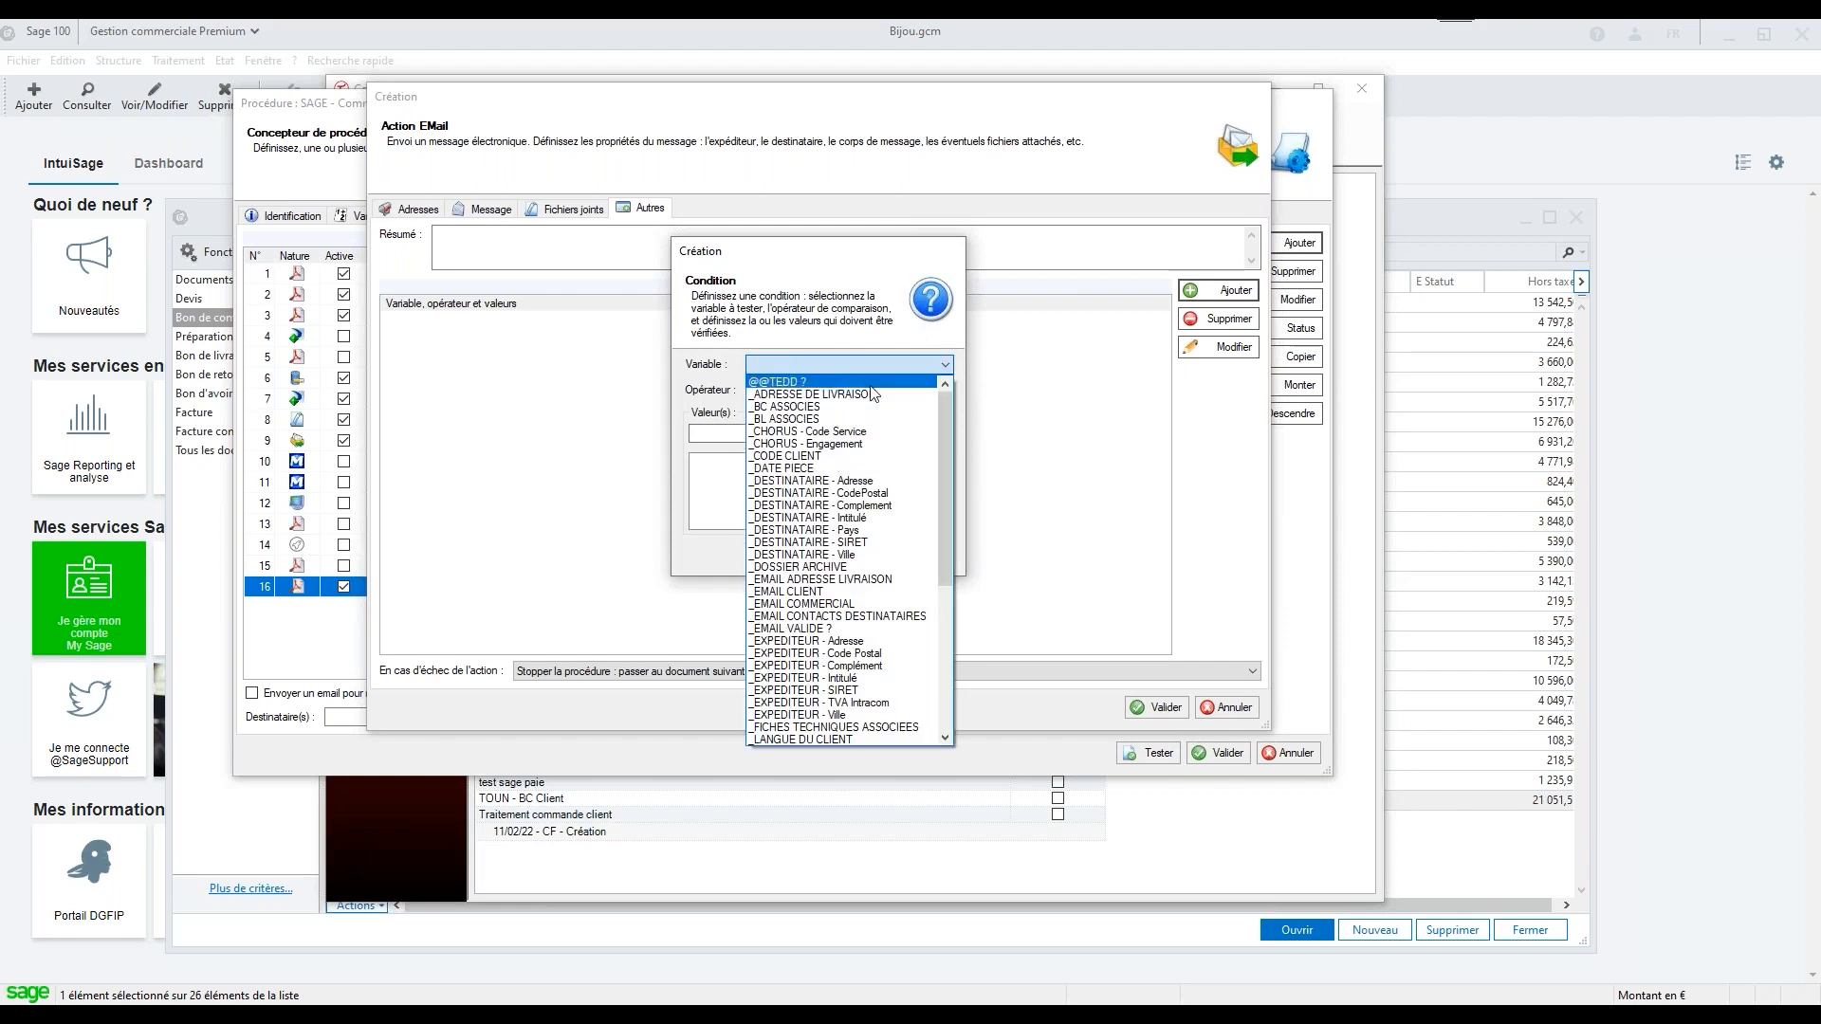
left_click(858, 592)
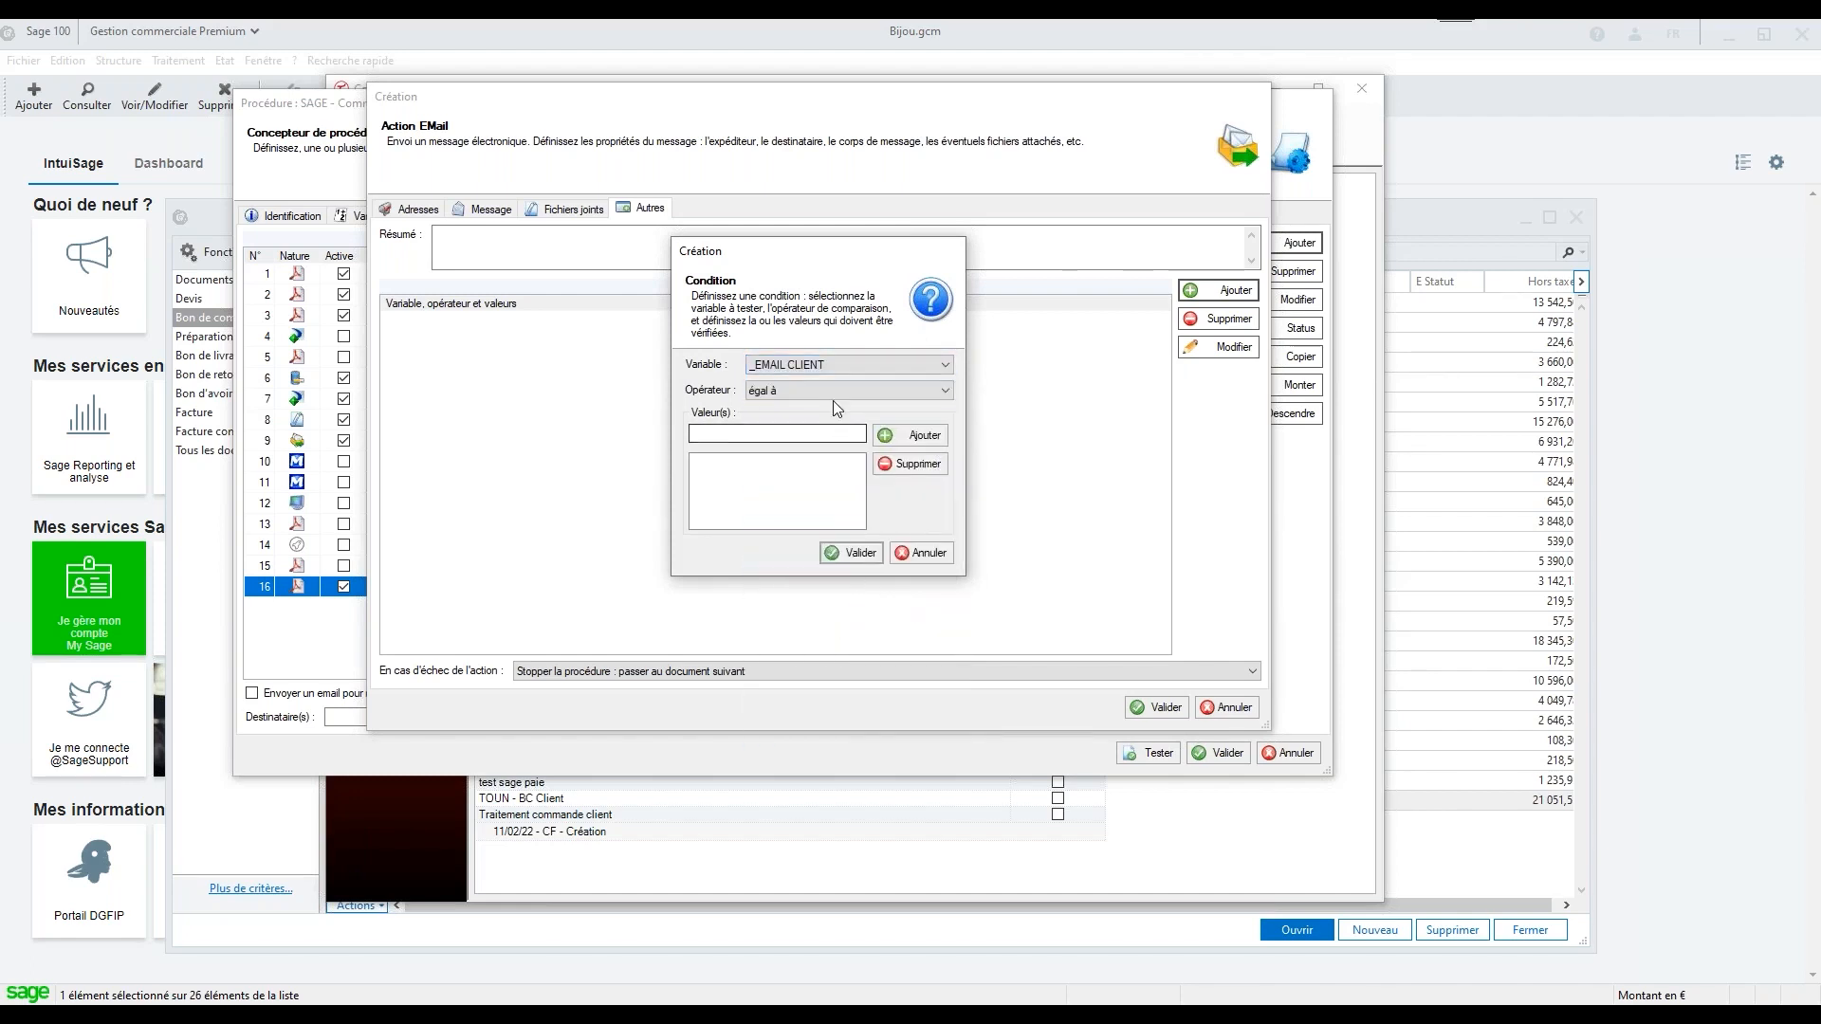
left_click(833, 391)
left_click(825, 423)
left_click(916, 439)
left_click(856, 554)
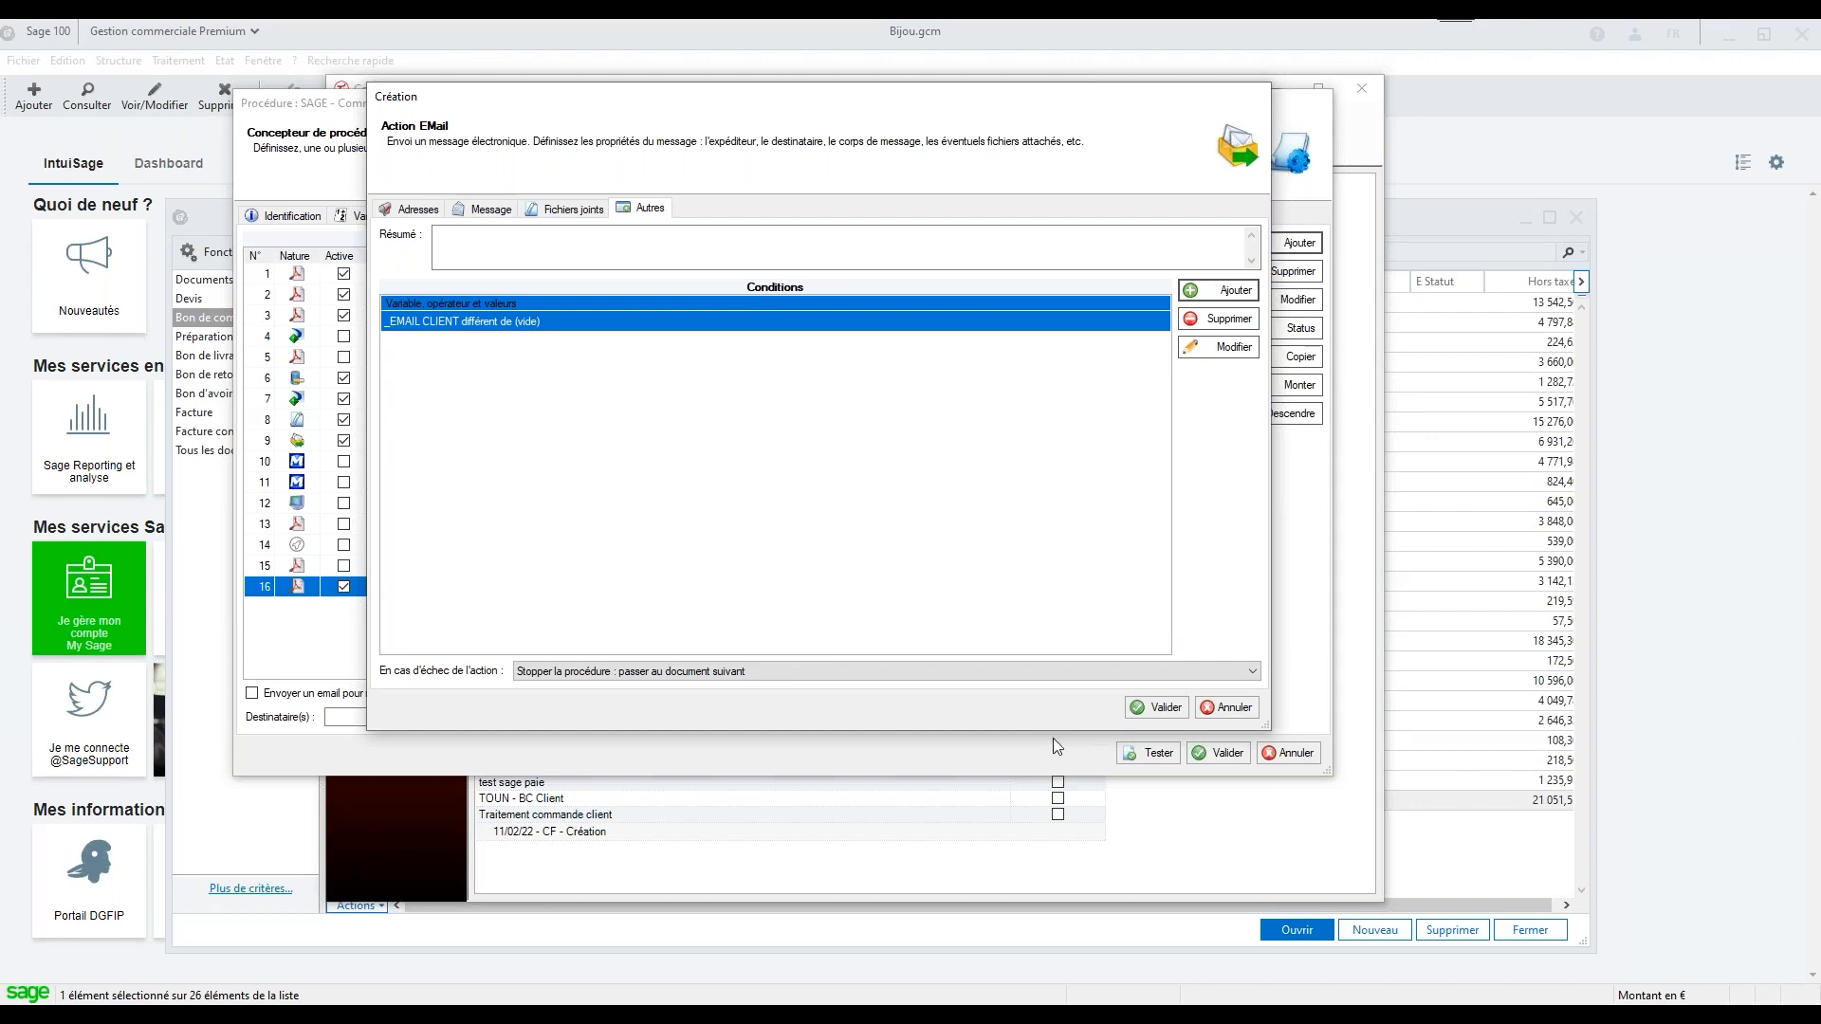
left_click(1251, 713)
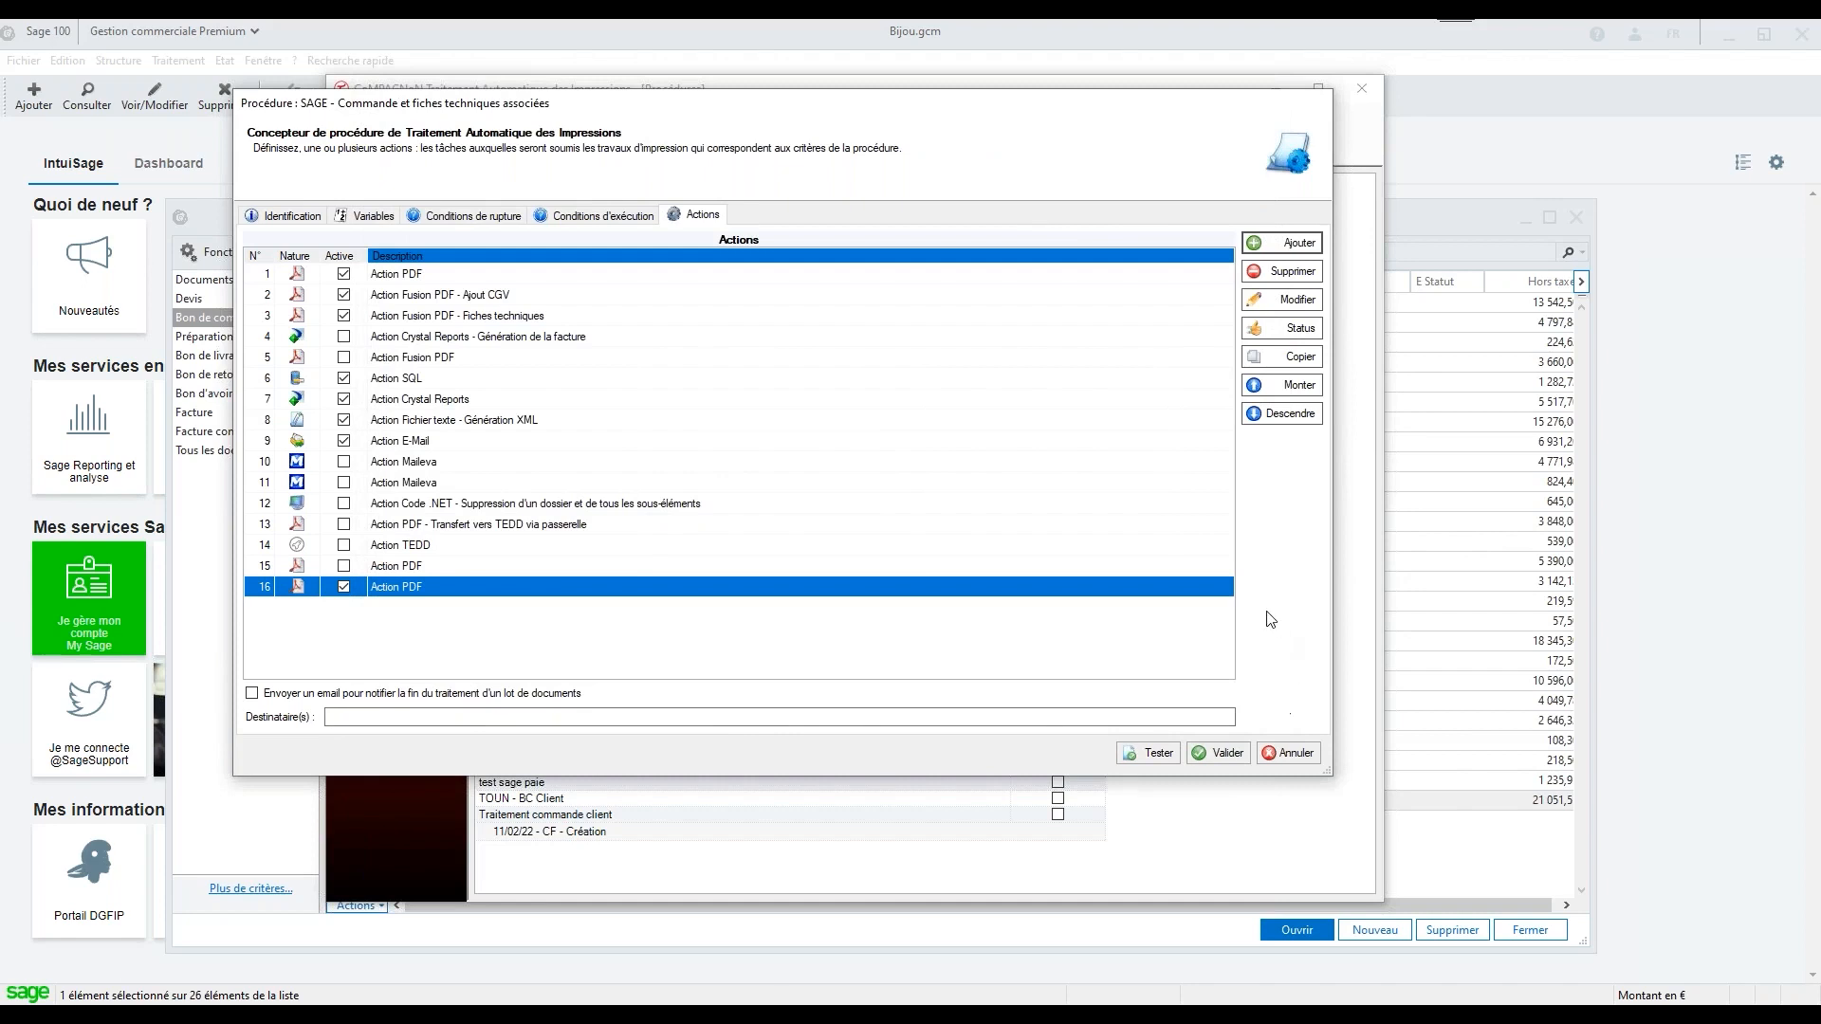
Start adding an action and select Envoyer un email, followed by Exécuter une instruction SQL, to present these action types
left_click(1288, 246)
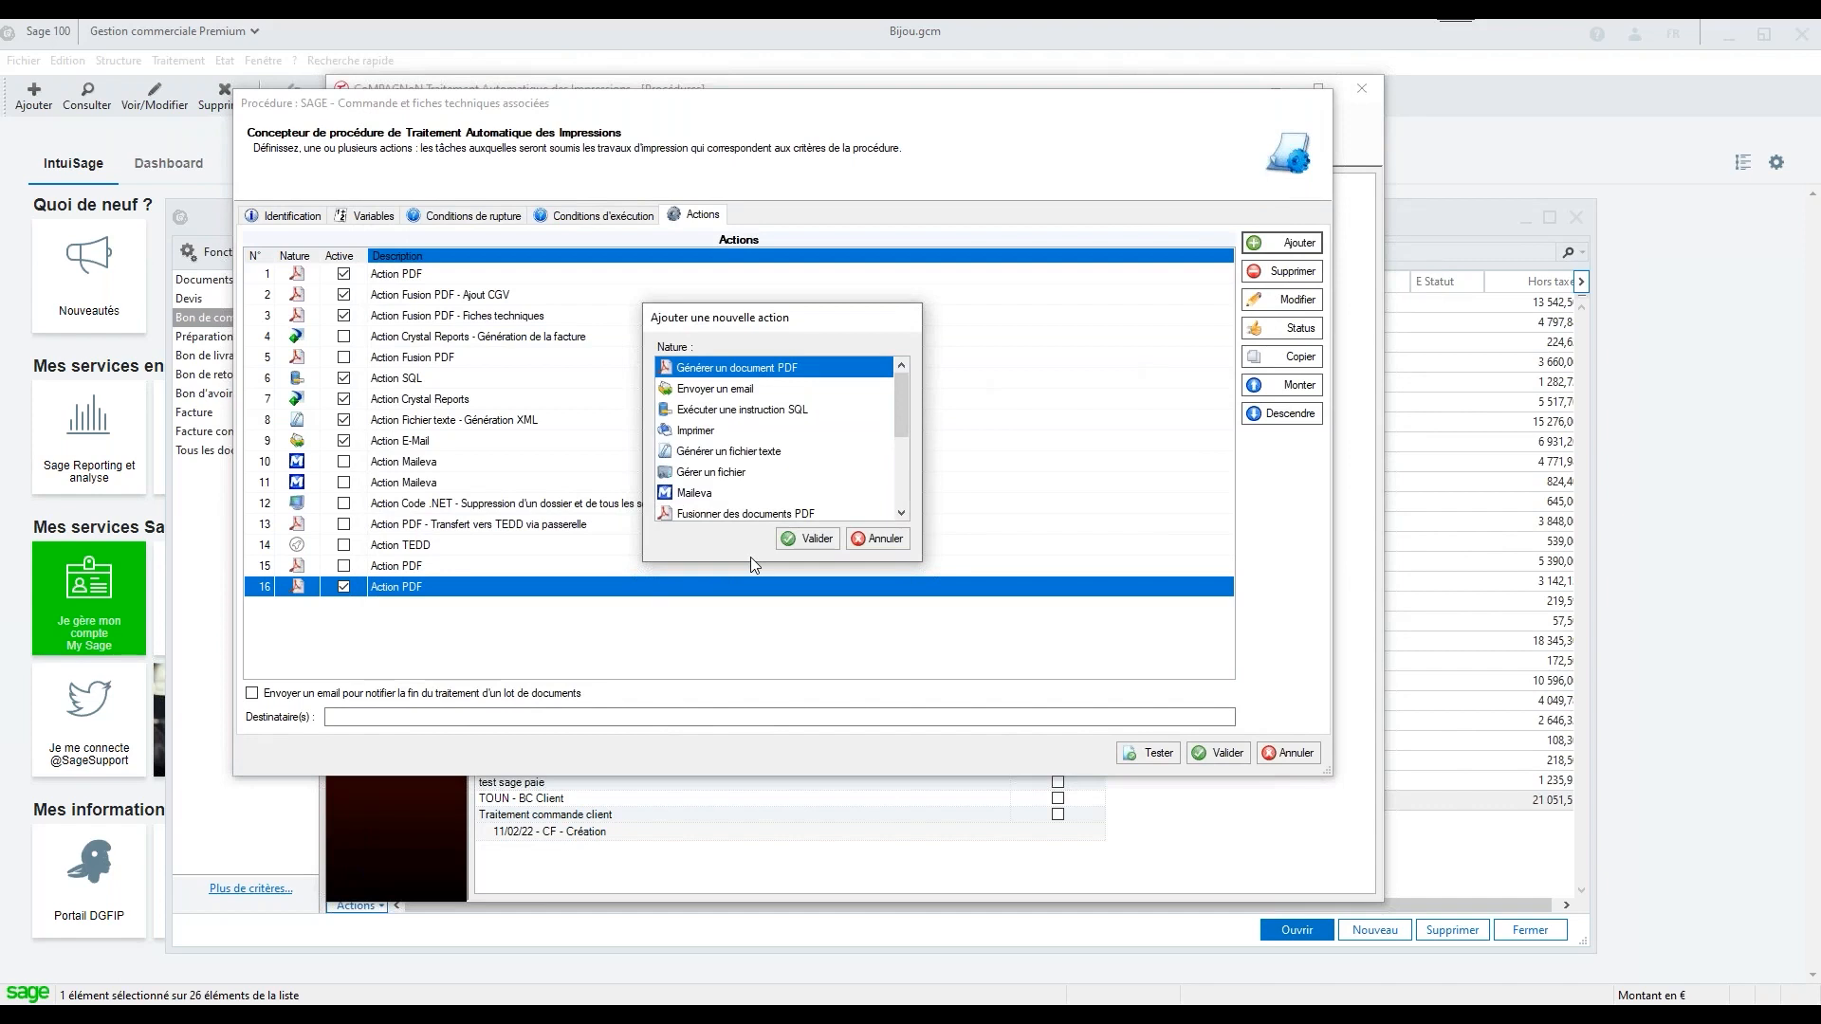
left_click(744, 387)
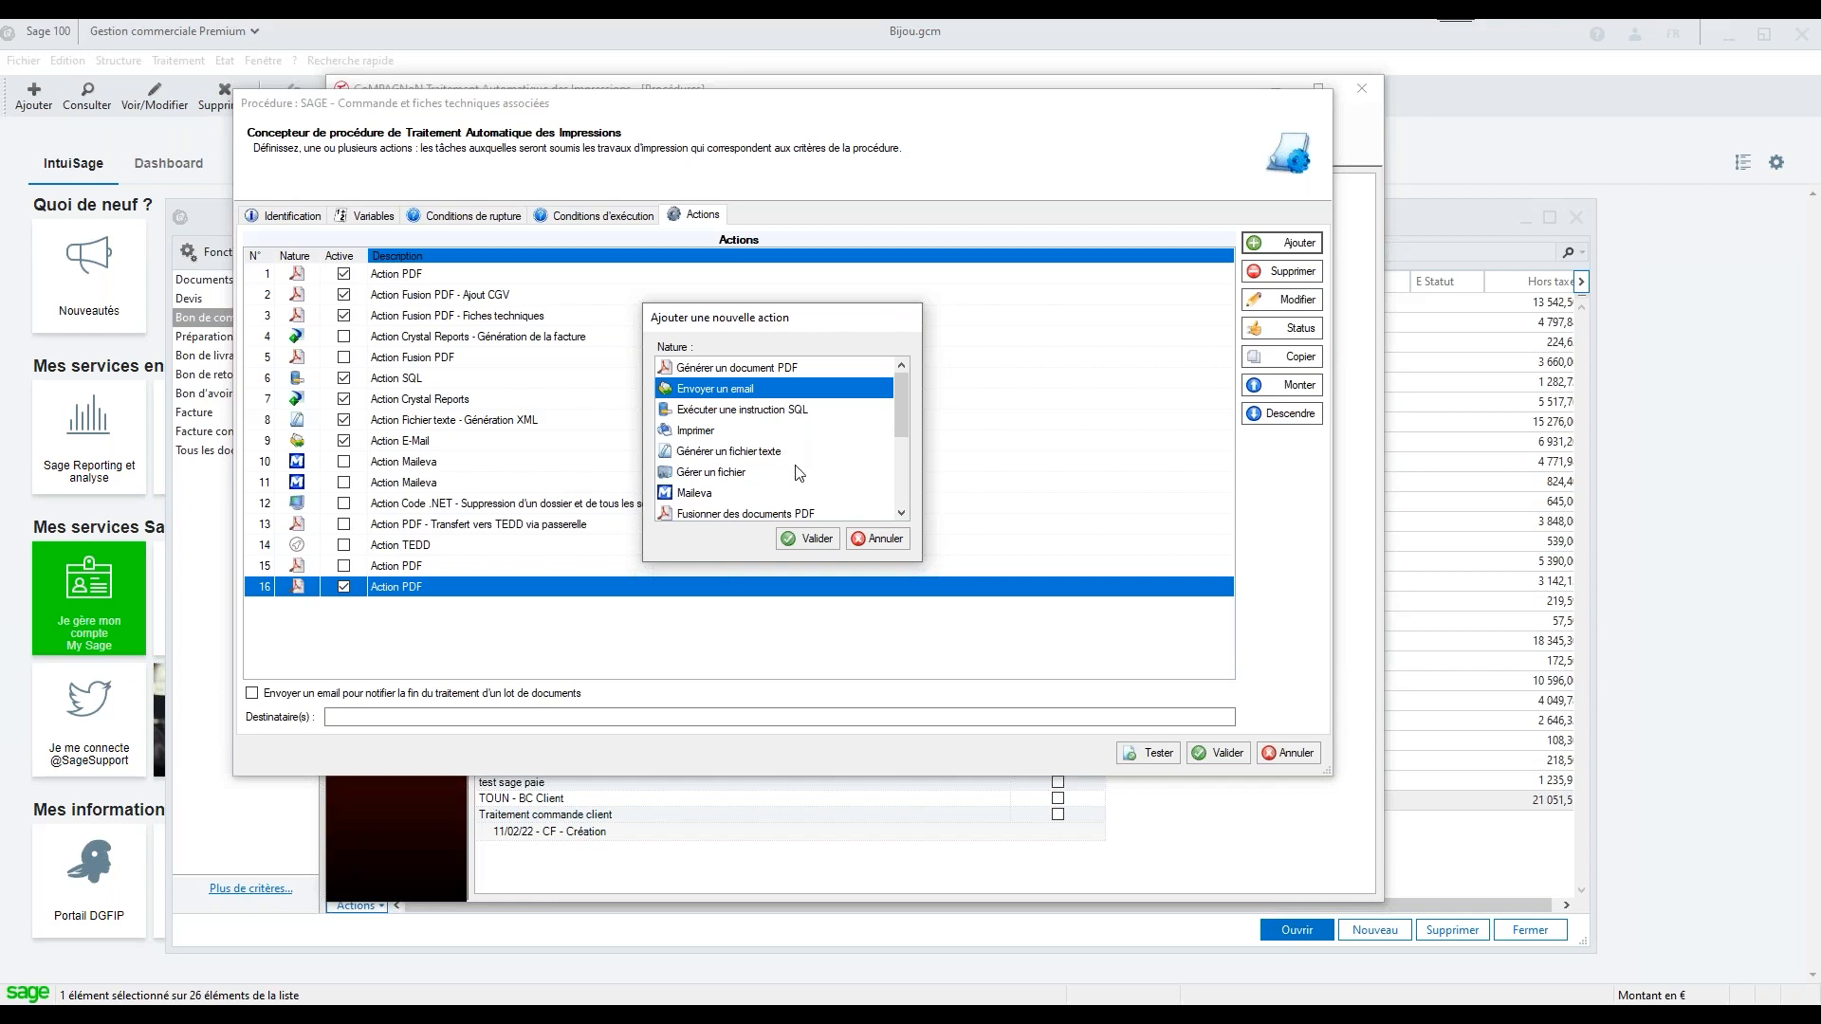
left_click(786, 415)
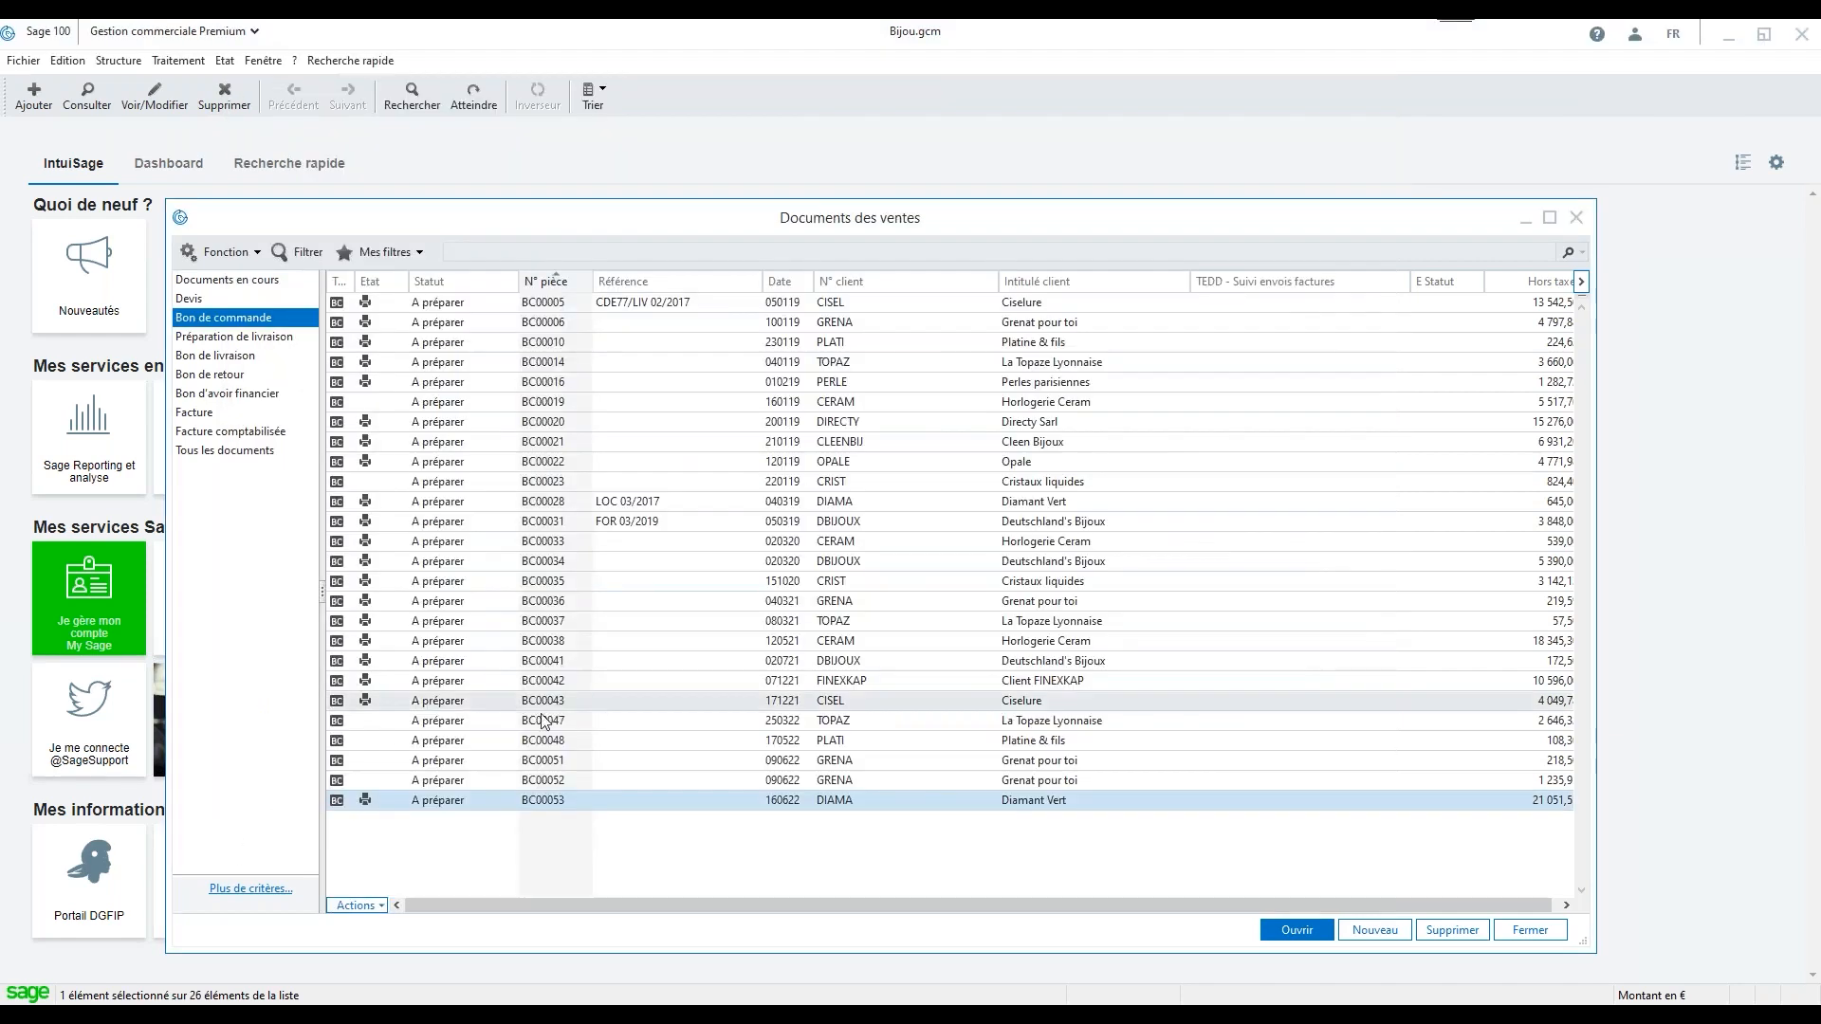
Open order BC00053 in the sales documents, highlight its Commentaires text, and return to the procedure
double_click(565, 802)
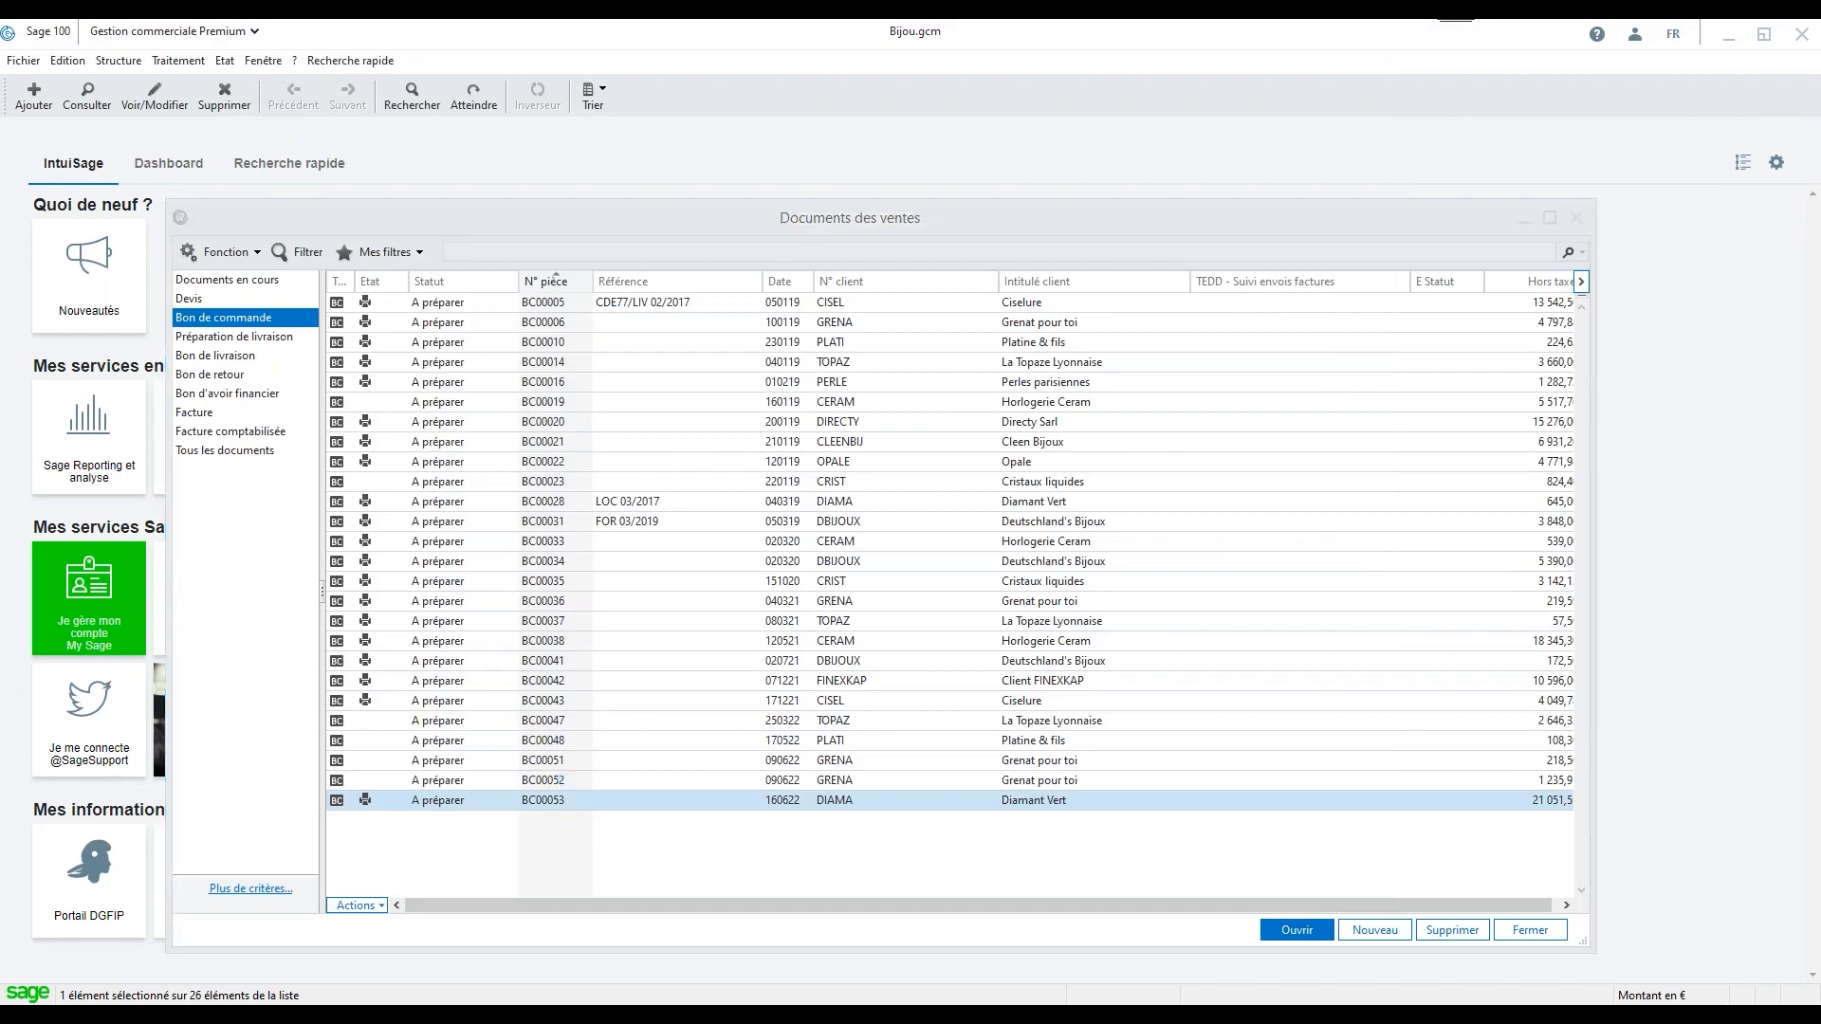
left_click_drag(742, 289, 664, 365)
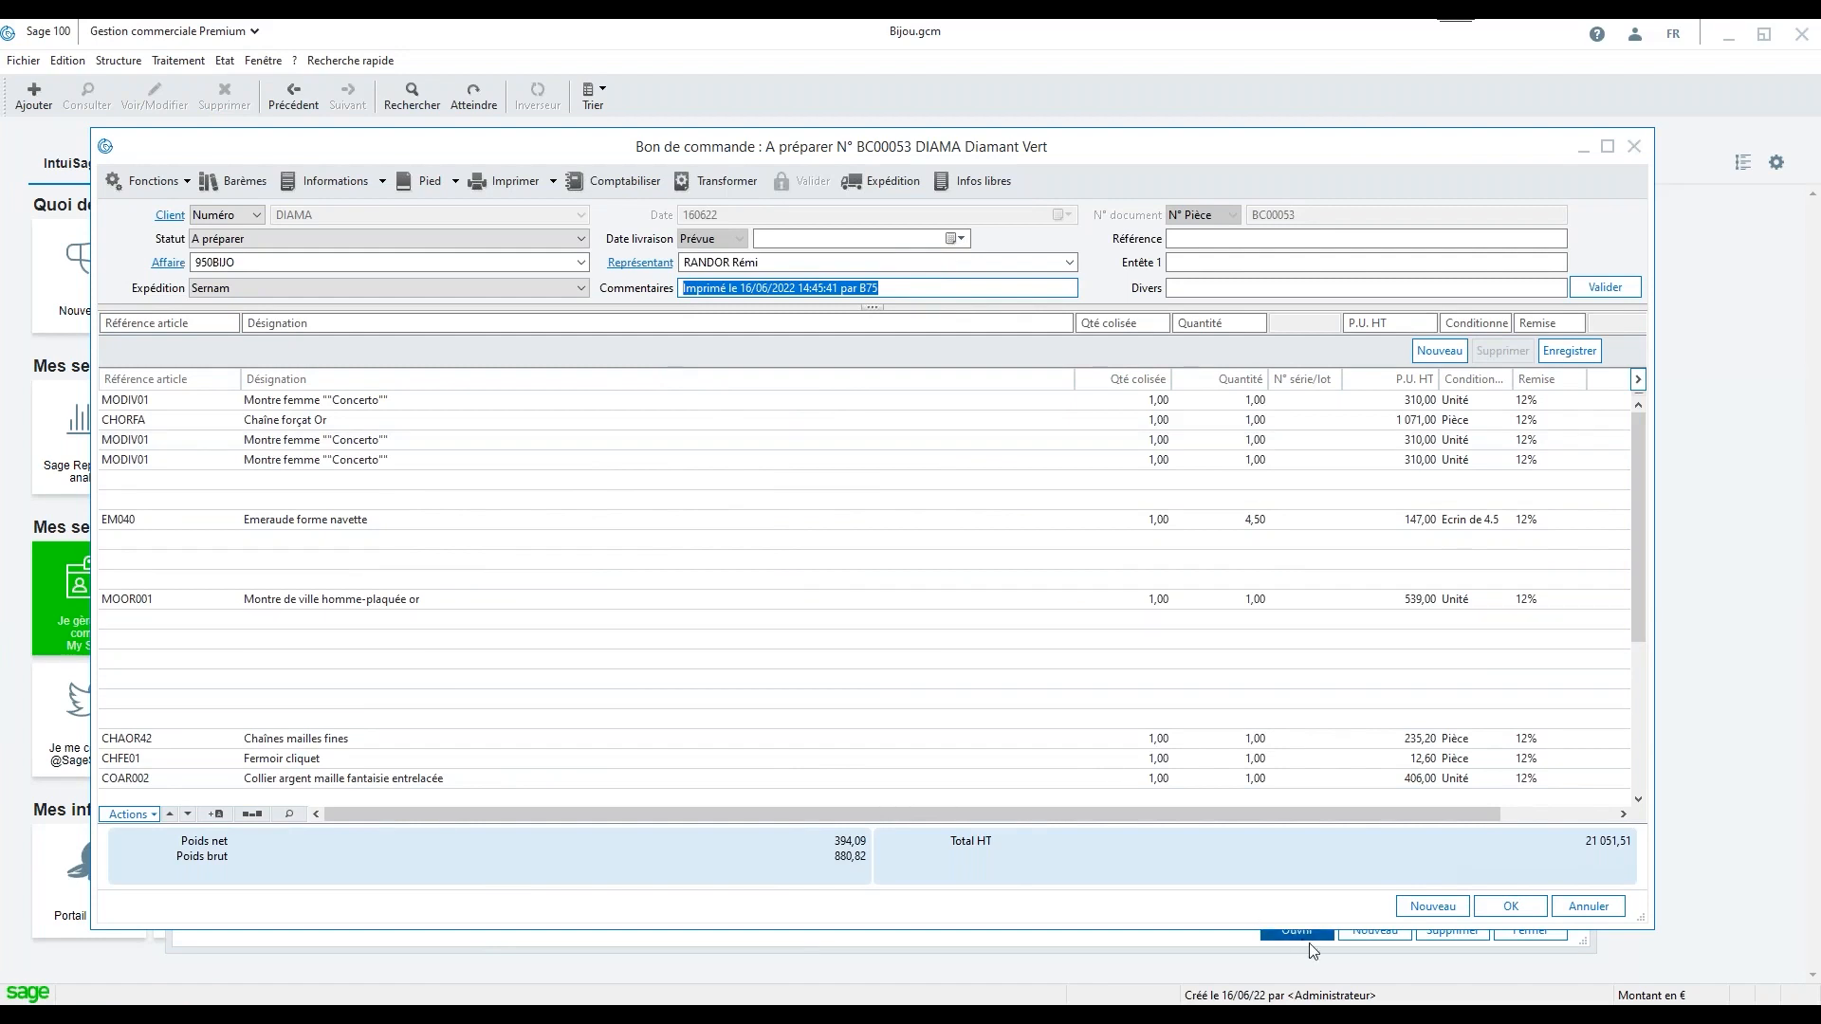
mouse_move(1314, 1013)
left_click(1375, 952)
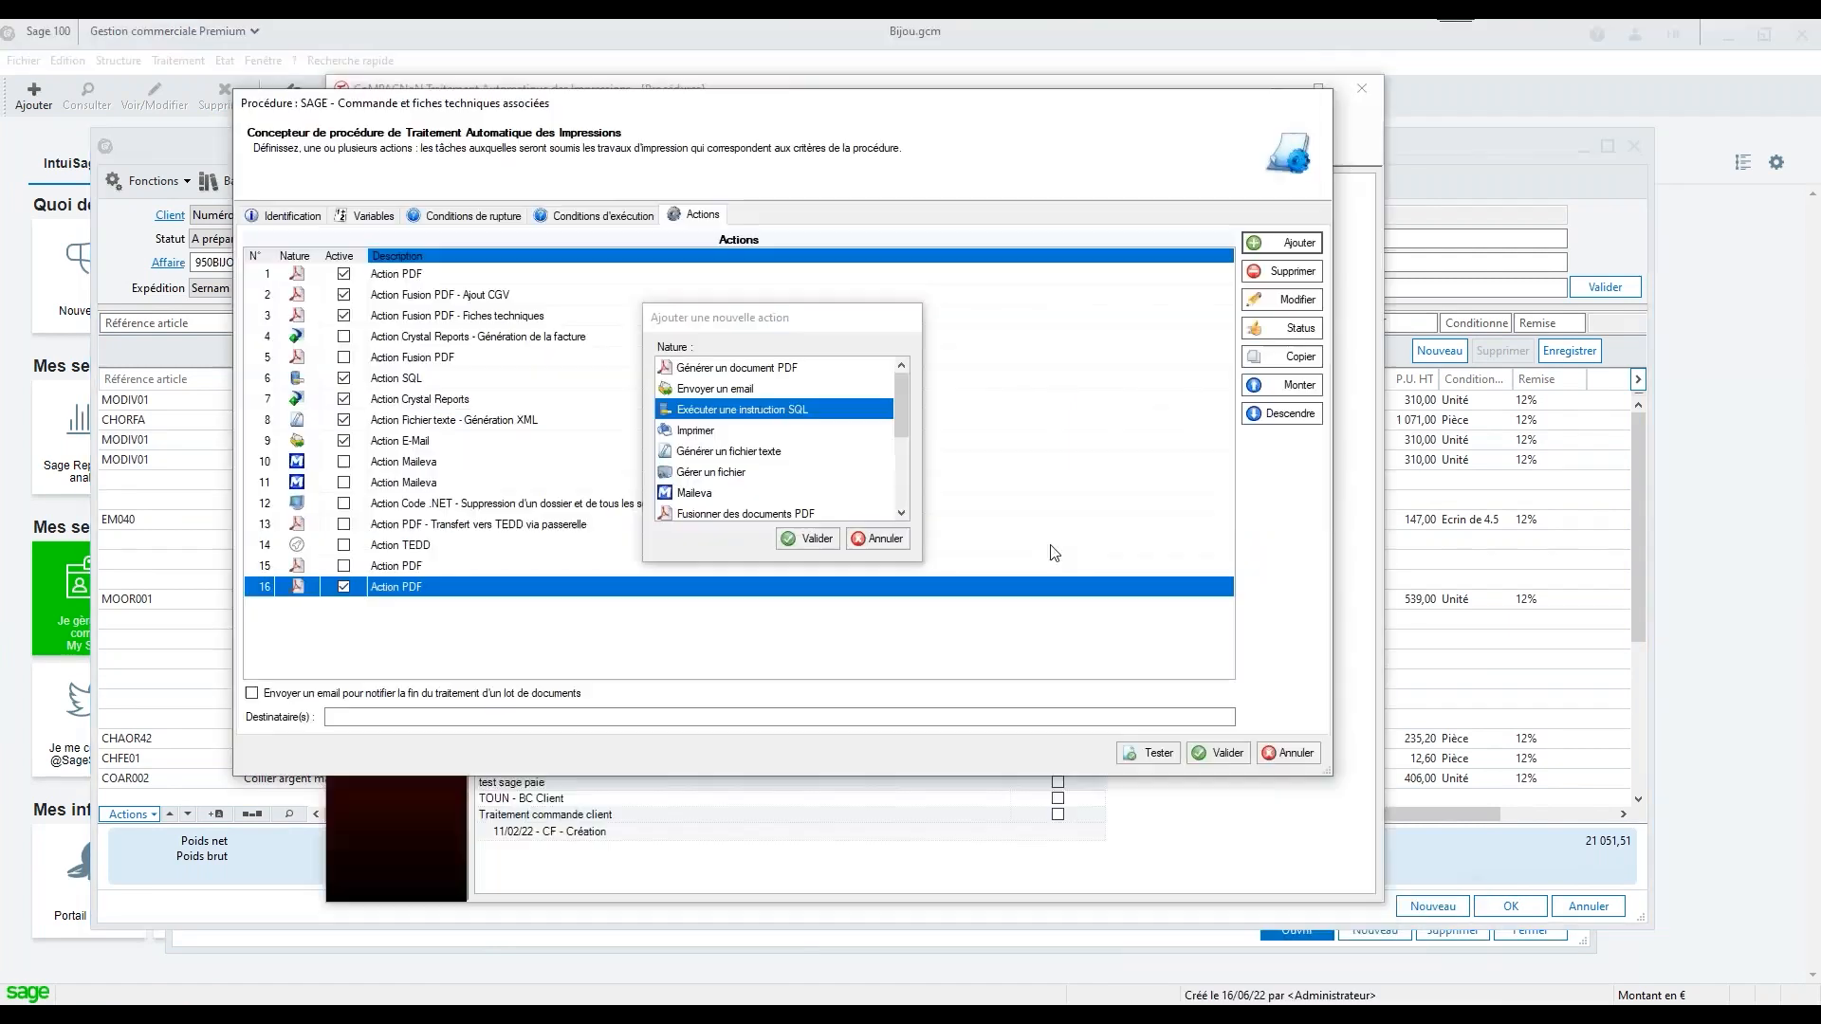
Start an Imprimer action on printer iR-ADV C2020i, check the printer's properties, and discard the action
left_click(712, 437)
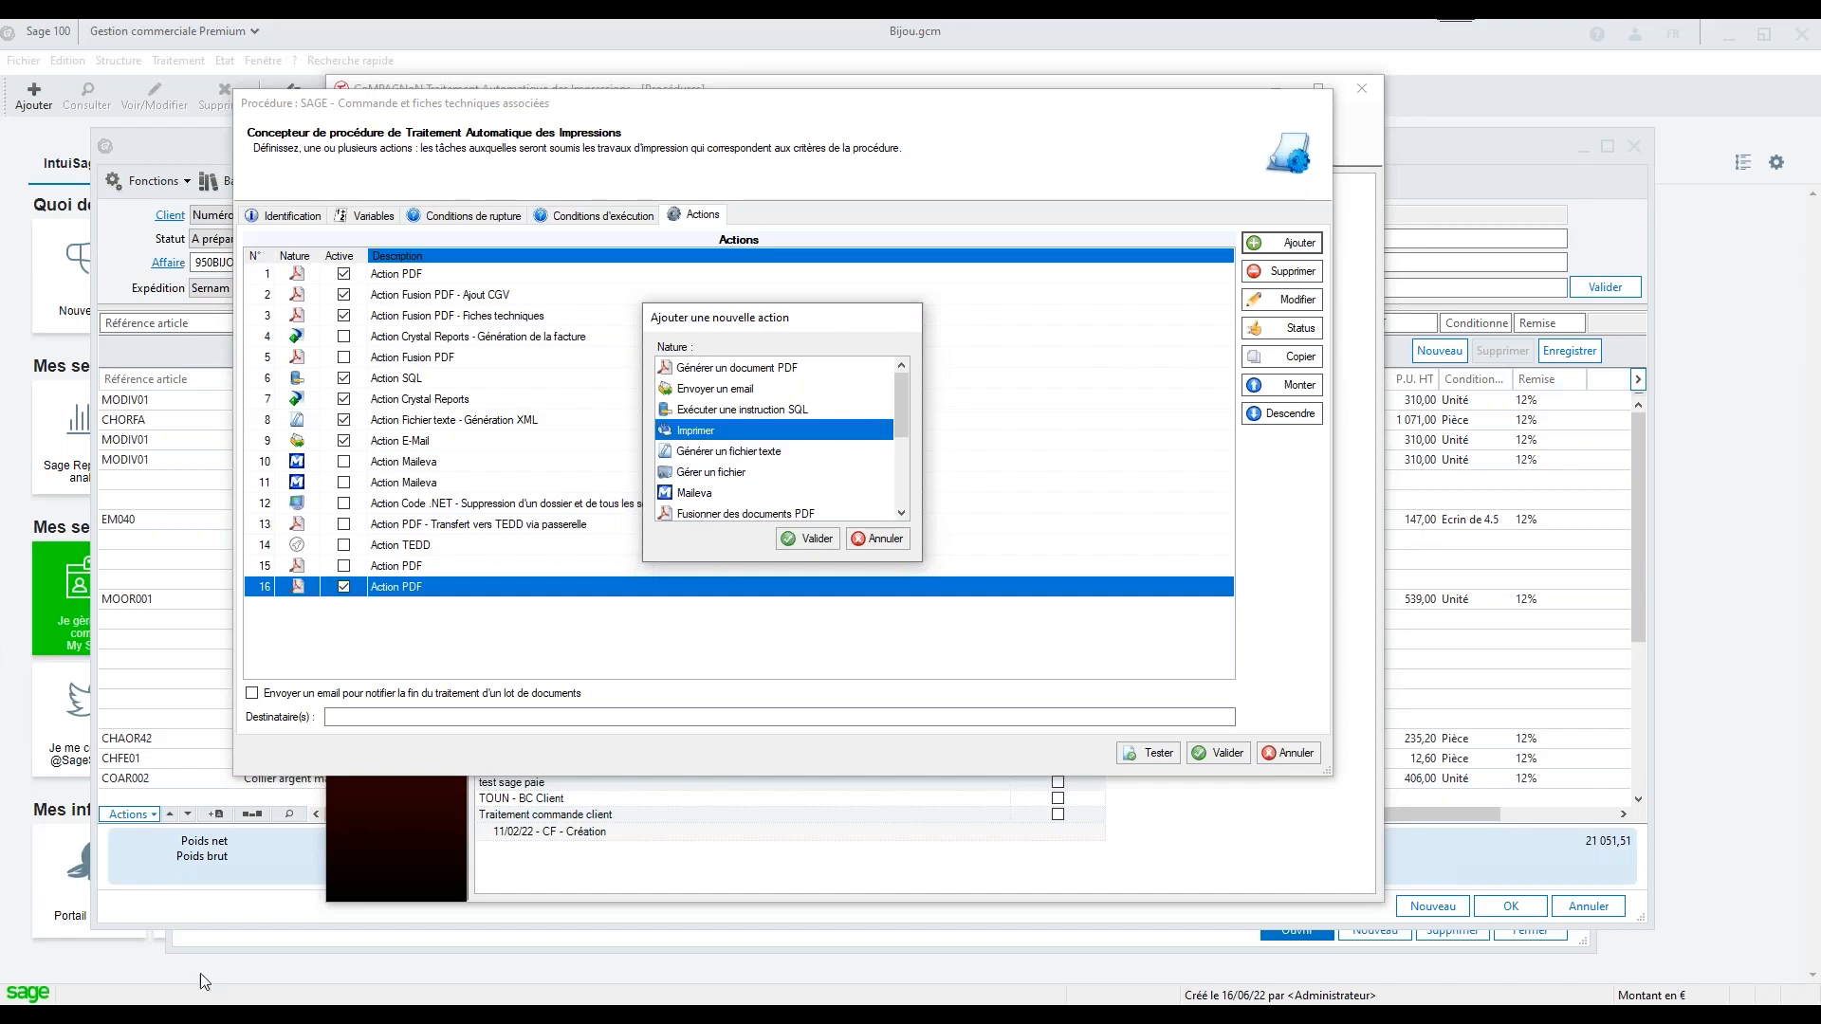
left_click(811, 539)
left_click(706, 375)
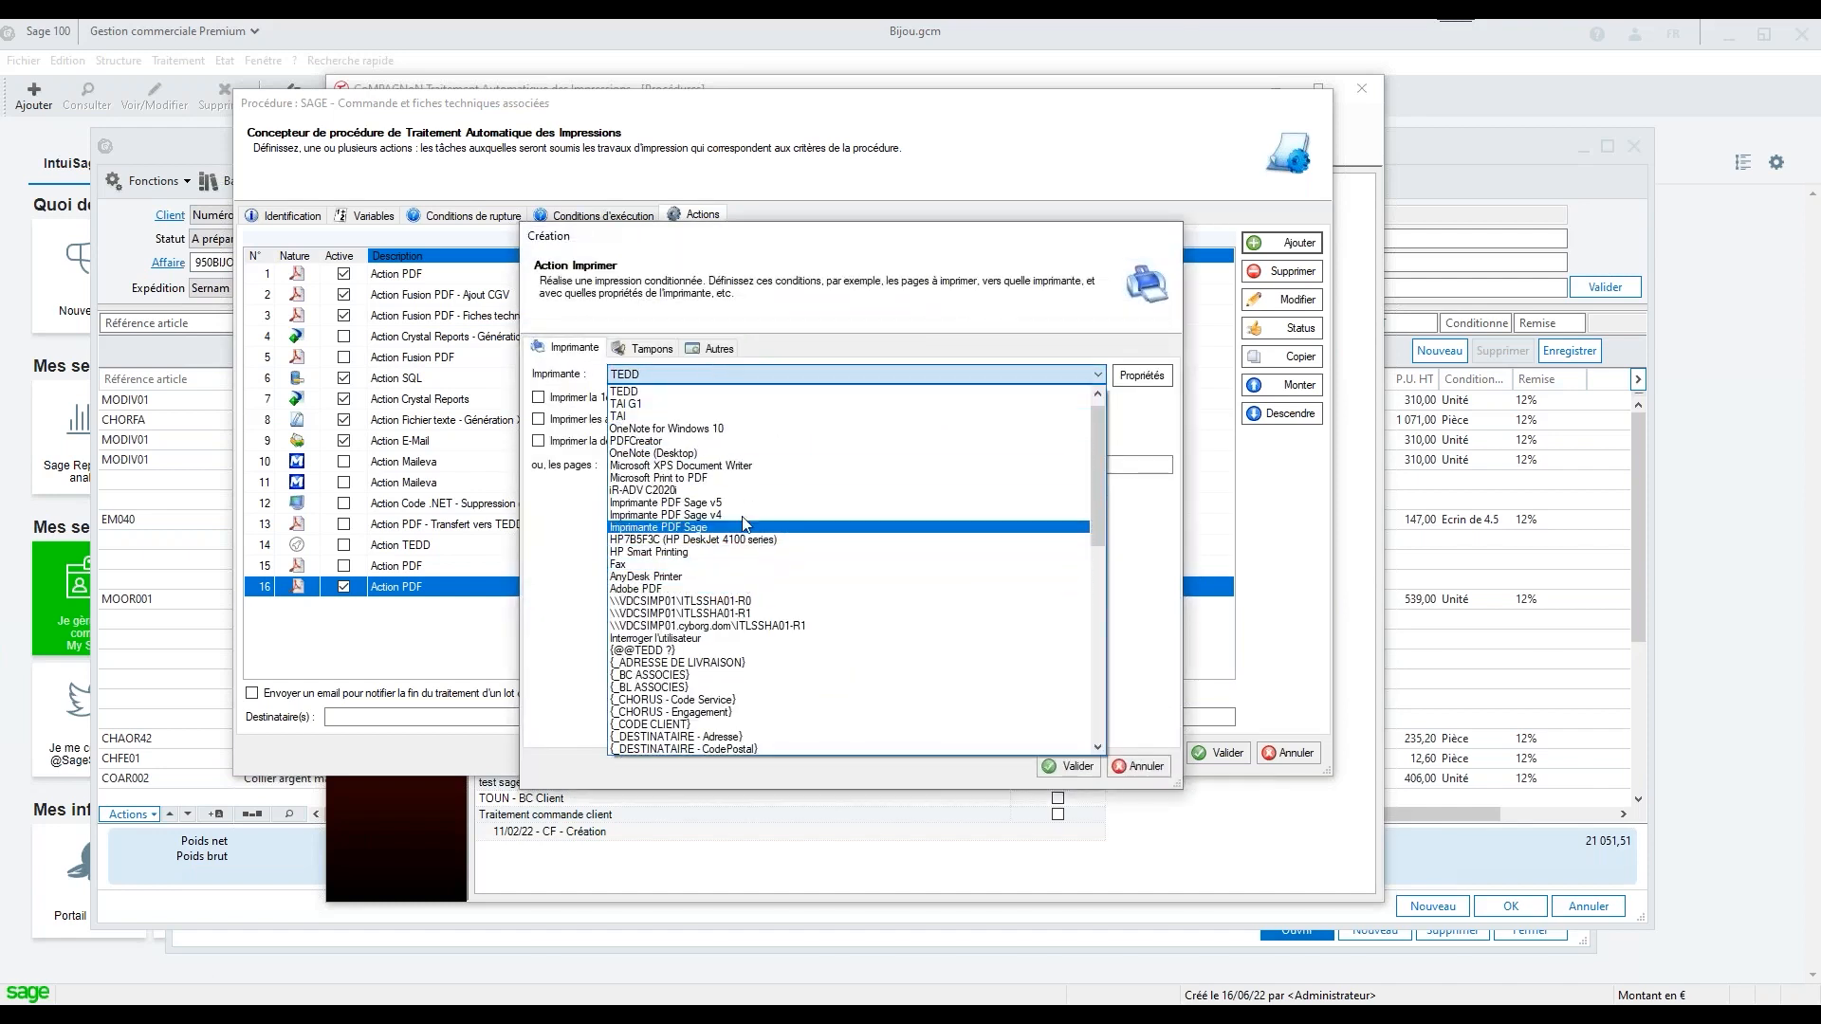
left_click(756, 490)
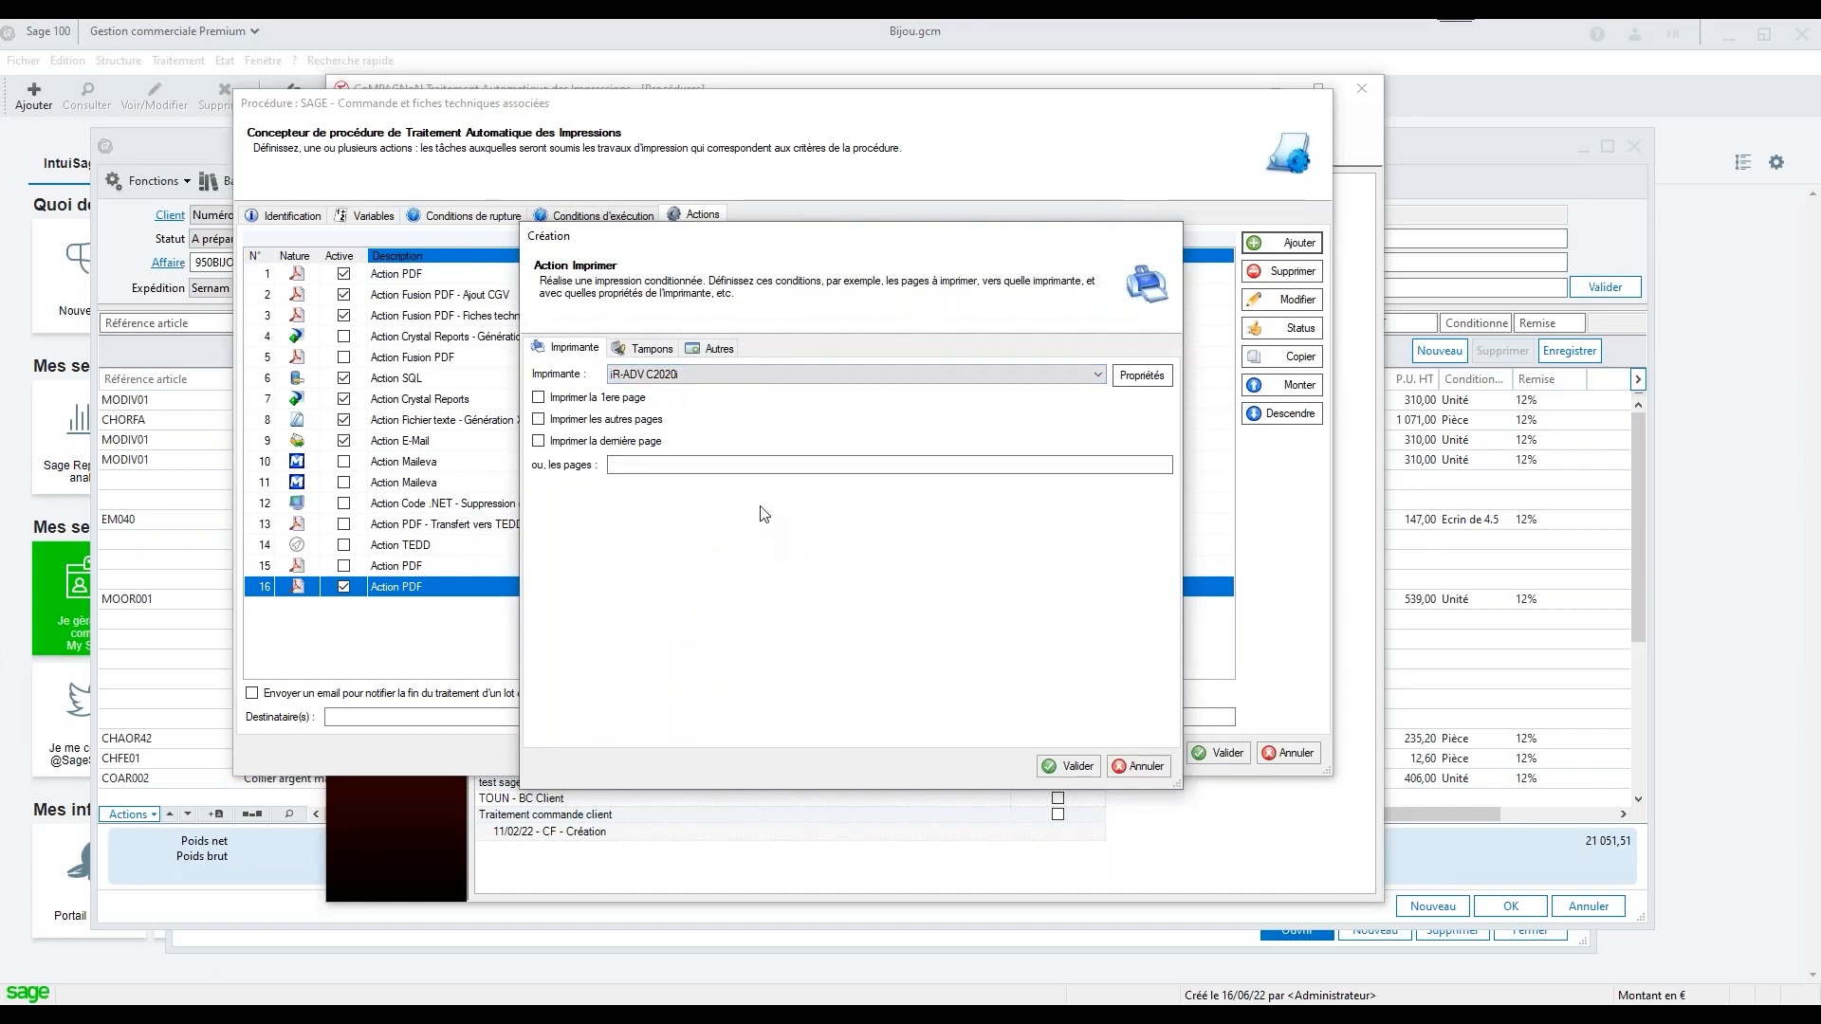
left_click(1142, 378)
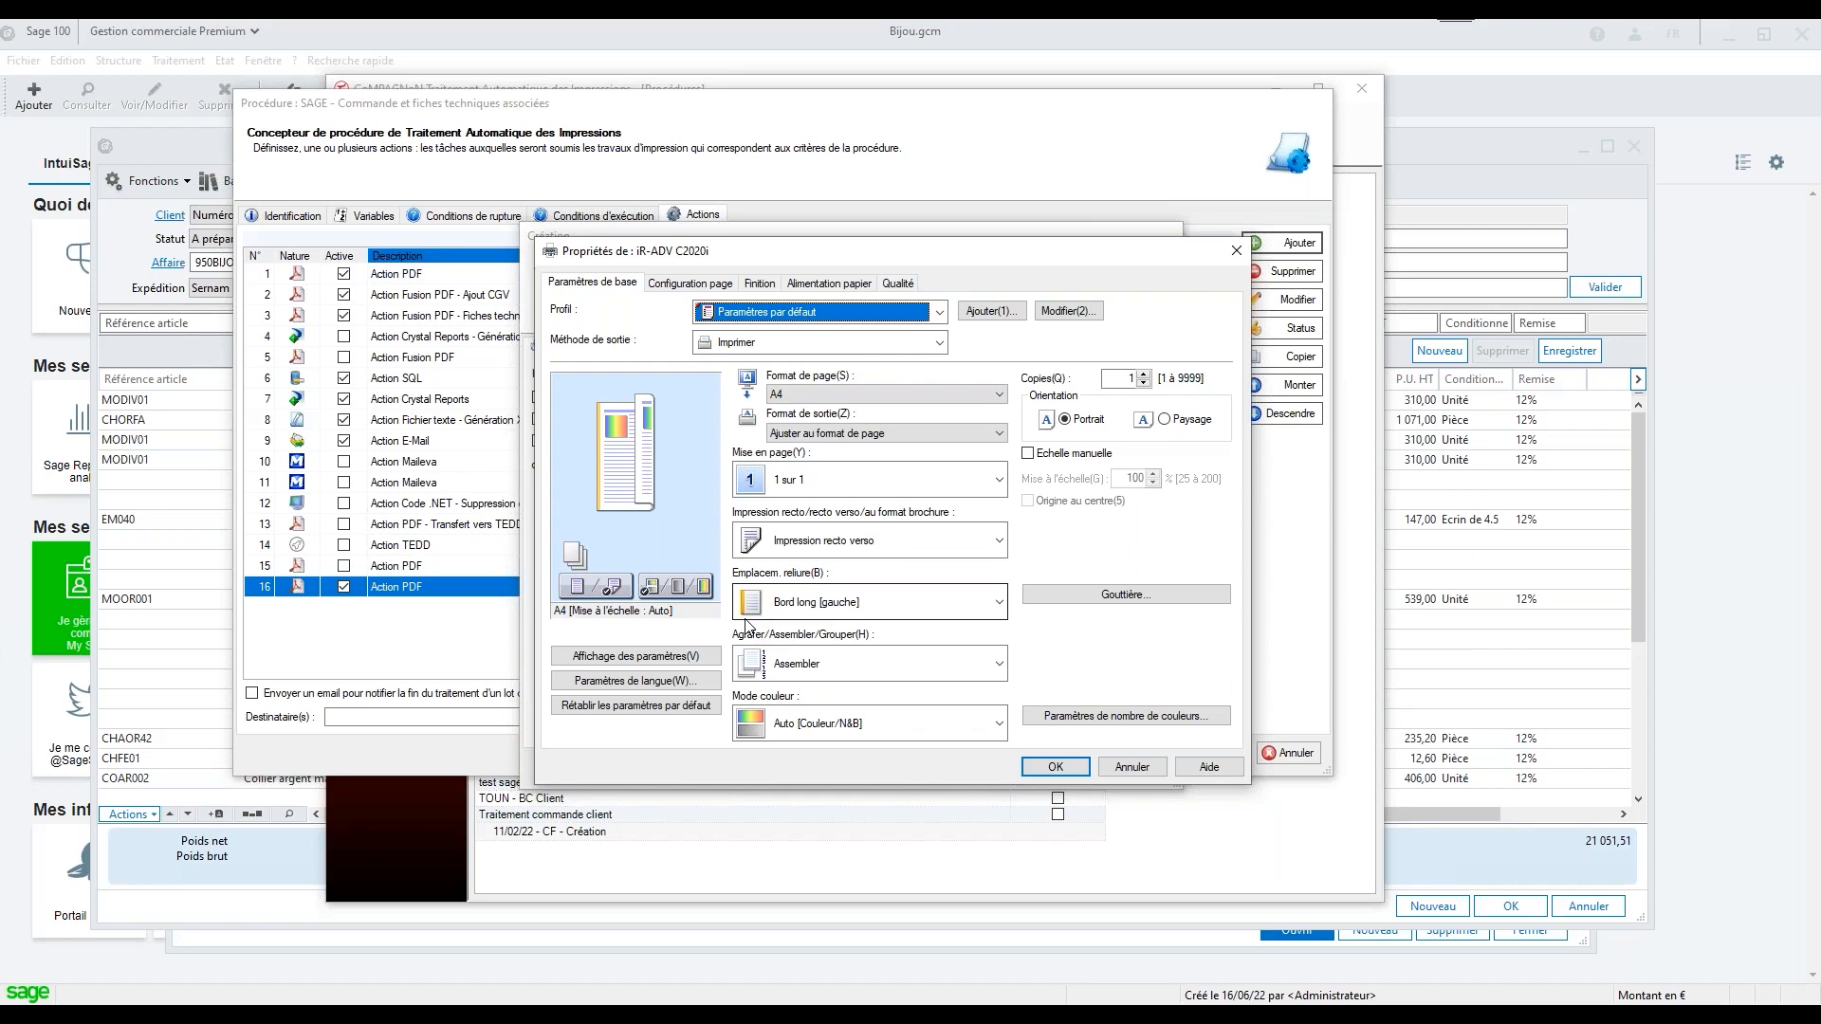
left_click(1111, 770)
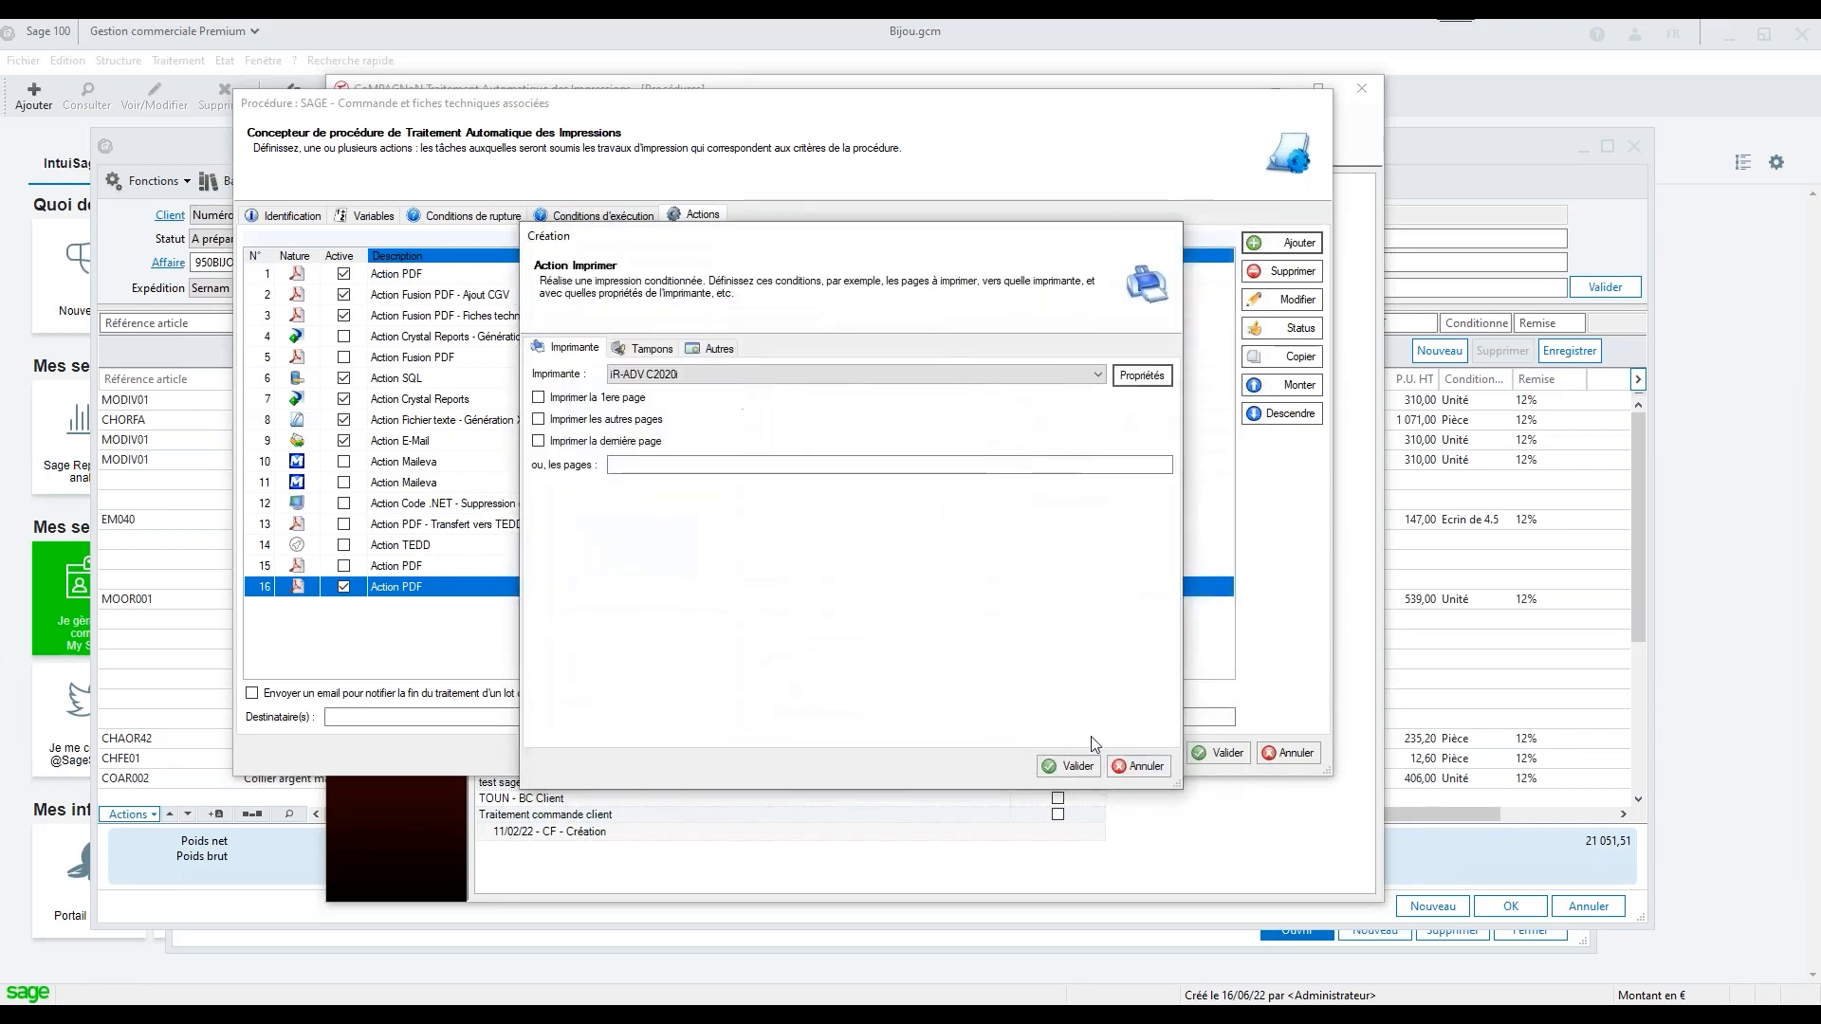
left_click(1154, 768)
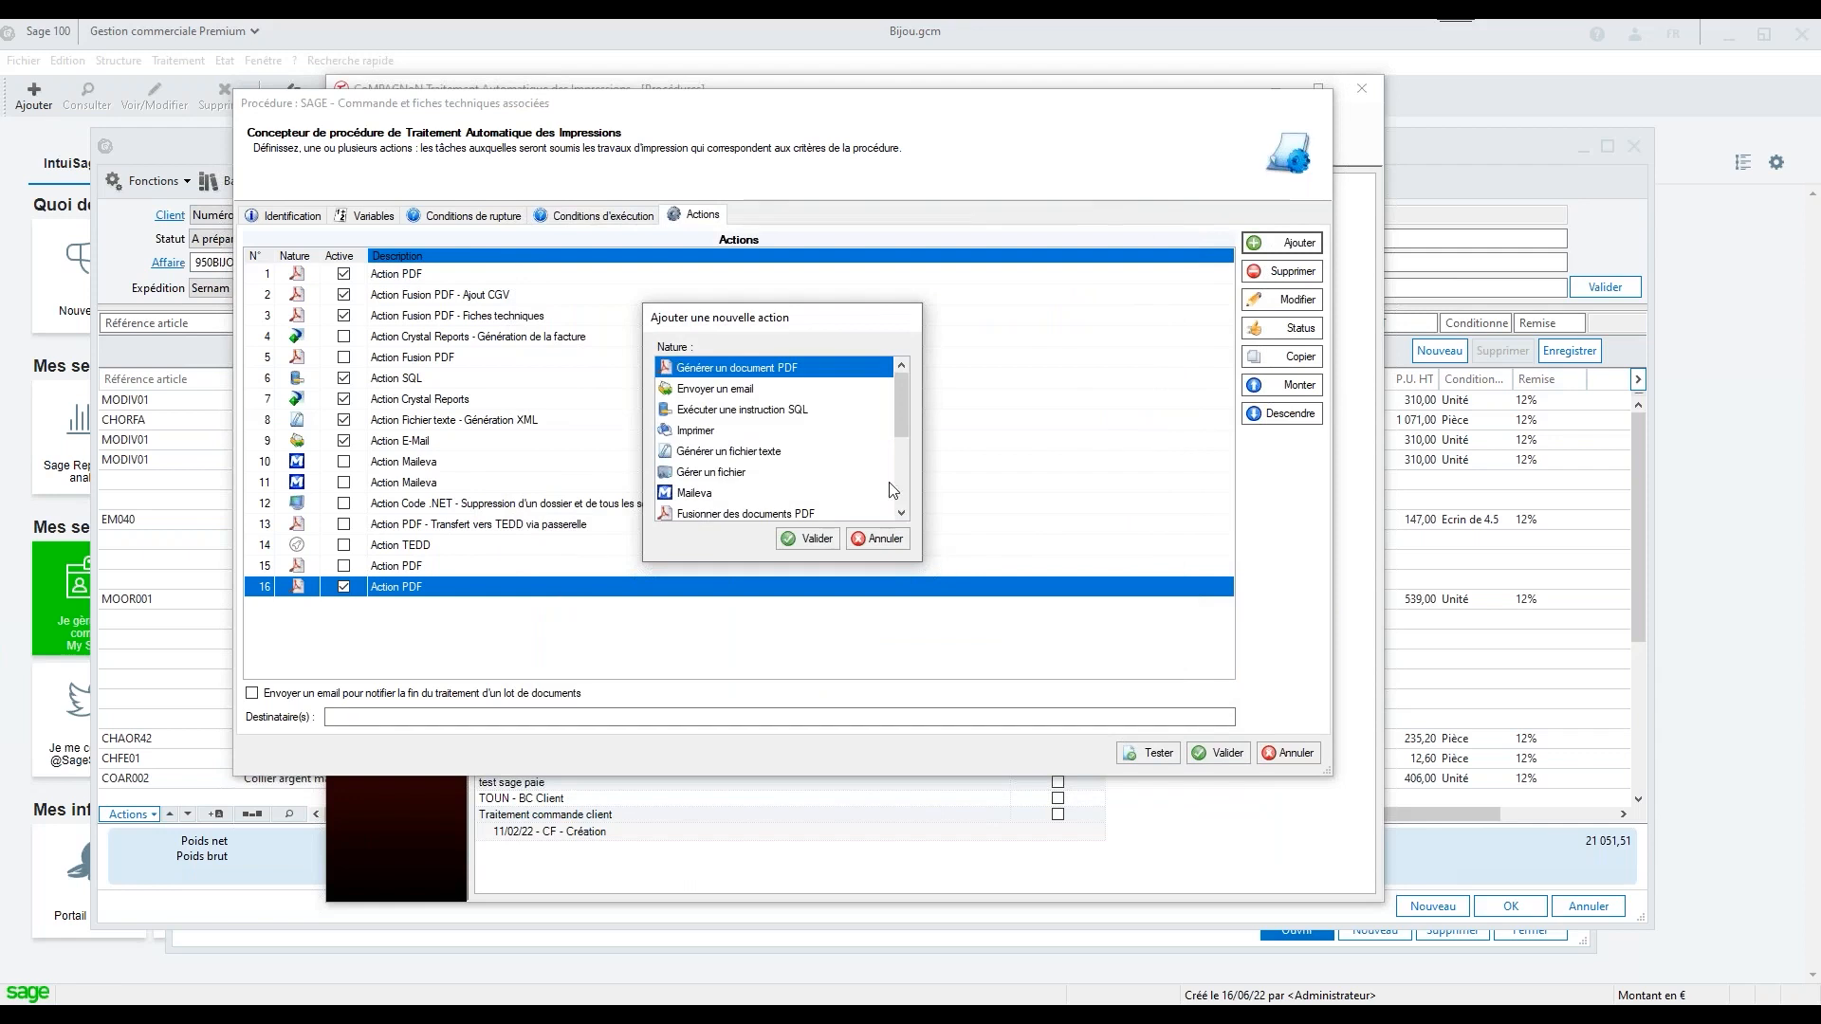
Start a Gérer un fichier action to view its delete, rename, move and copy options, and close it without saving
left_click(730, 453)
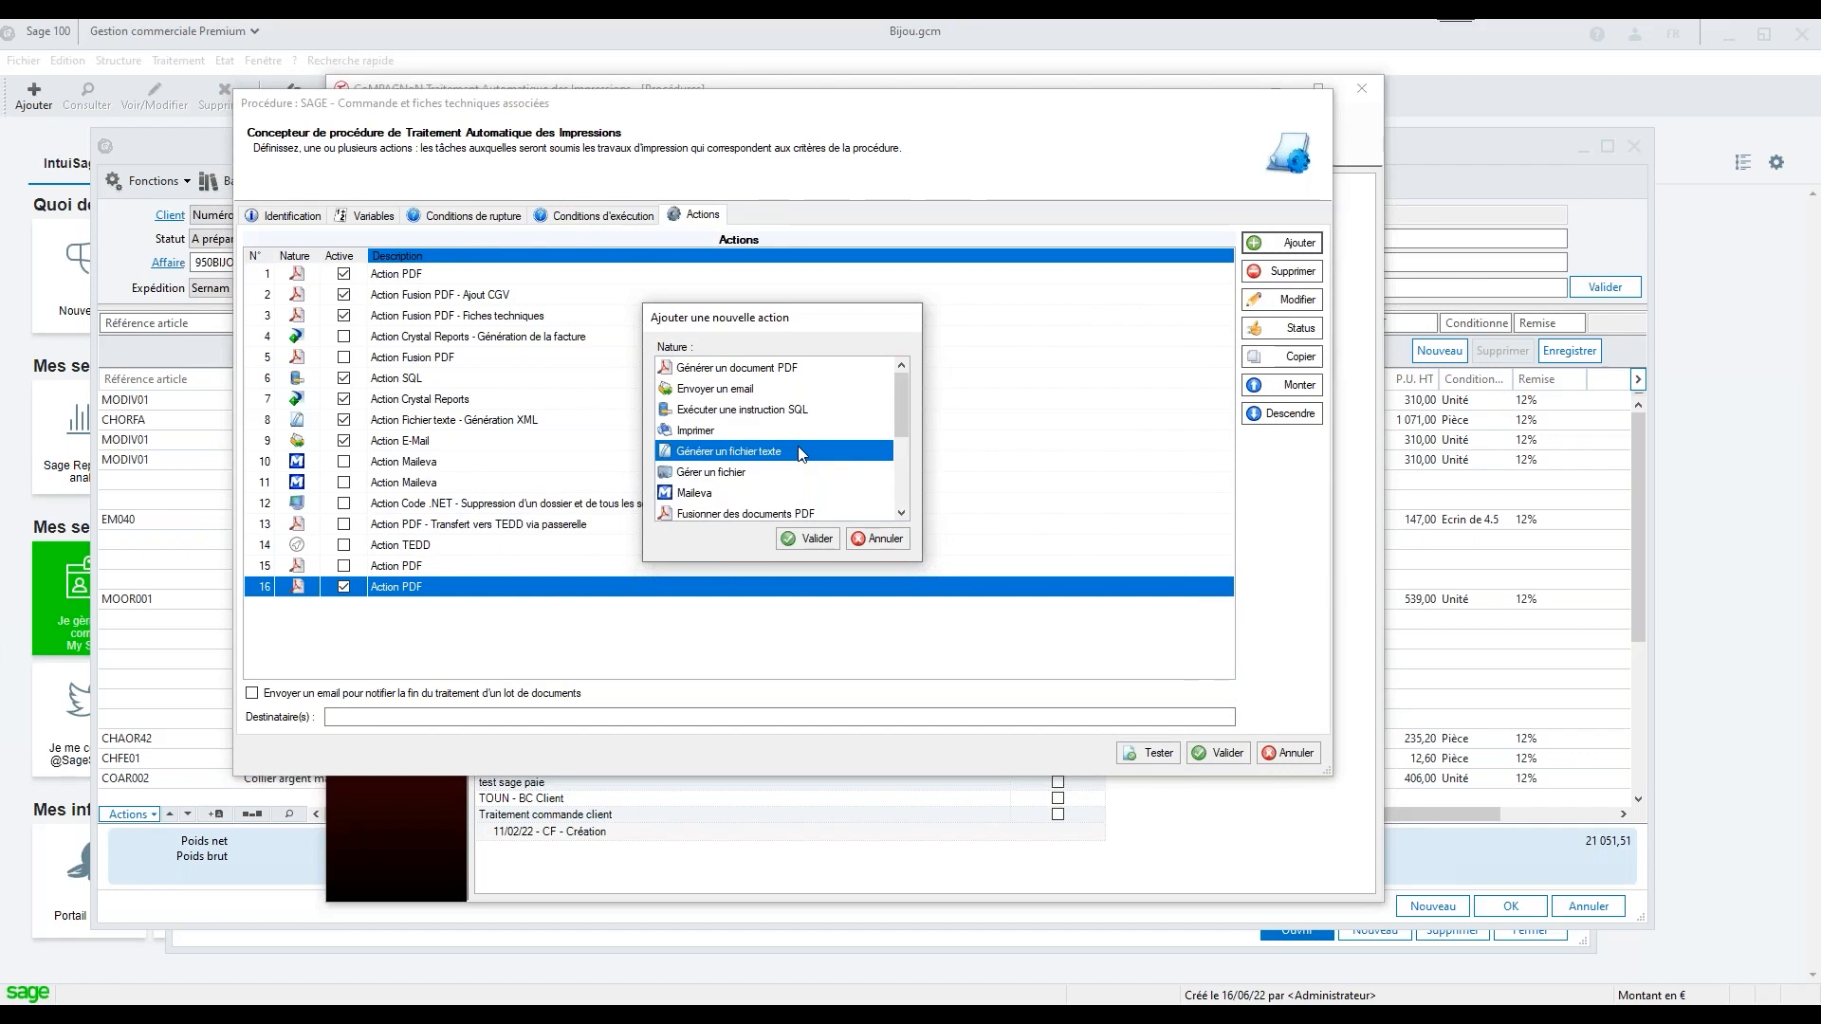
left_click(758, 474)
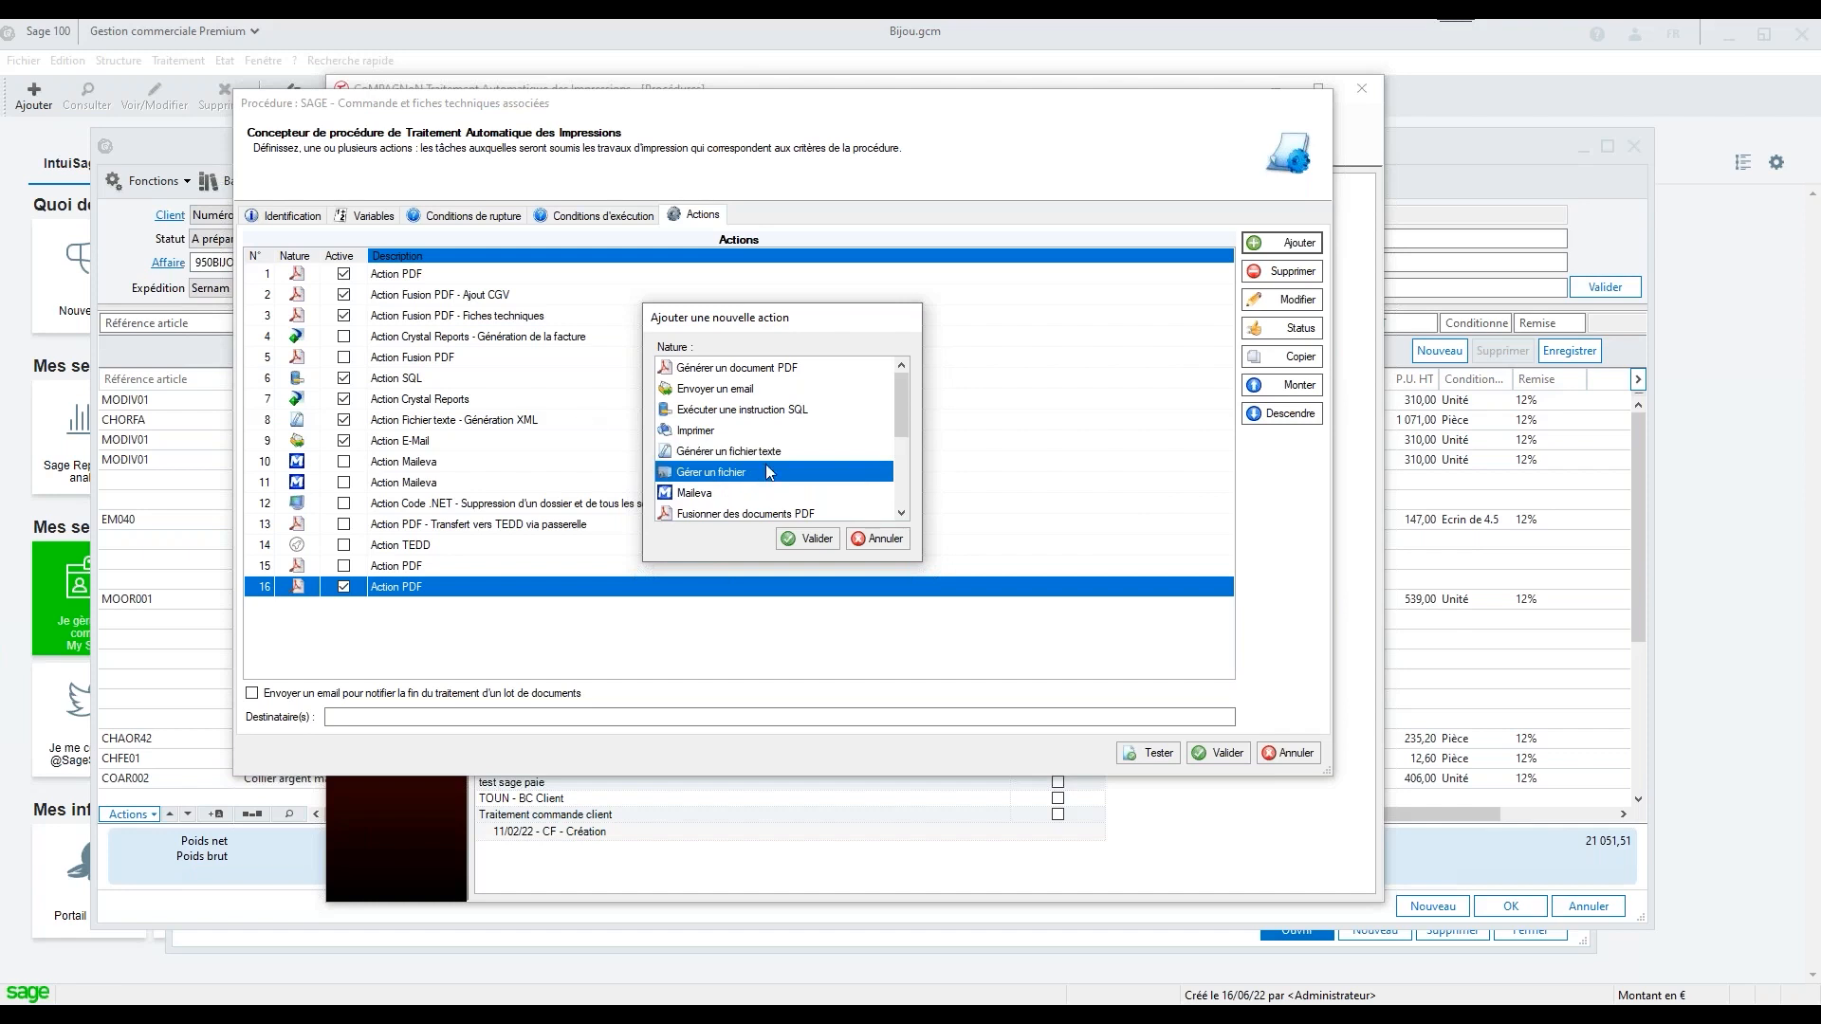
left_click(808, 539)
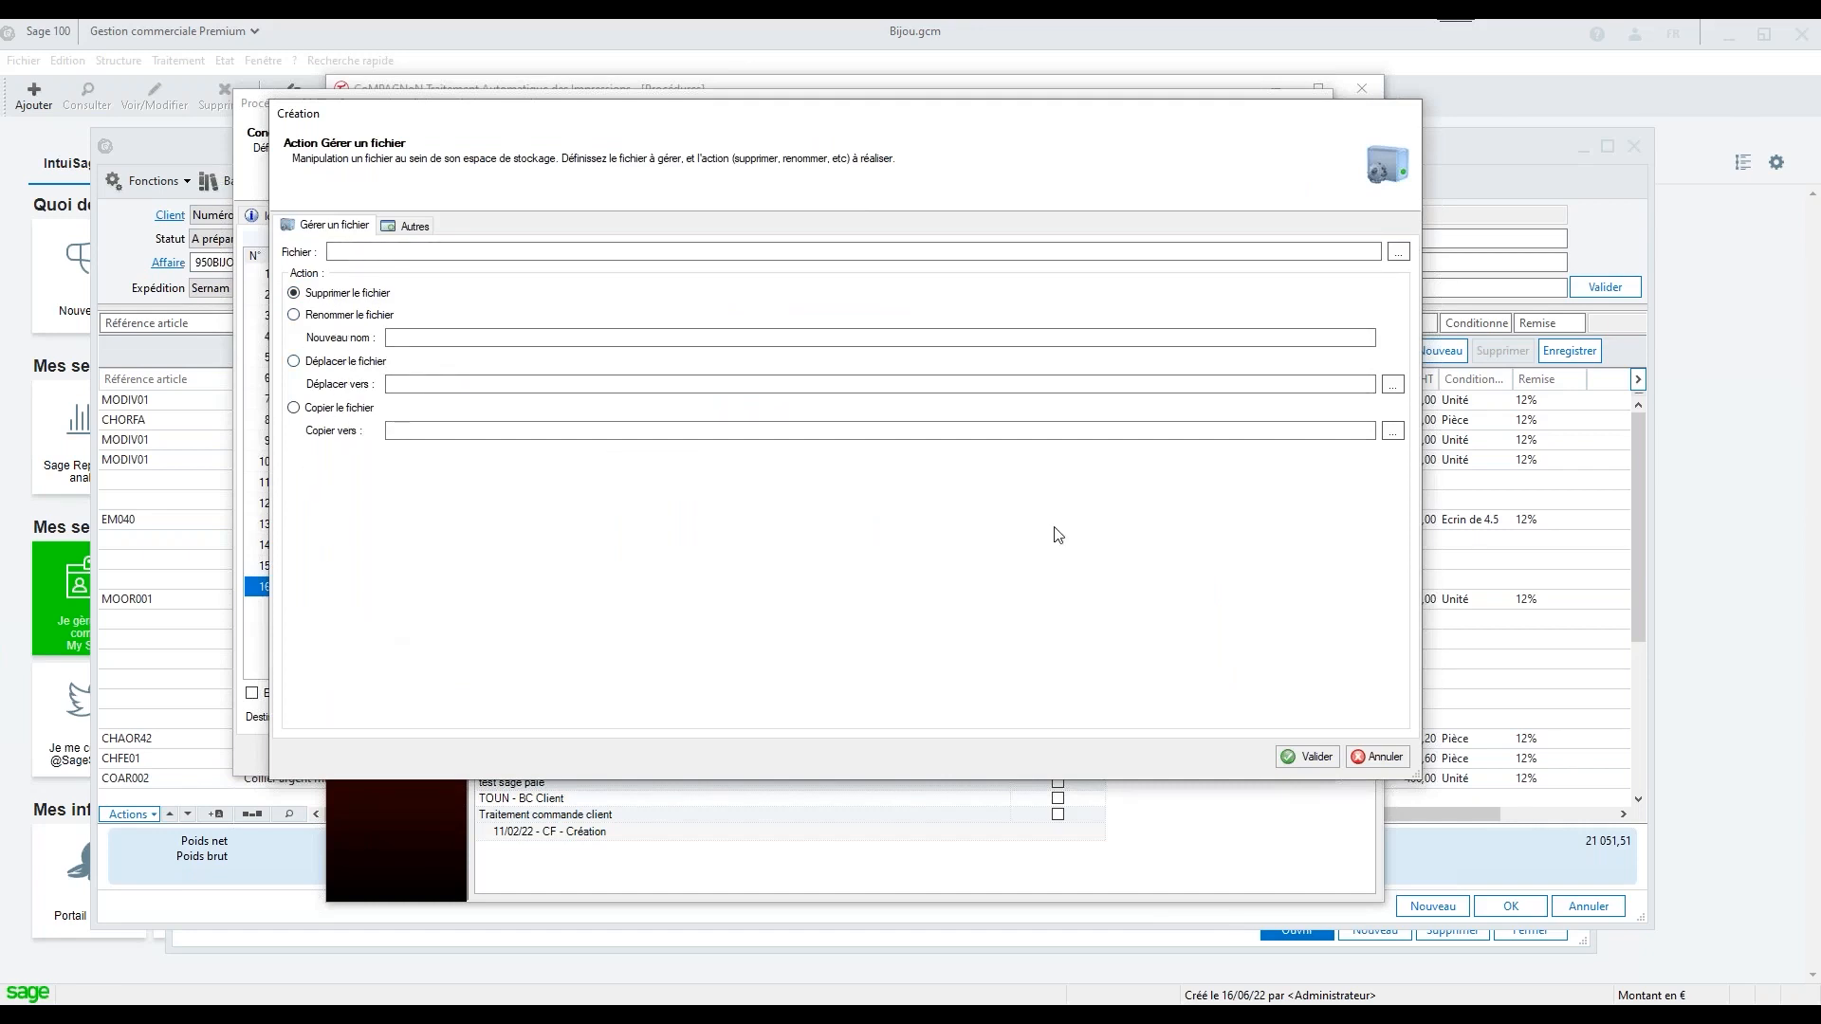
left_click(1385, 756)
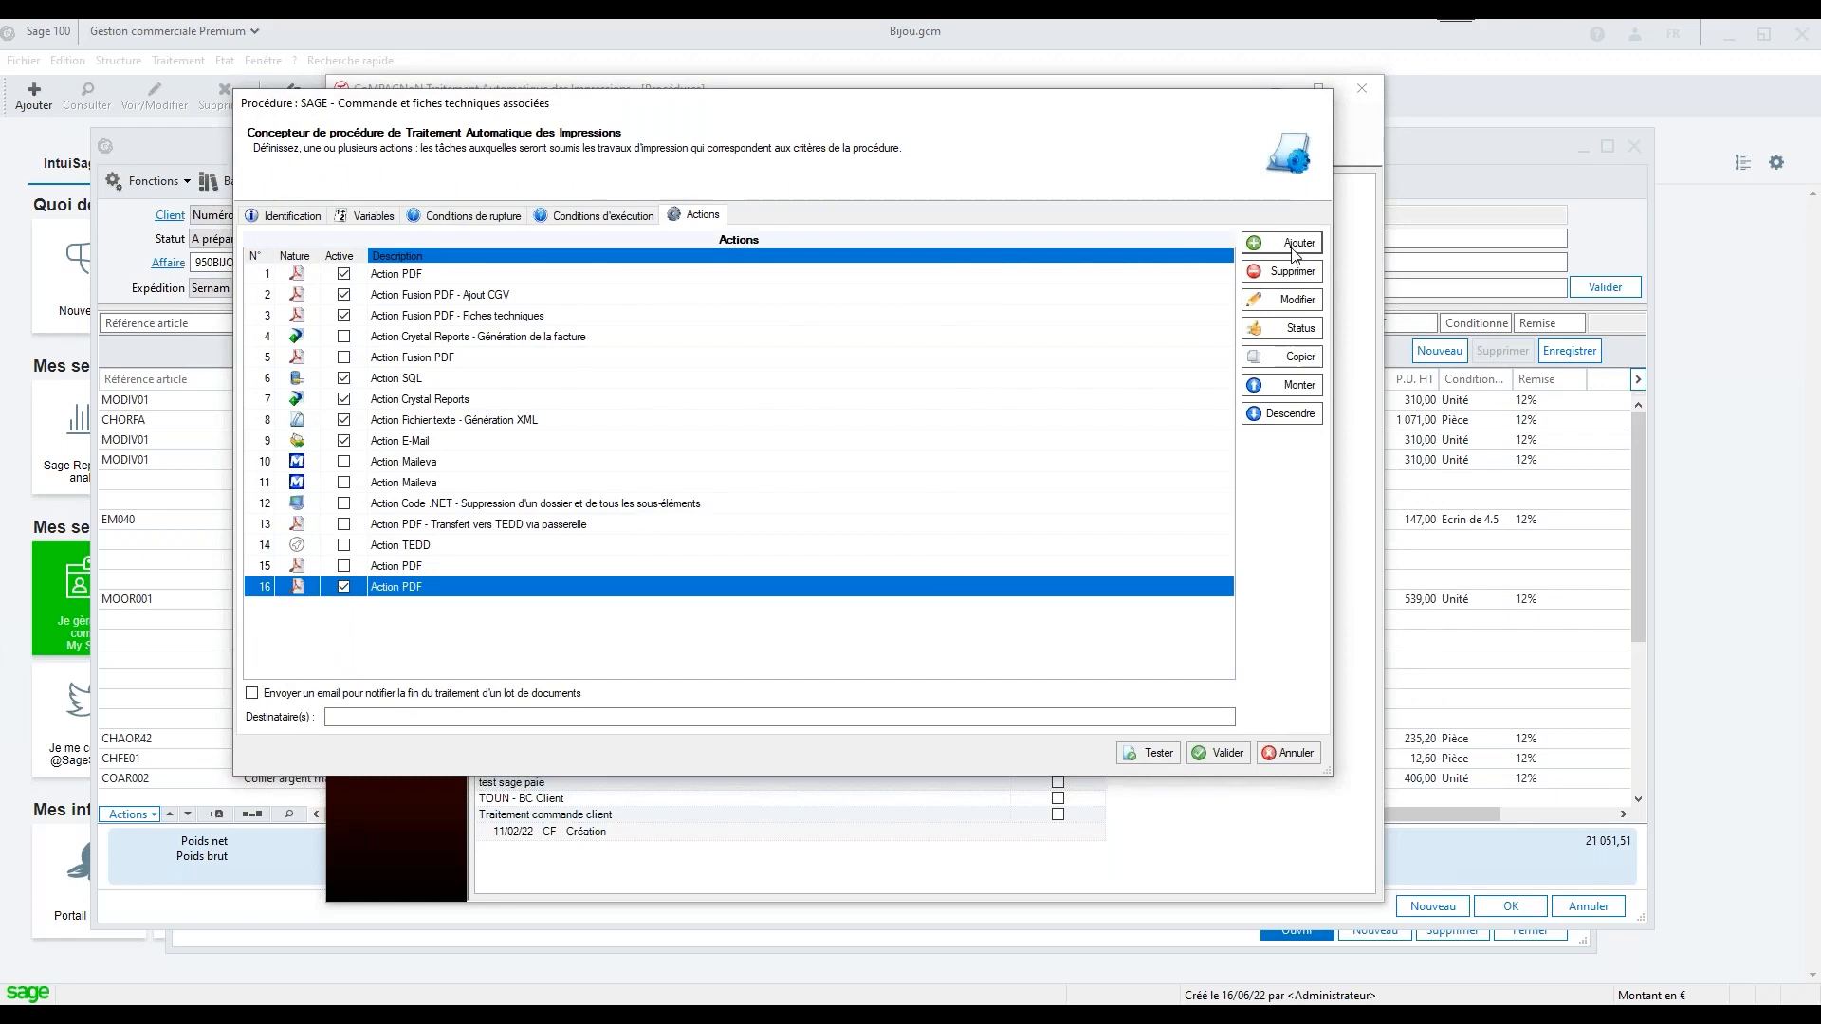
Start a Maileva action and review its sender, recipient and document settings
left_click(1291, 249)
left_click(718, 493)
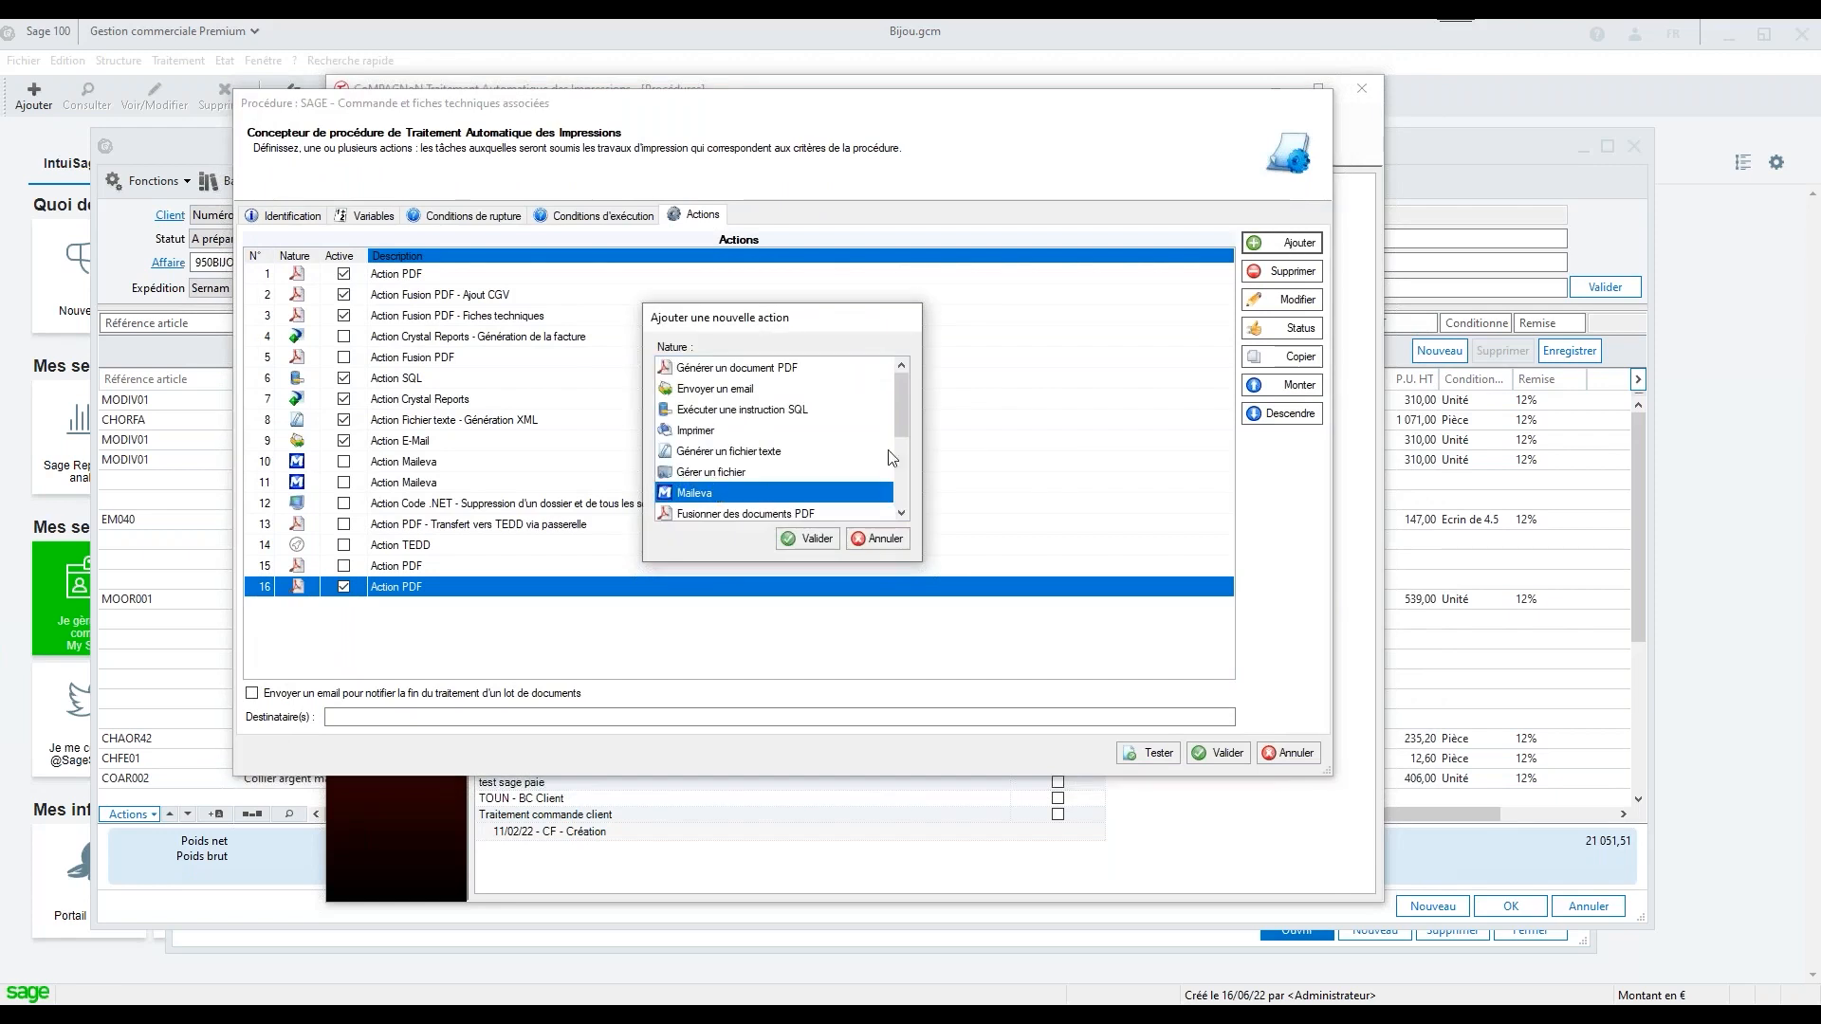
left_click(900, 514)
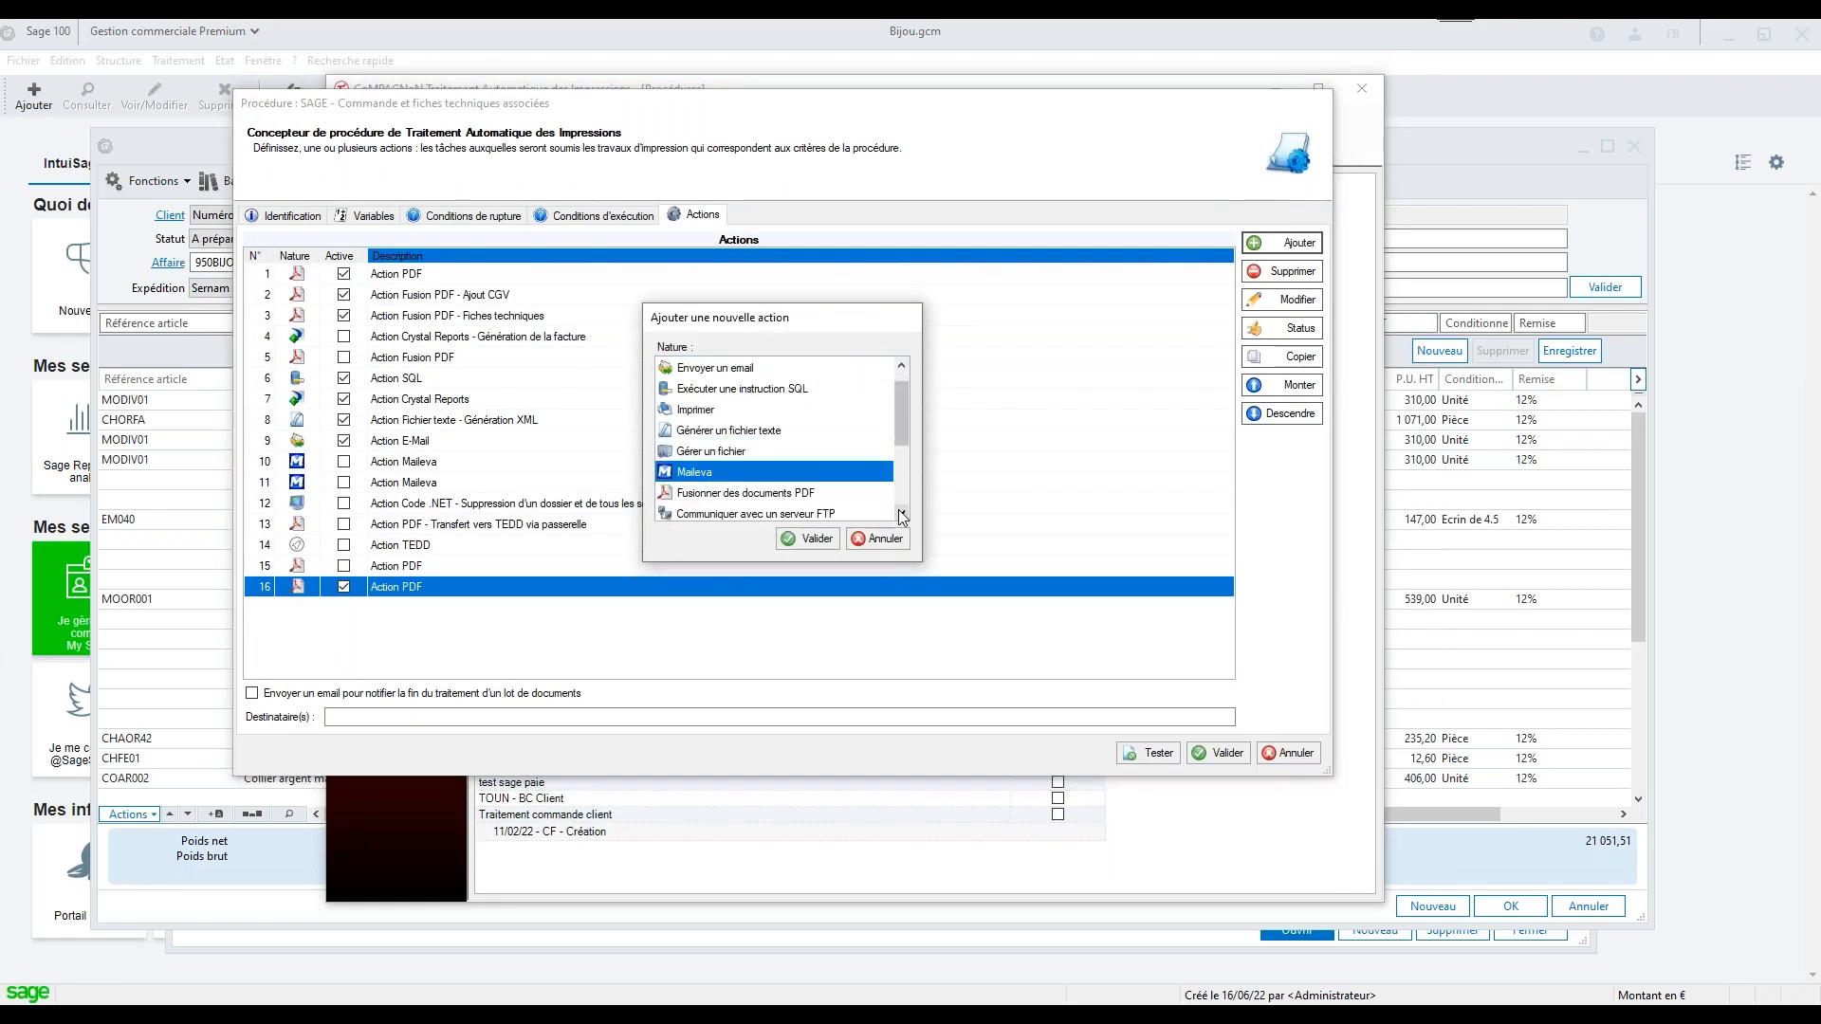
left_click(900, 513)
left_click(900, 513)
left_click(901, 514)
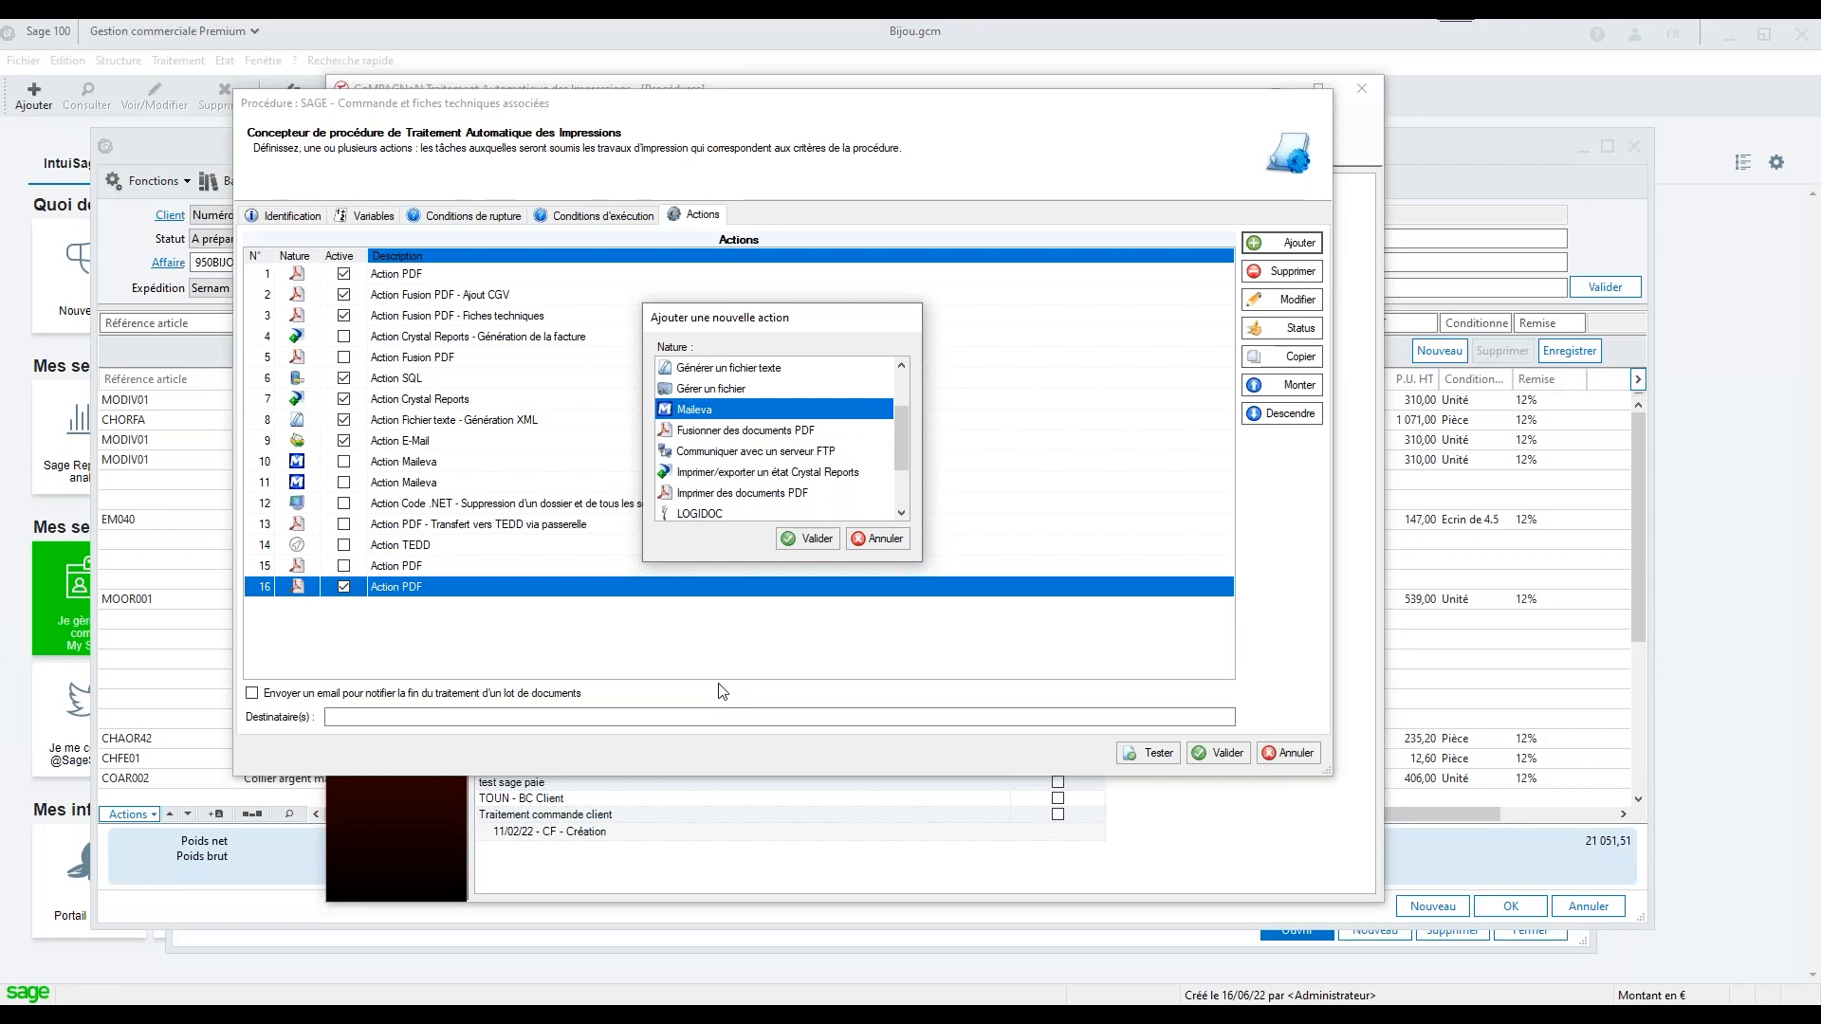
double_click(690, 413)
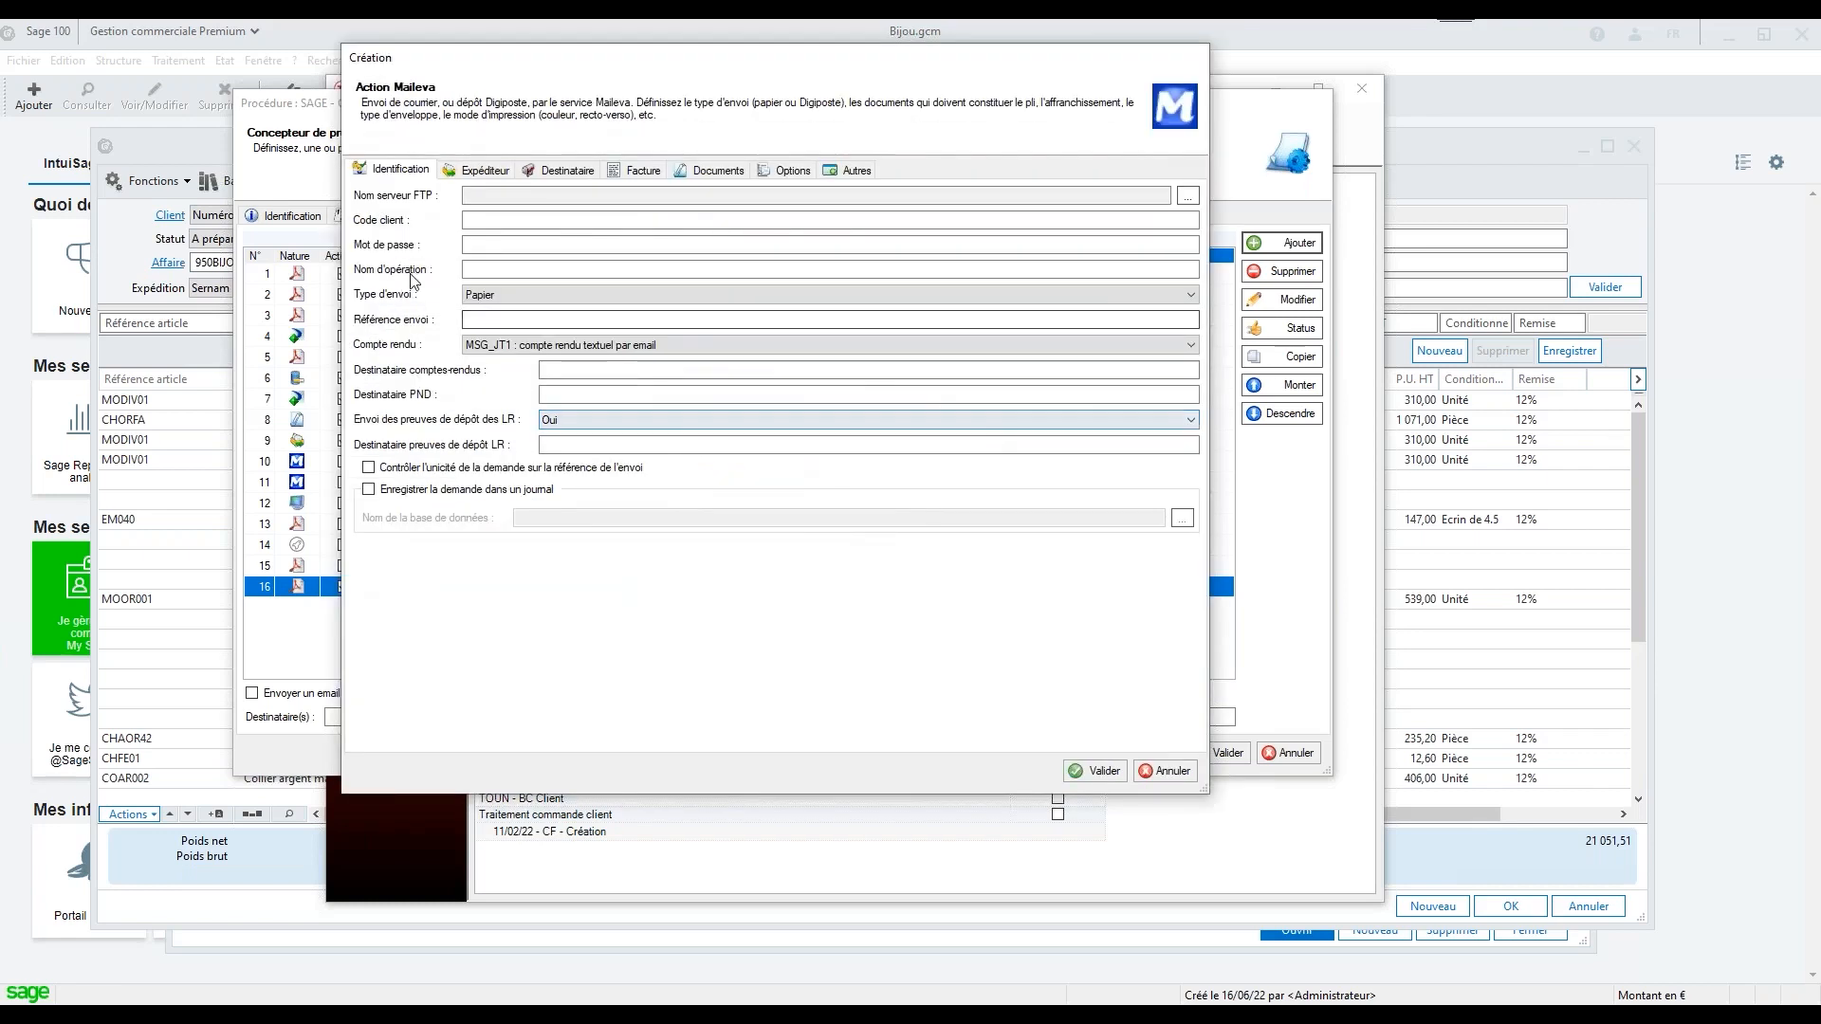
left_click(485, 176)
left_click(567, 171)
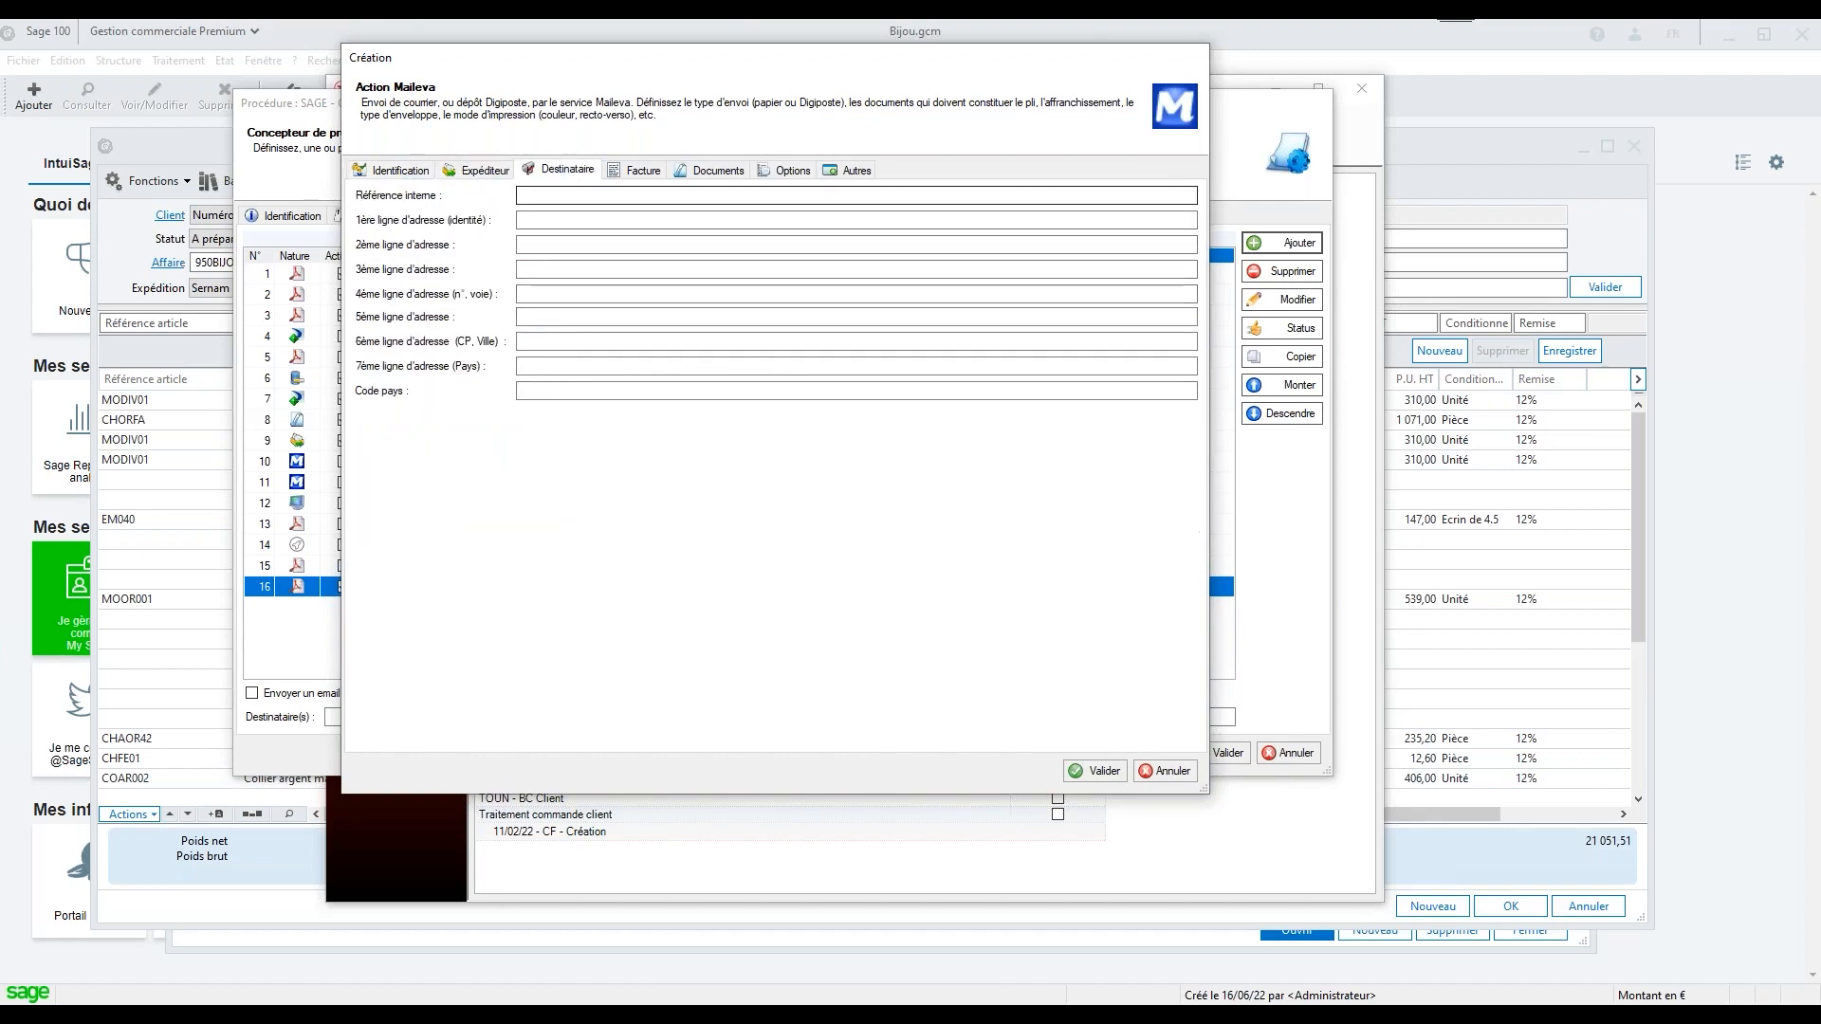
left_click(712, 170)
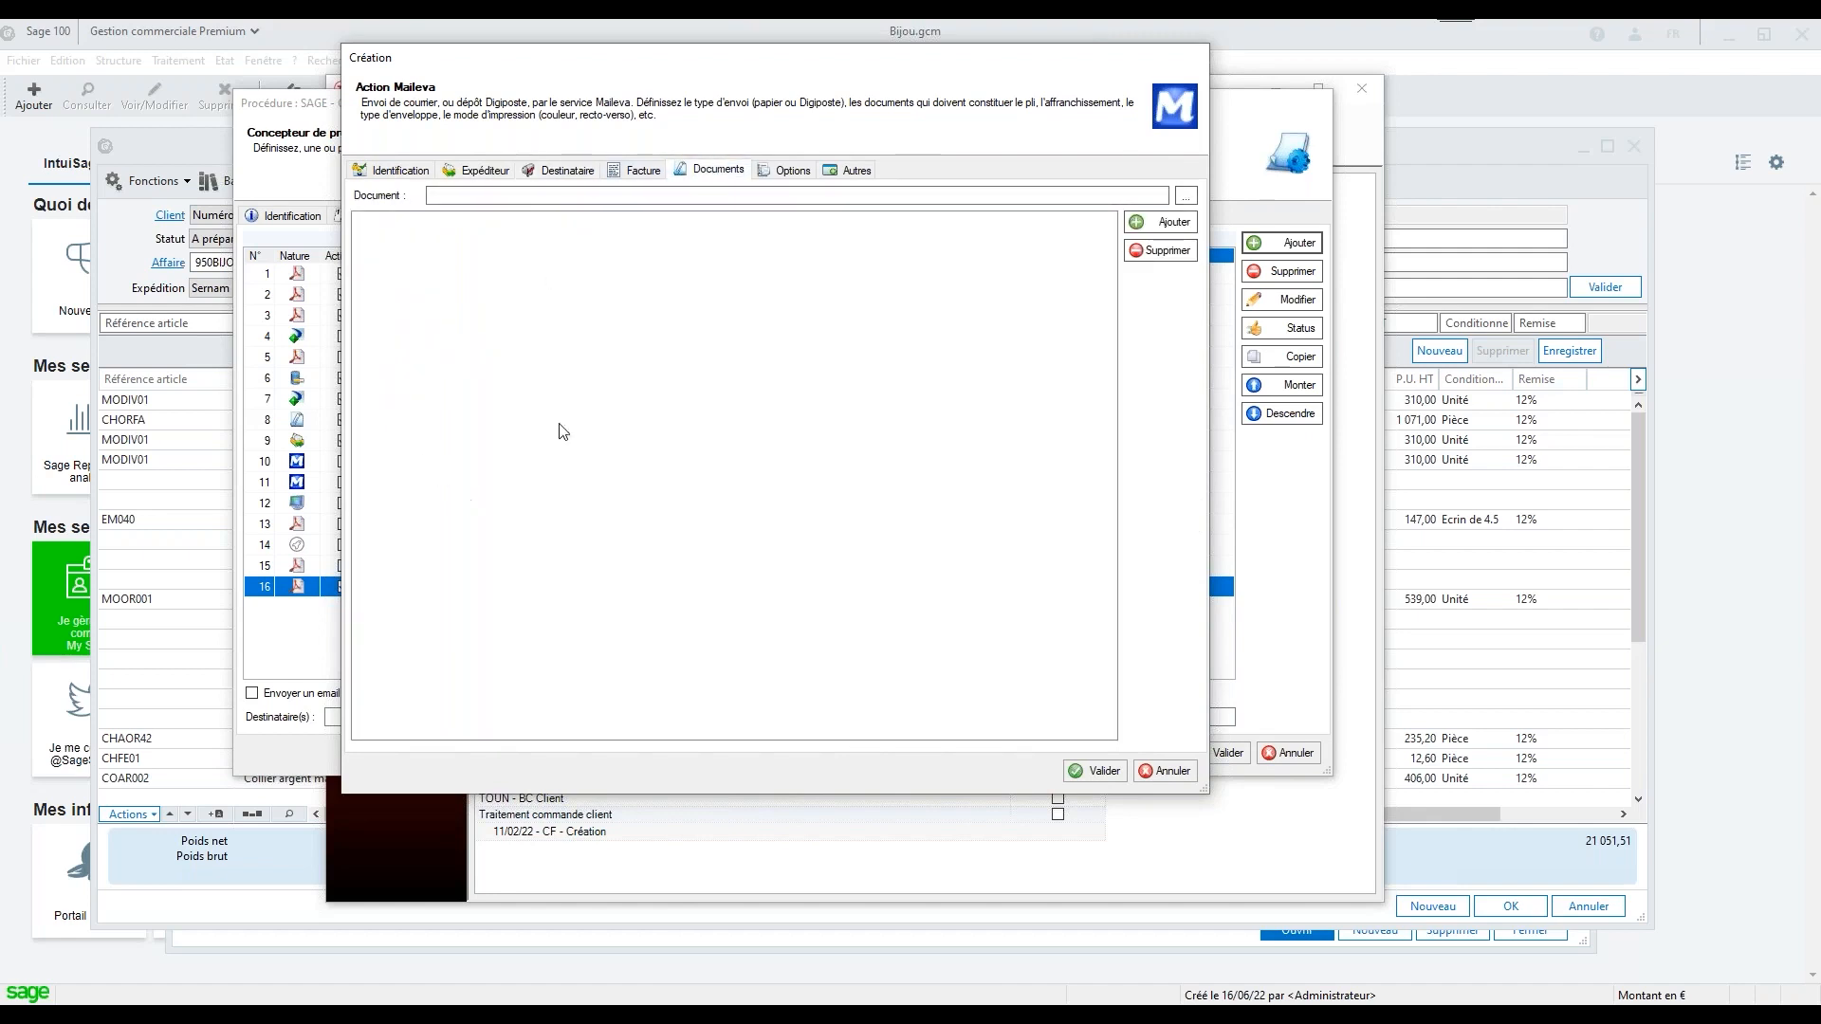
Set the Maileva action's Affranchissement option to LRE_AR : Lettre Recommandée avec avis de réception taux de recommandation R1, and discard the action
left_click(795, 172)
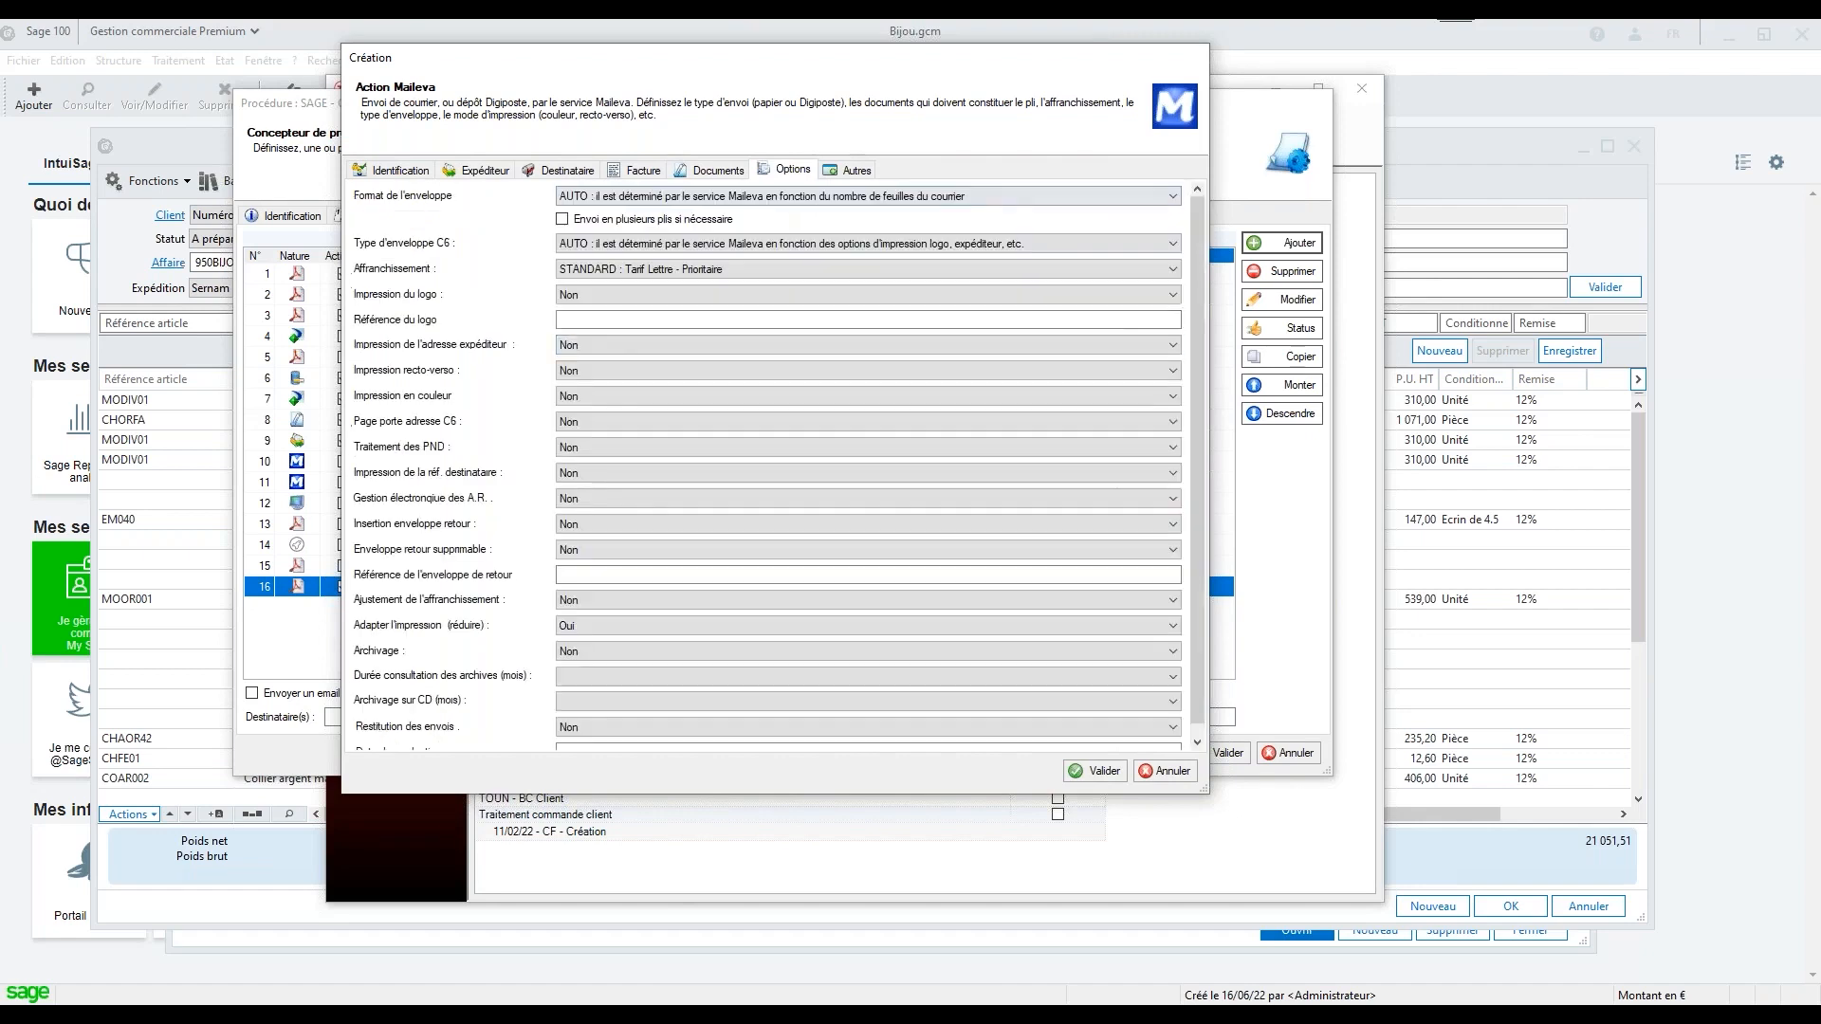
left_click(680, 271)
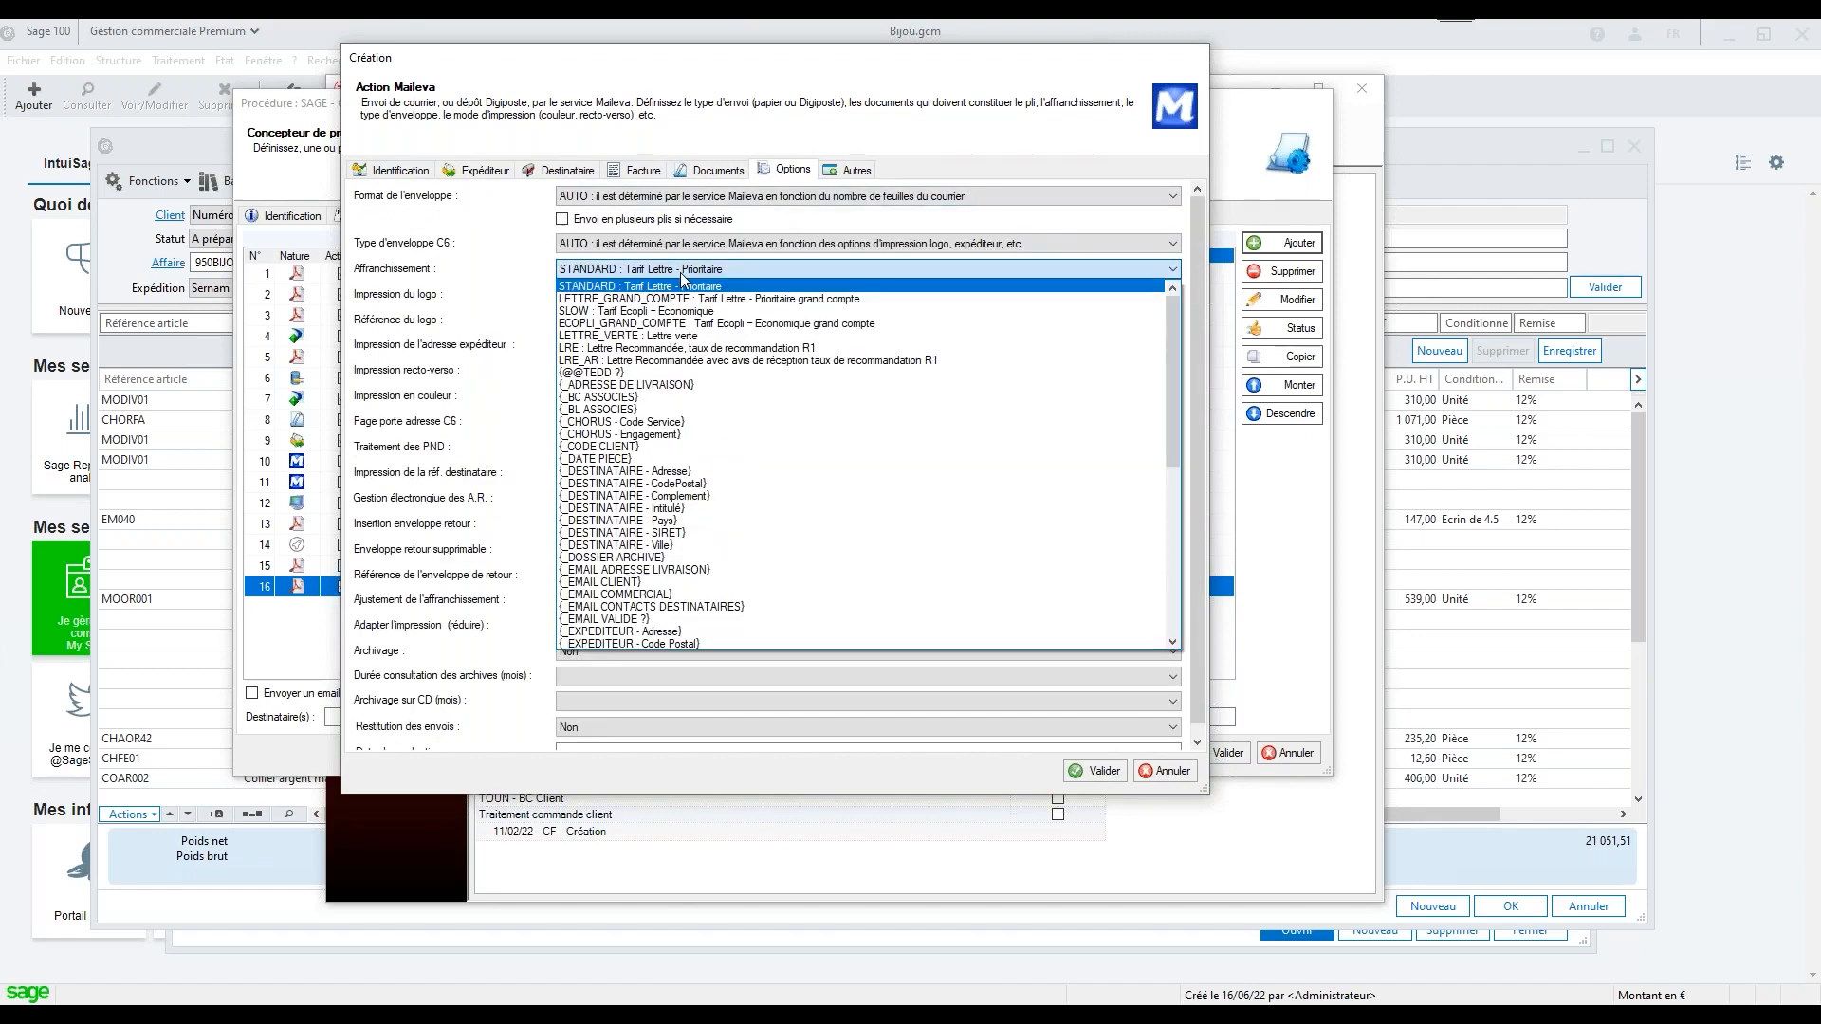
left_click(725, 369)
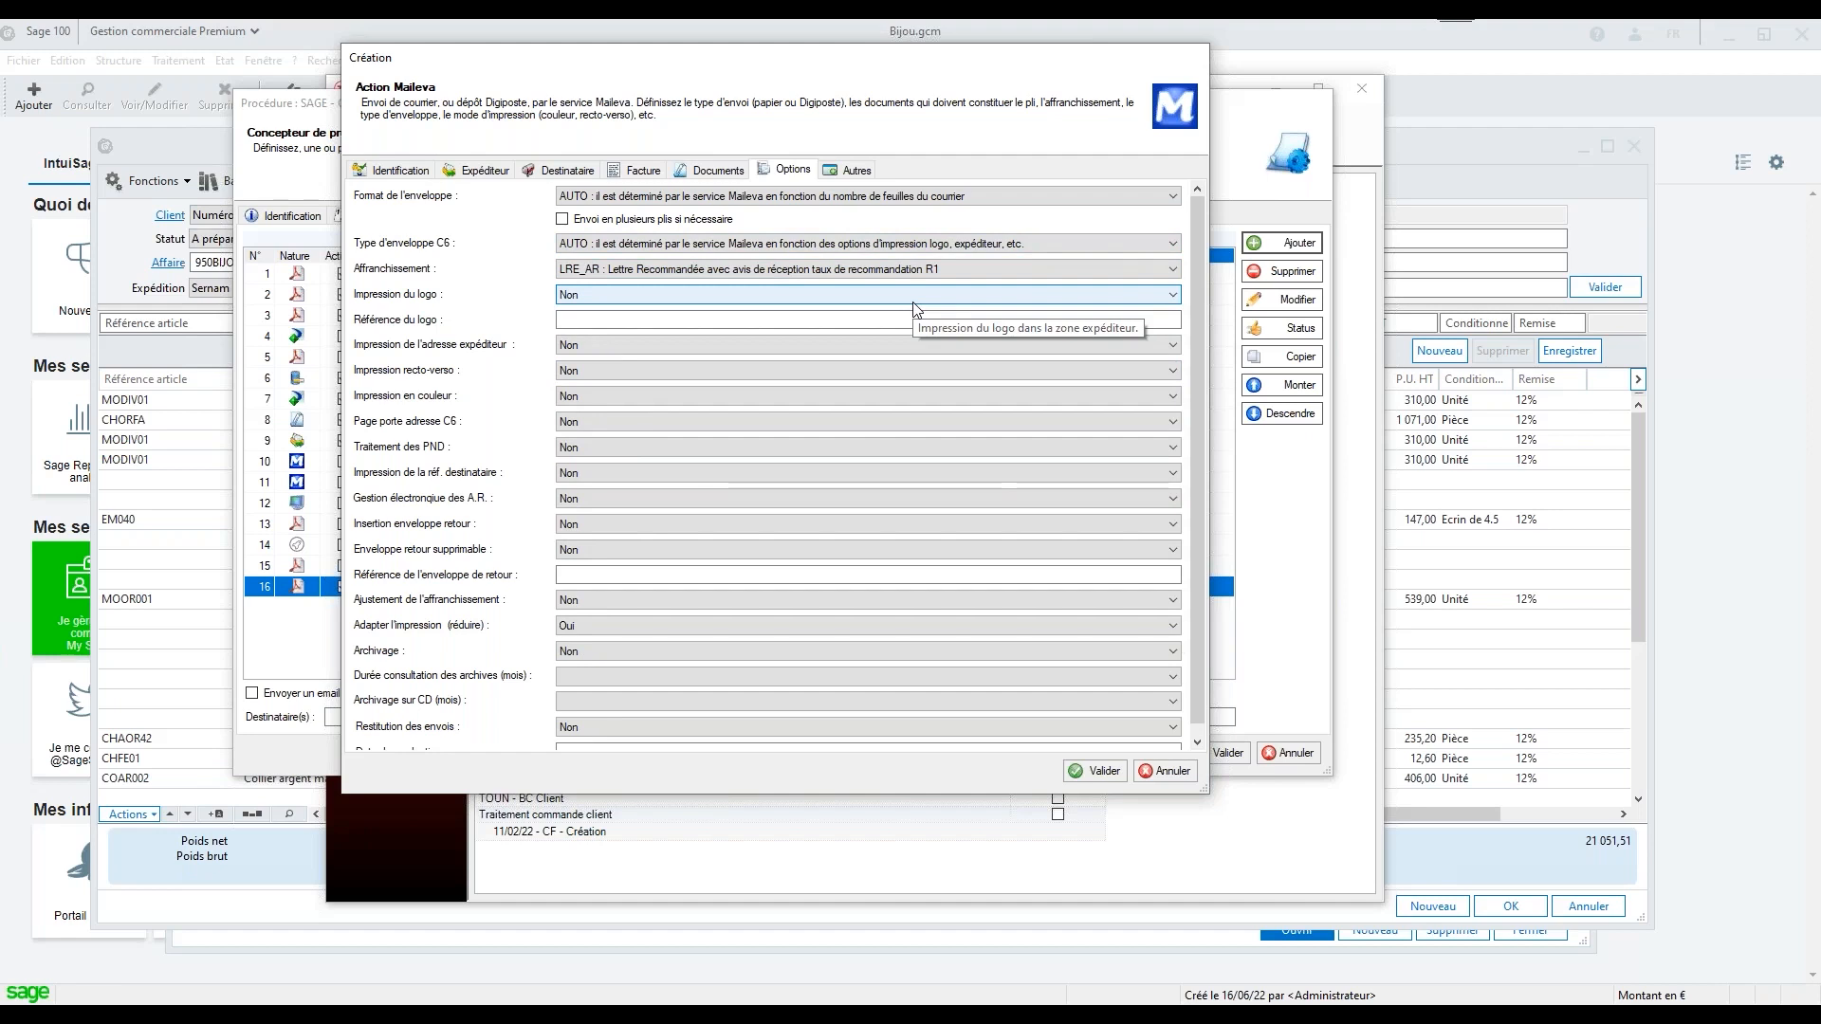
left_click(1171, 775)
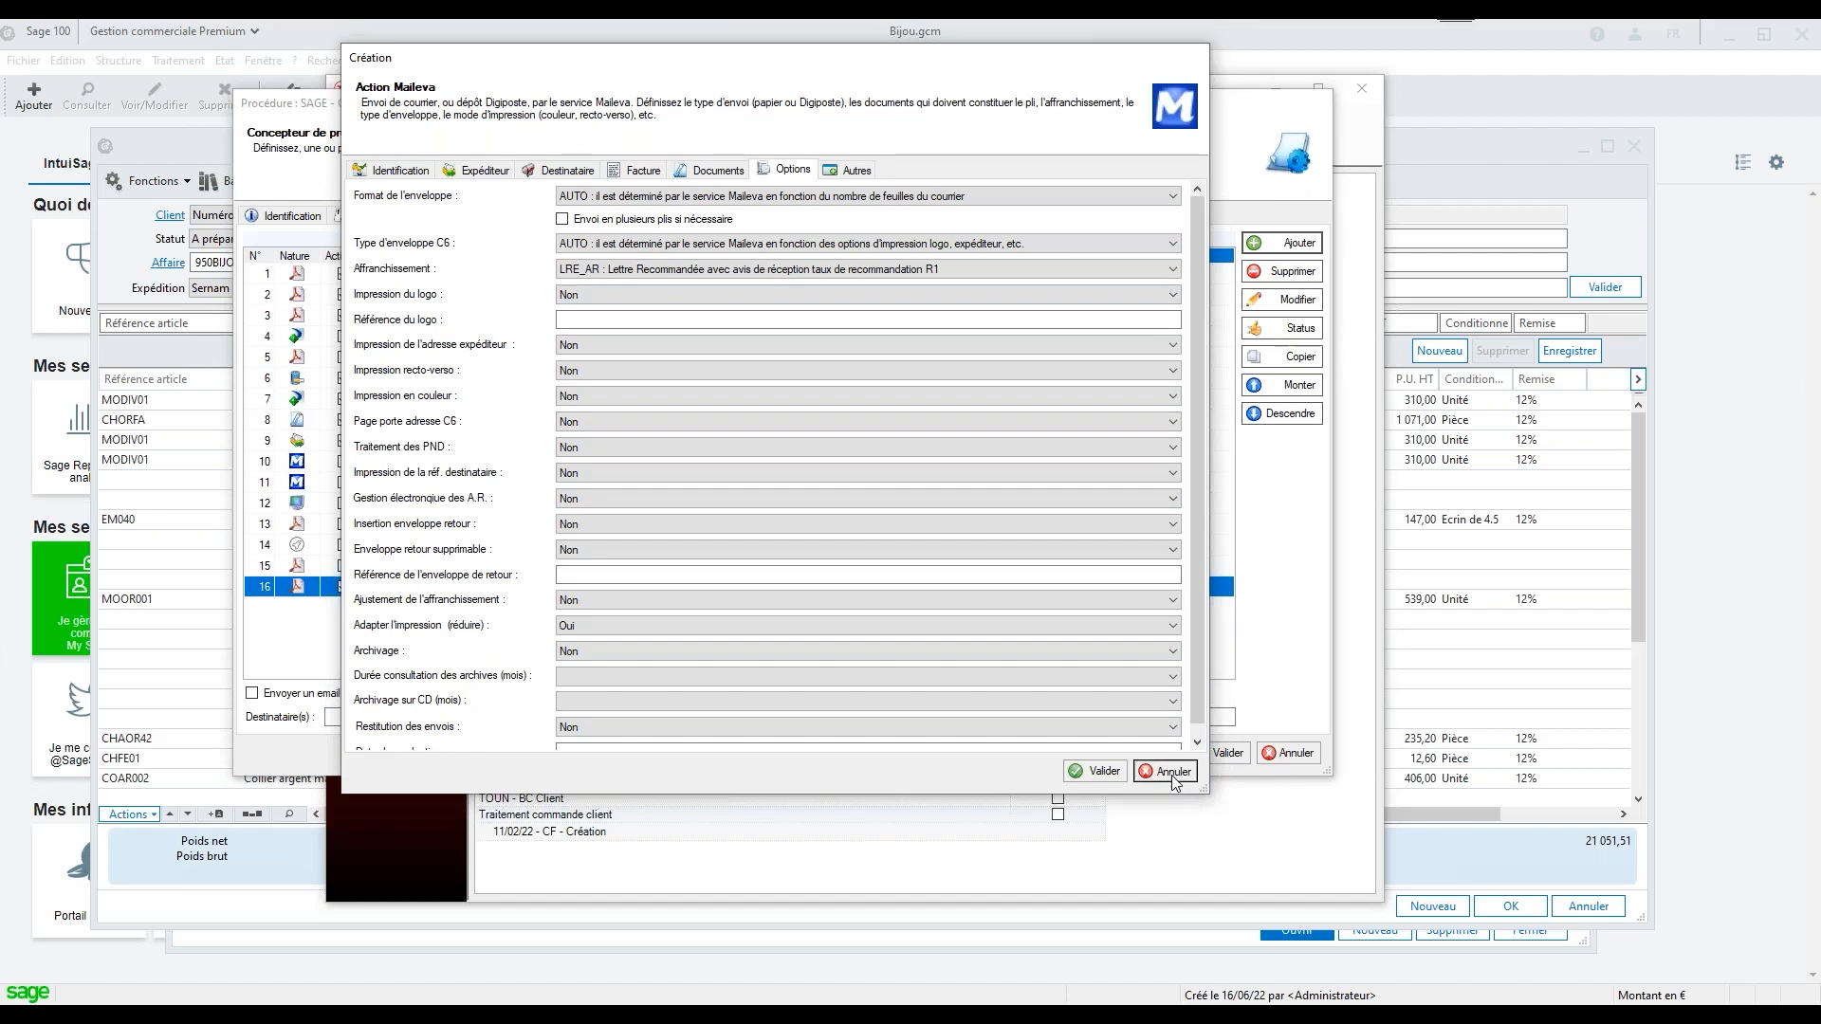
Start a Fusionner des documents PDF action and review its fields for the two PDF files to merge
left_click(1283, 243)
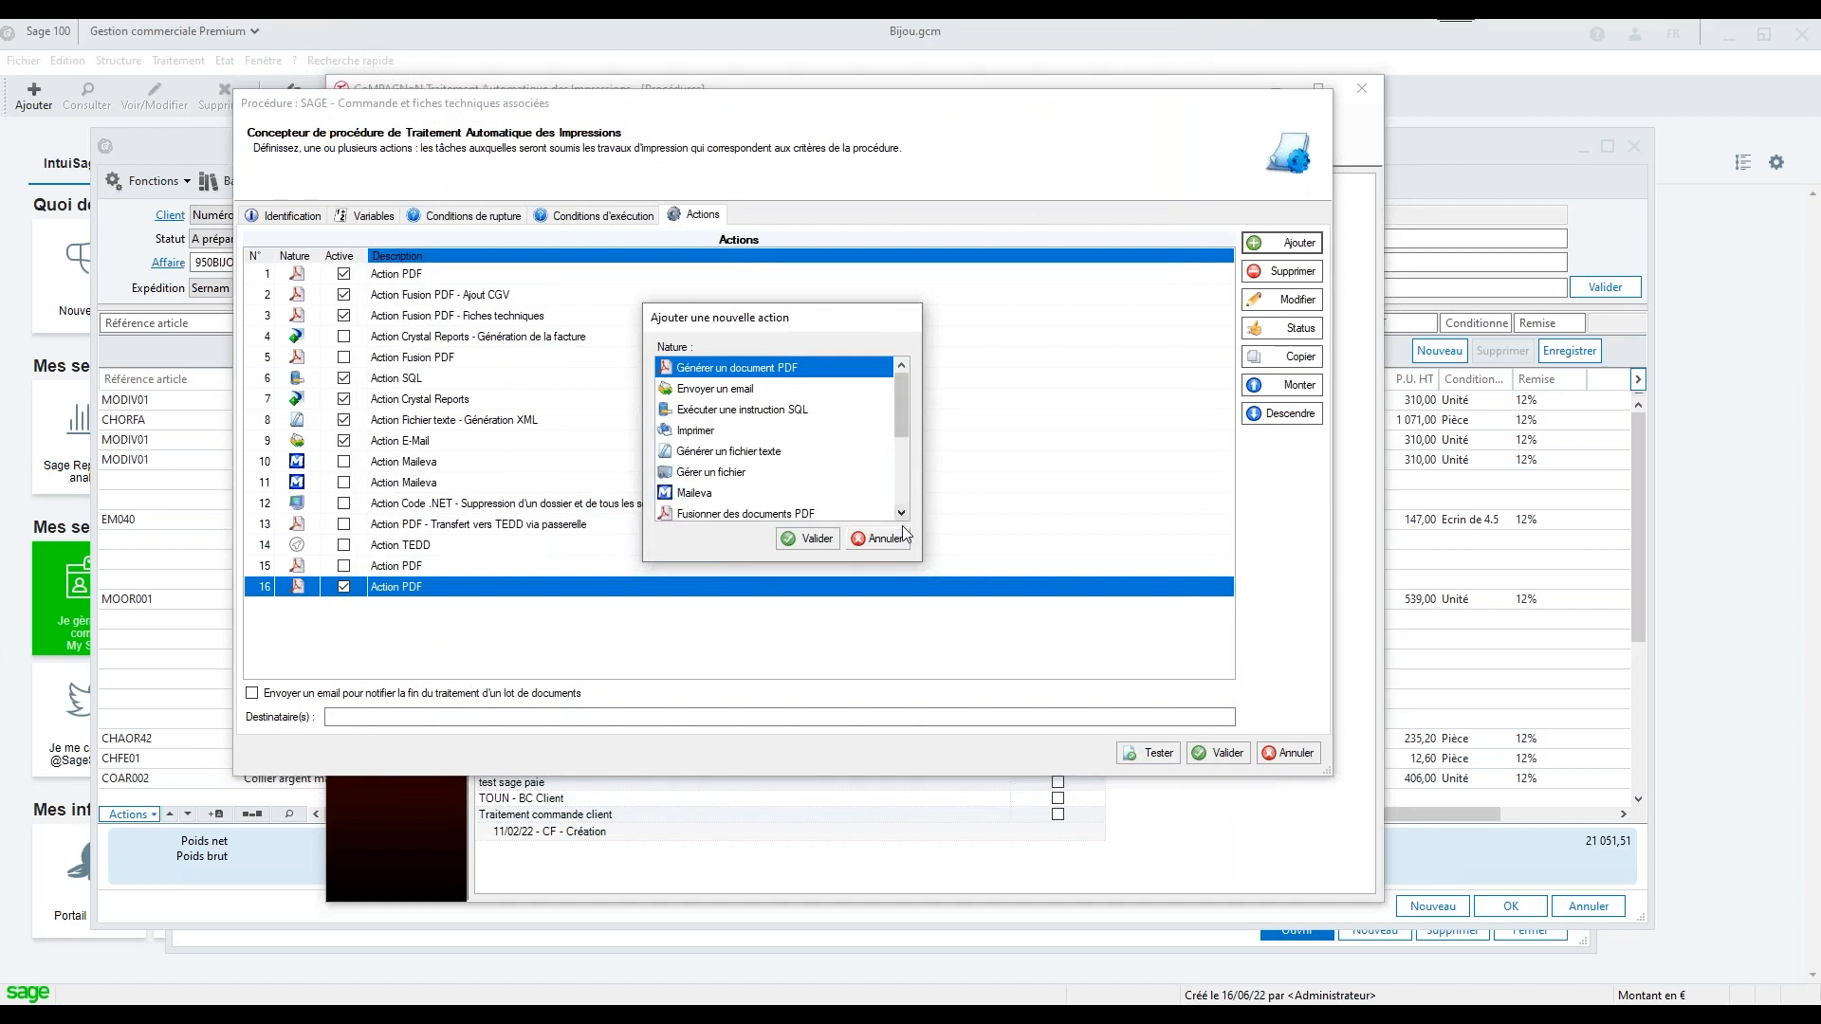
scroll(903, 516, "down", 2)
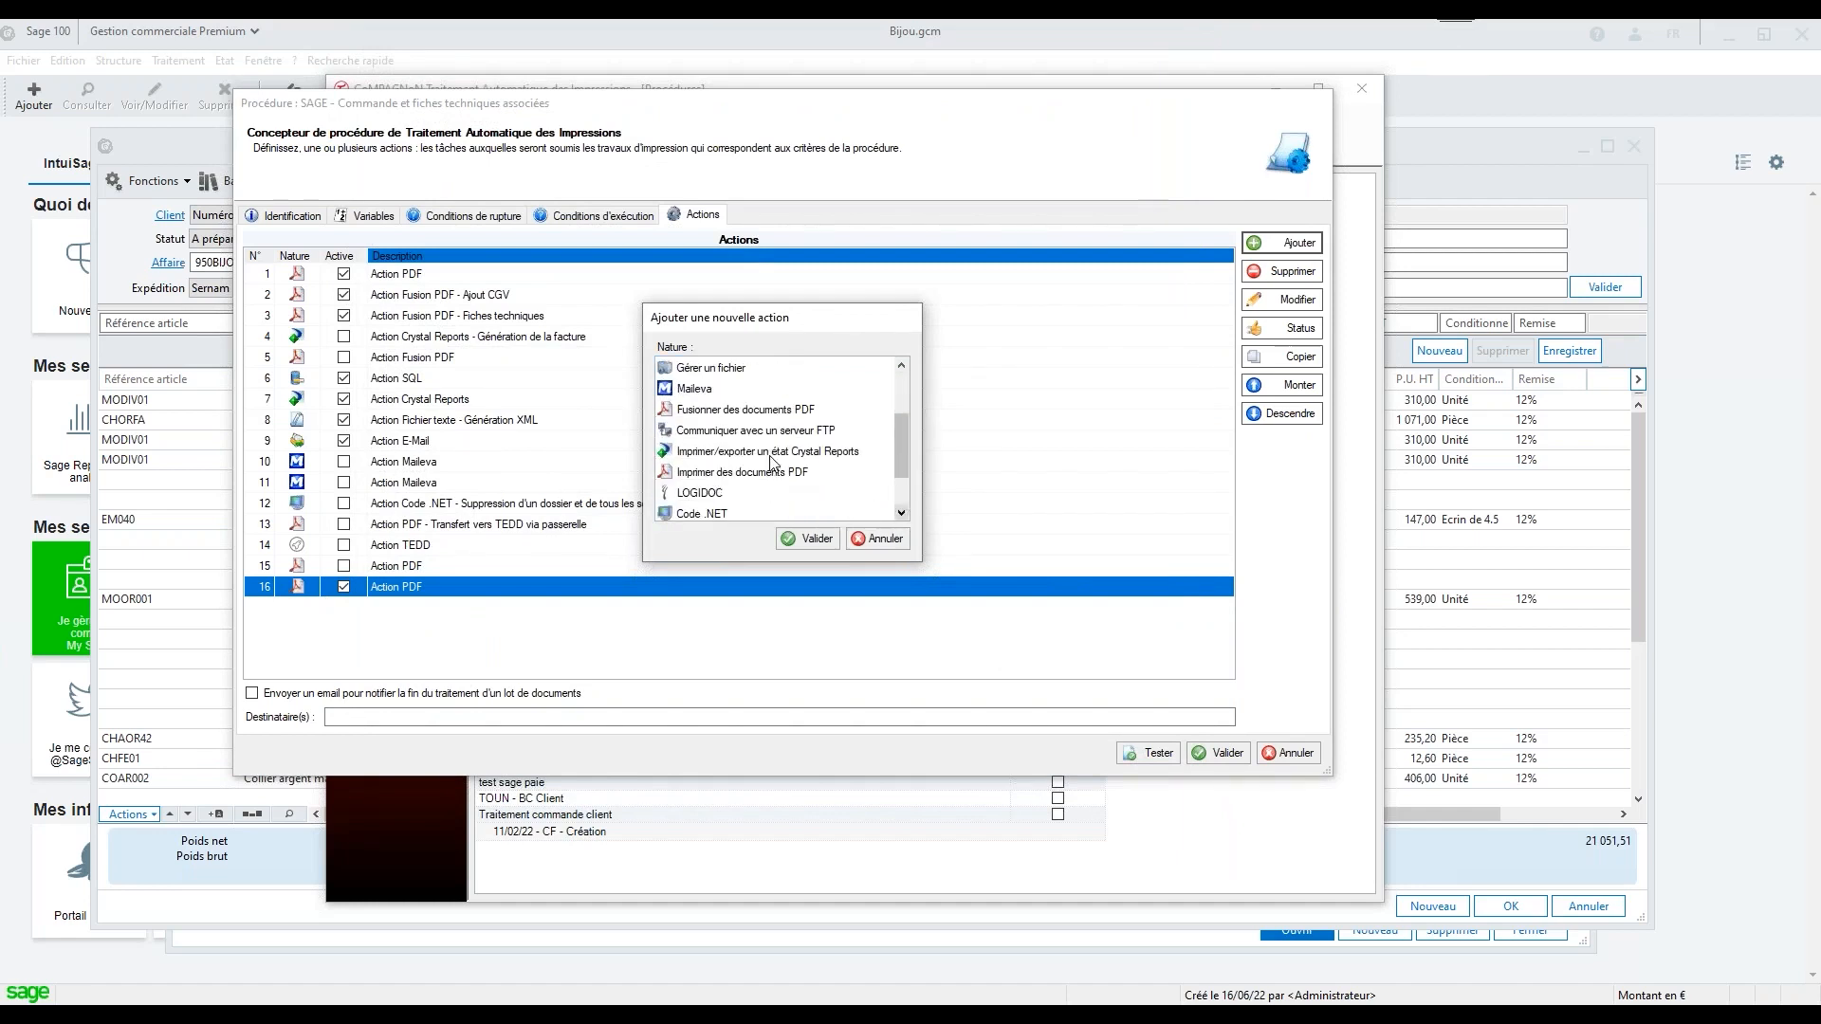
left_click(746, 410)
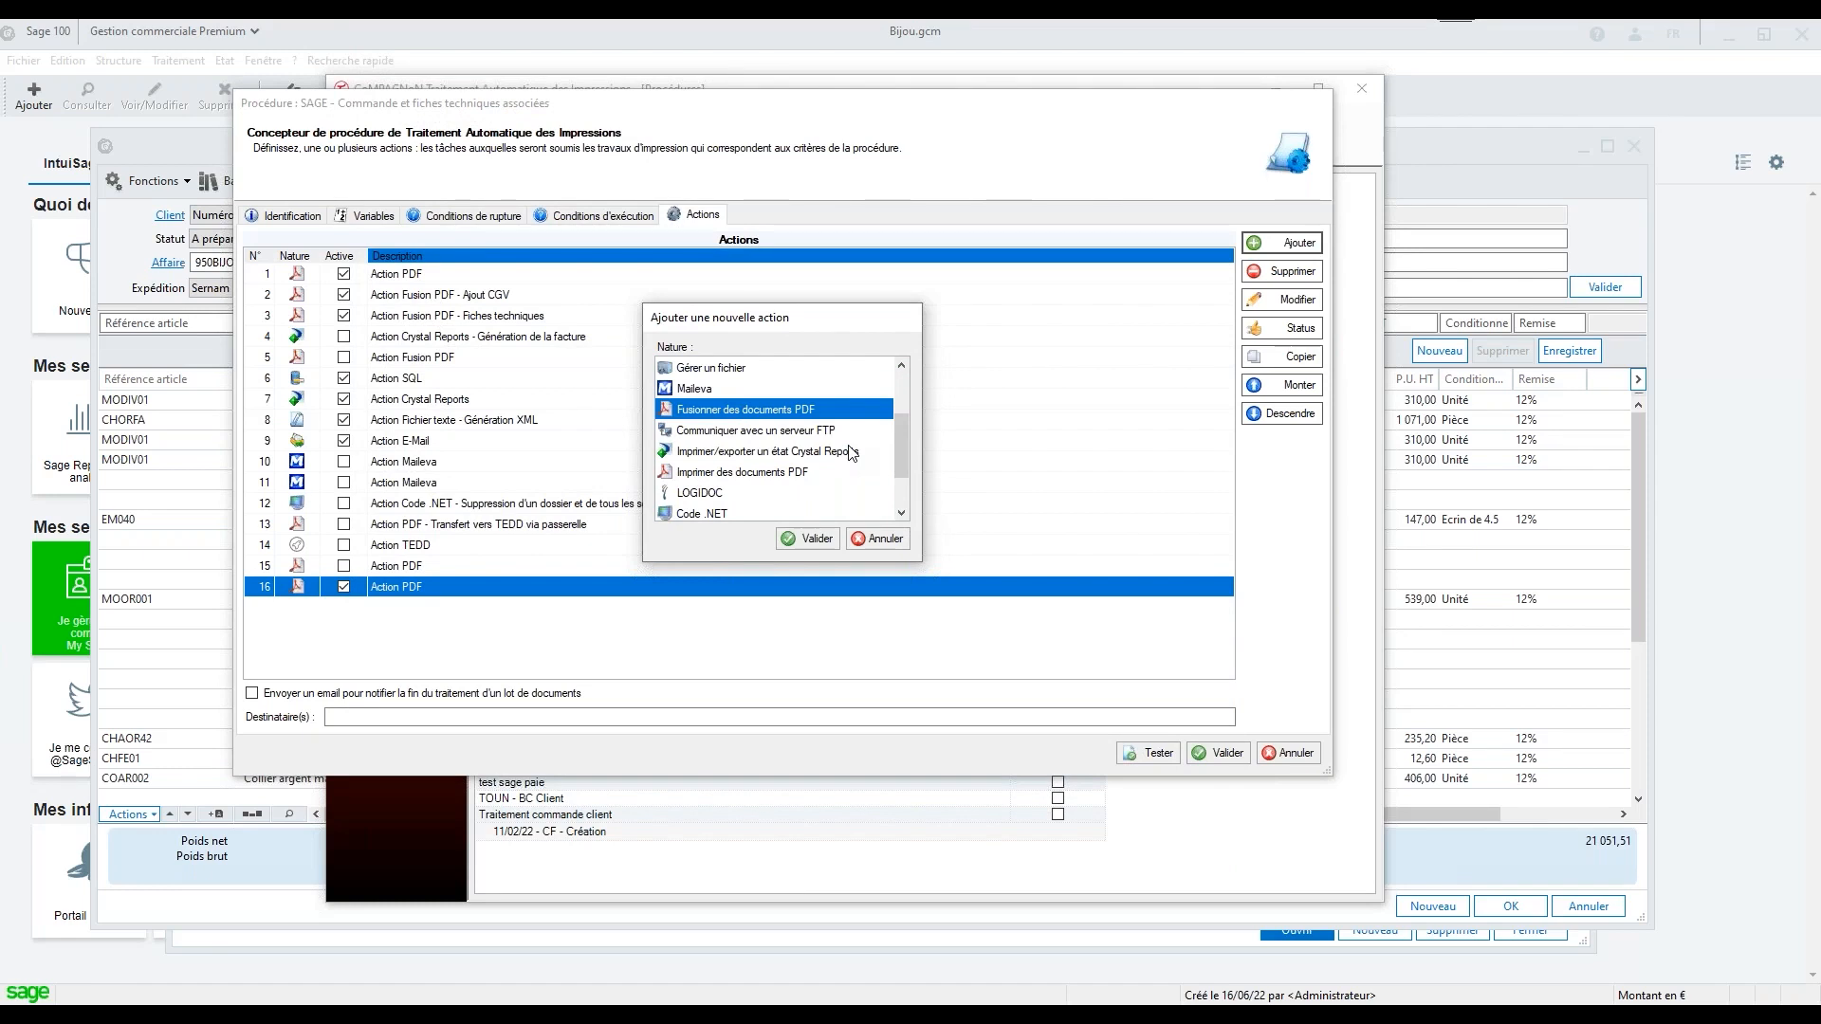
double_click(715, 417)
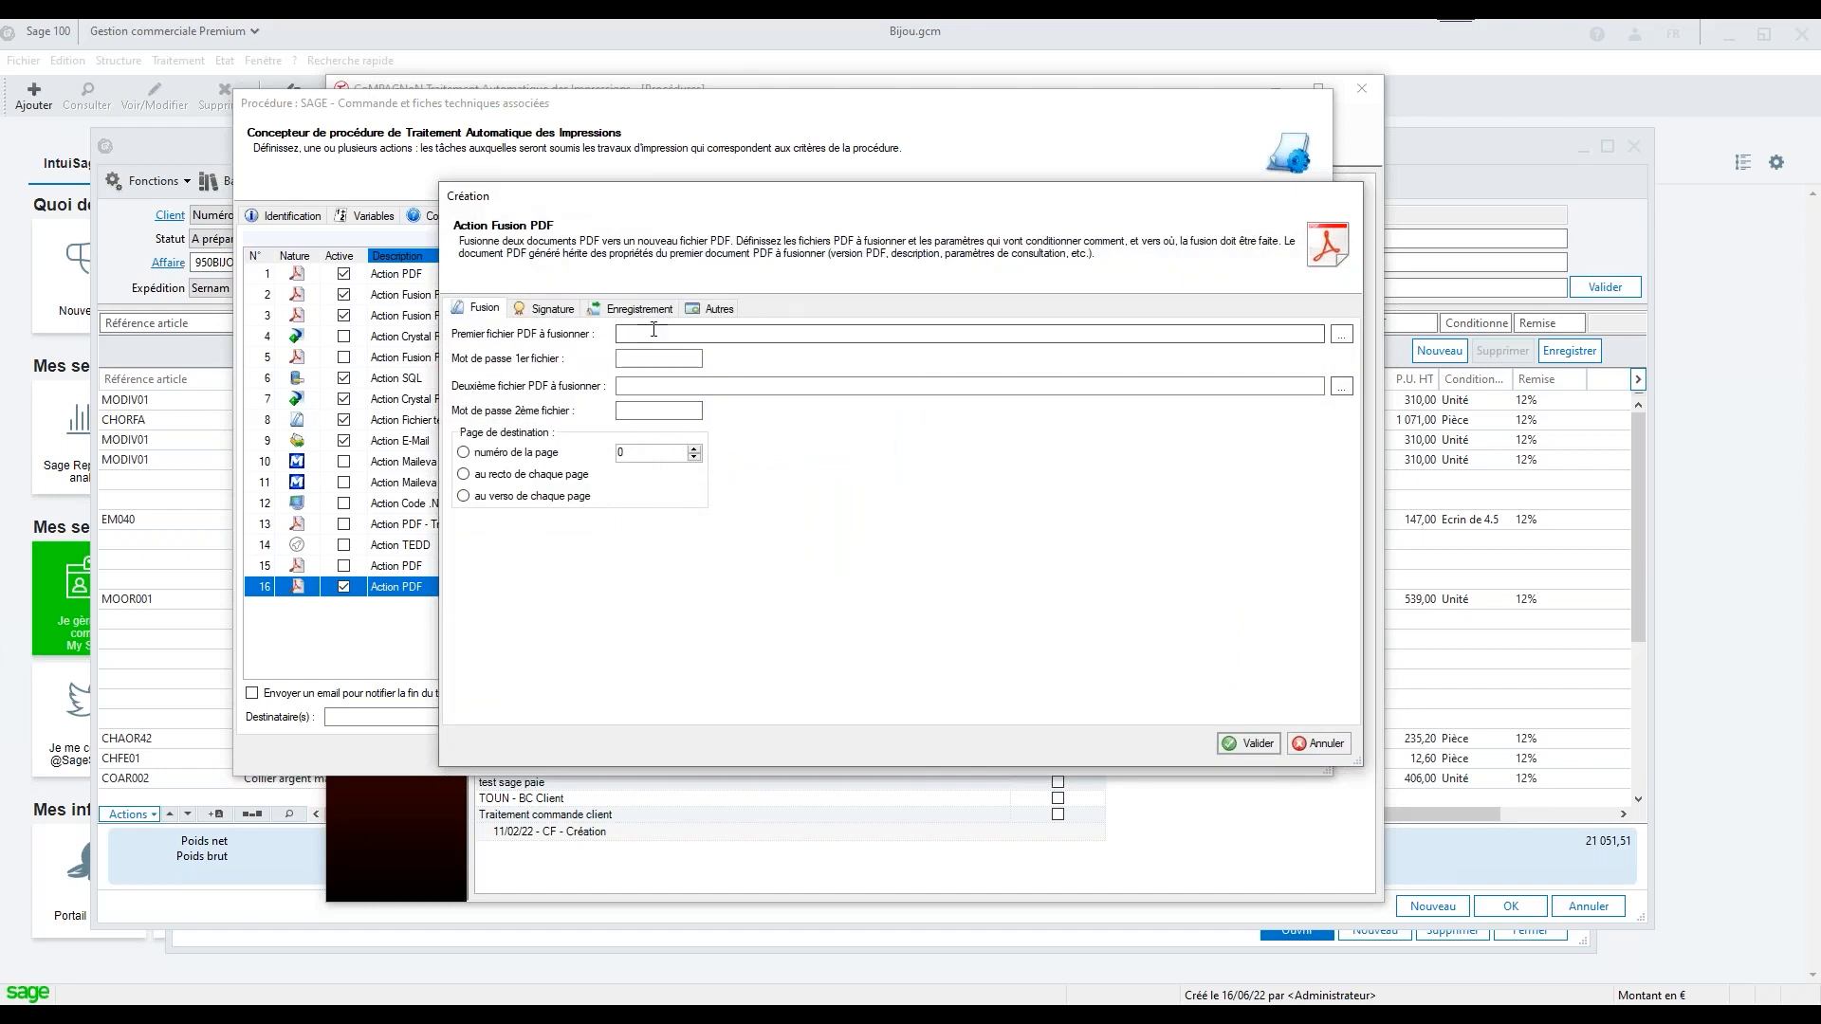
left_click(656, 389)
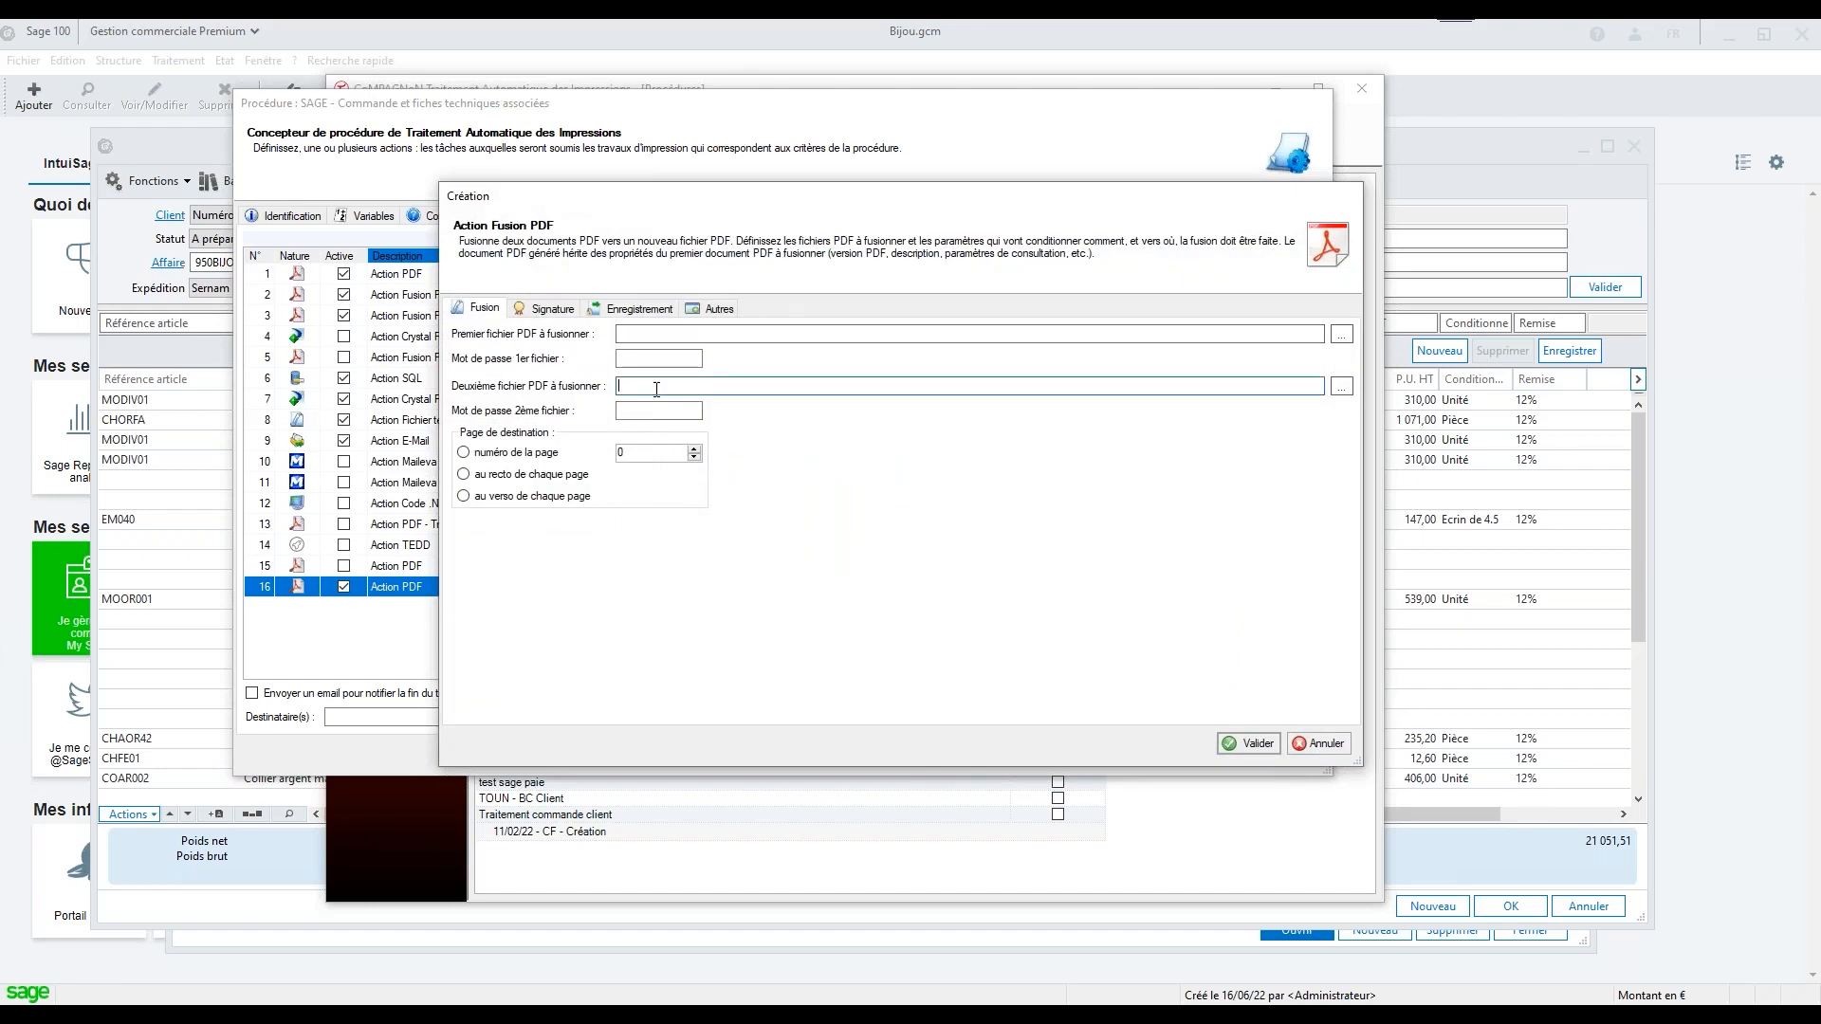
Try the merge action's destination options with page number 2 and au verso de chaque page, and discard the action
left_click(520, 455)
left_click_drag(633, 457, 565, 458)
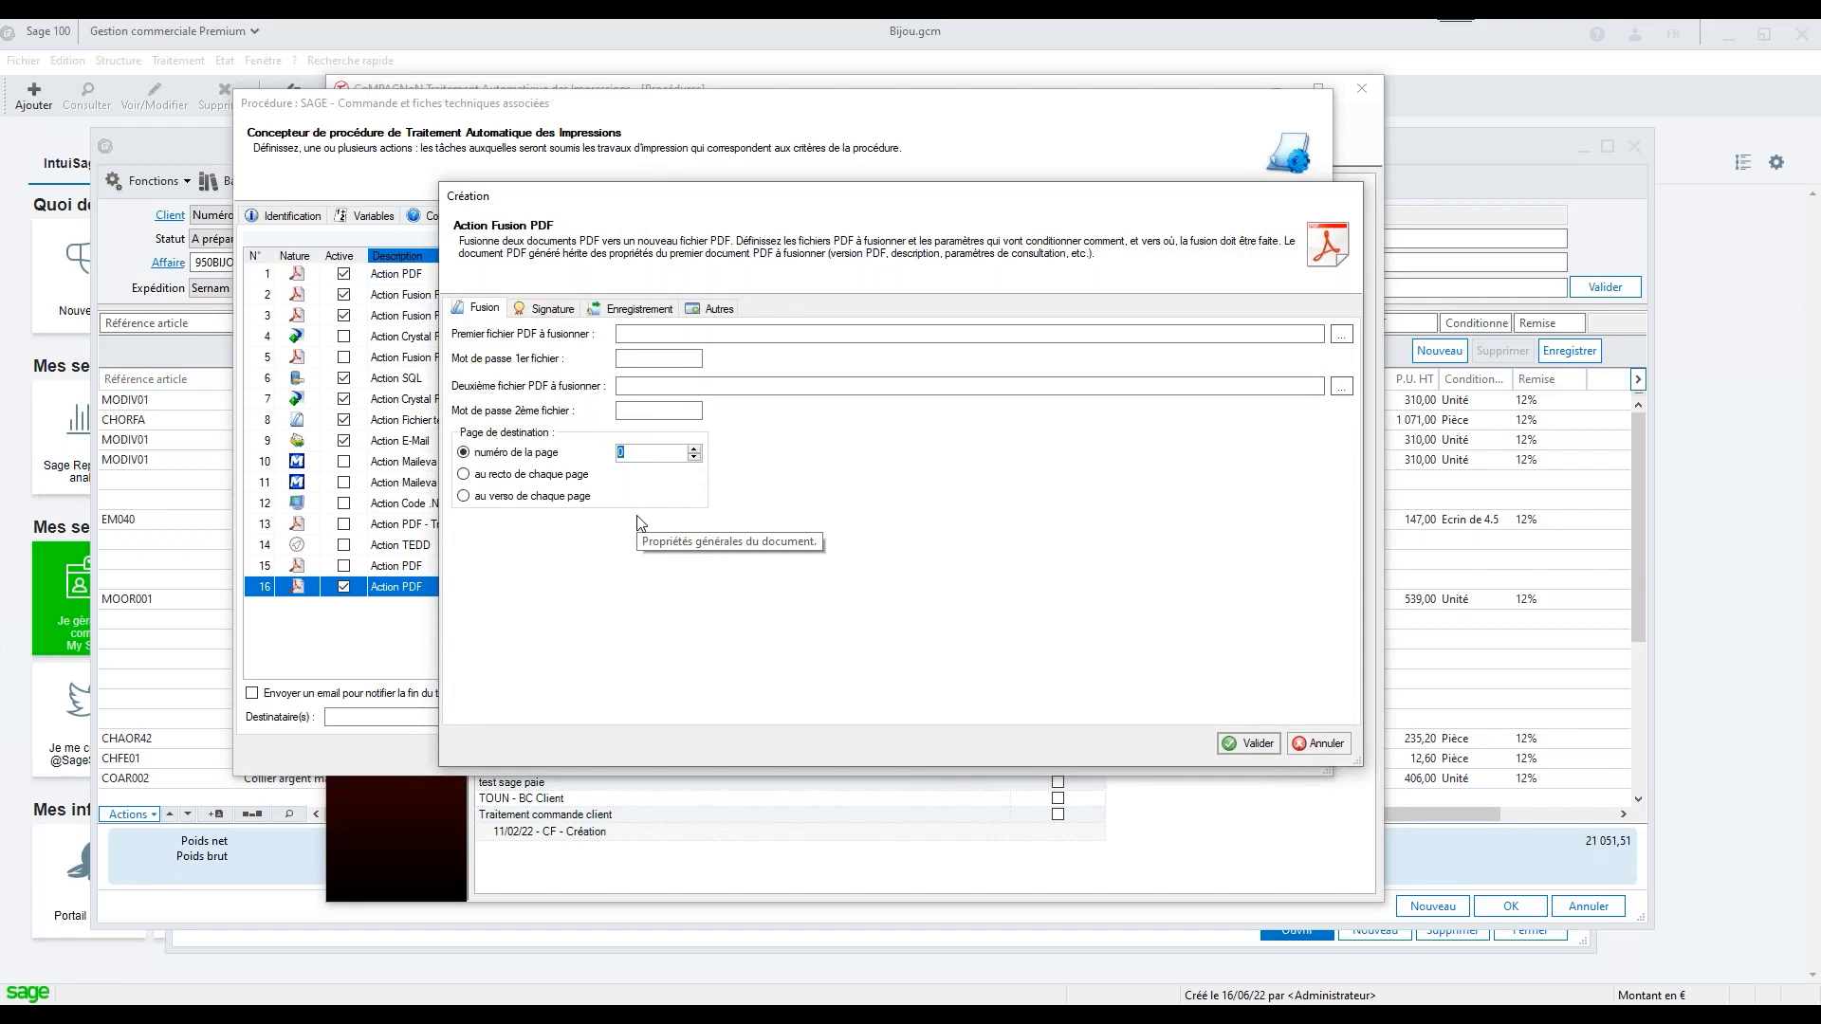
type("2")
left_click(550, 476)
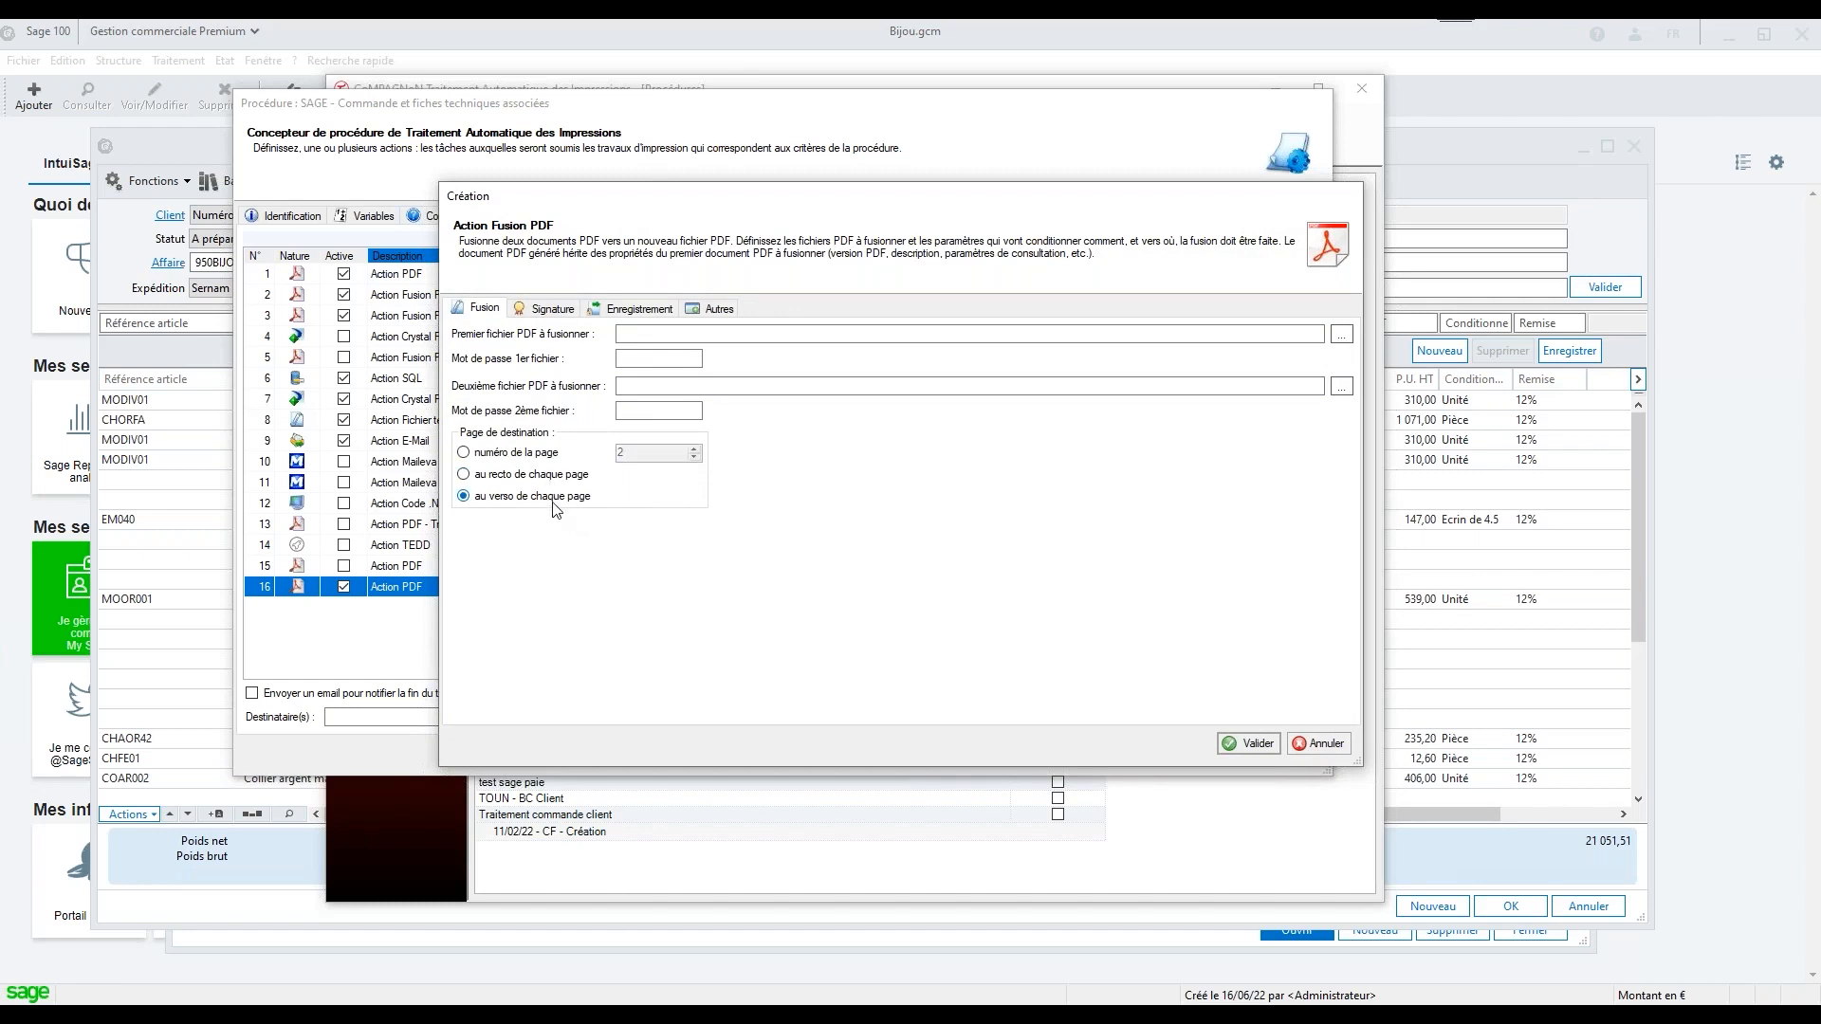
left_click(1326, 745)
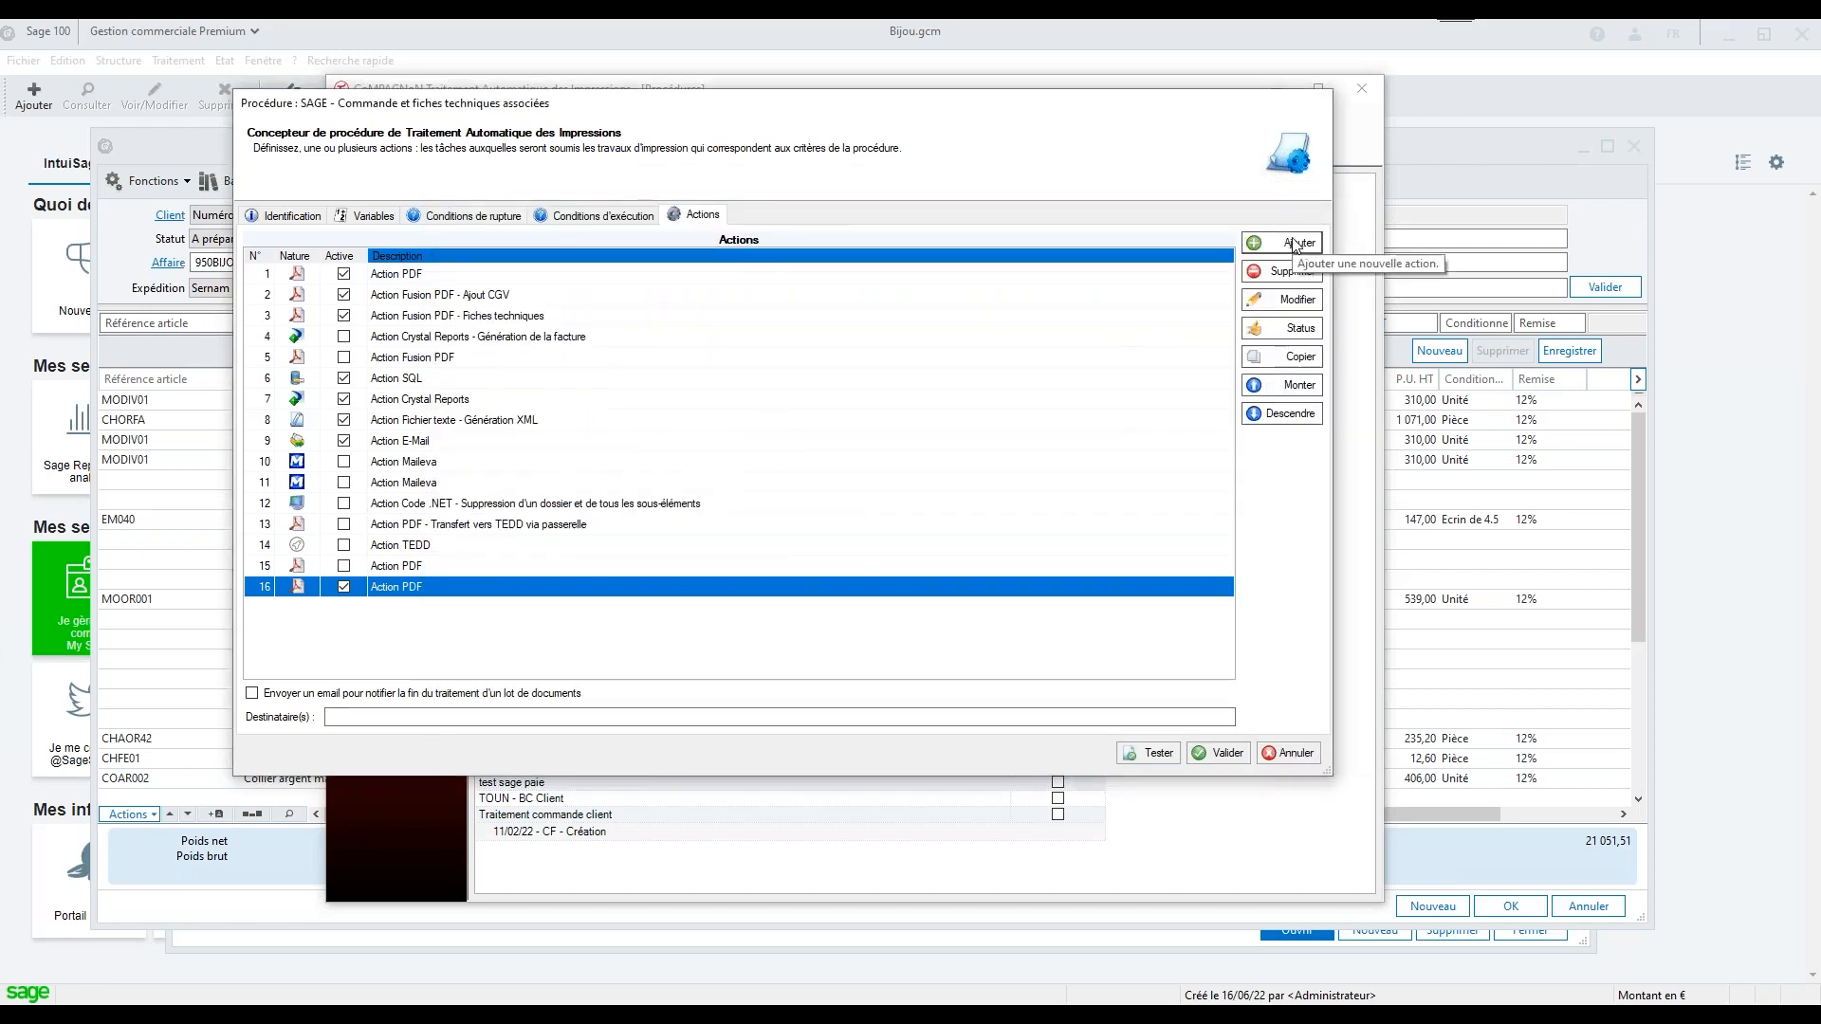
Review the remaining action types, view the default template of a Code .NET action, and close it without saving
left_click(1282, 254)
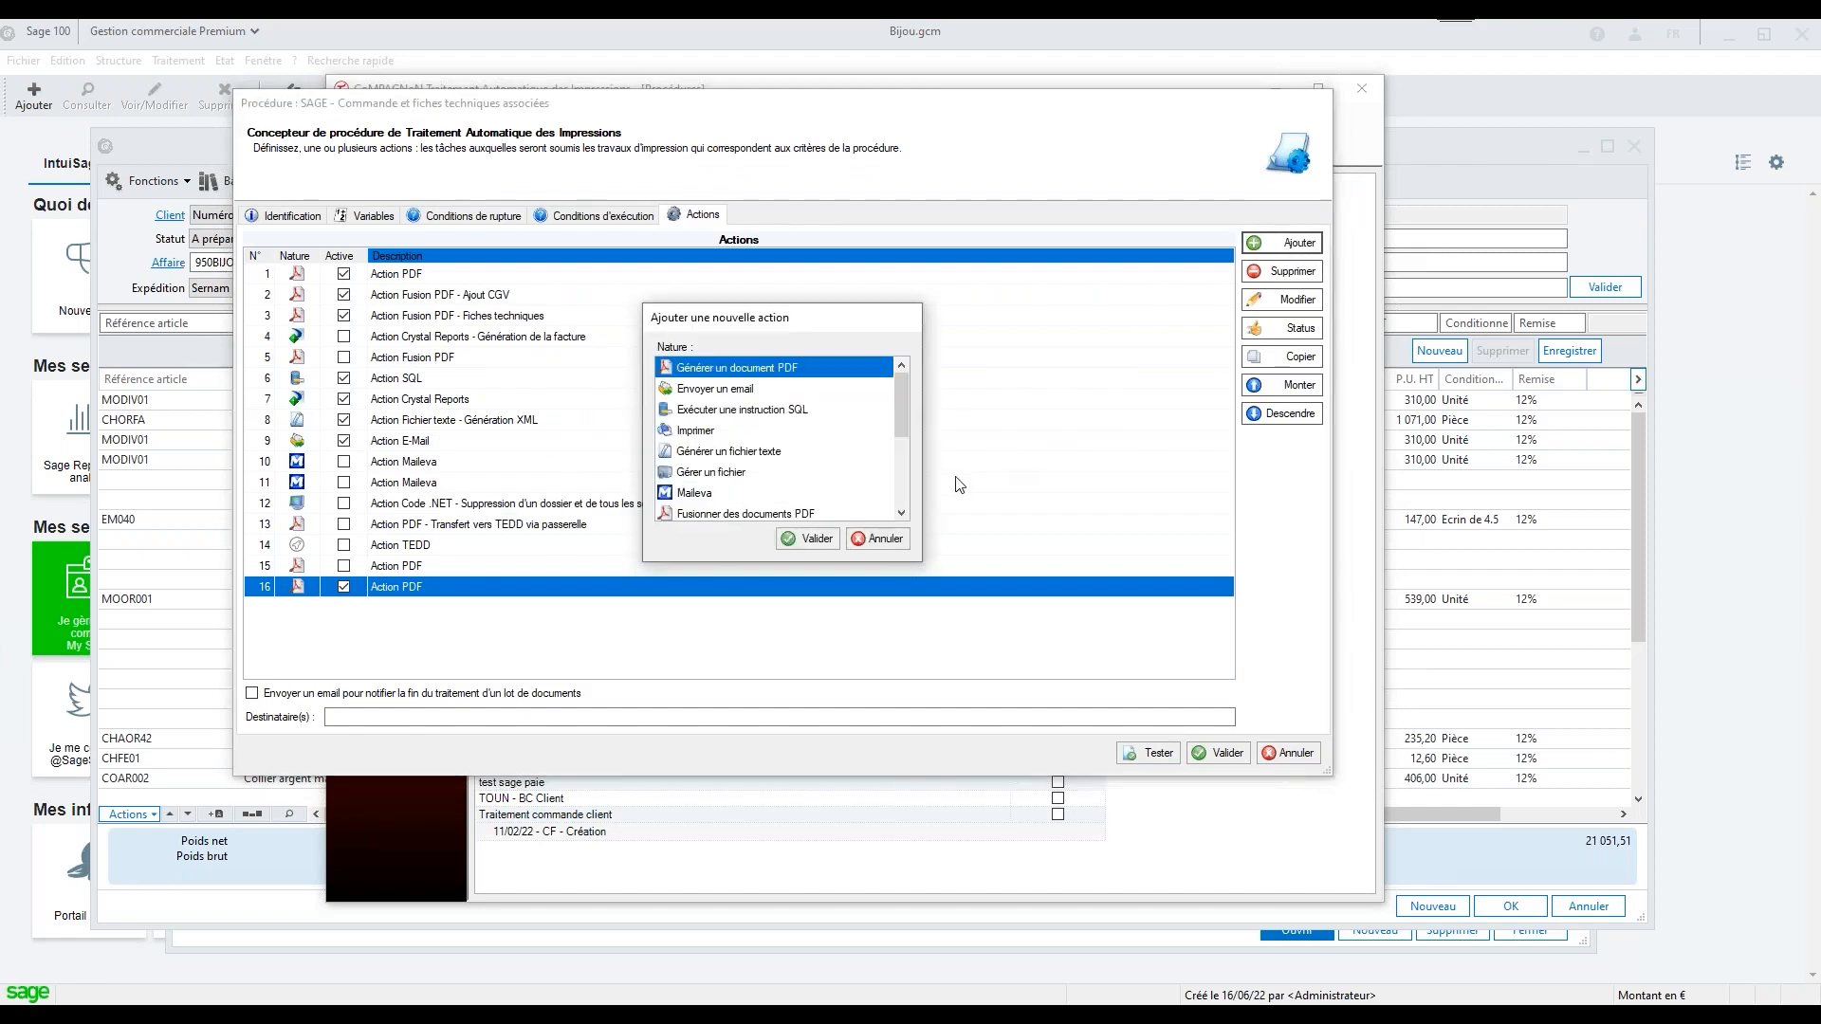
left_click_drag(905, 401, 915, 462)
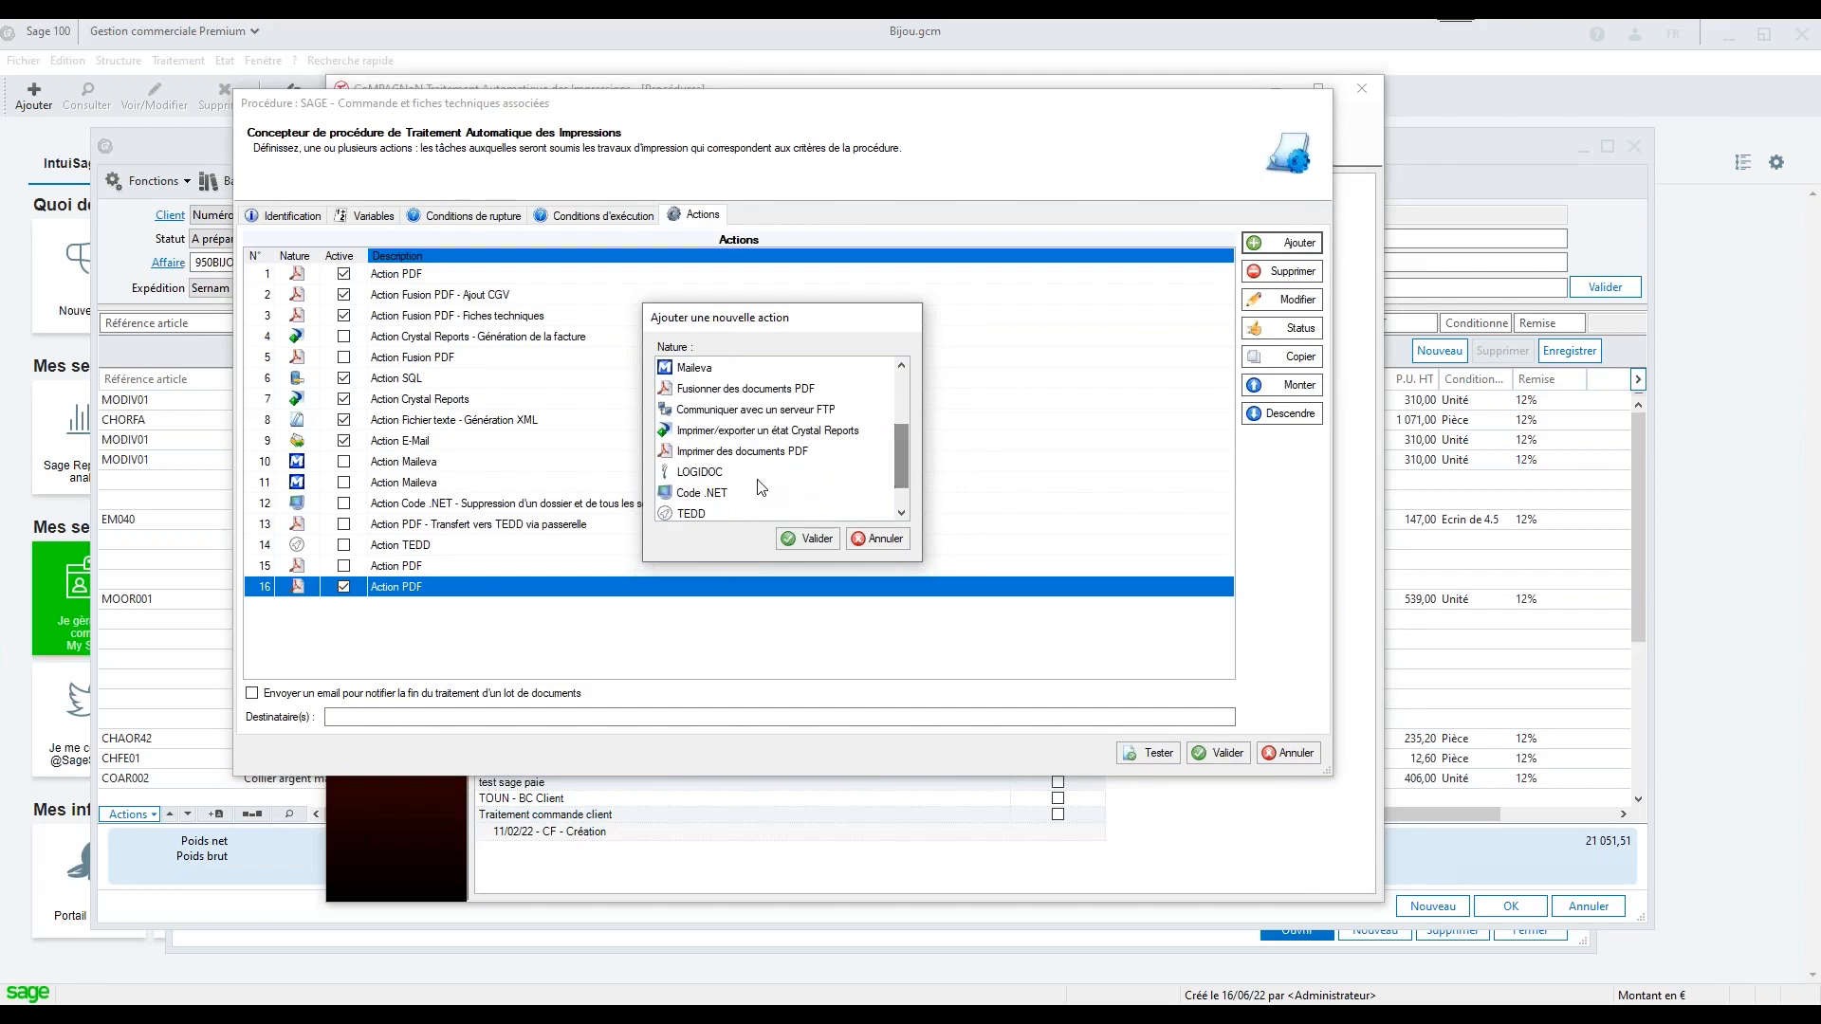
left_click(757, 479)
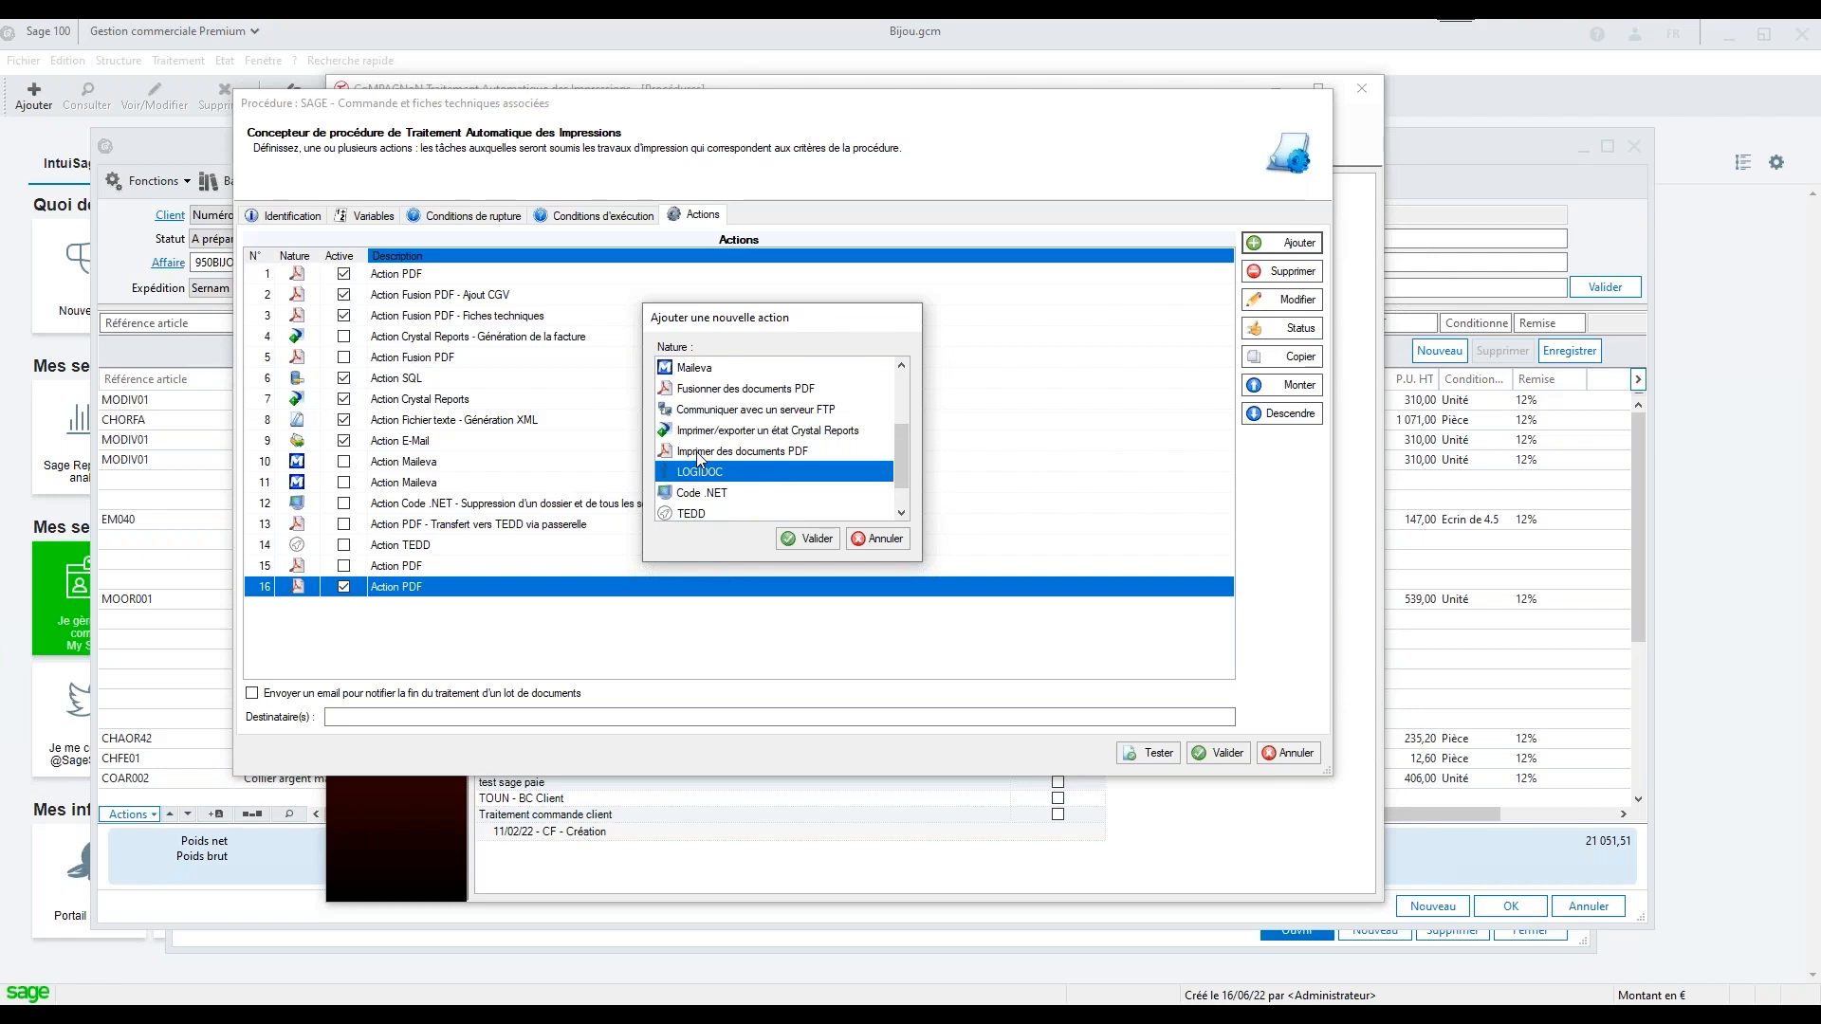
left_click(703, 496)
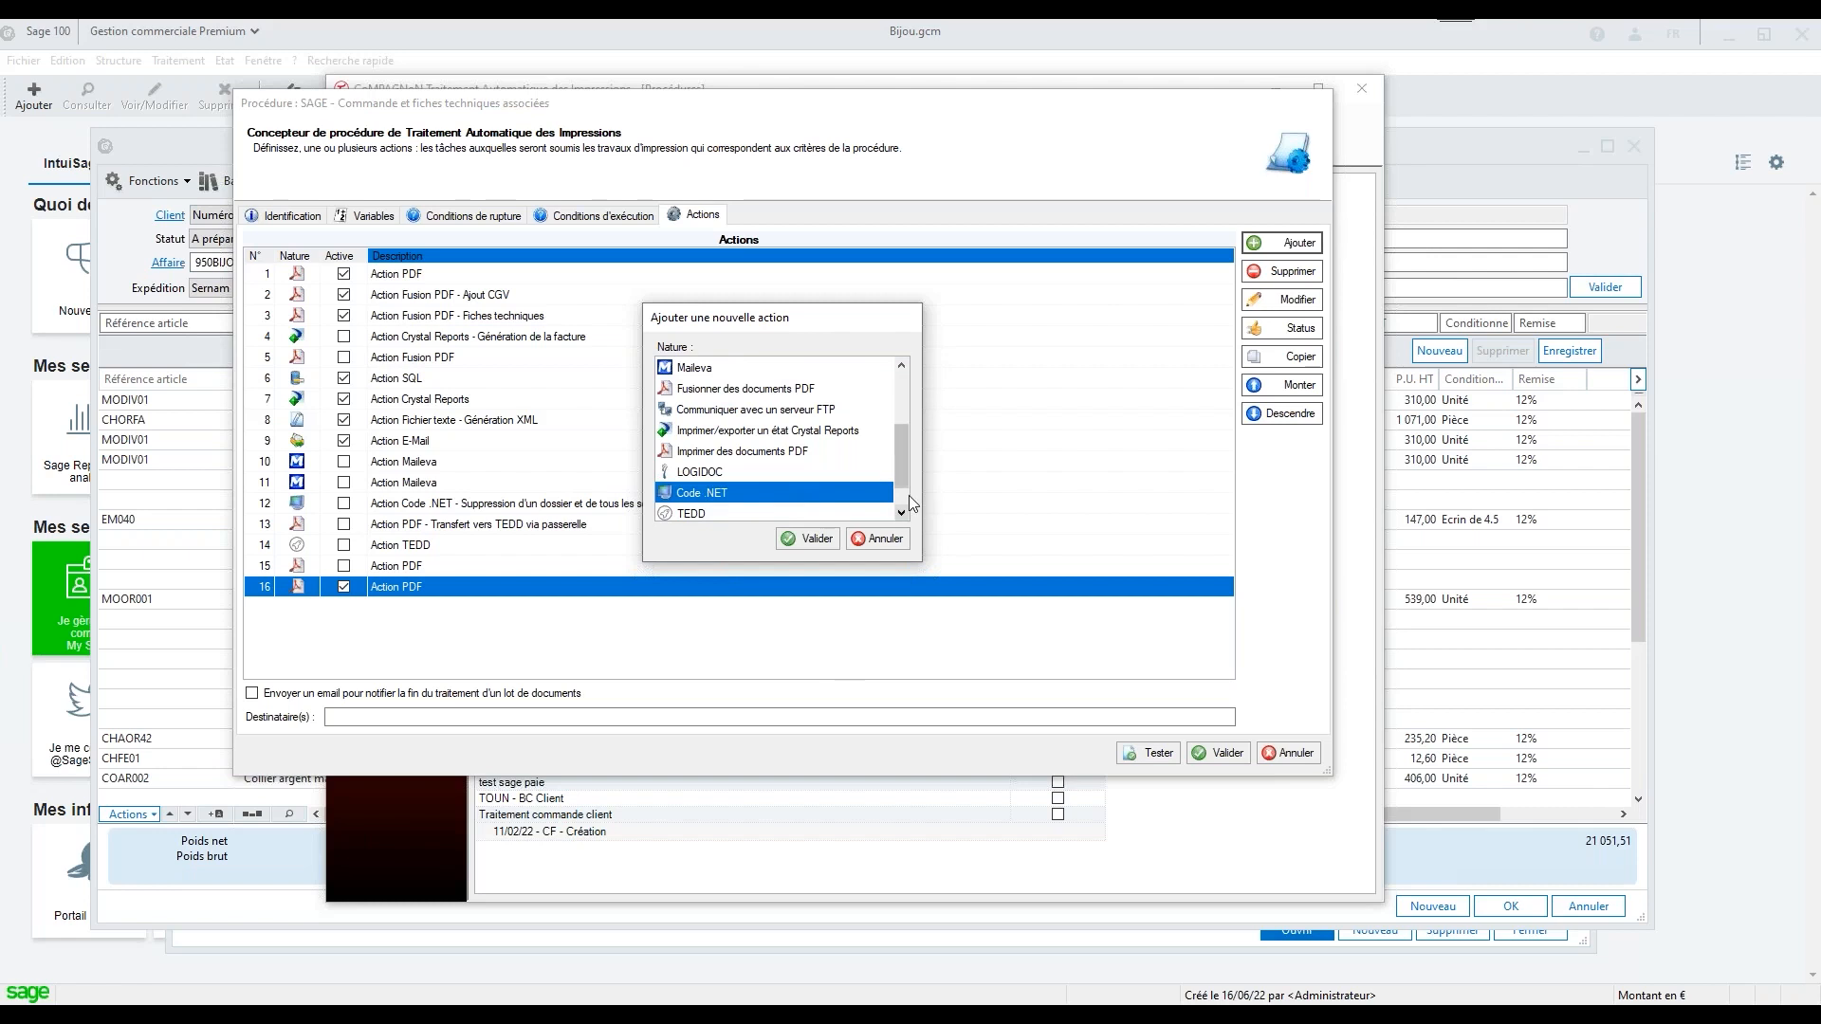
left_click_drag(903, 463, 896, 482)
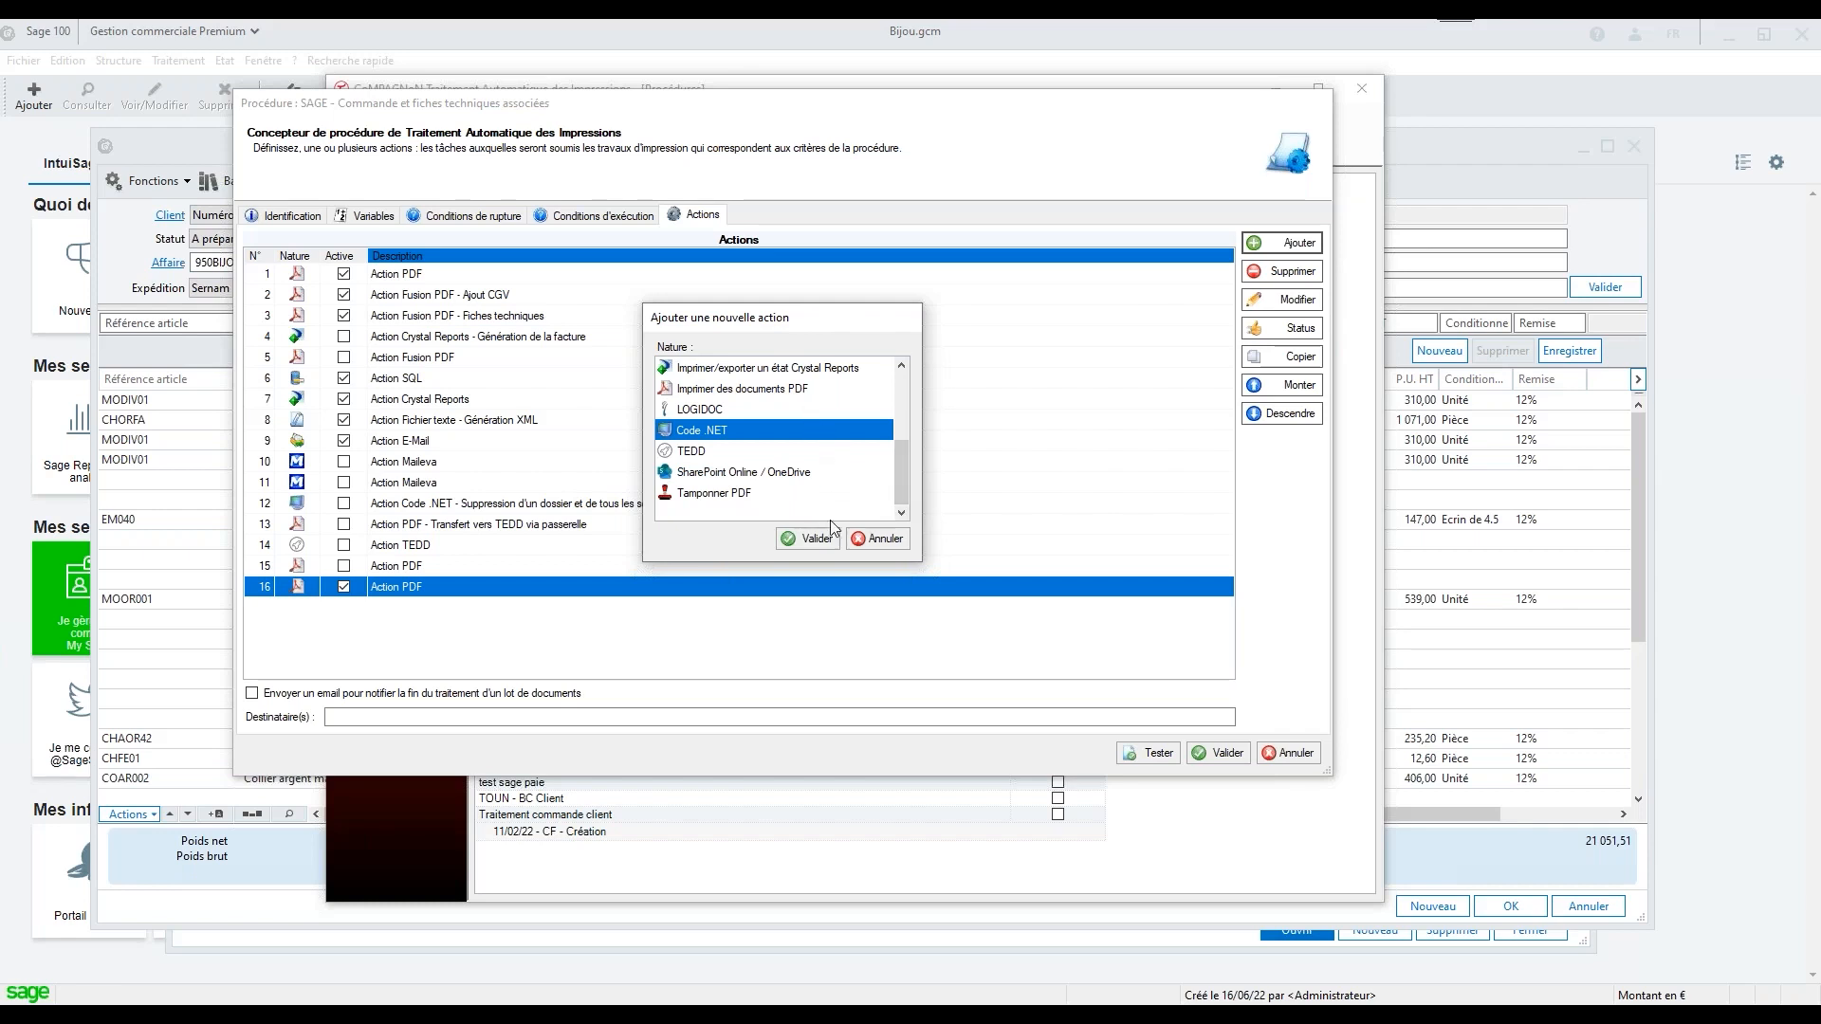
left_click(814, 538)
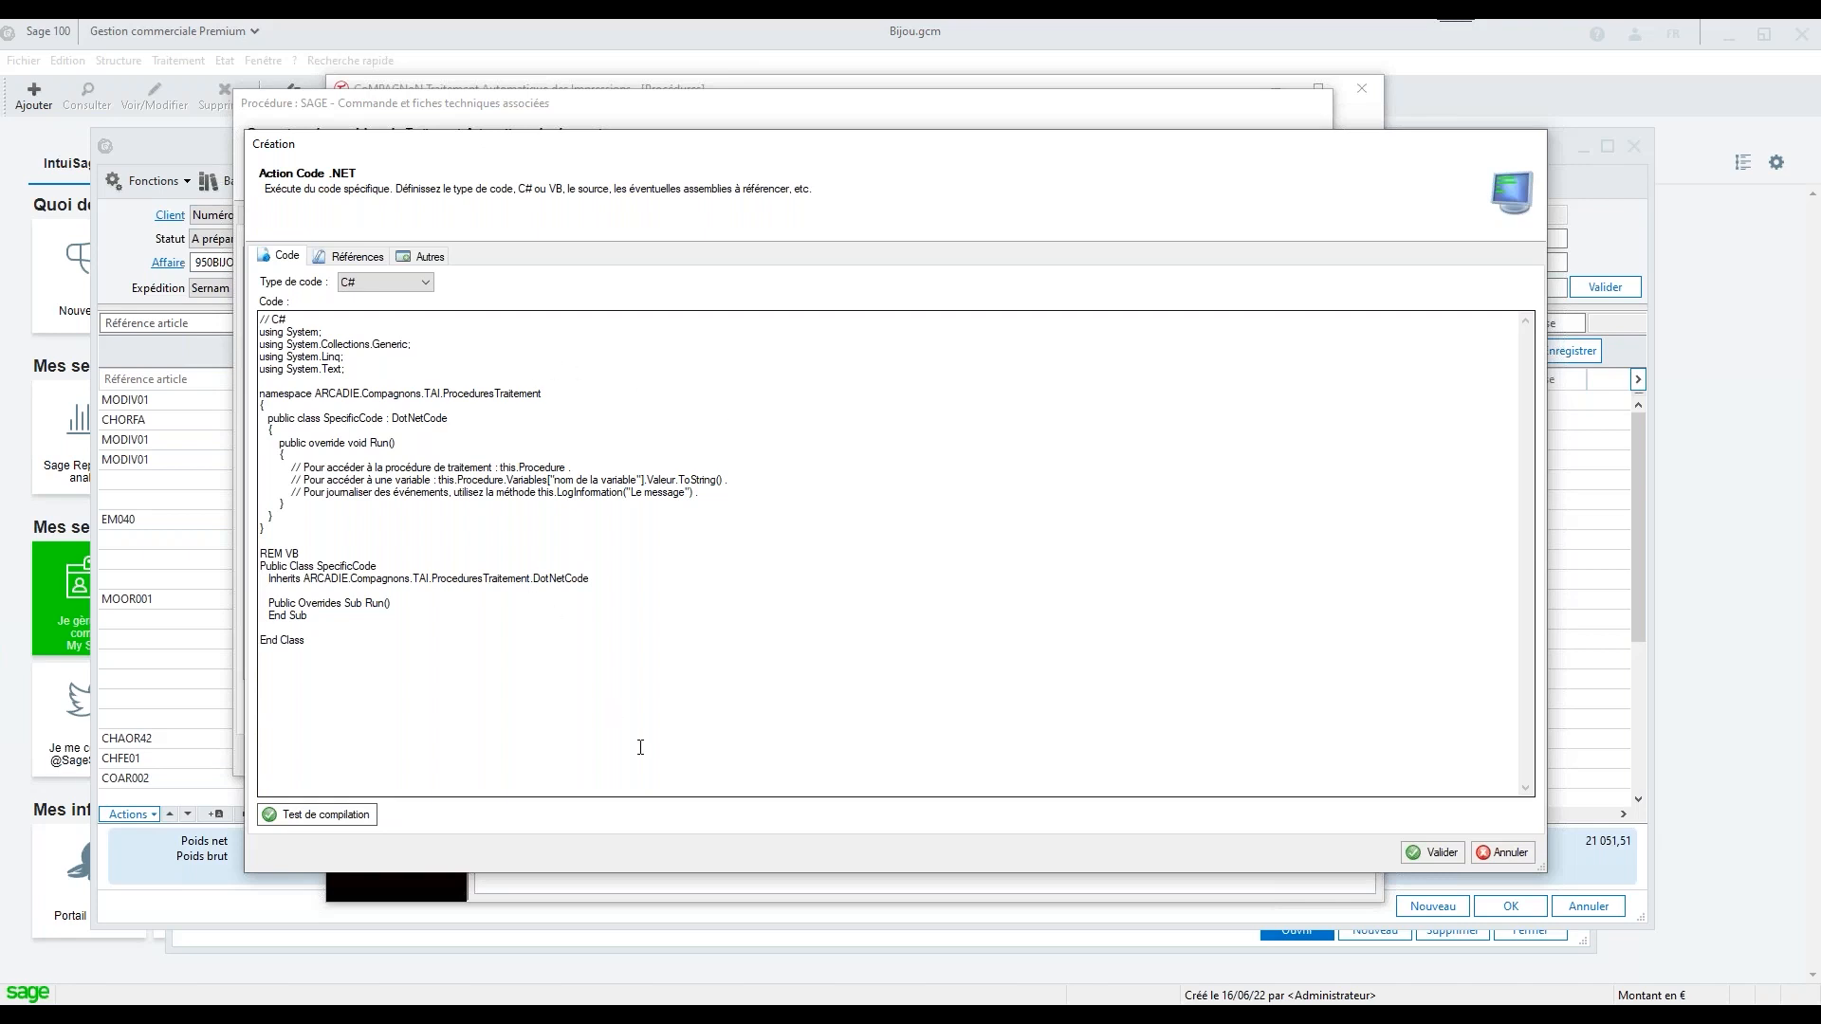
left_click(1503, 852)
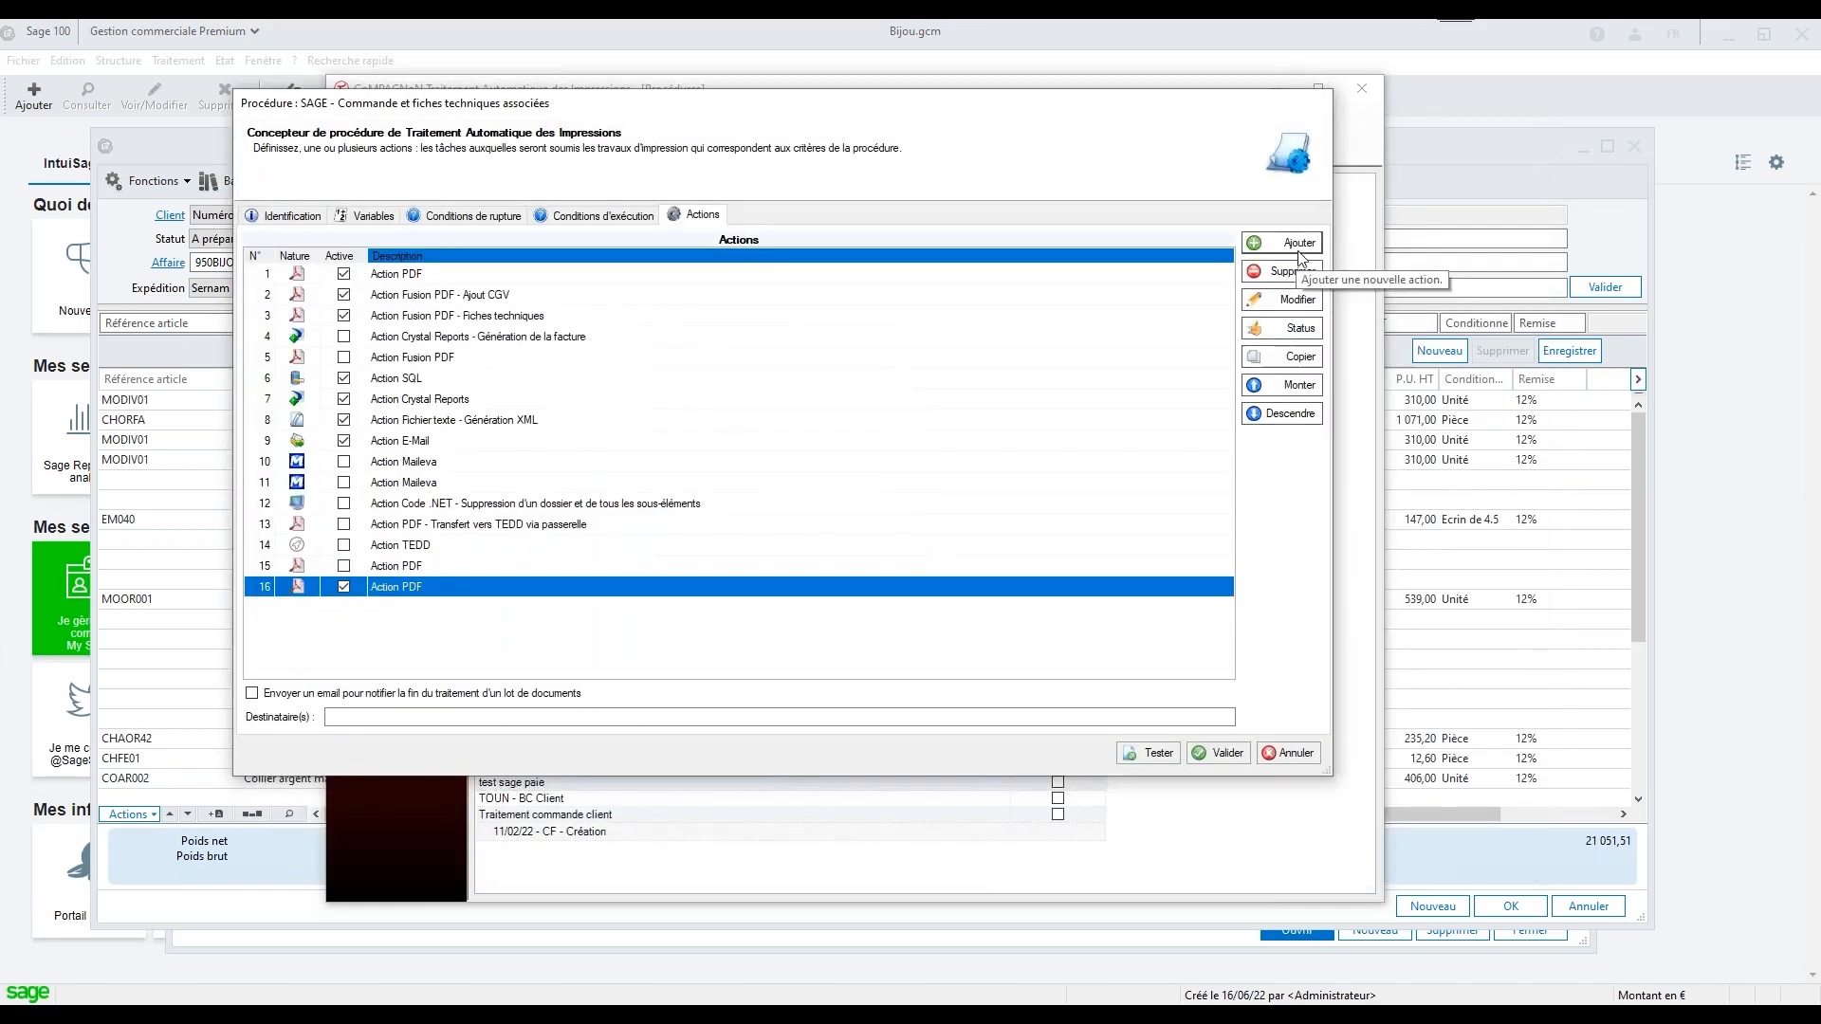
Start a TEDD action, set its Type d'envoi to Facture, and discard the action
left_click(1299, 244)
scroll(905, 412, "down", 5)
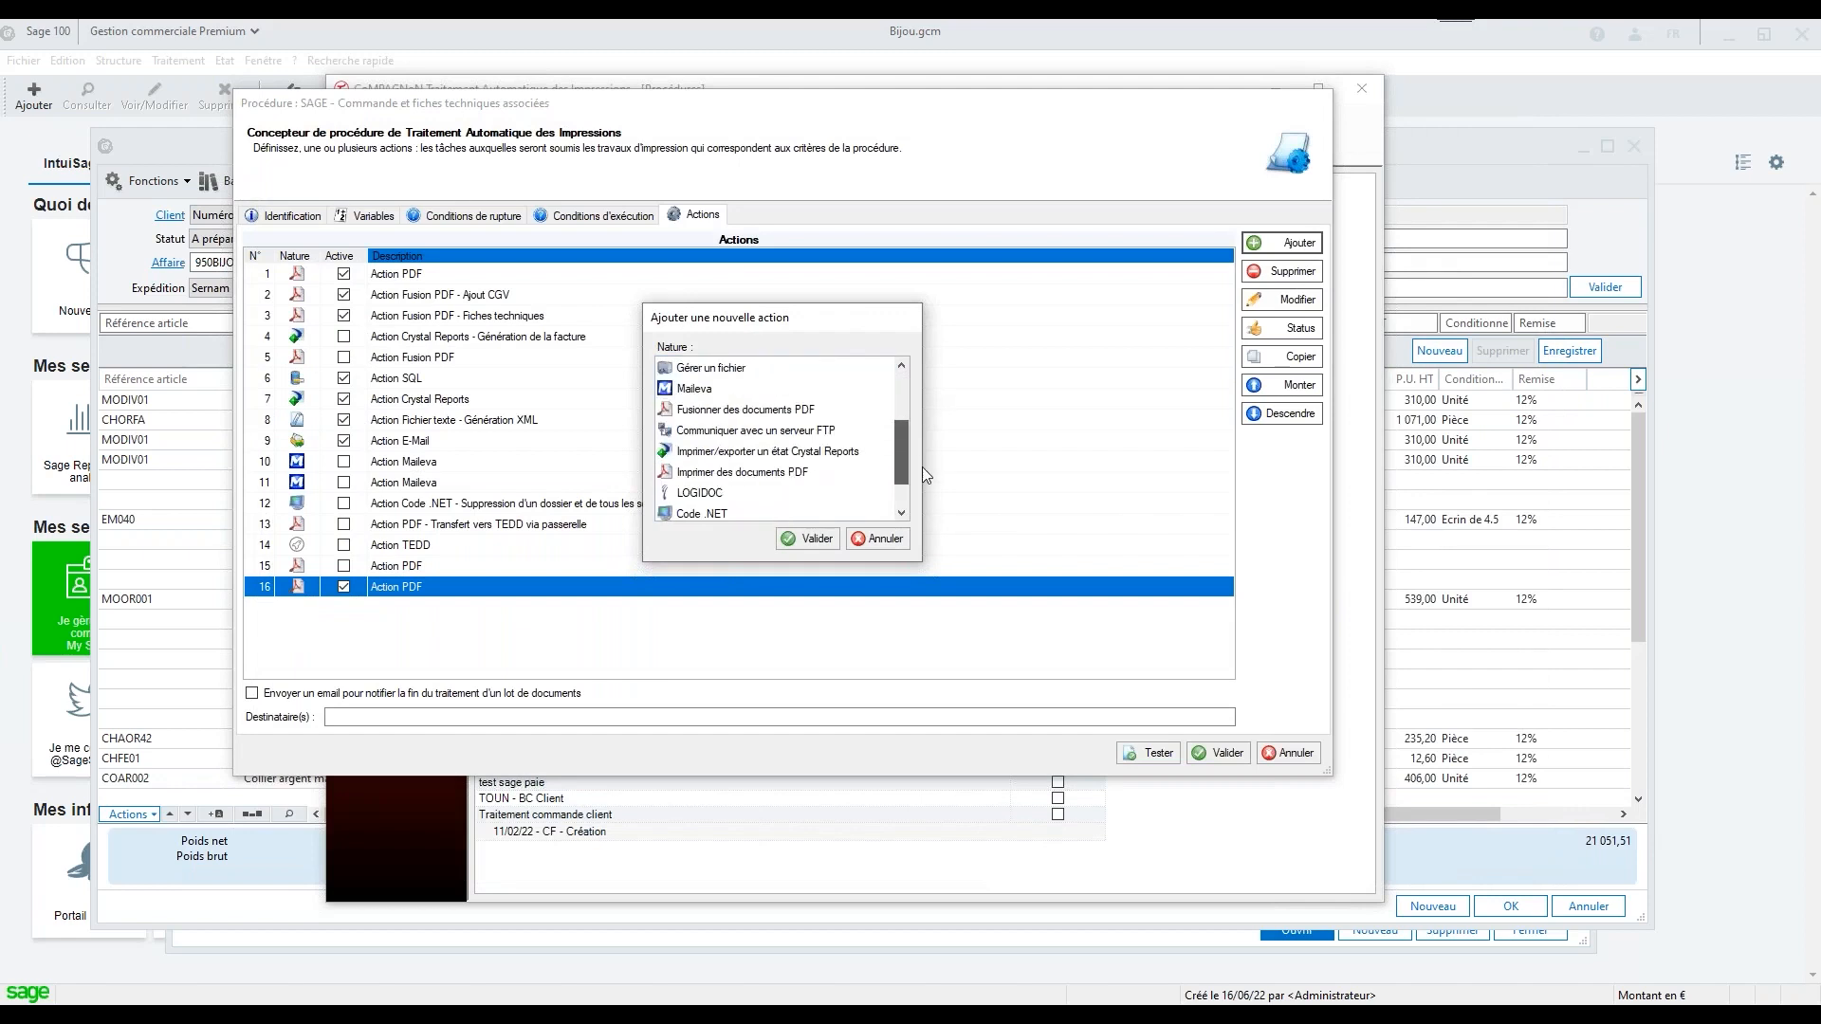
left_click(683, 453)
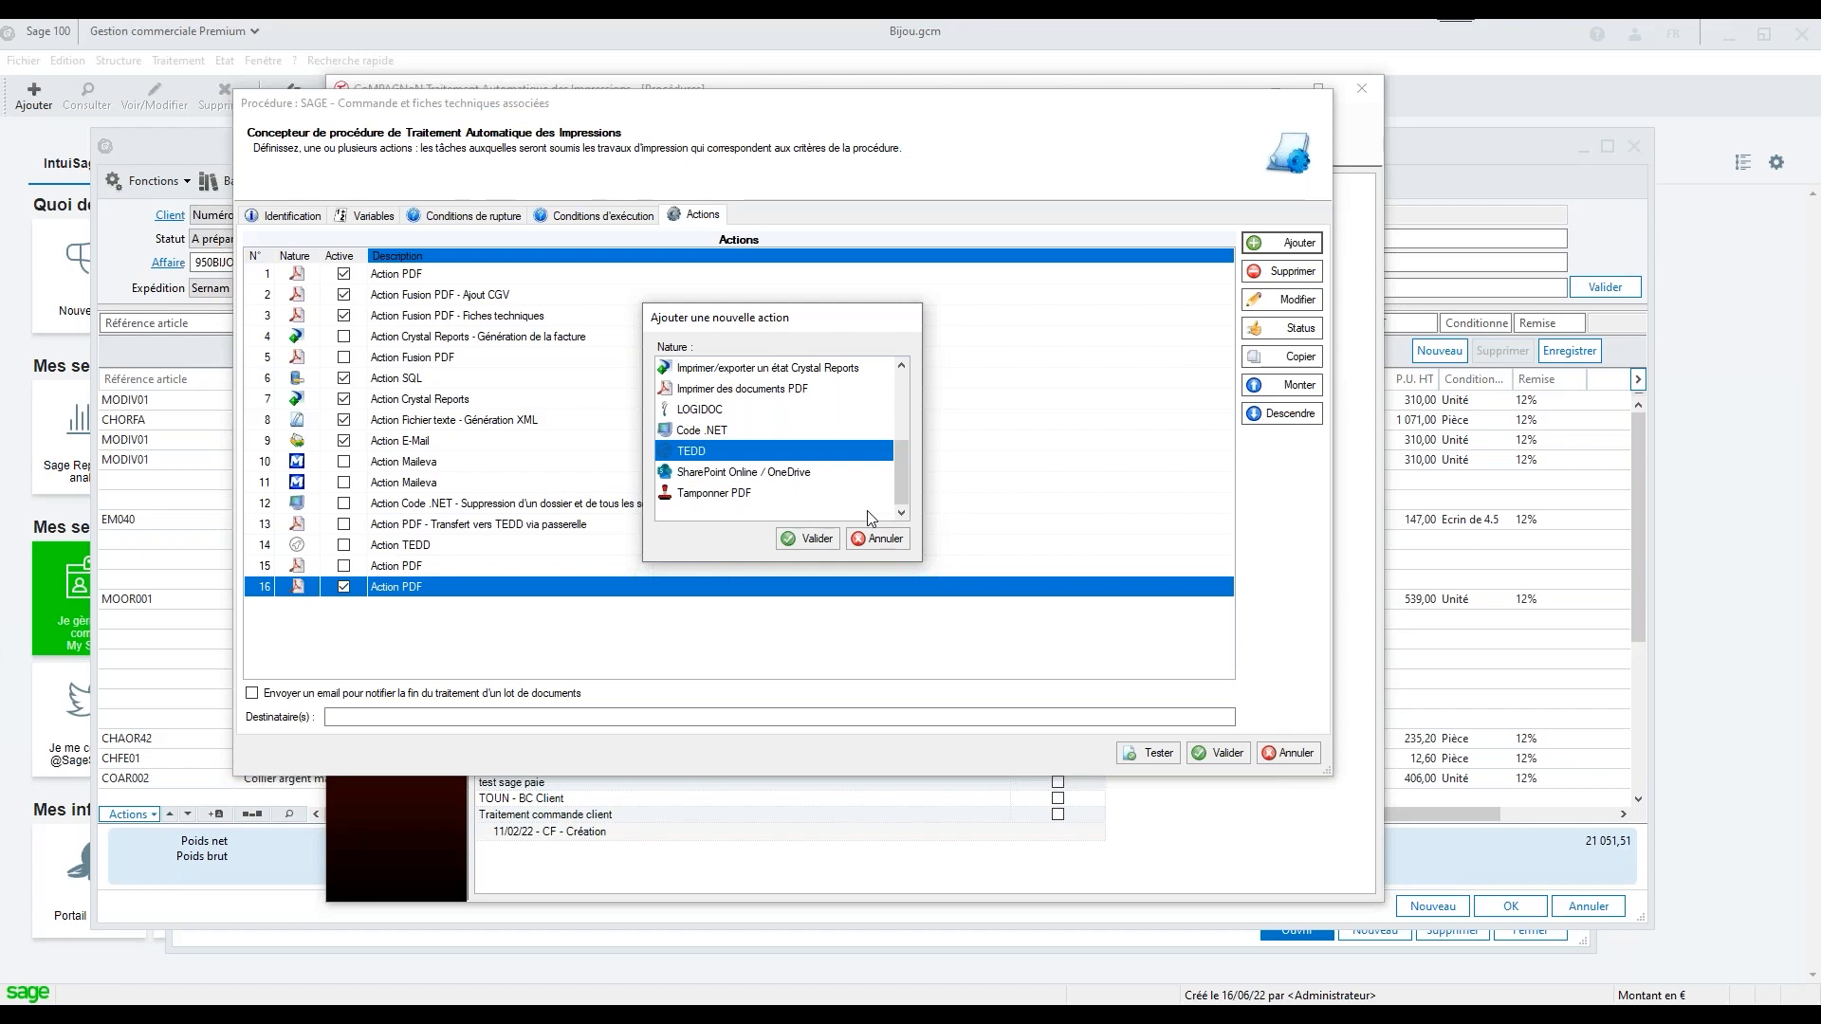
left_click(814, 538)
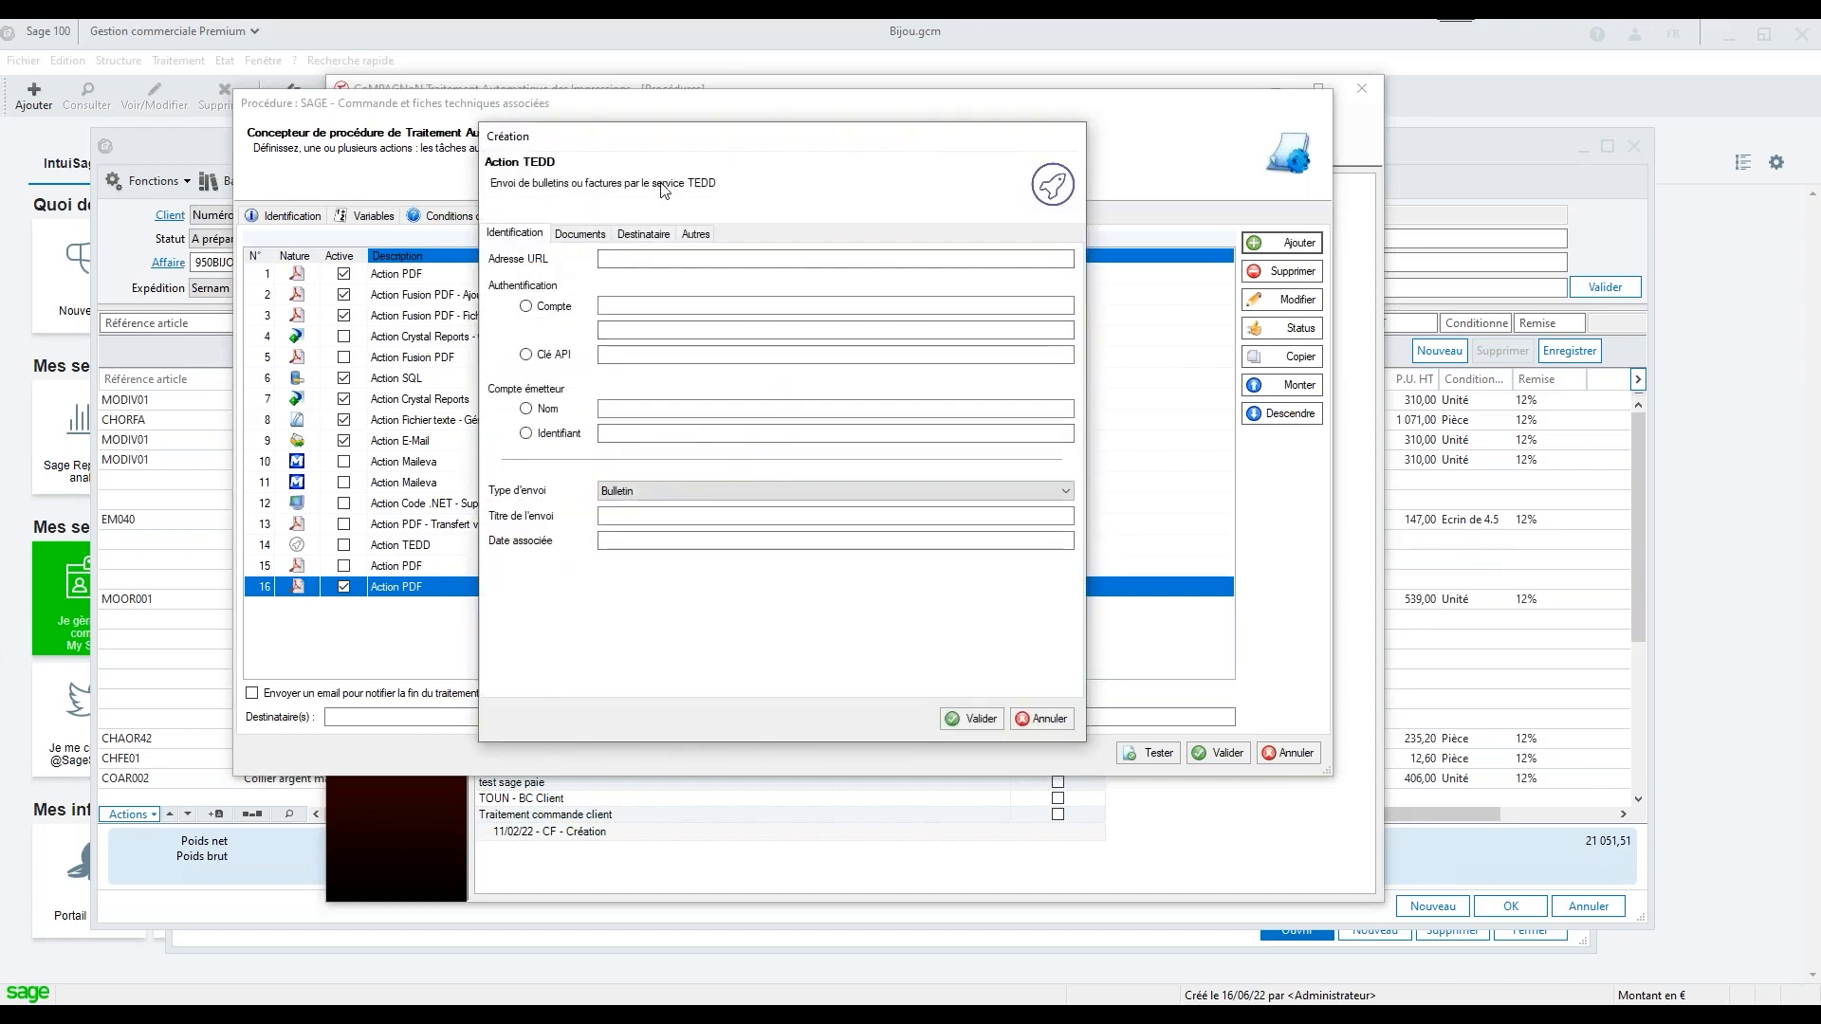
left_click(648, 492)
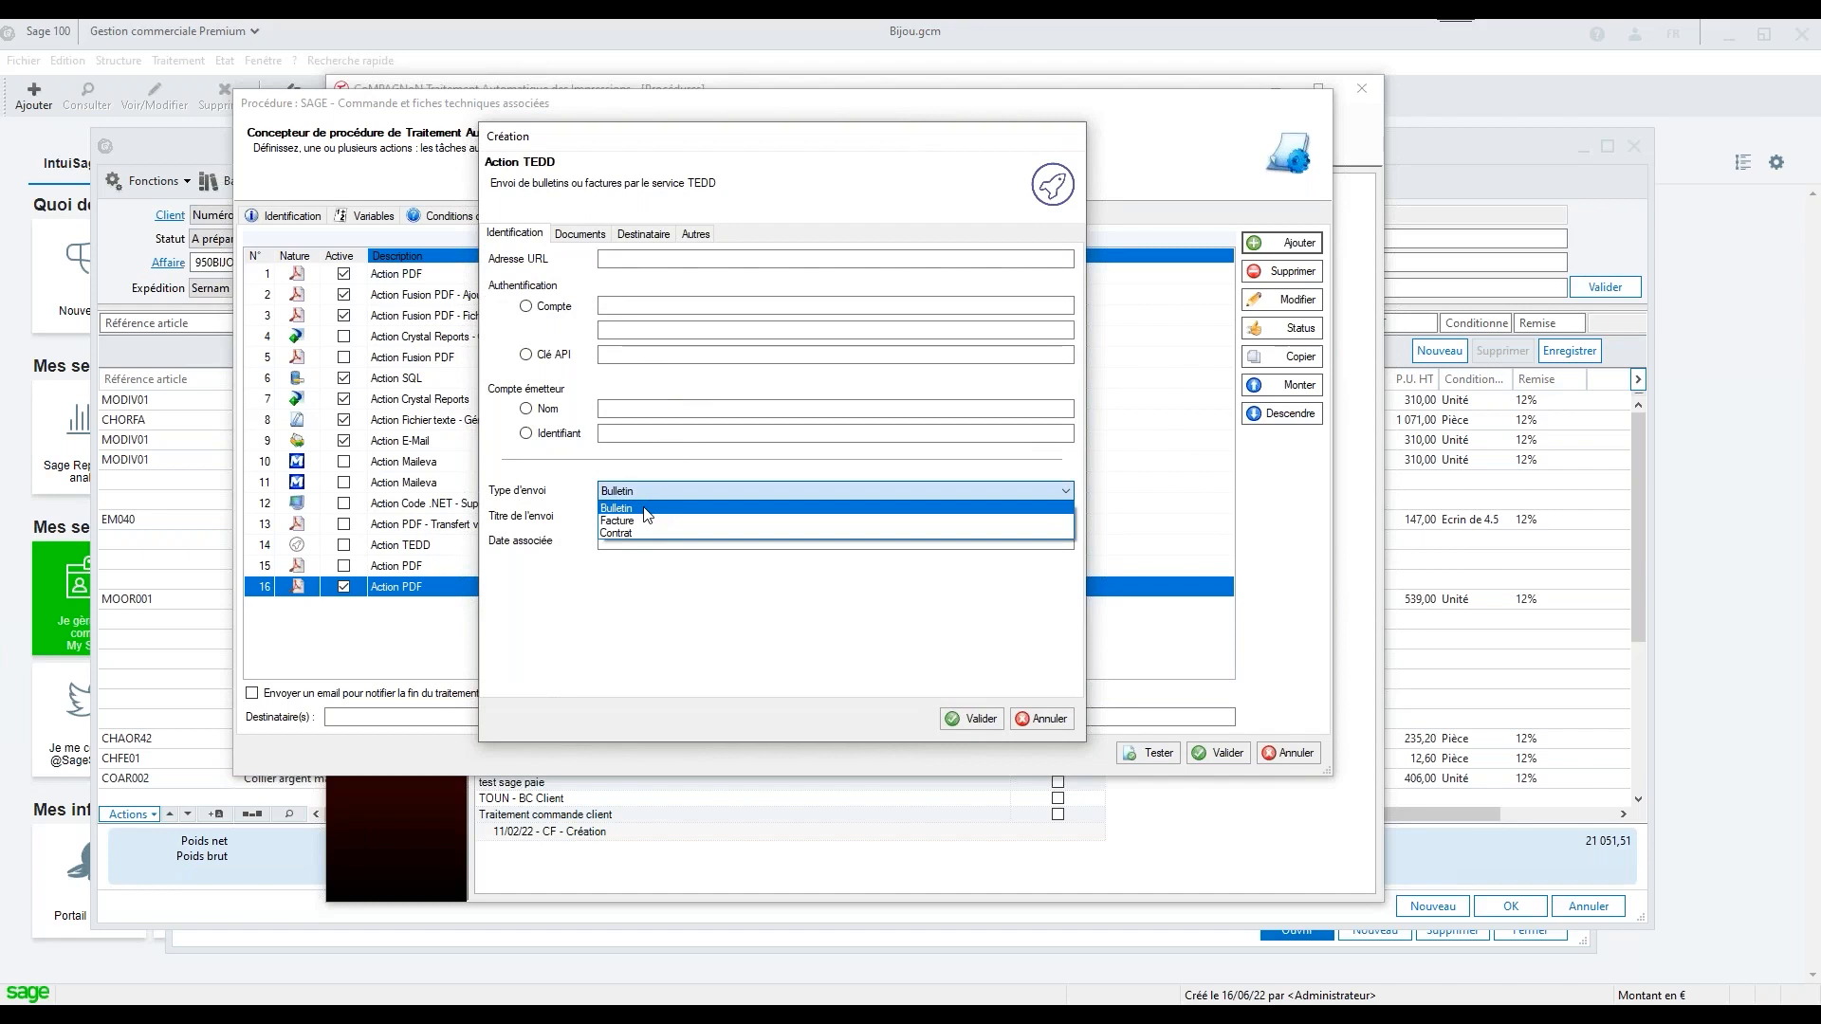
left_click(633, 521)
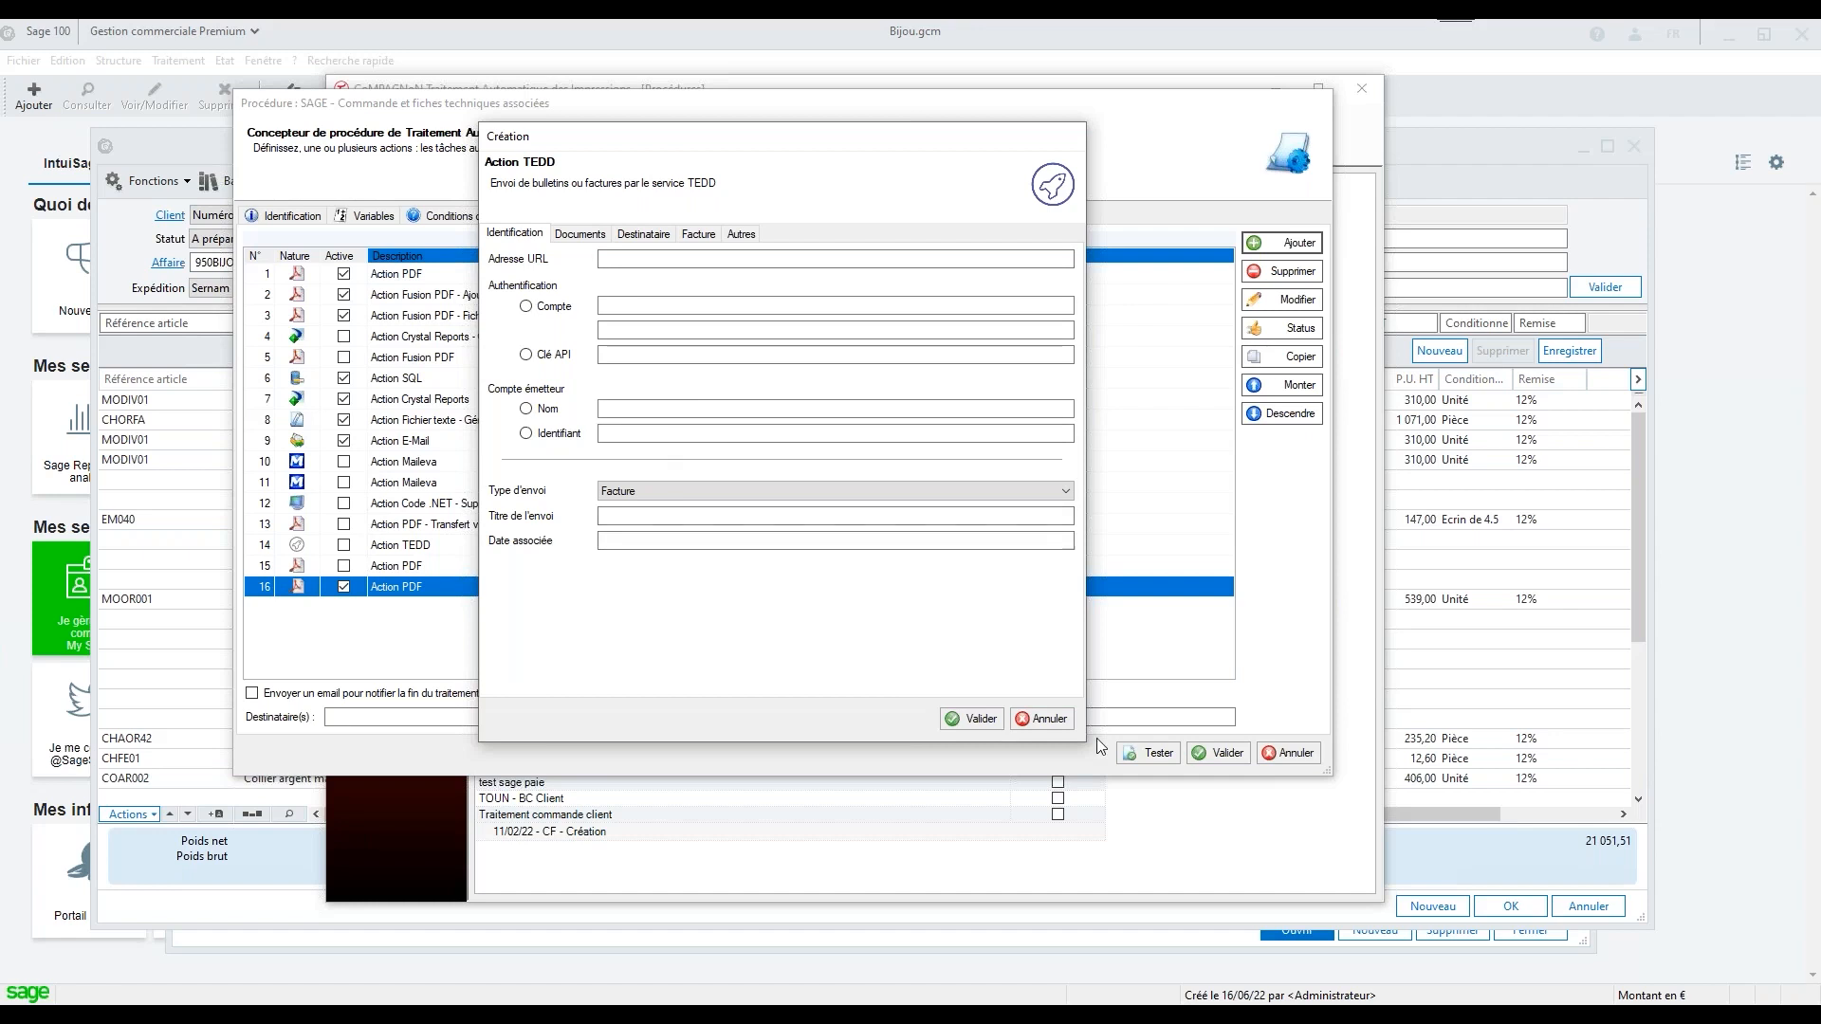
left_click(1050, 721)
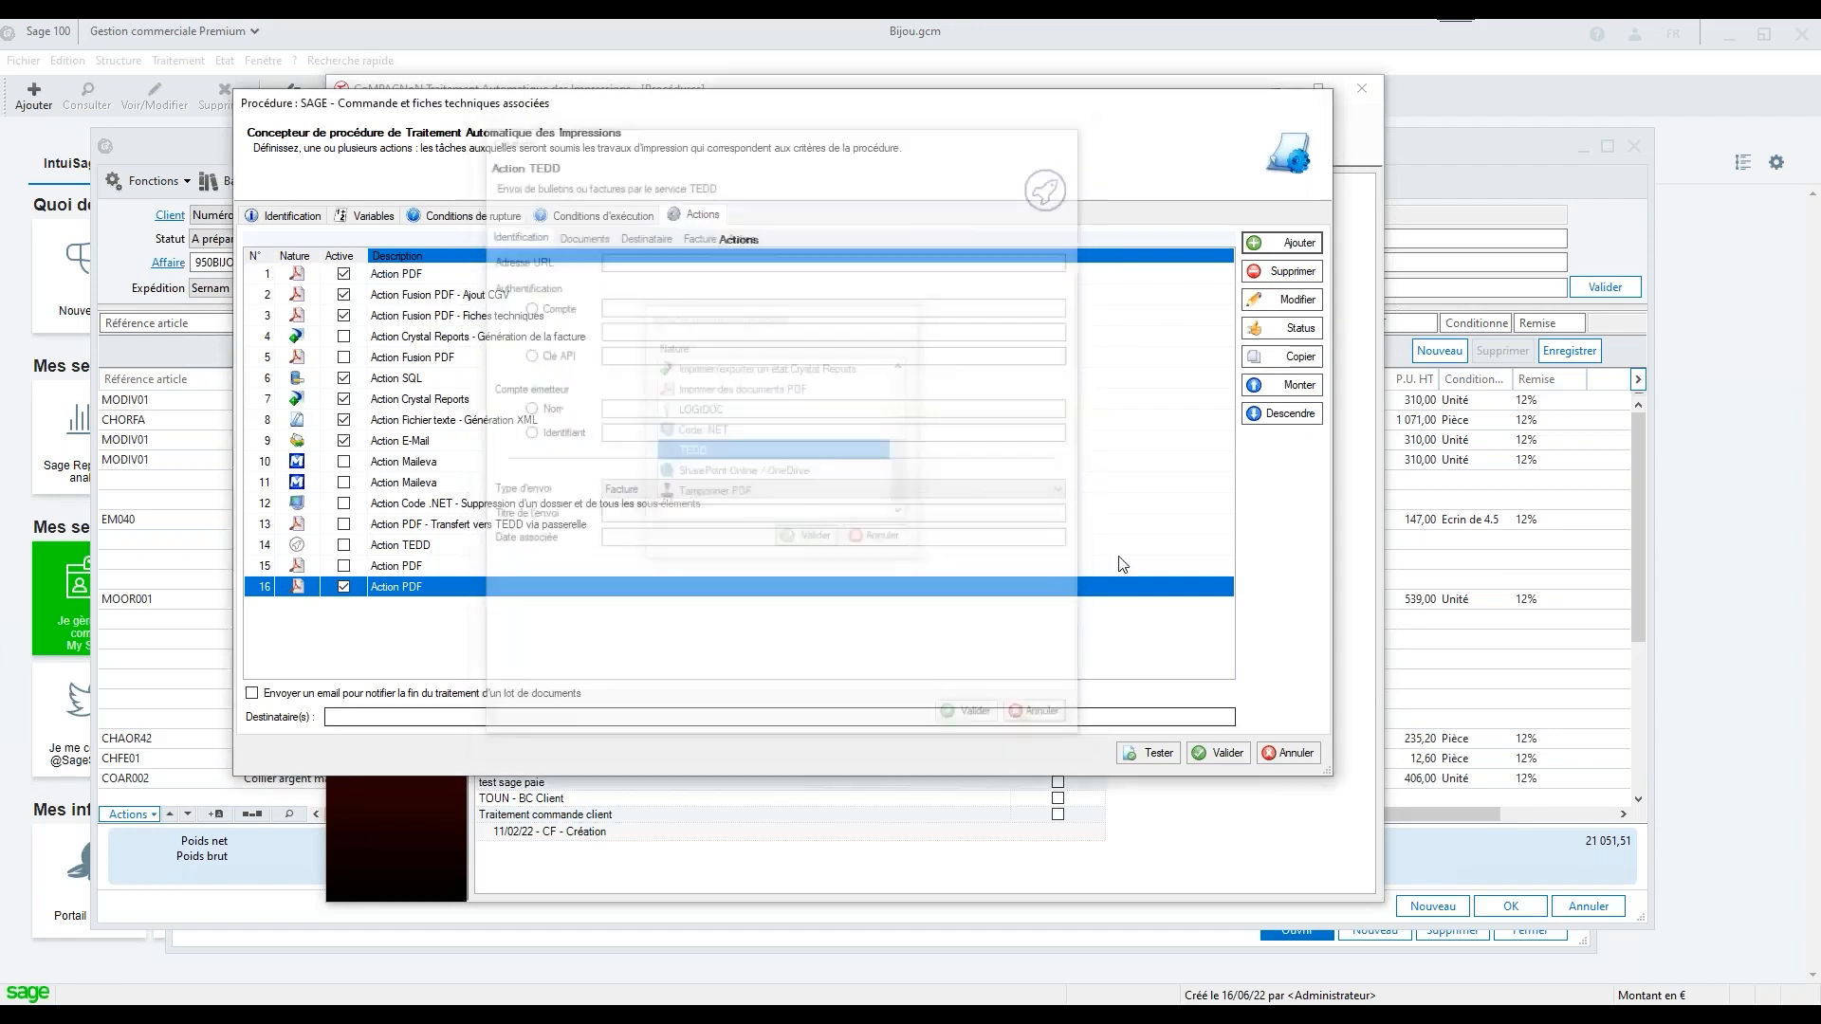
Start adding another action to the procedure and select TEDD as its nature
left_click(1283, 244)
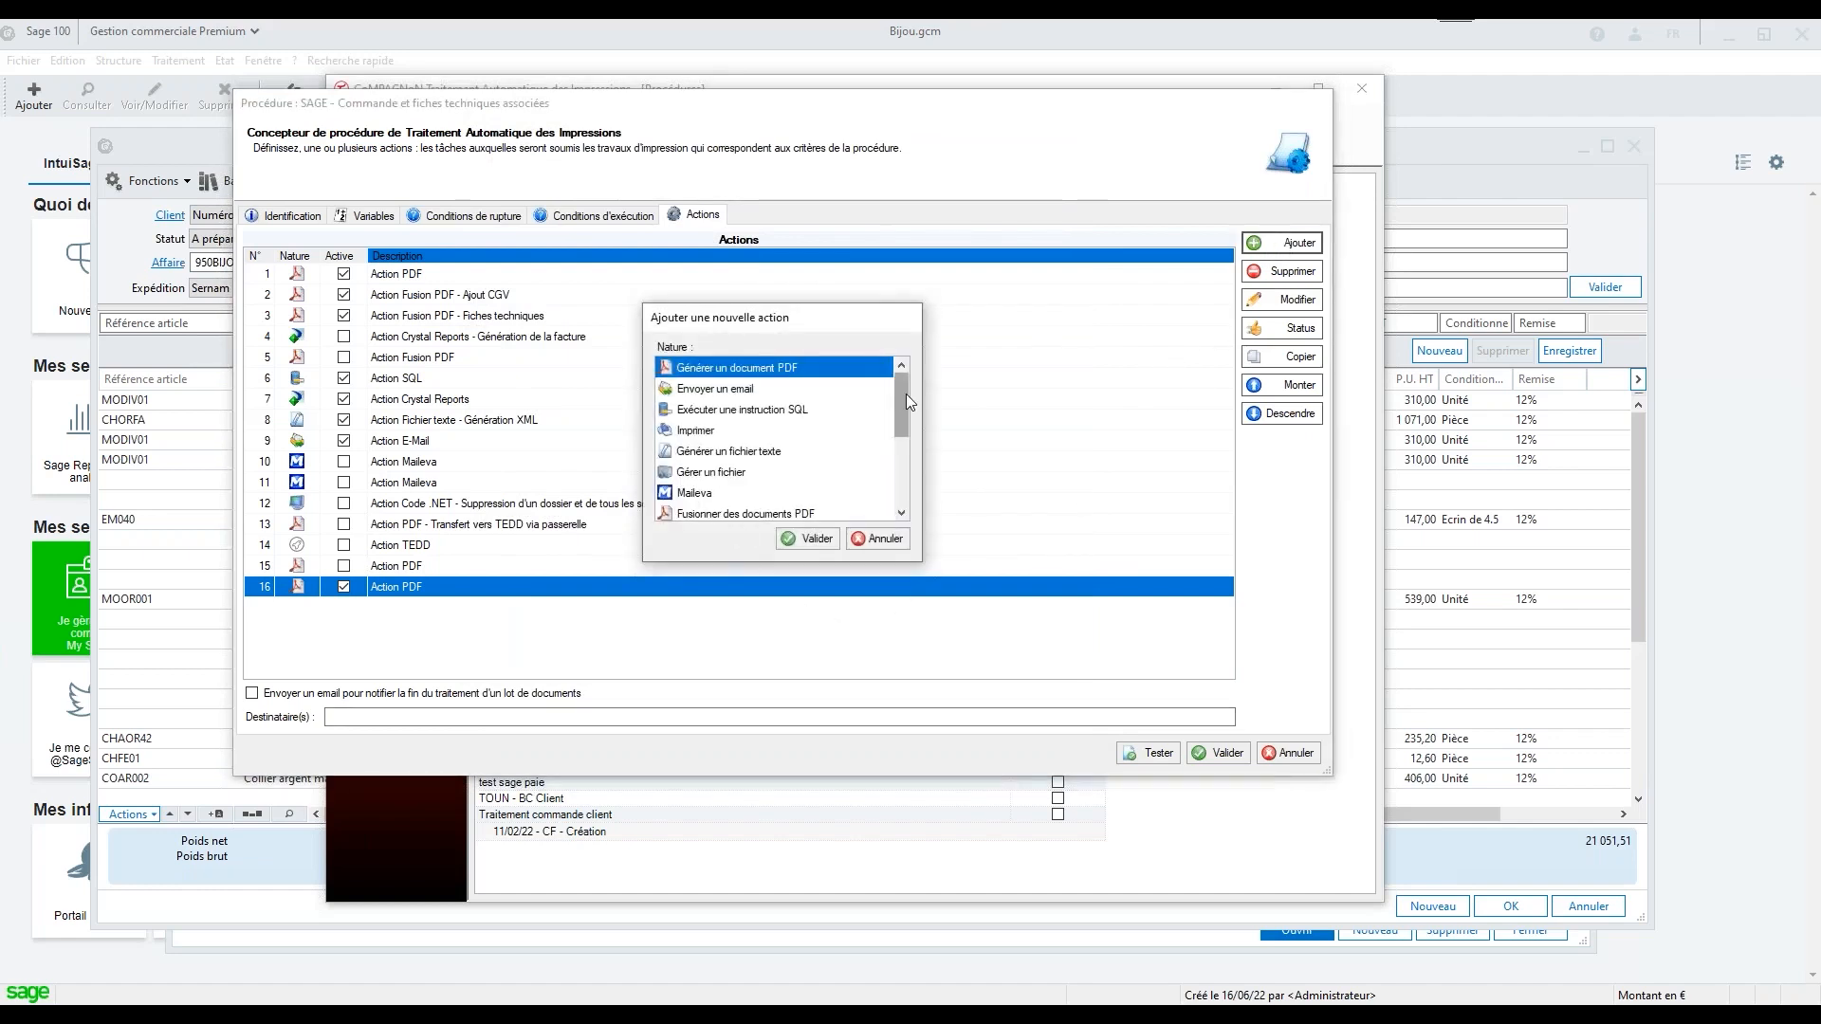
left_click_drag(900, 396, 908, 474)
left_click(722, 452)
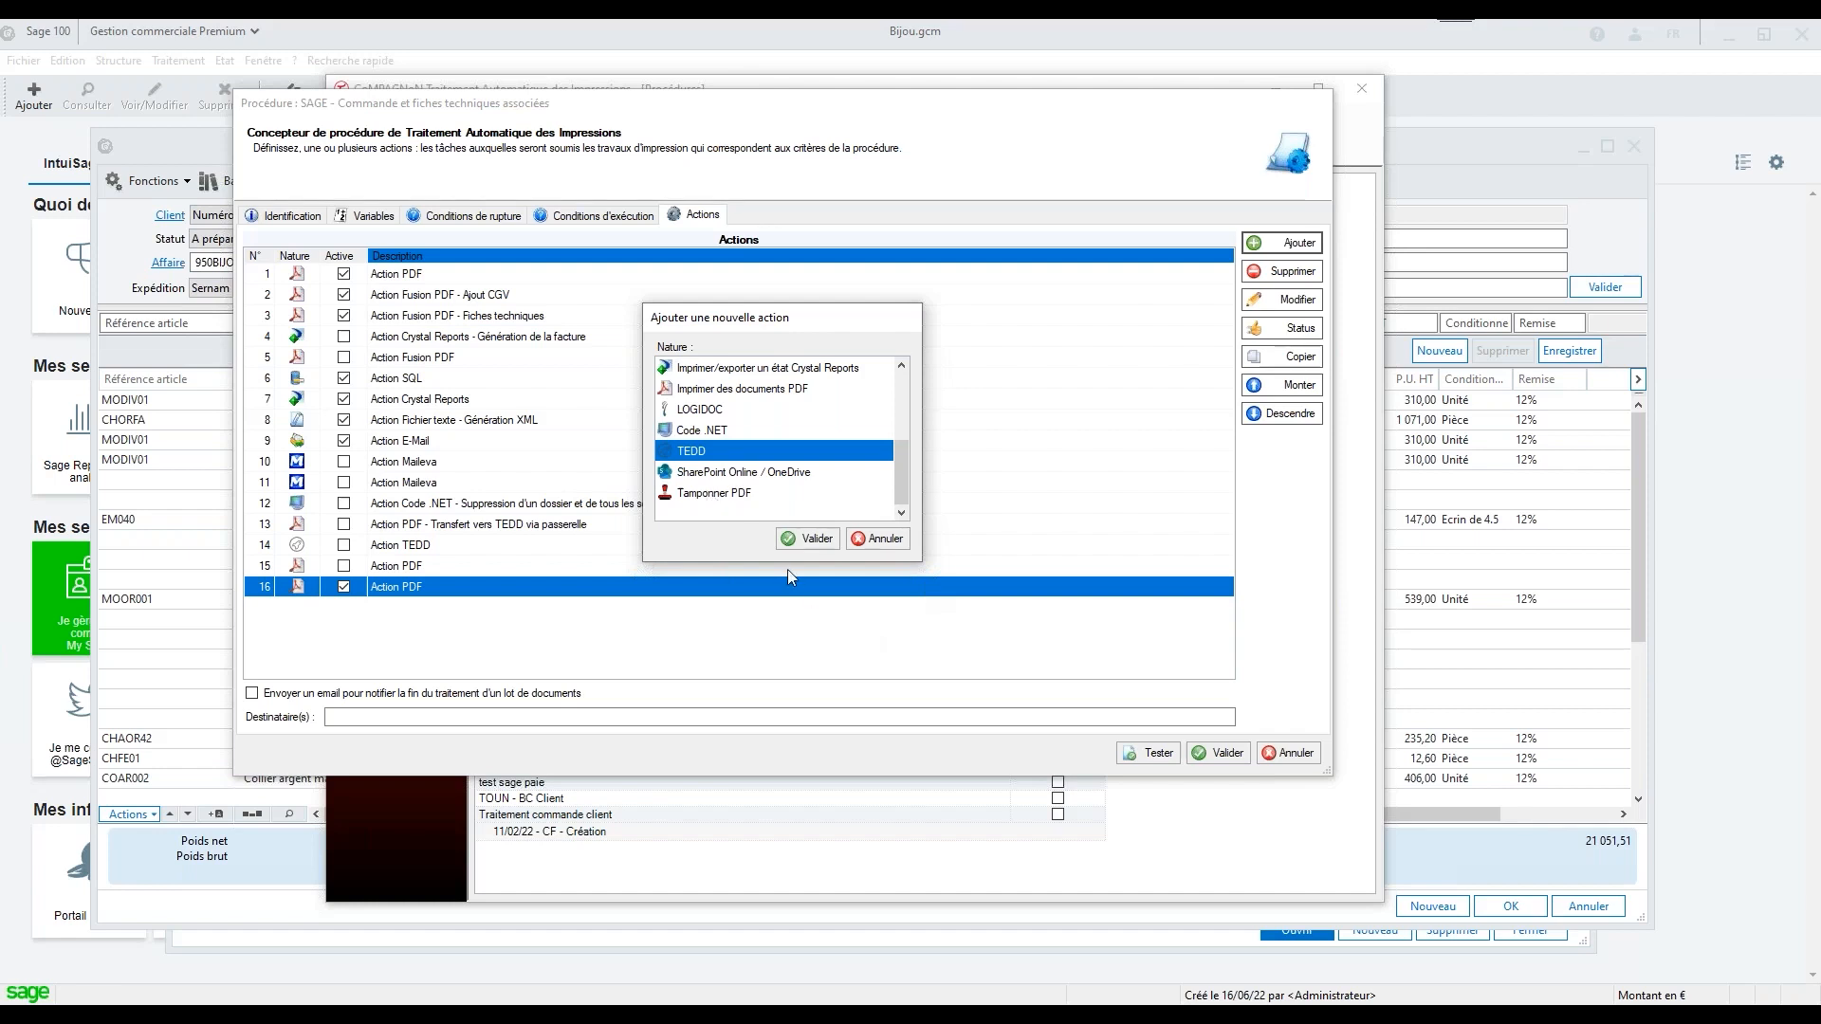
Start a SharePoint Online / OneDrive action, try the Montant (upload) and Descendant (download) transfer directions, and discard the action
left_click(712, 481)
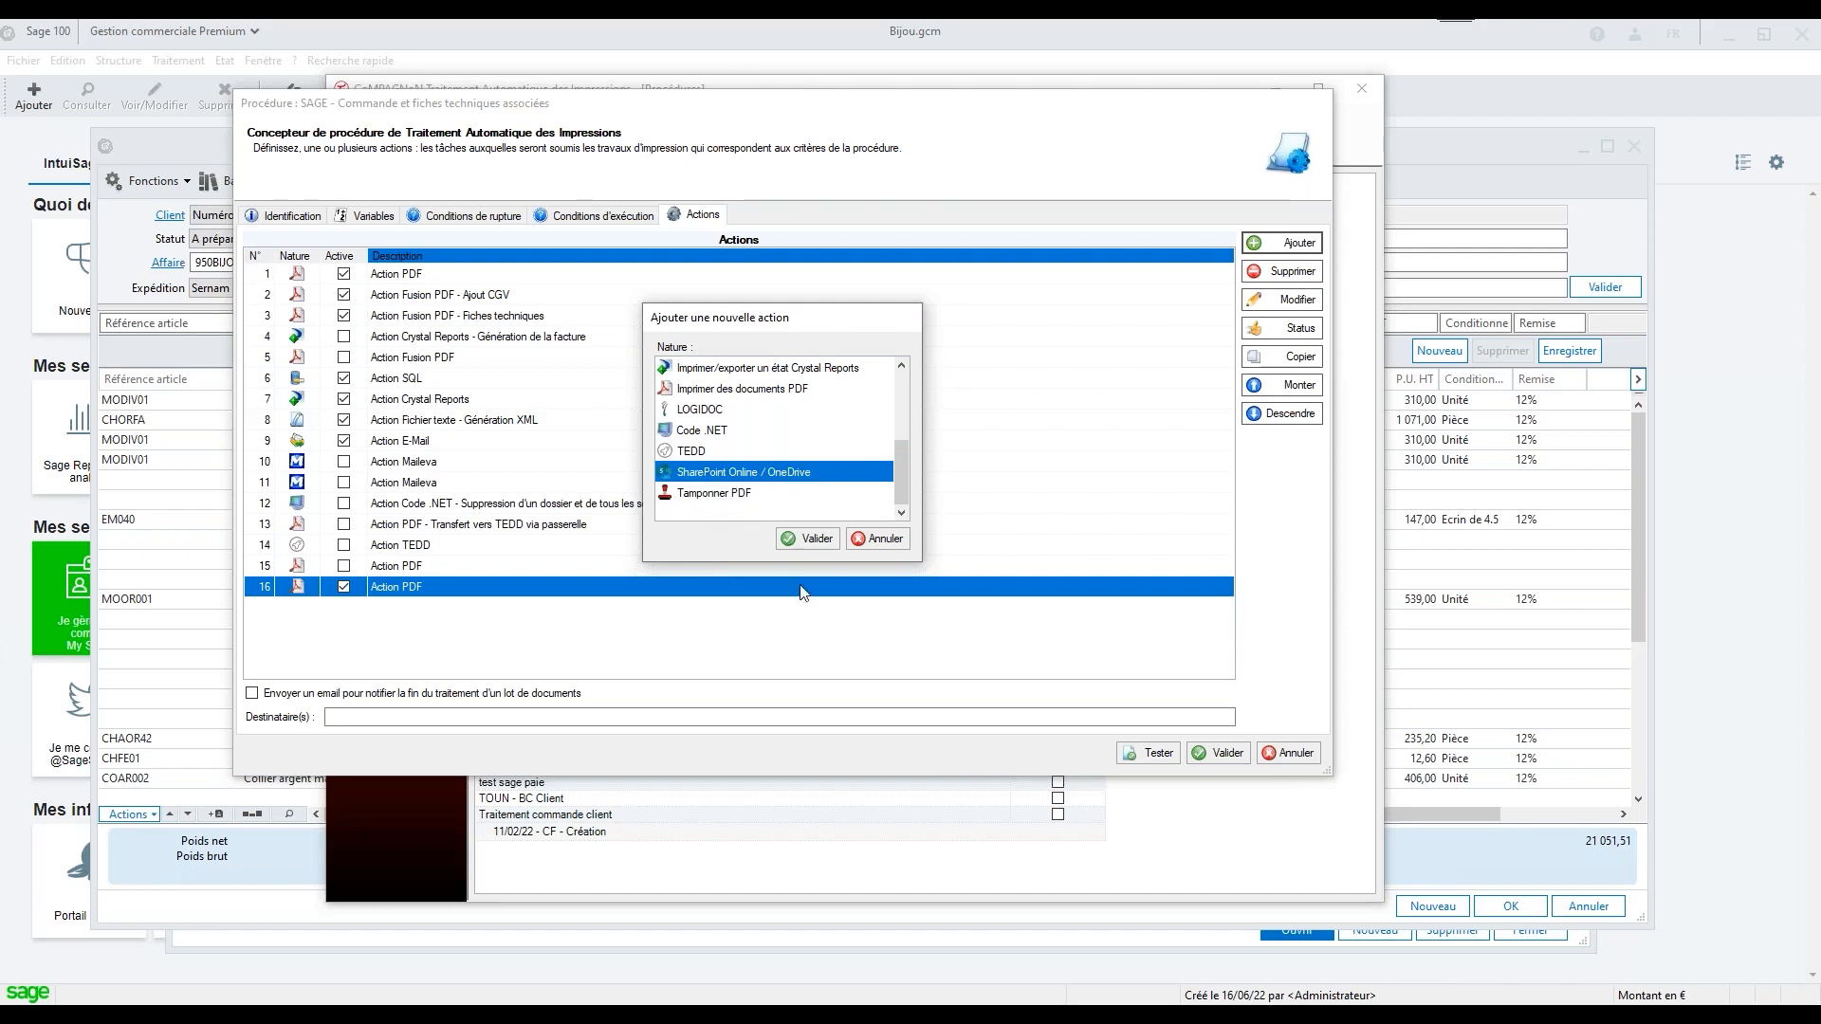
left_click(817, 540)
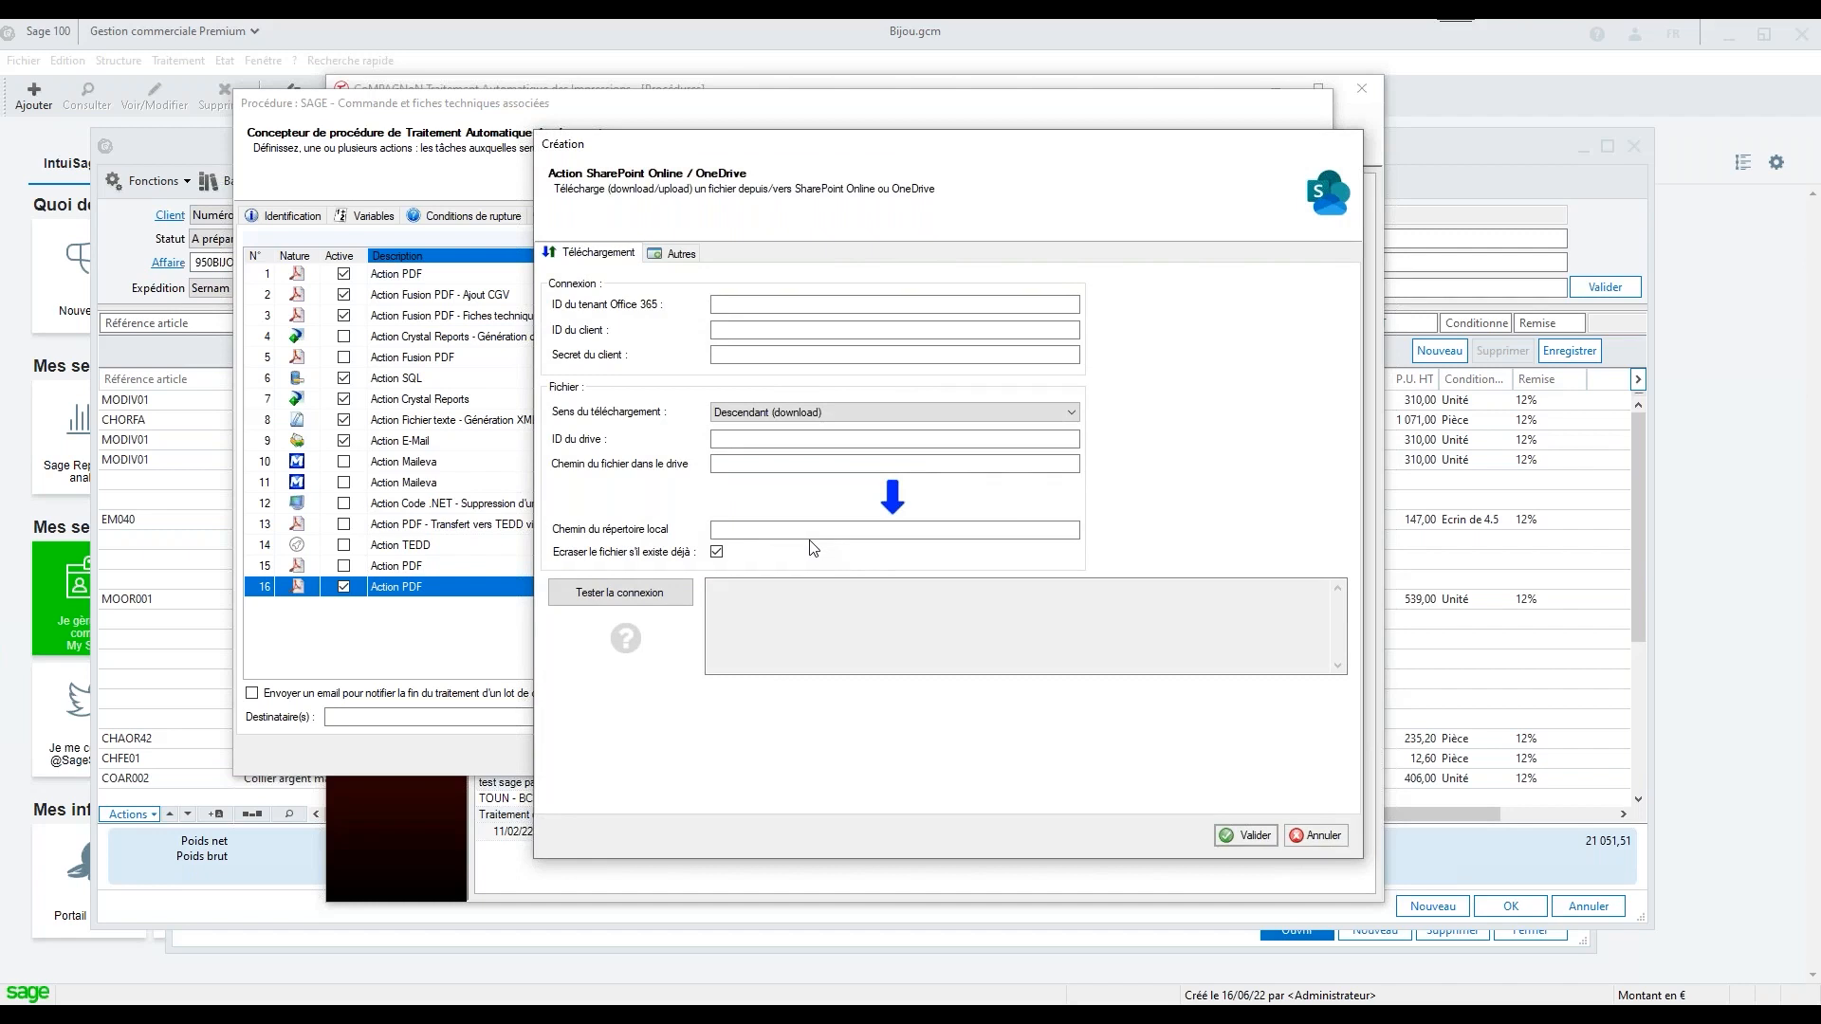
left_click(789, 415)
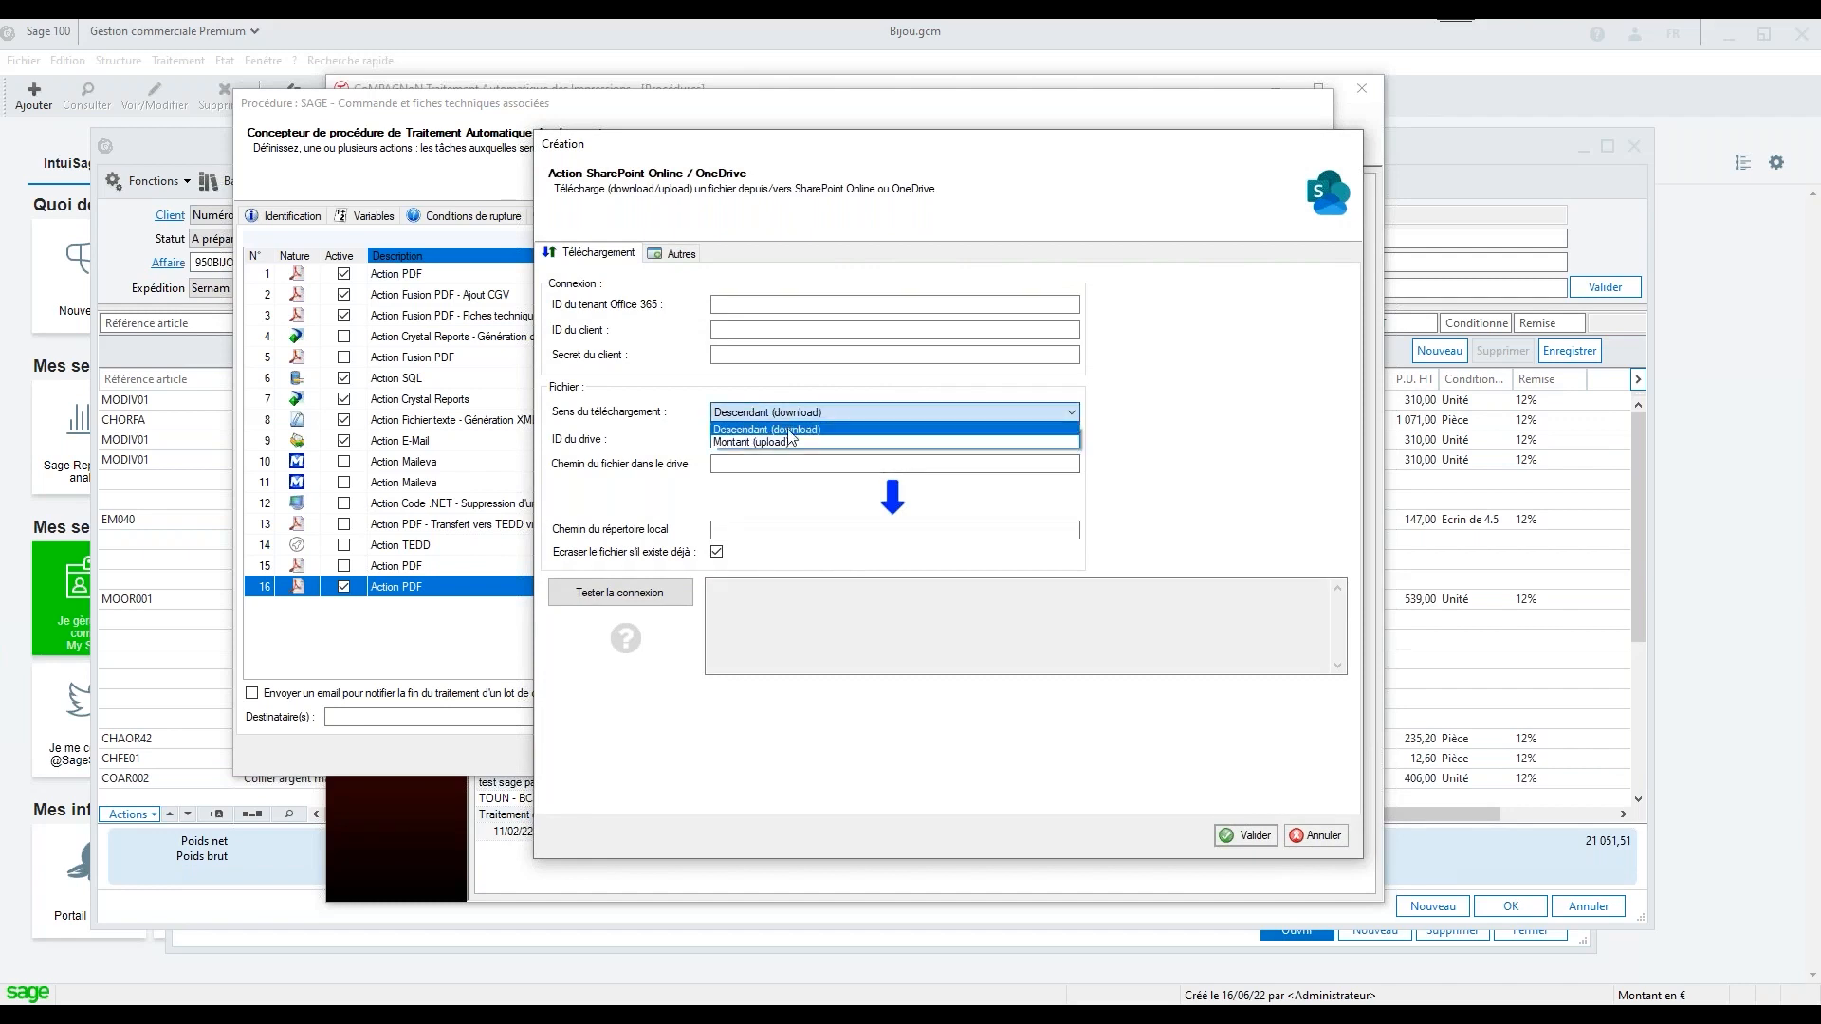
left_click(787, 442)
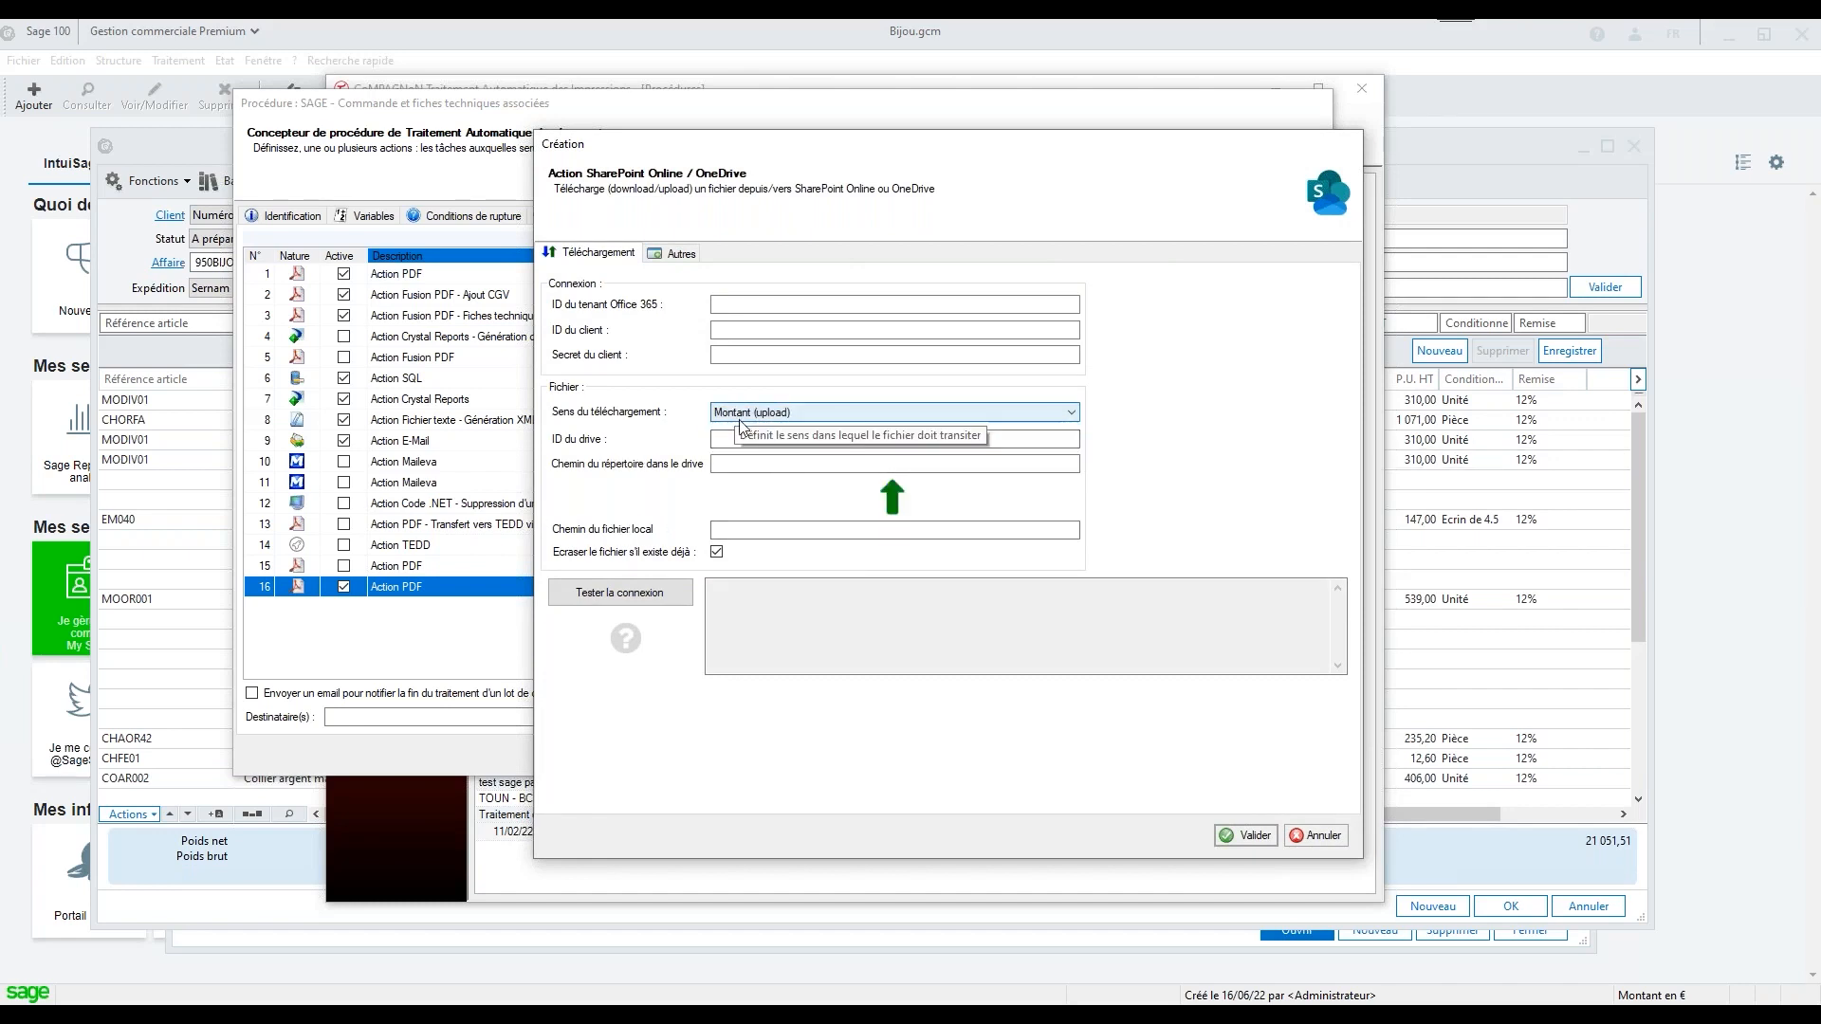
left_click(804, 416)
left_click(805, 432)
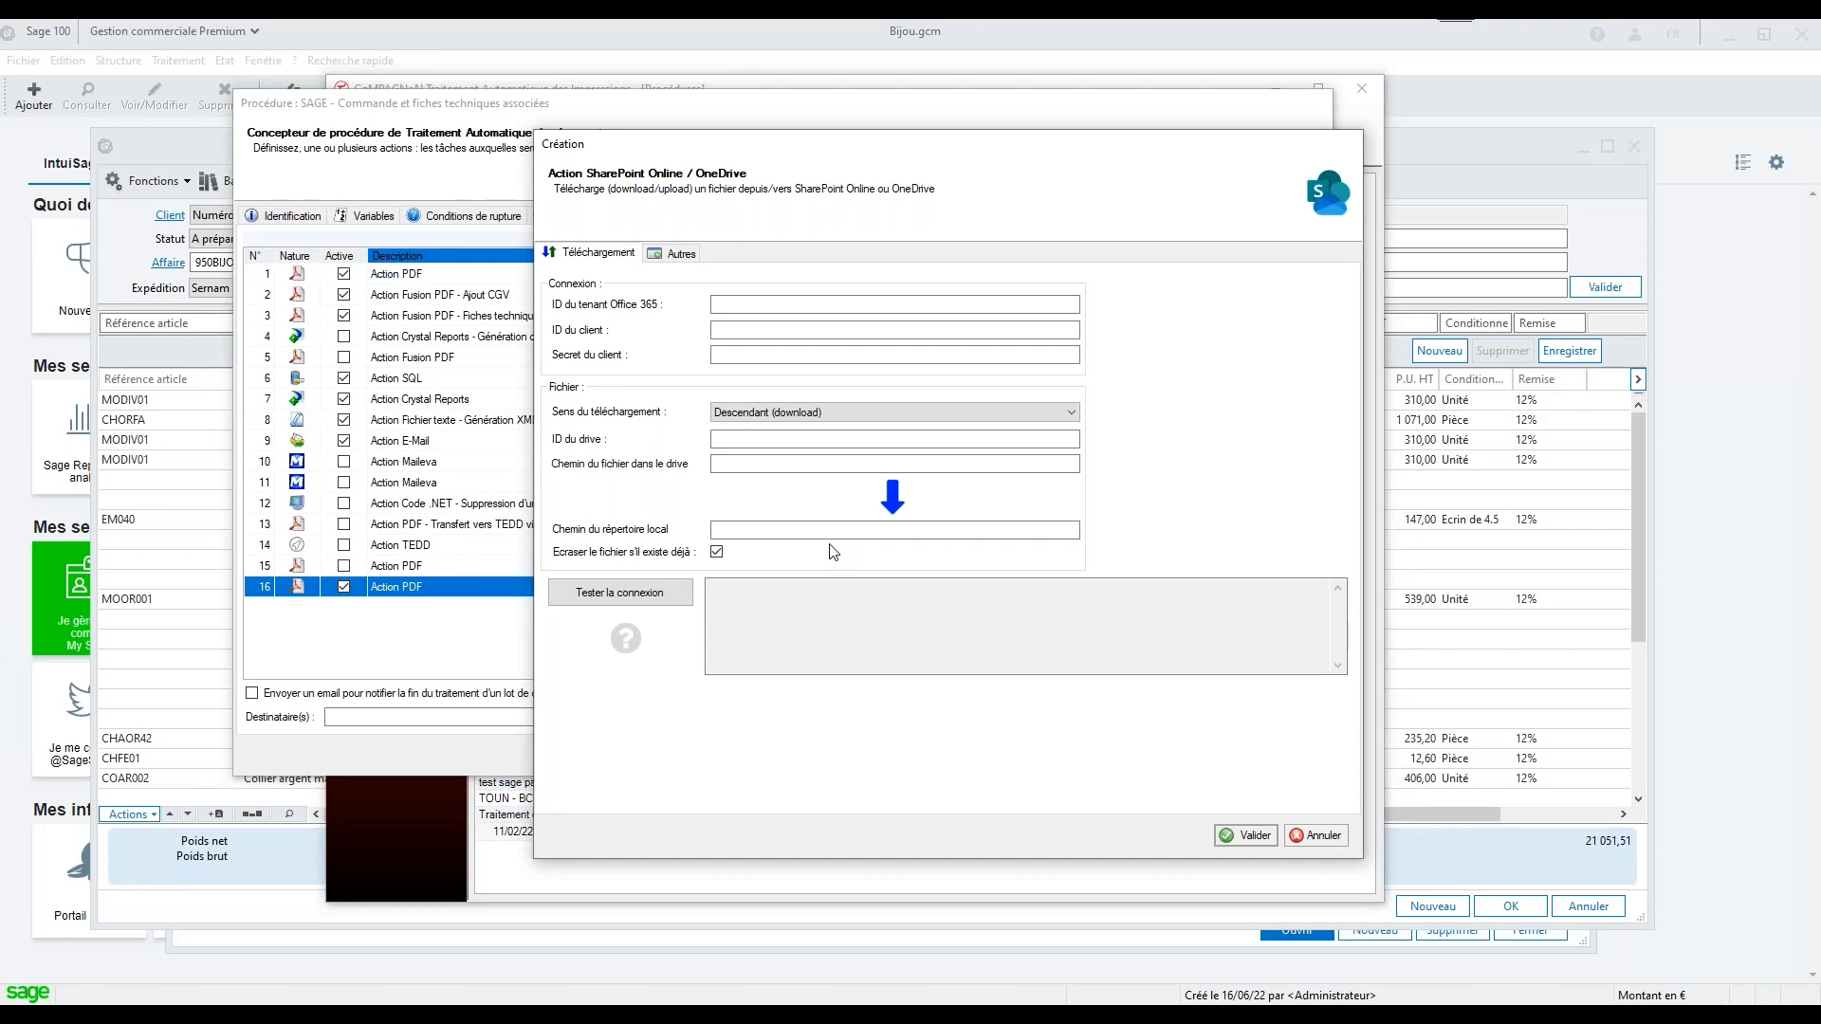
left_click(1321, 835)
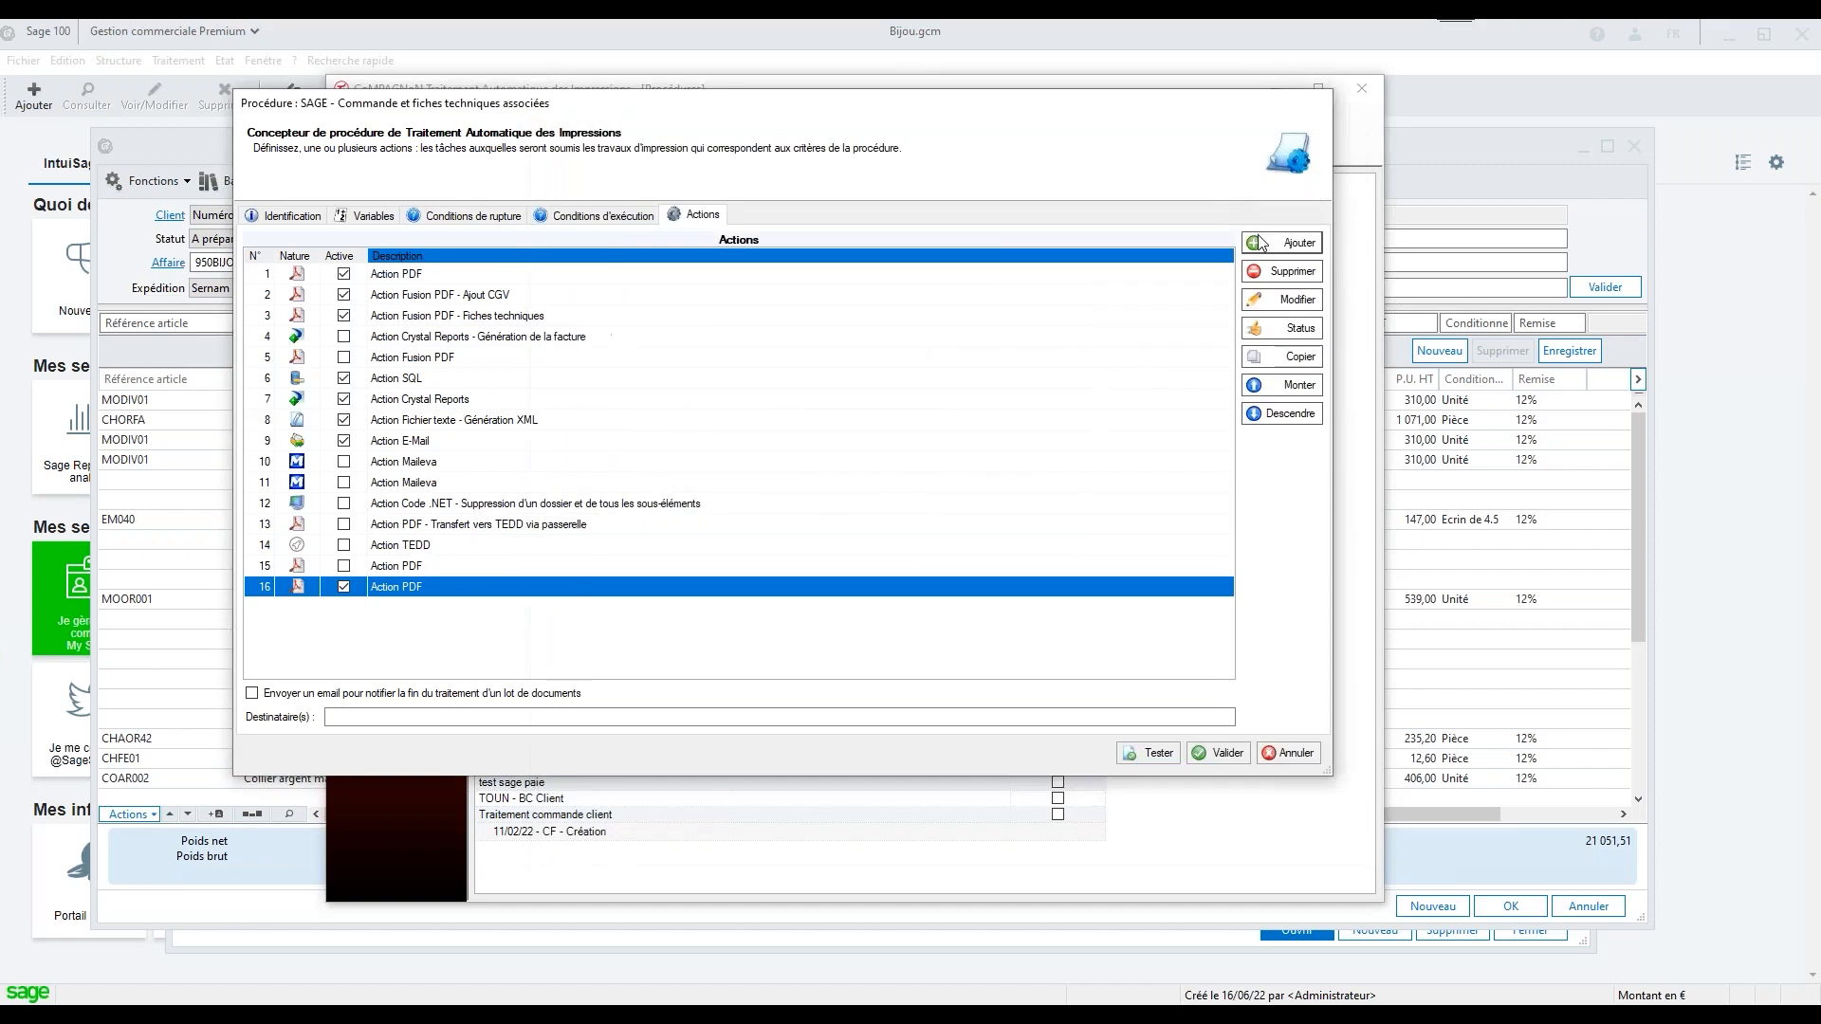
Browse the available action natures for a new action, including Tamponner PDF, Fusionner des documents PDF and LOGIDOC
scroll(849, 505, "down", 3)
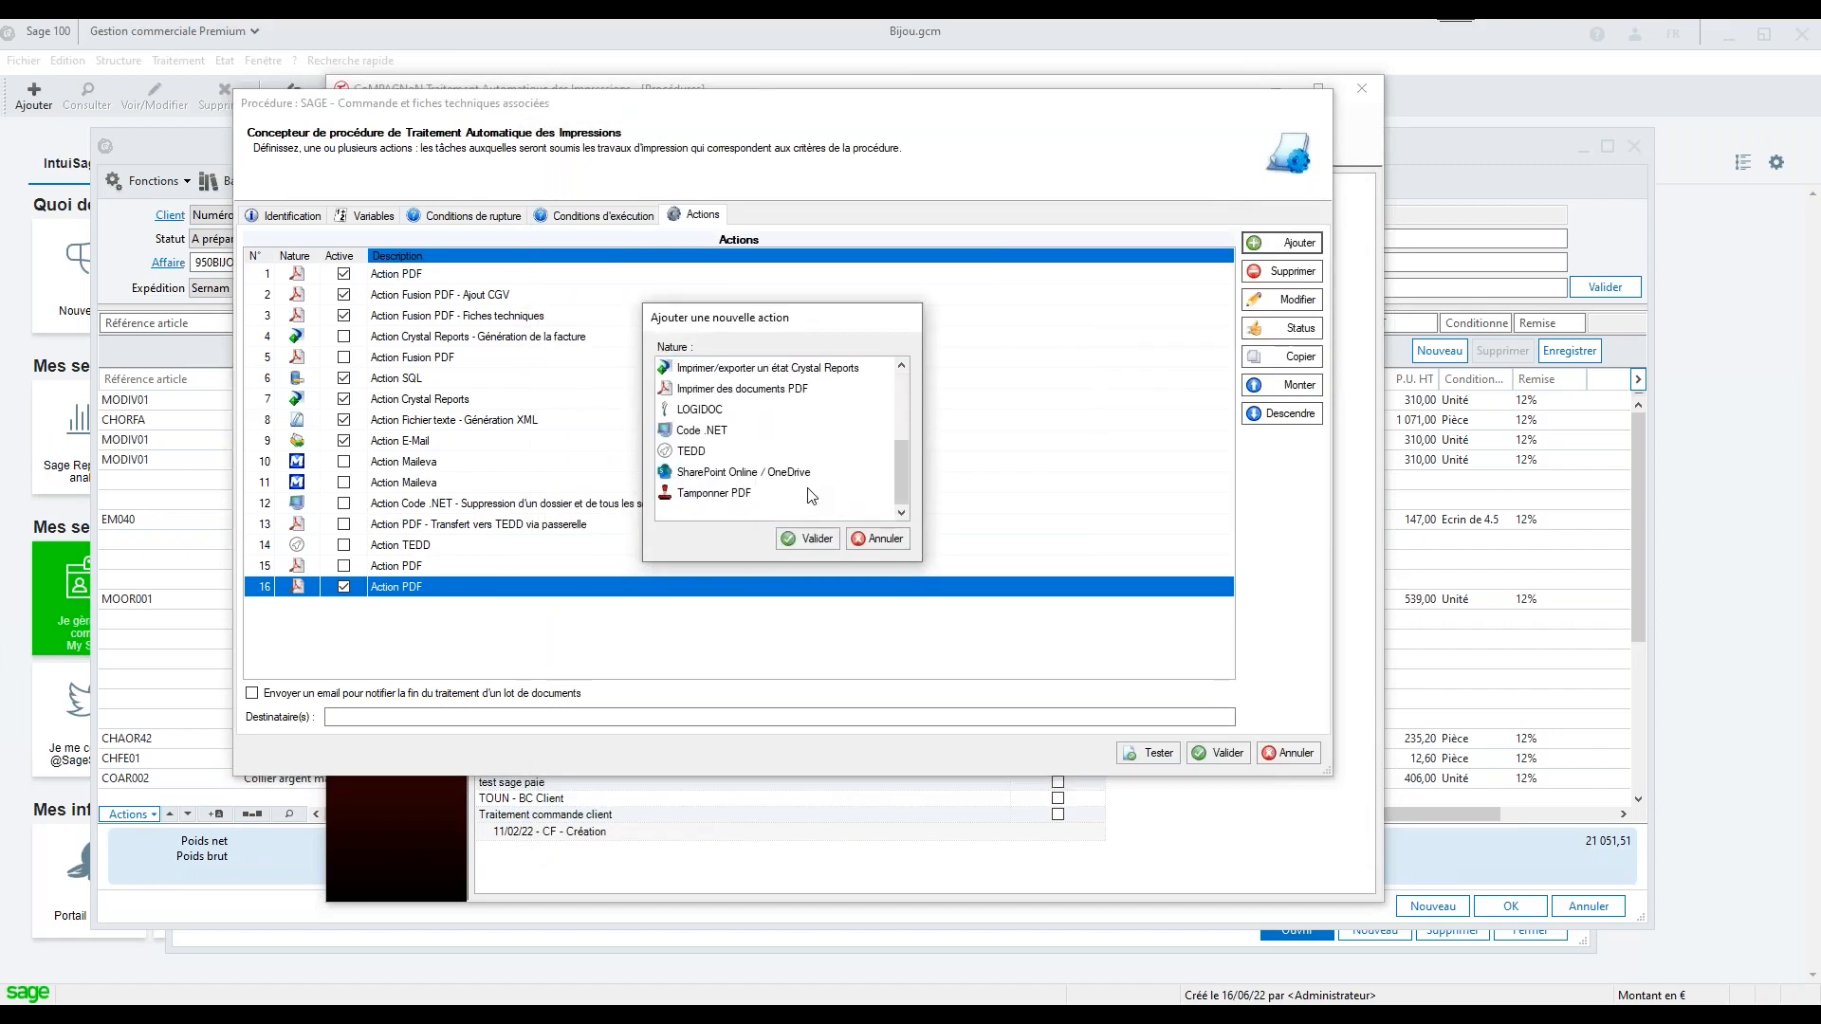
left_click(740, 503)
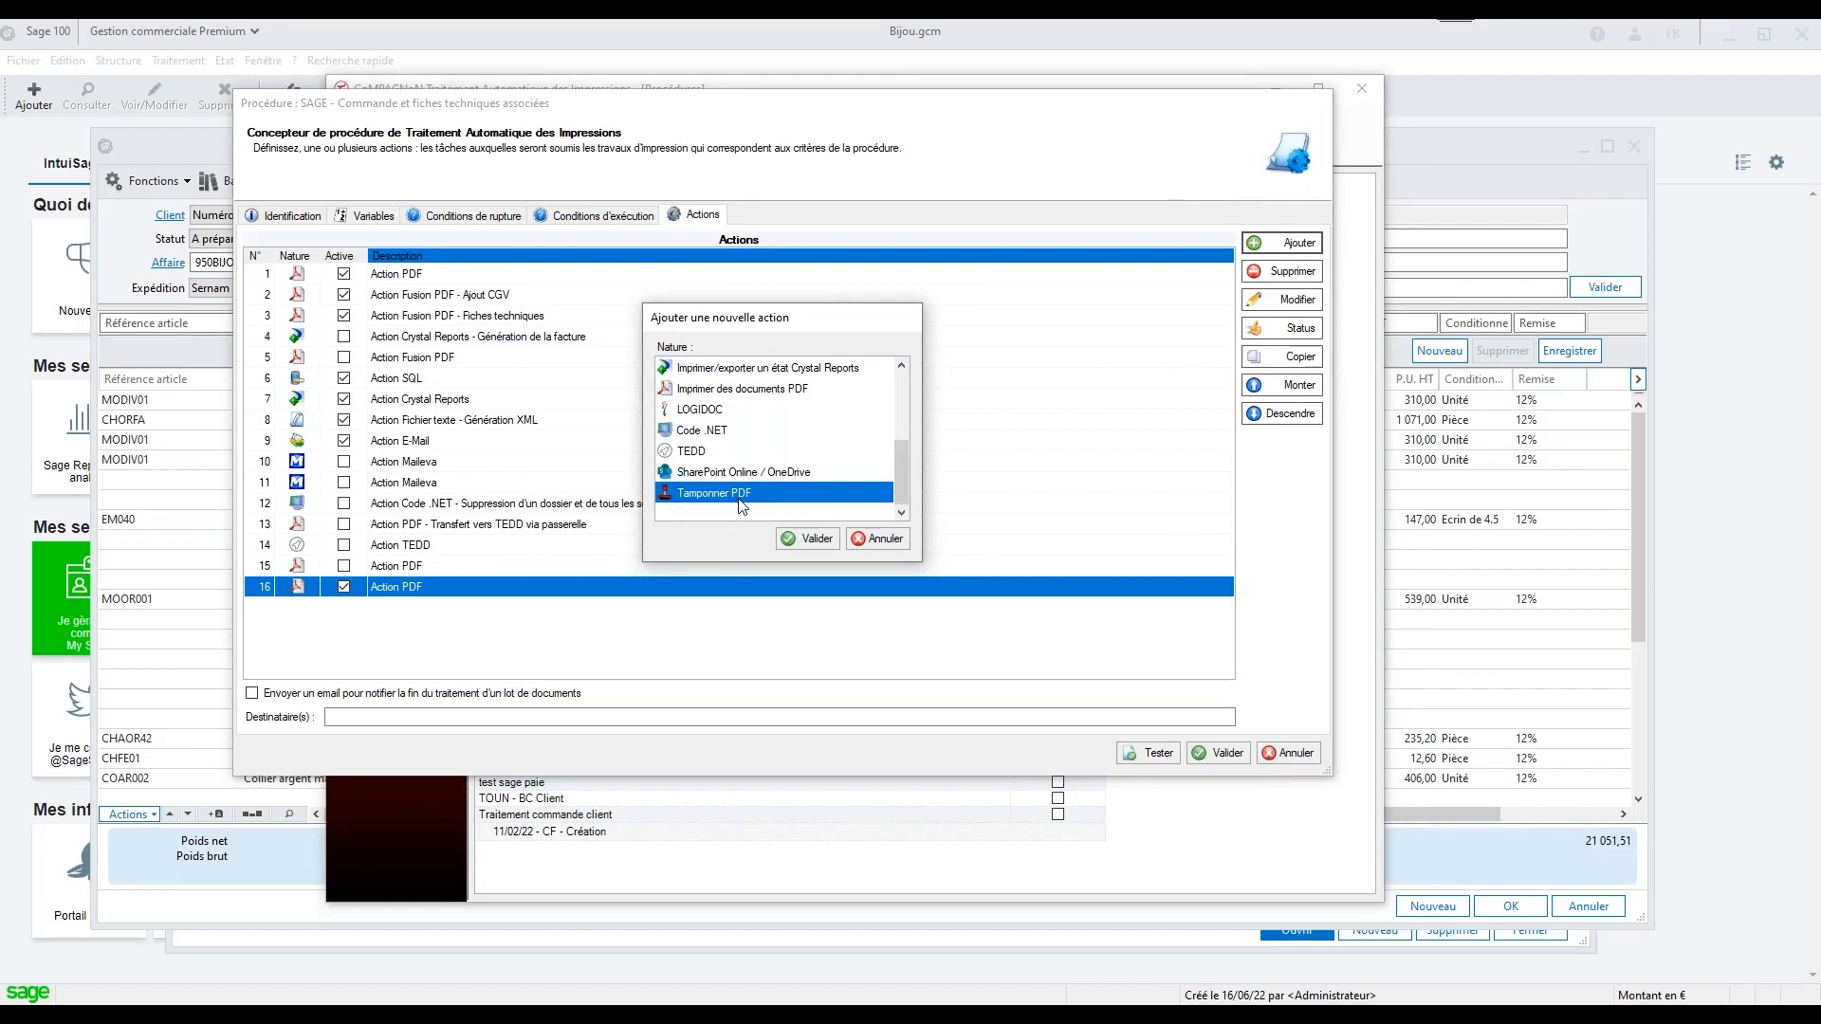
left_click(905, 369)
left_click(905, 368)
left_click(901, 366)
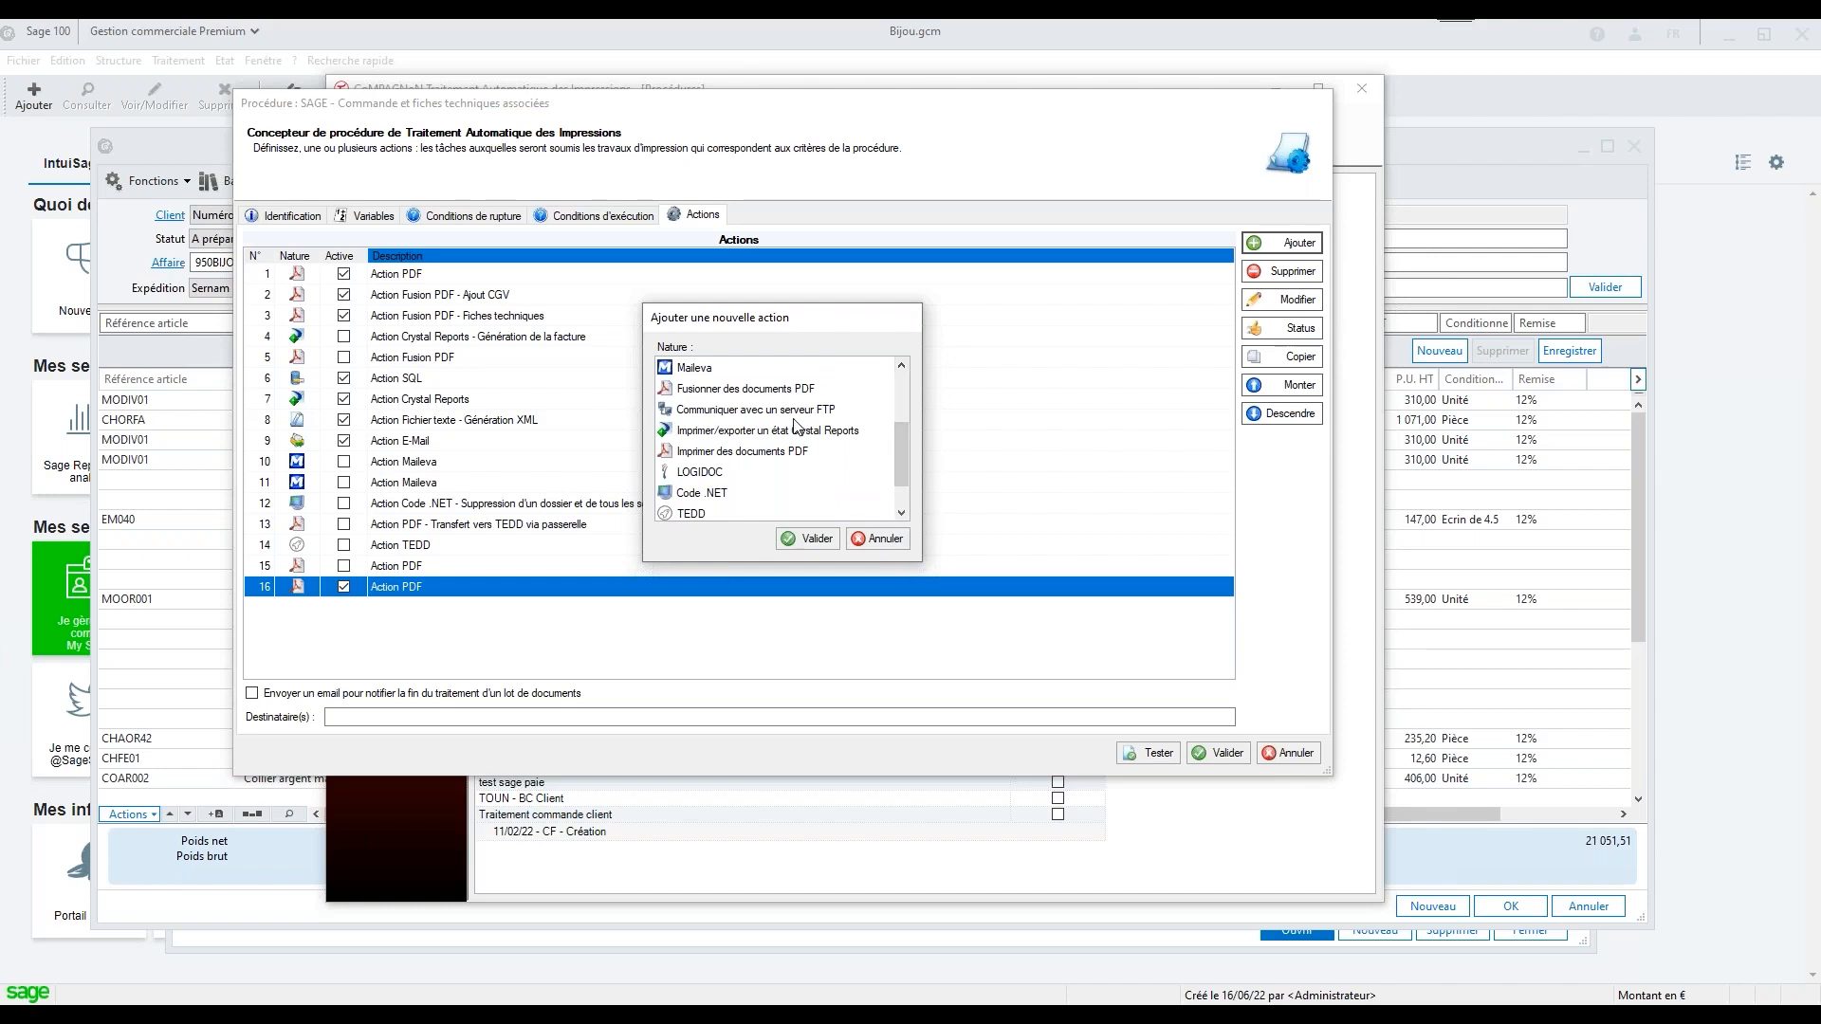
left_click(775, 390)
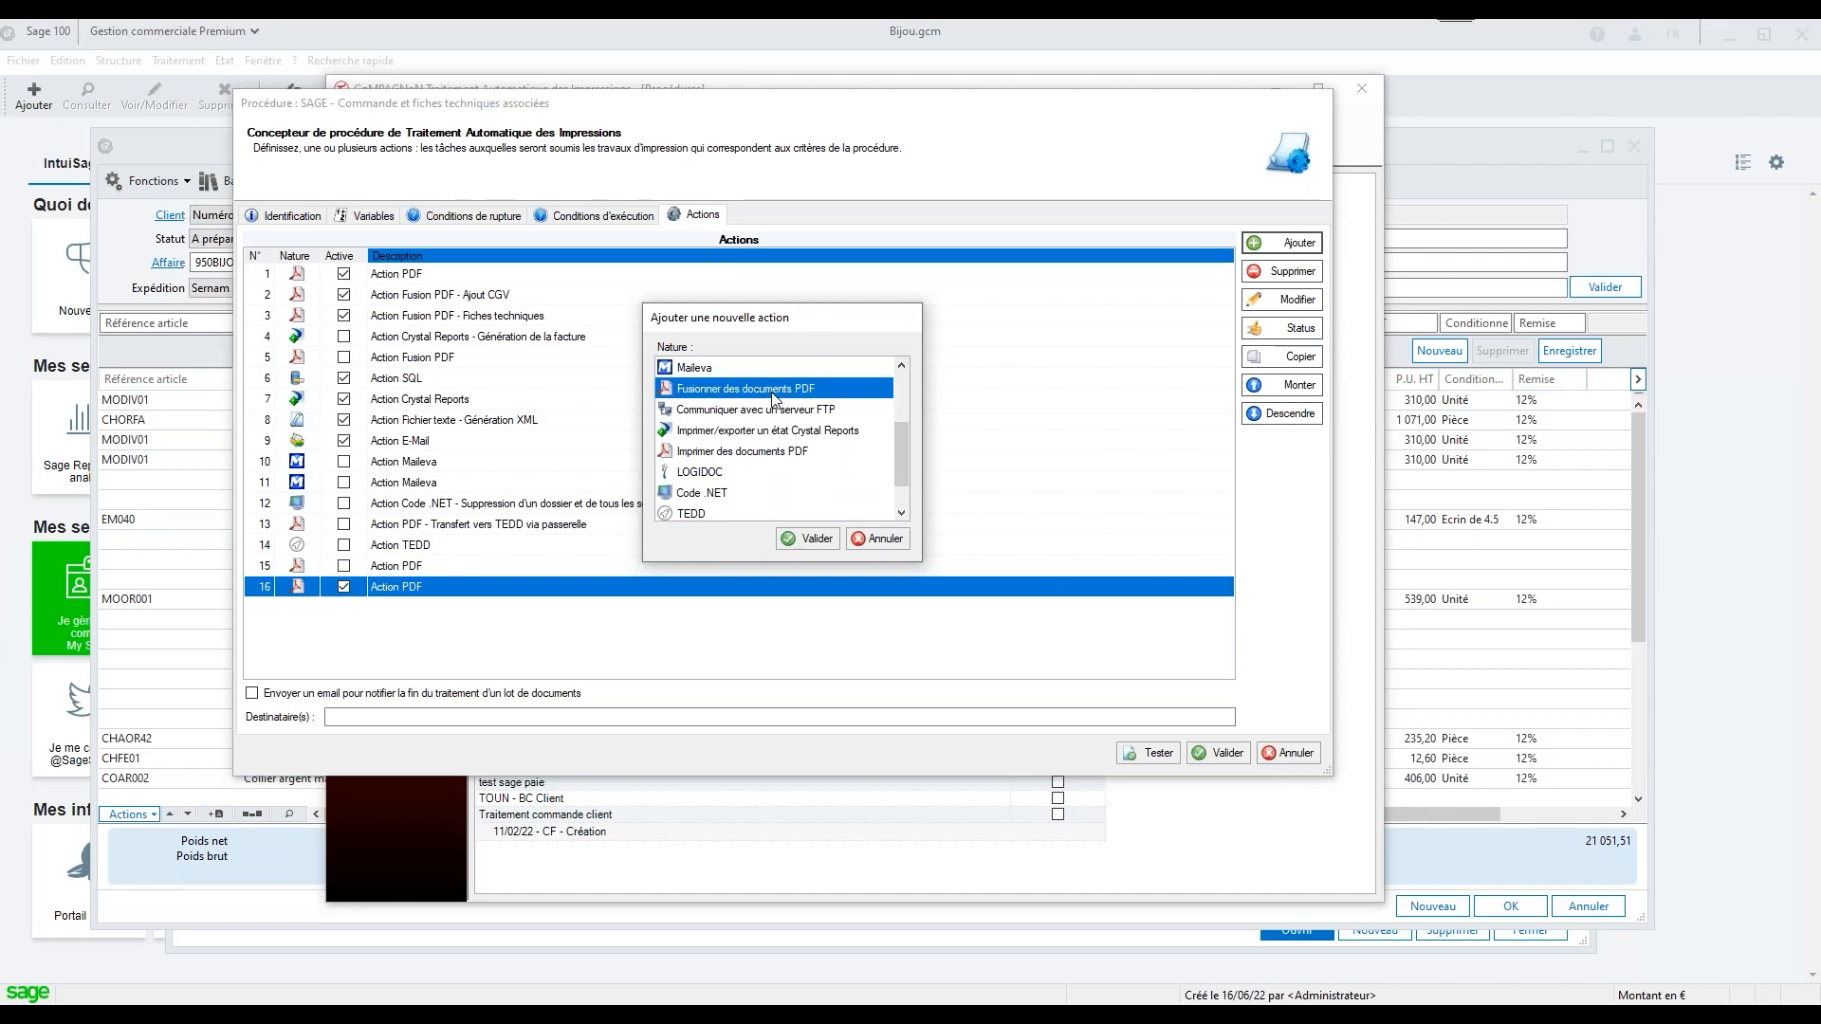
left_click(718, 479)
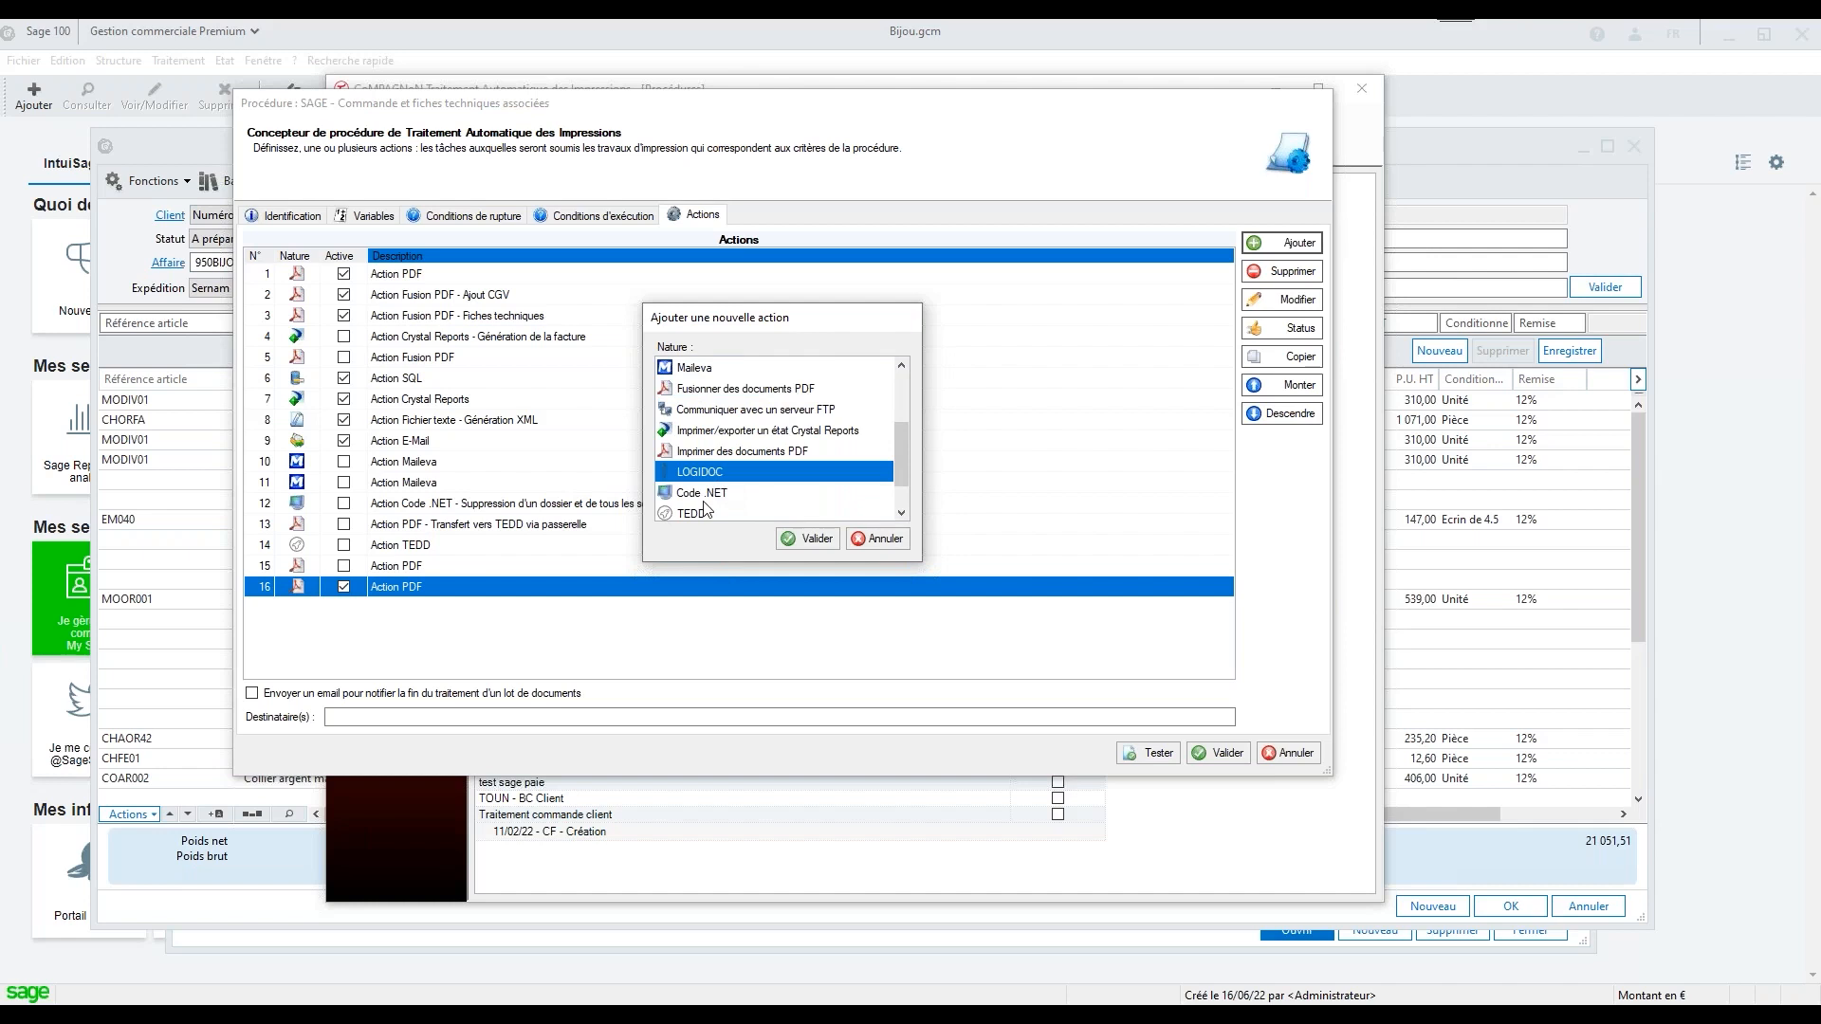
Start a Communiquer avec un serveur FTP action, view its FTP method choices, and discard the action
left_click(736, 414)
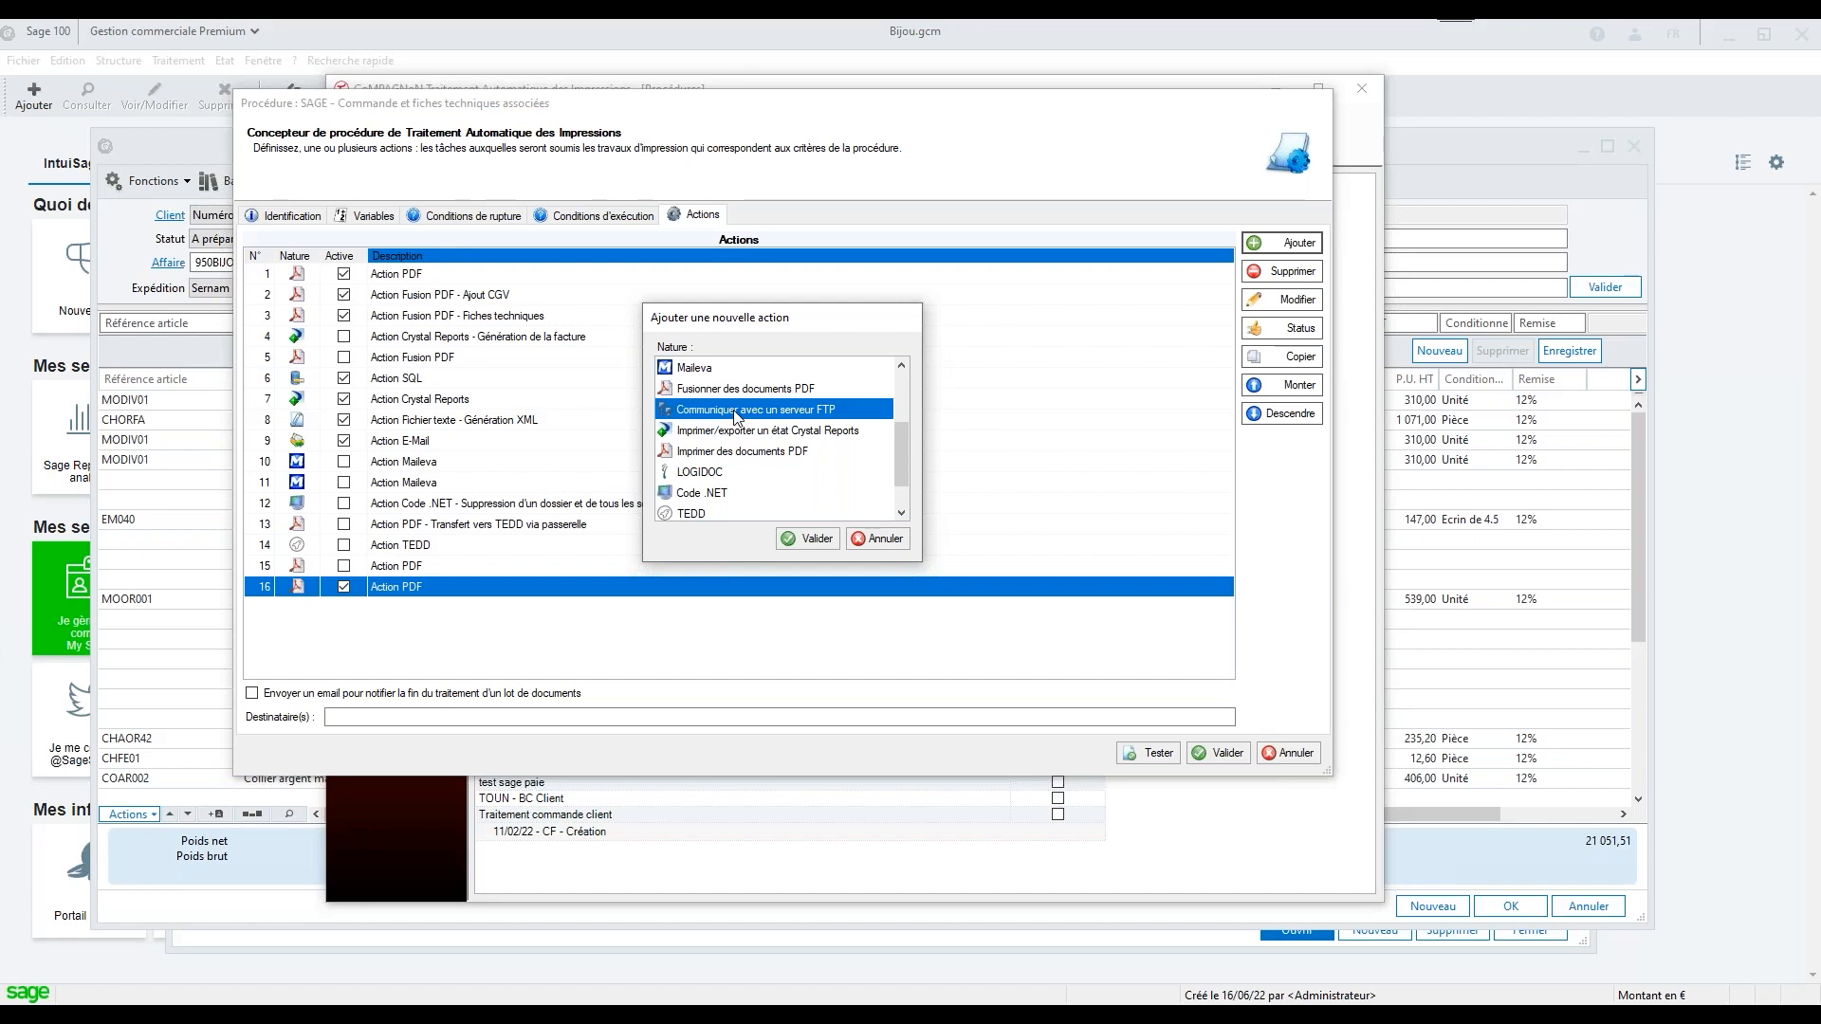
left_click(817, 548)
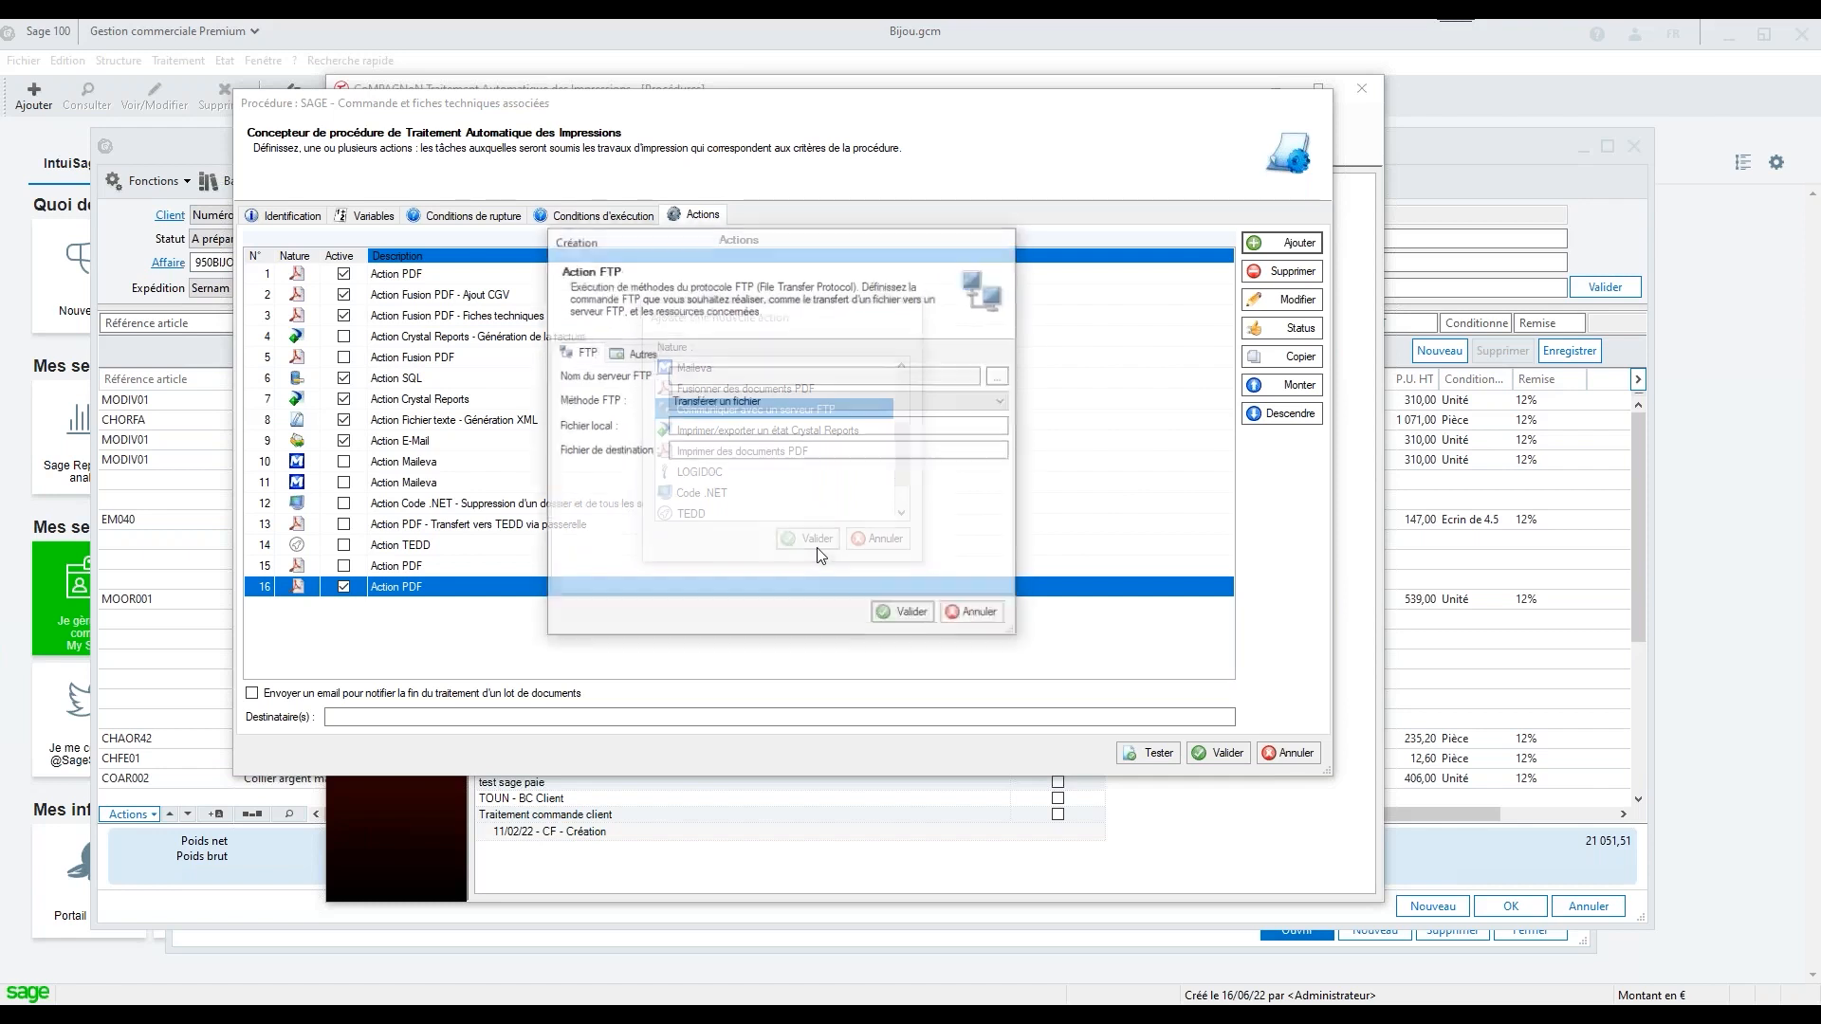
left_click(736, 402)
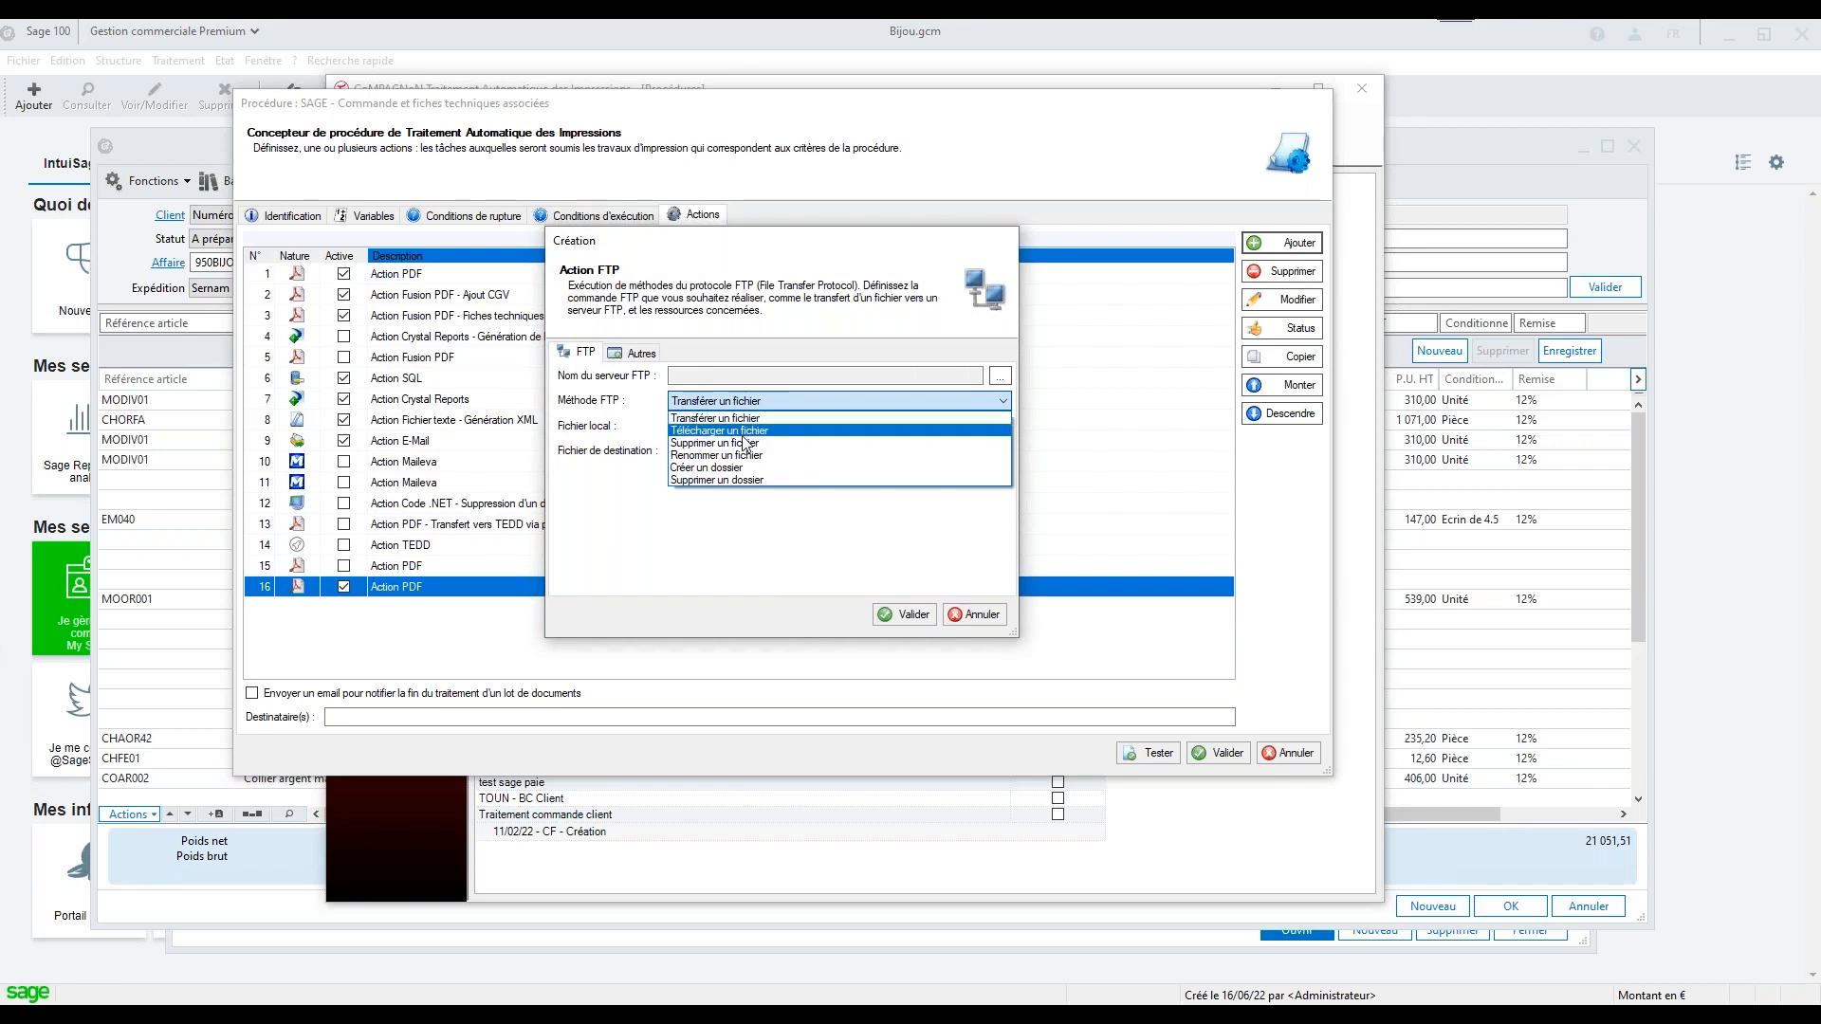
left_click(975, 618)
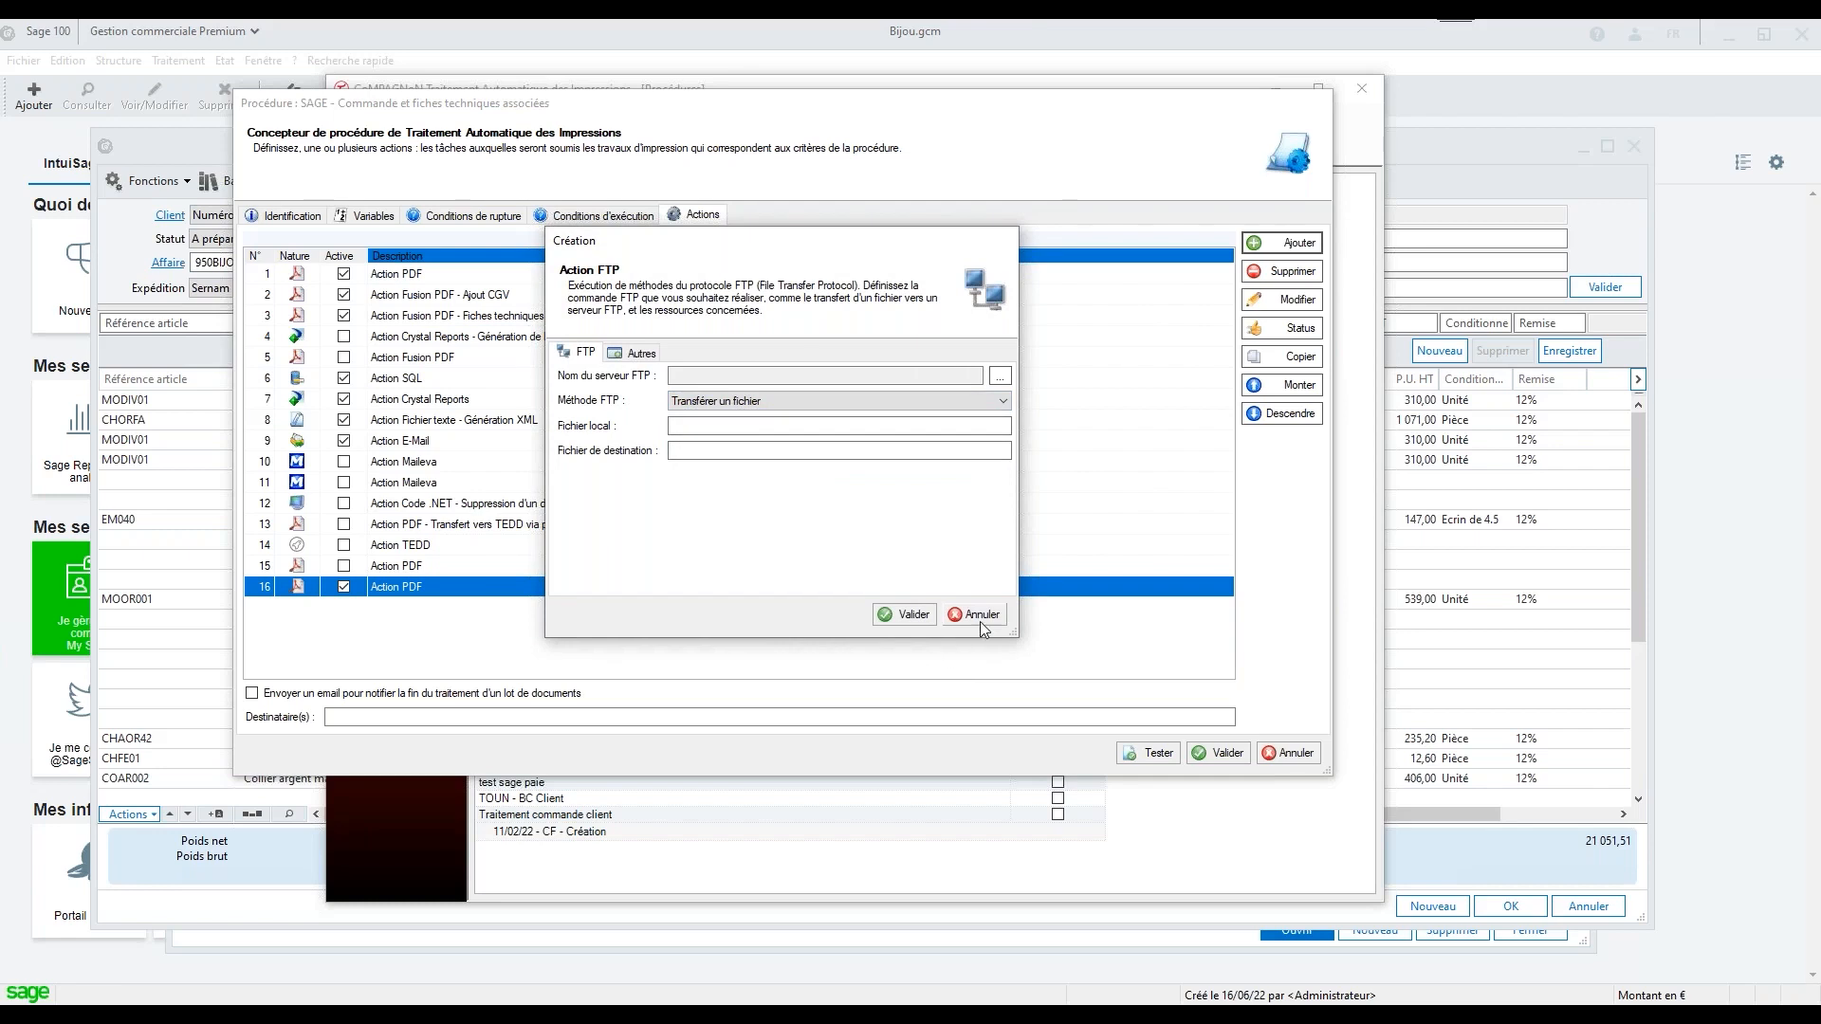
left_click(981, 618)
Start an Imprimer/exporter un état Crystal Reports action, view its report and connection settings, and discard the action
left_click(1275, 245)
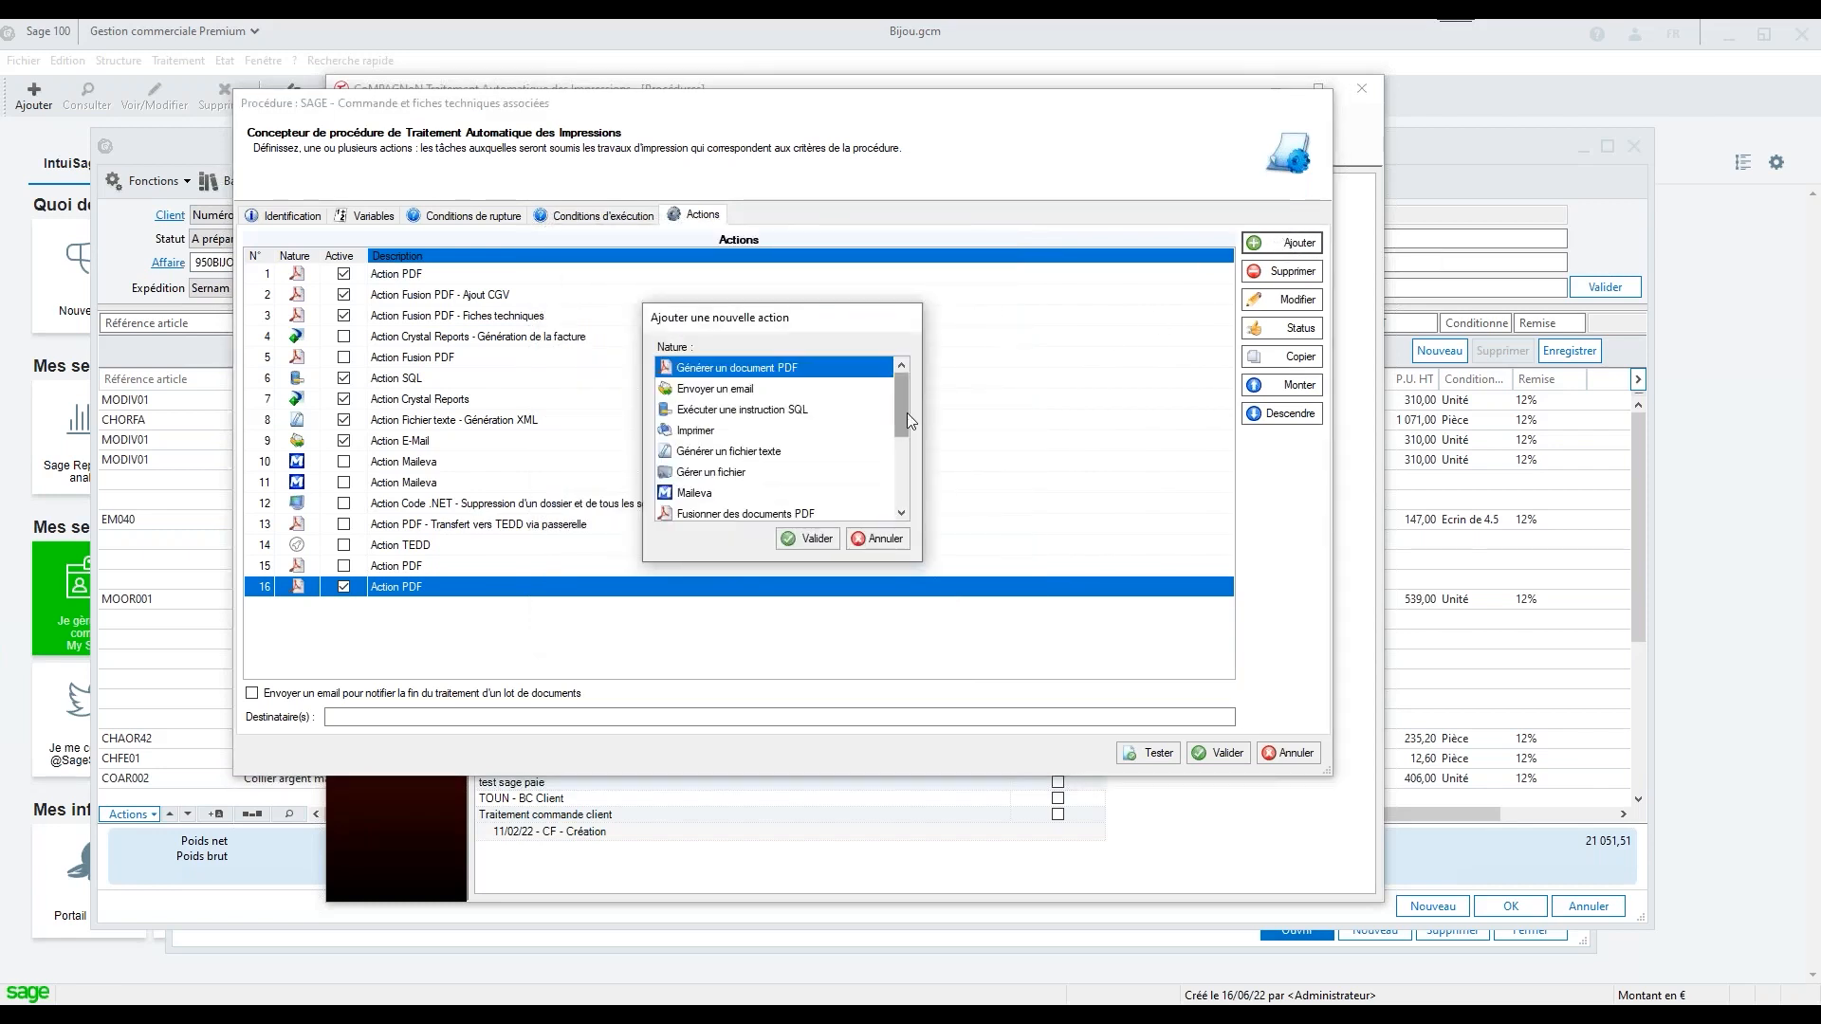
left_click_drag(901, 409, 897, 438)
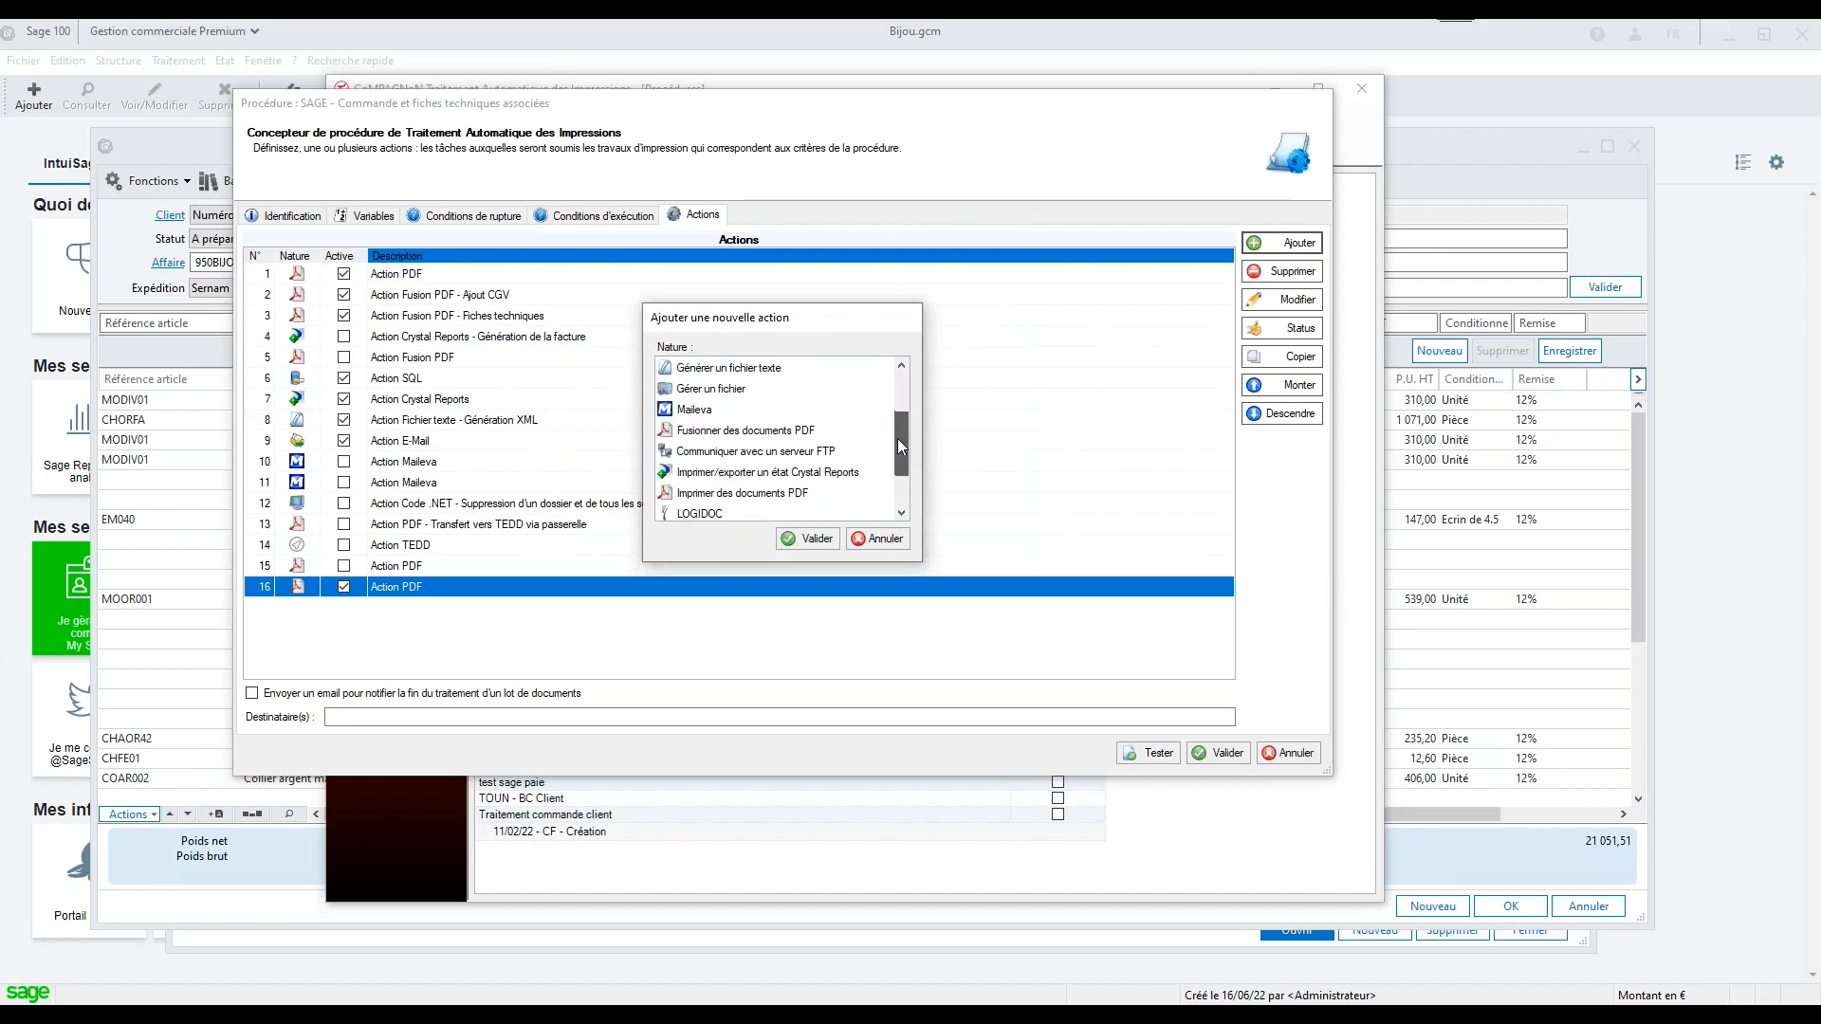
left_click(766, 473)
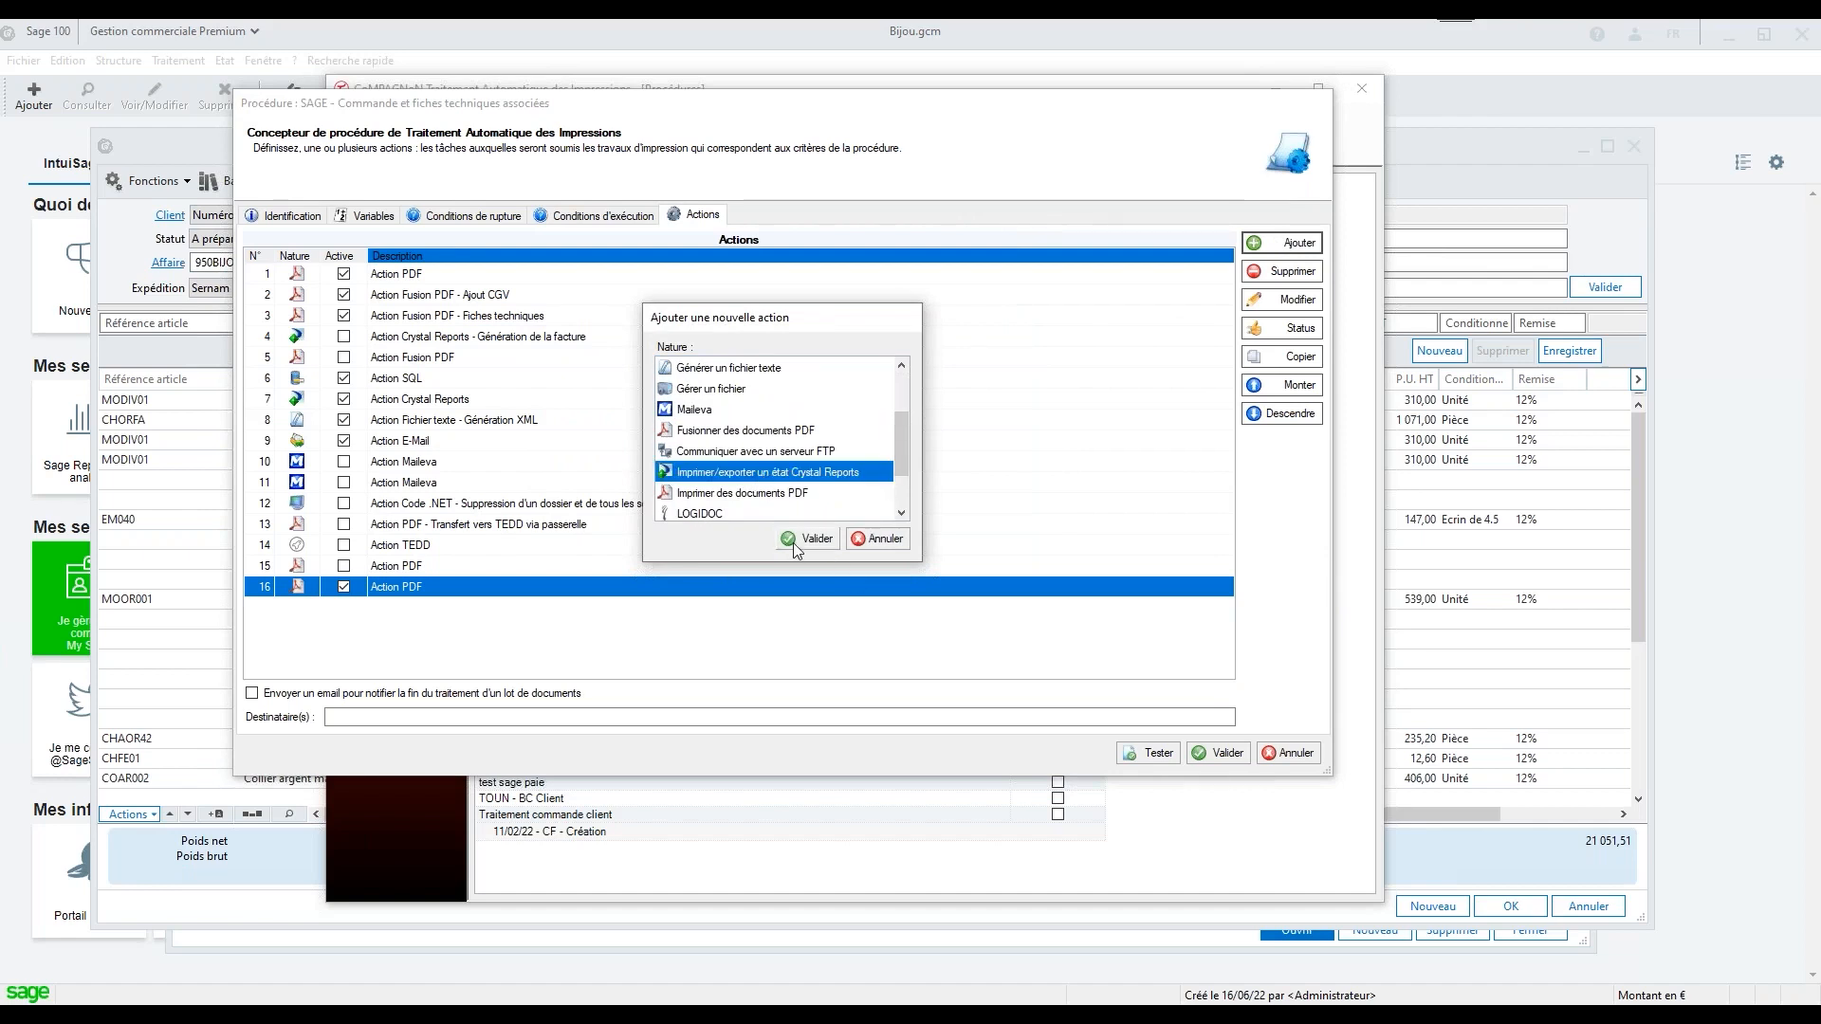
left_click(809, 539)
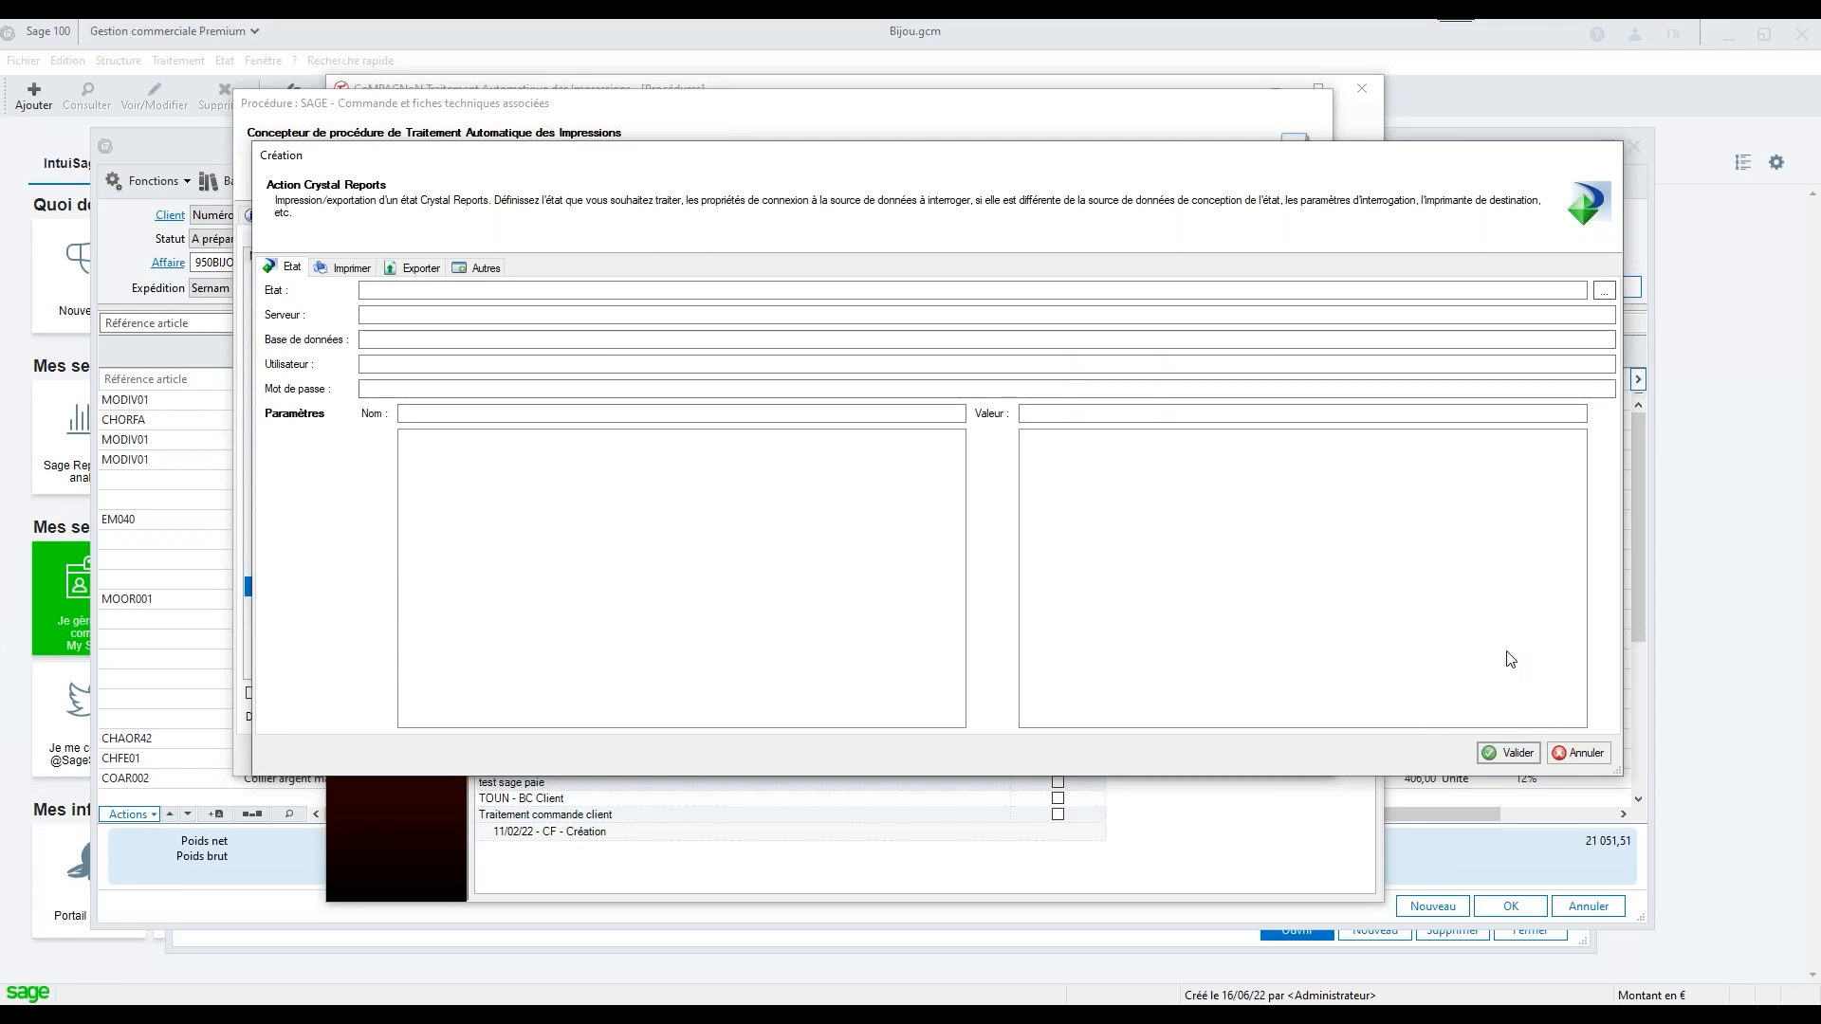
left_click(1596, 756)
Look at the Imprimer des documents PDF nature for a new action, cancel the addition, and close the procedure designer without validating
left_click(1282, 243)
scroll(826, 411, "down", 2)
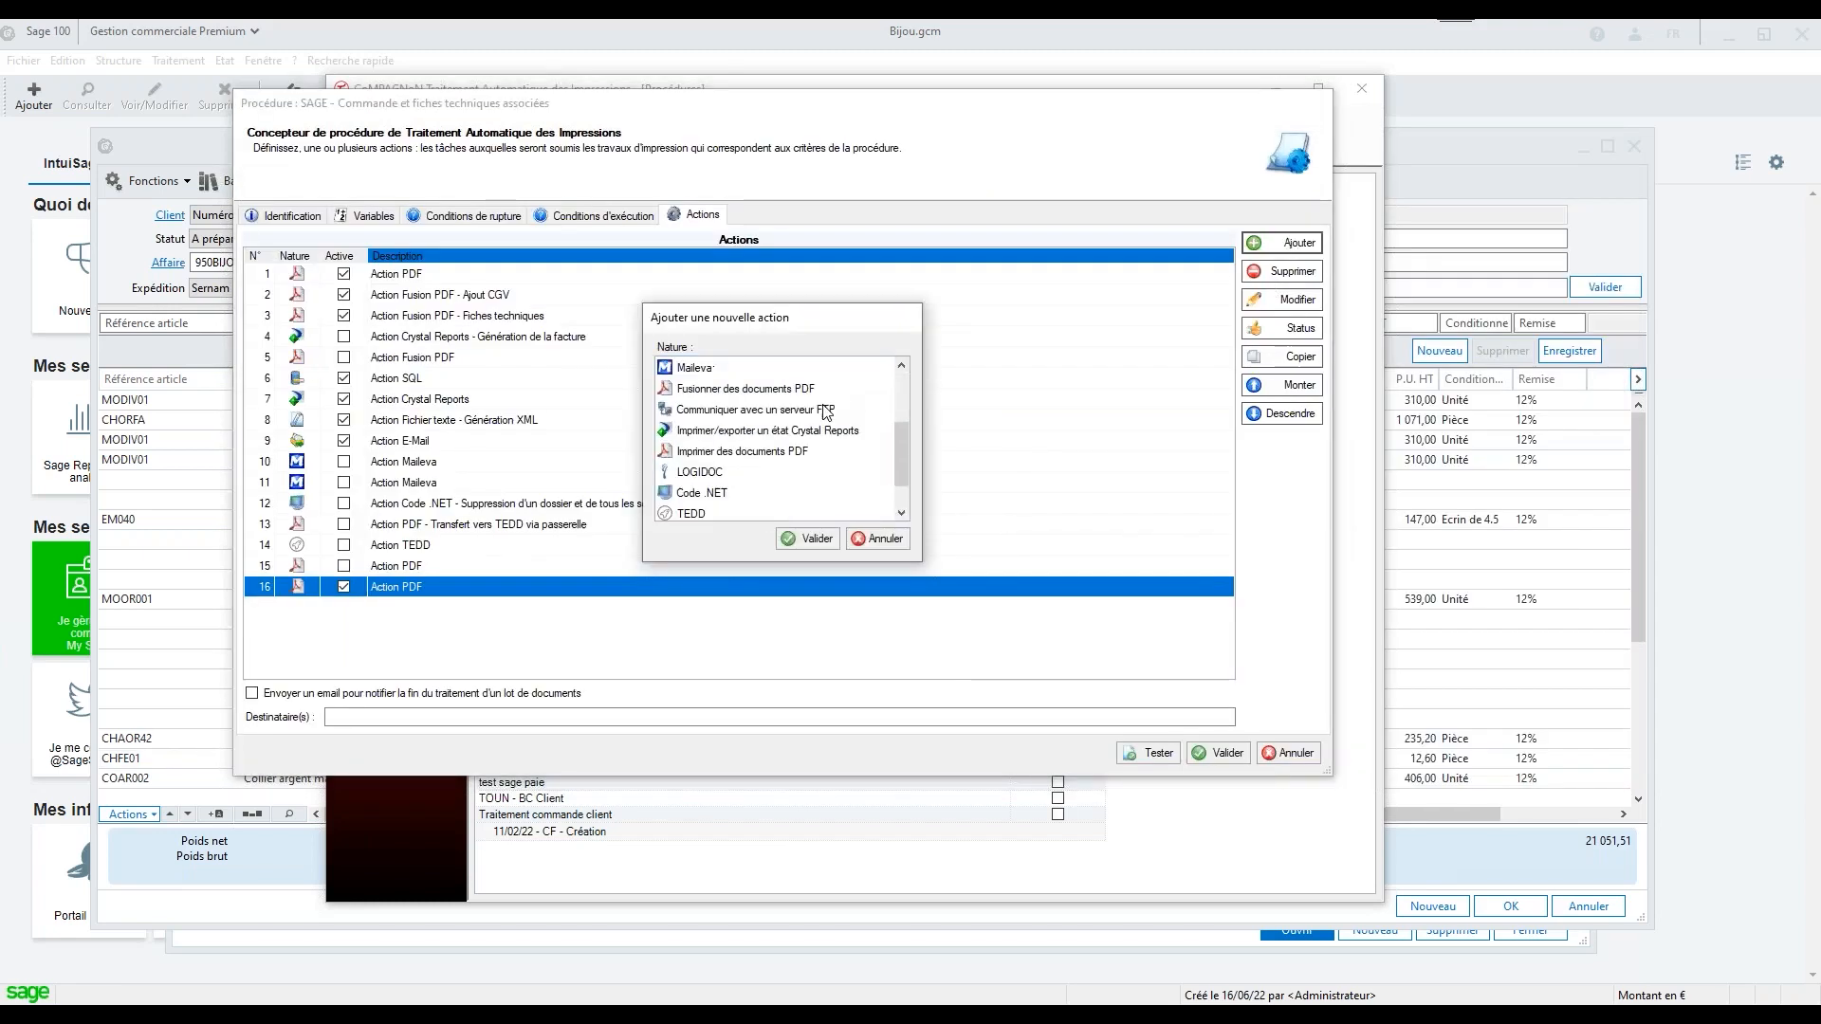
left_click(749, 453)
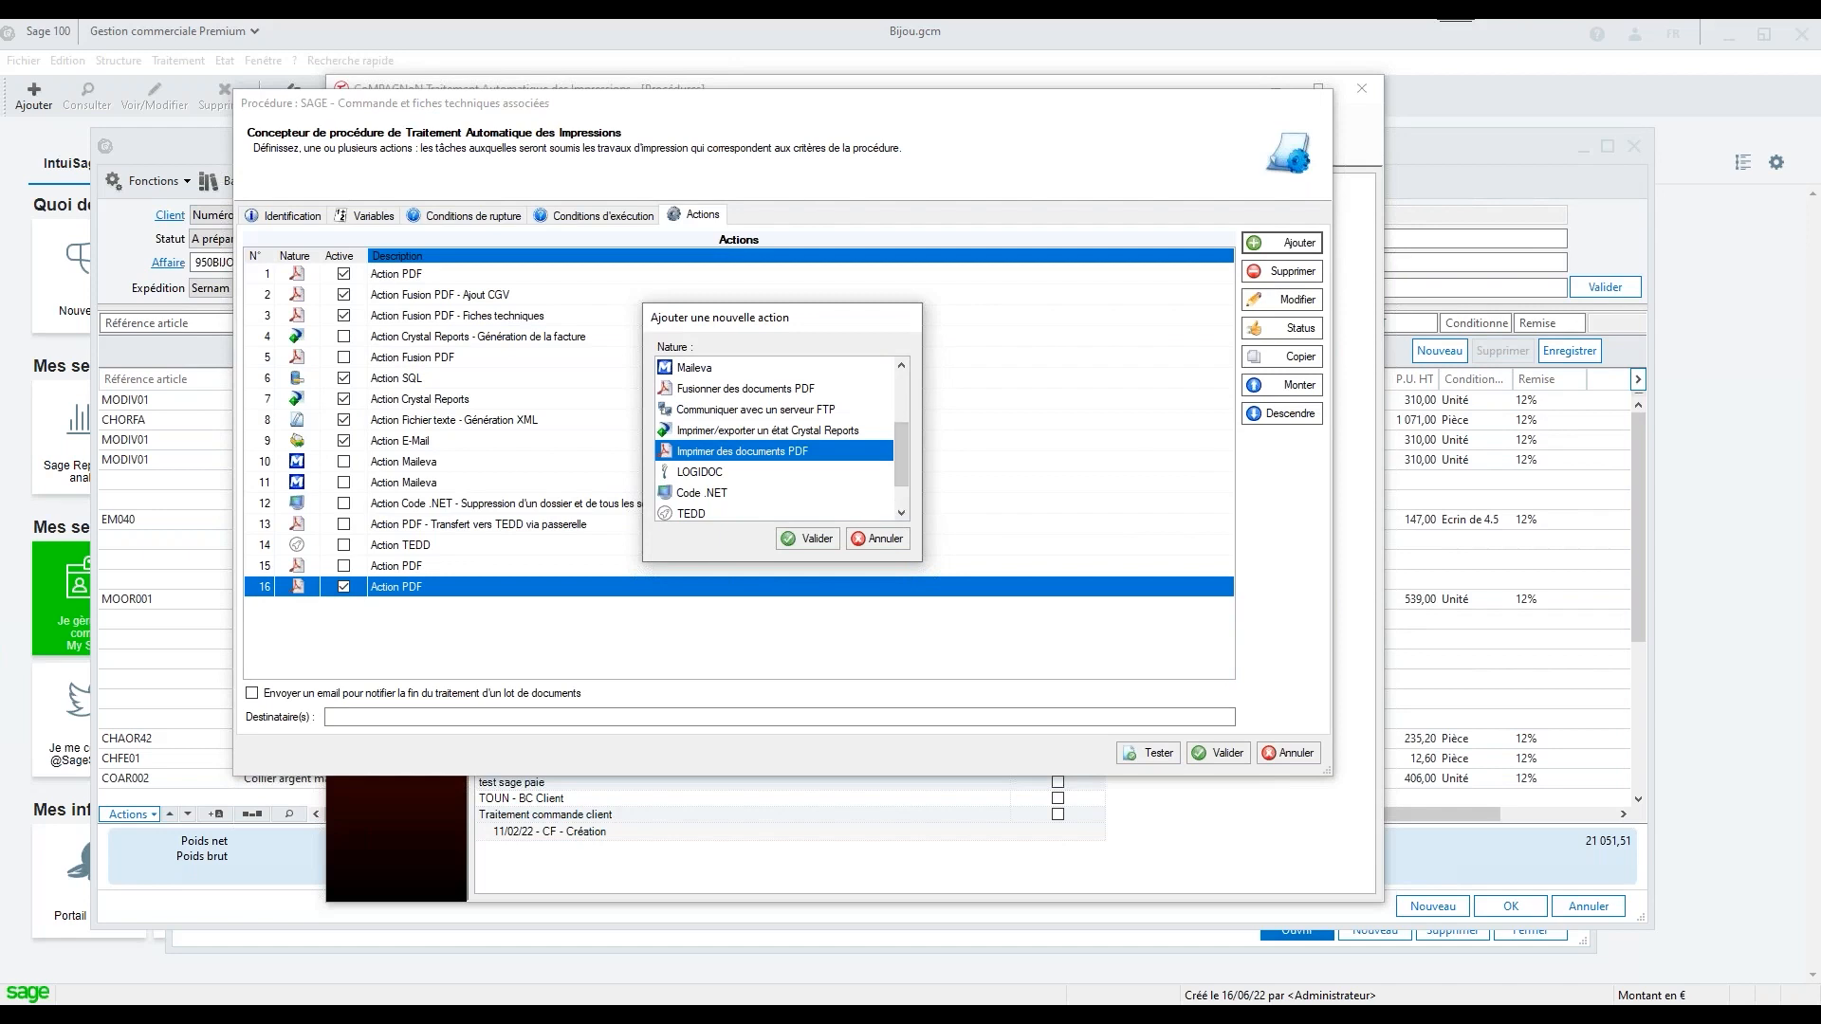
double_click(742, 451)
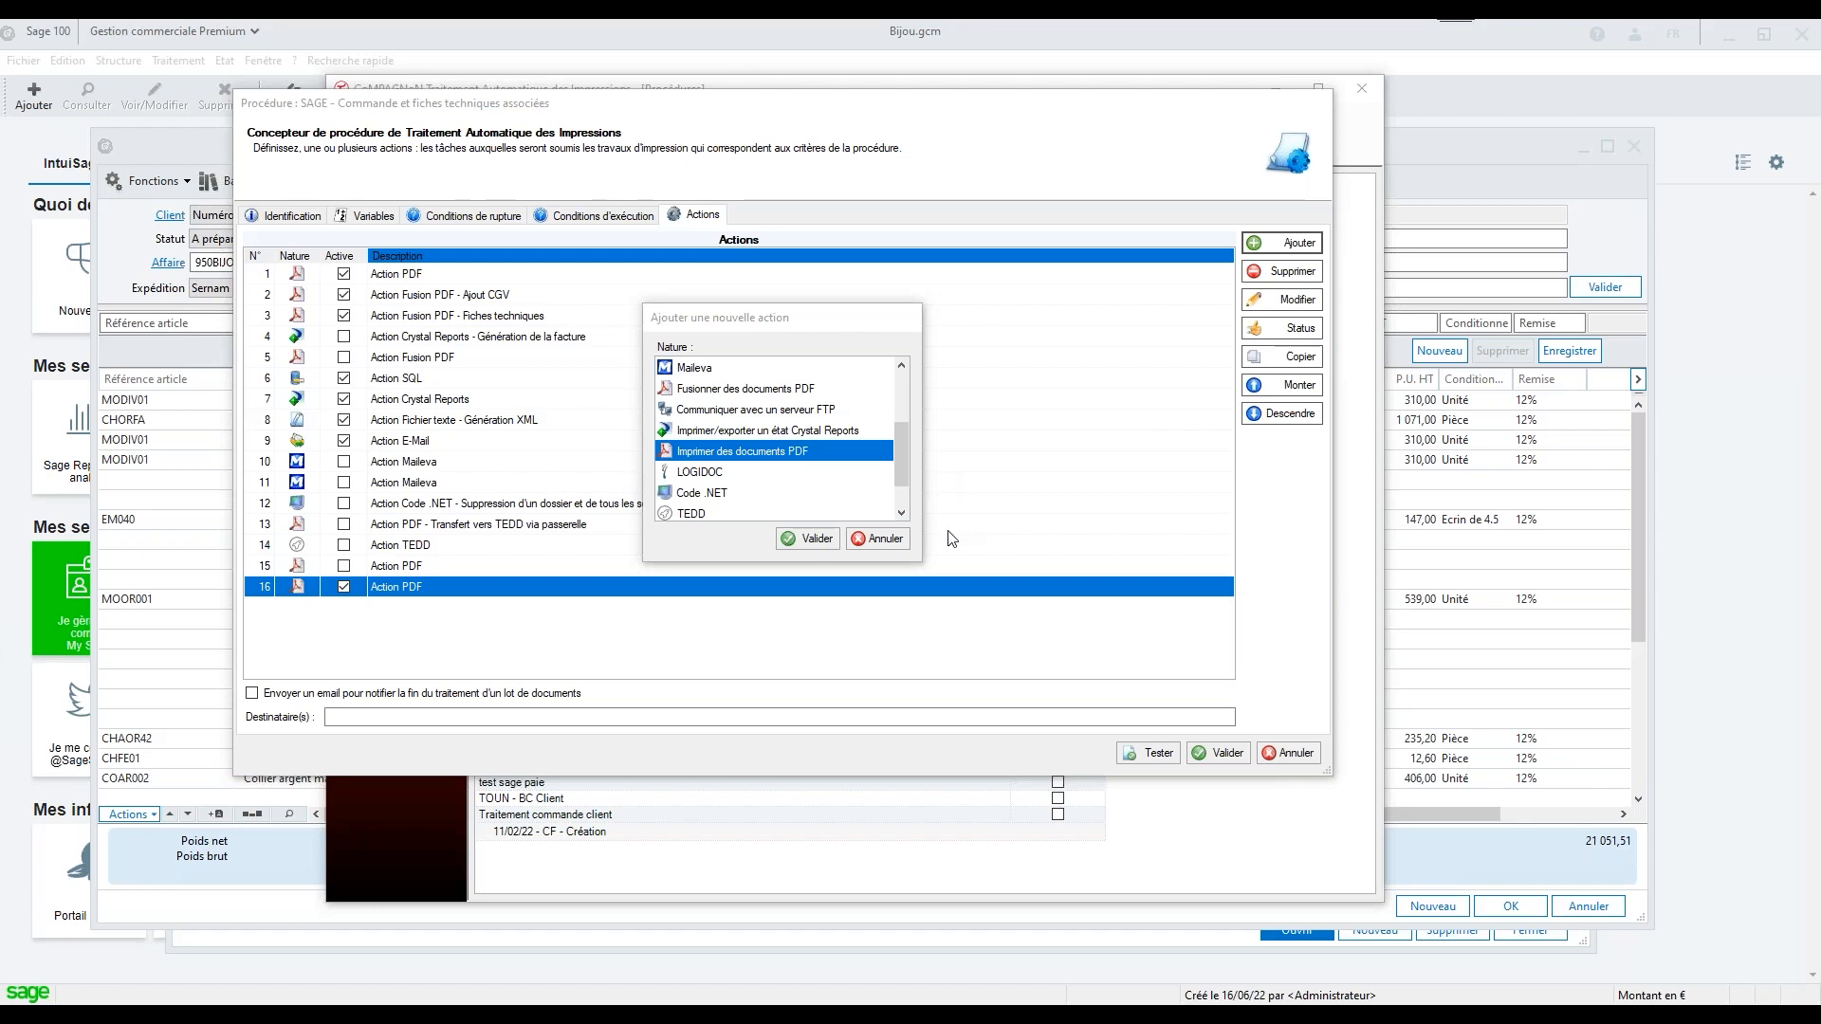
left_click(897, 546)
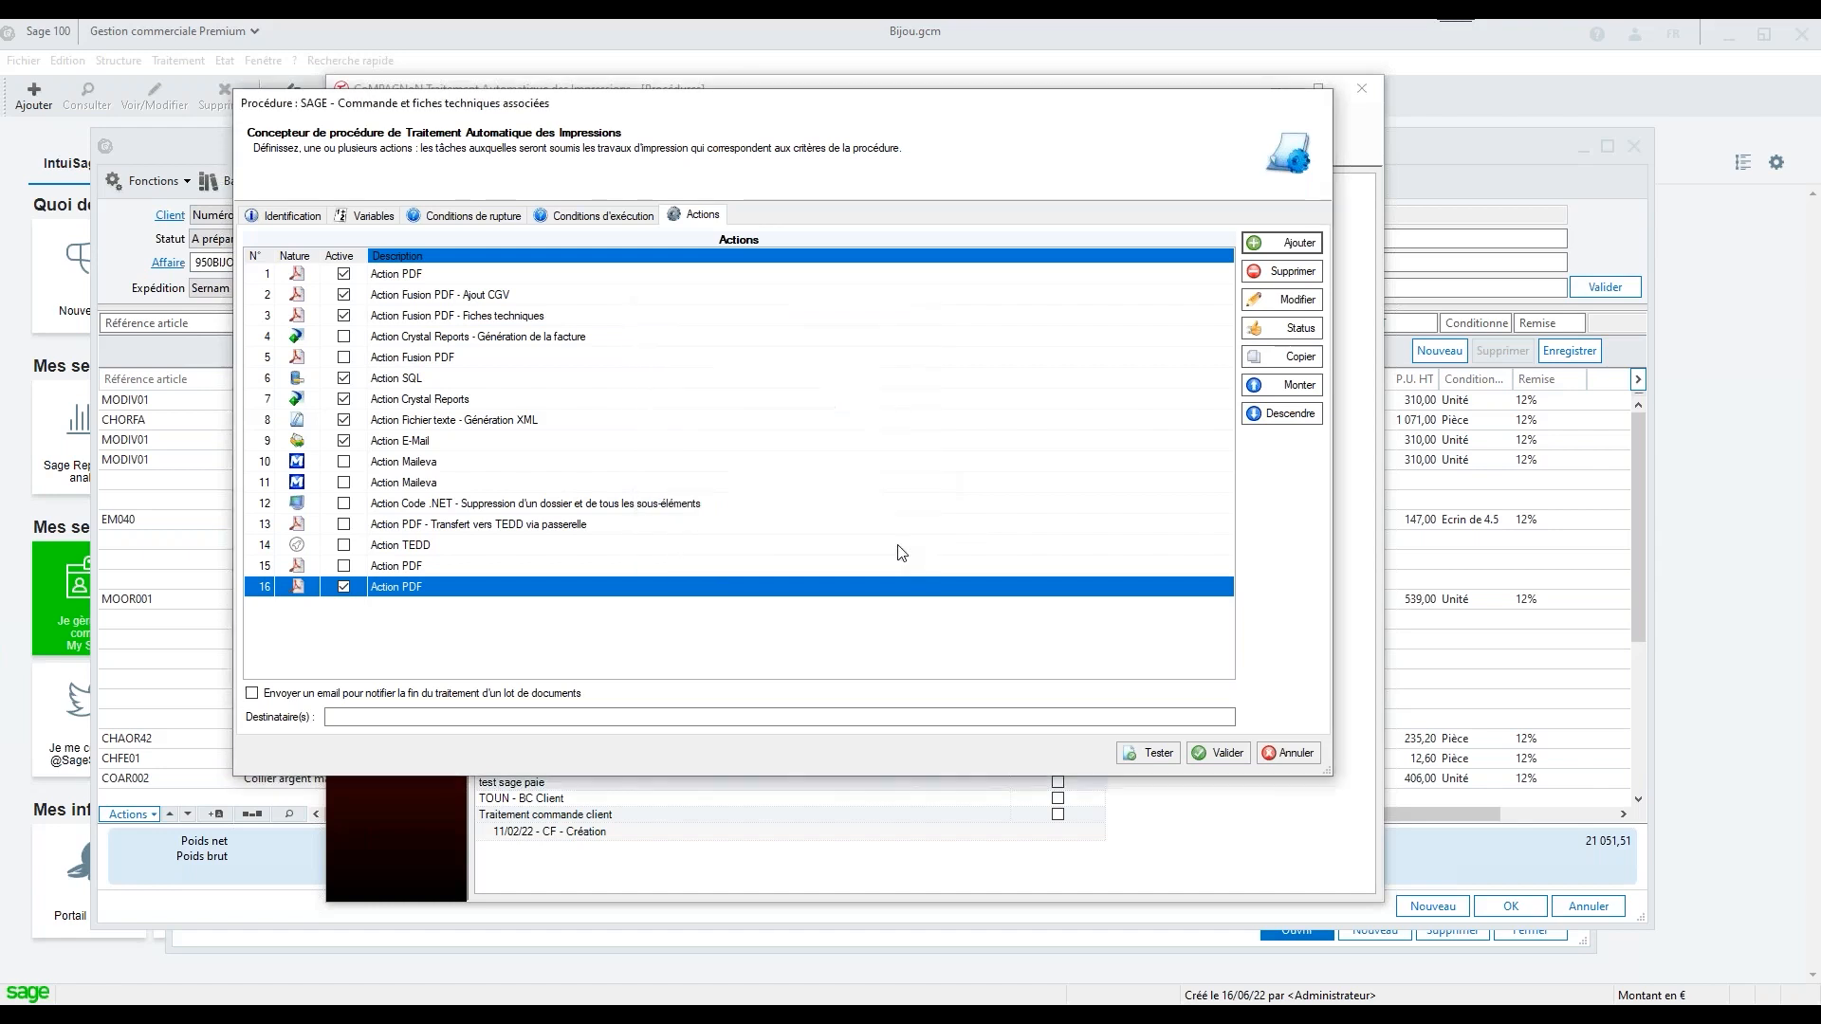
left_click(1288, 752)
left_click(966, 587)
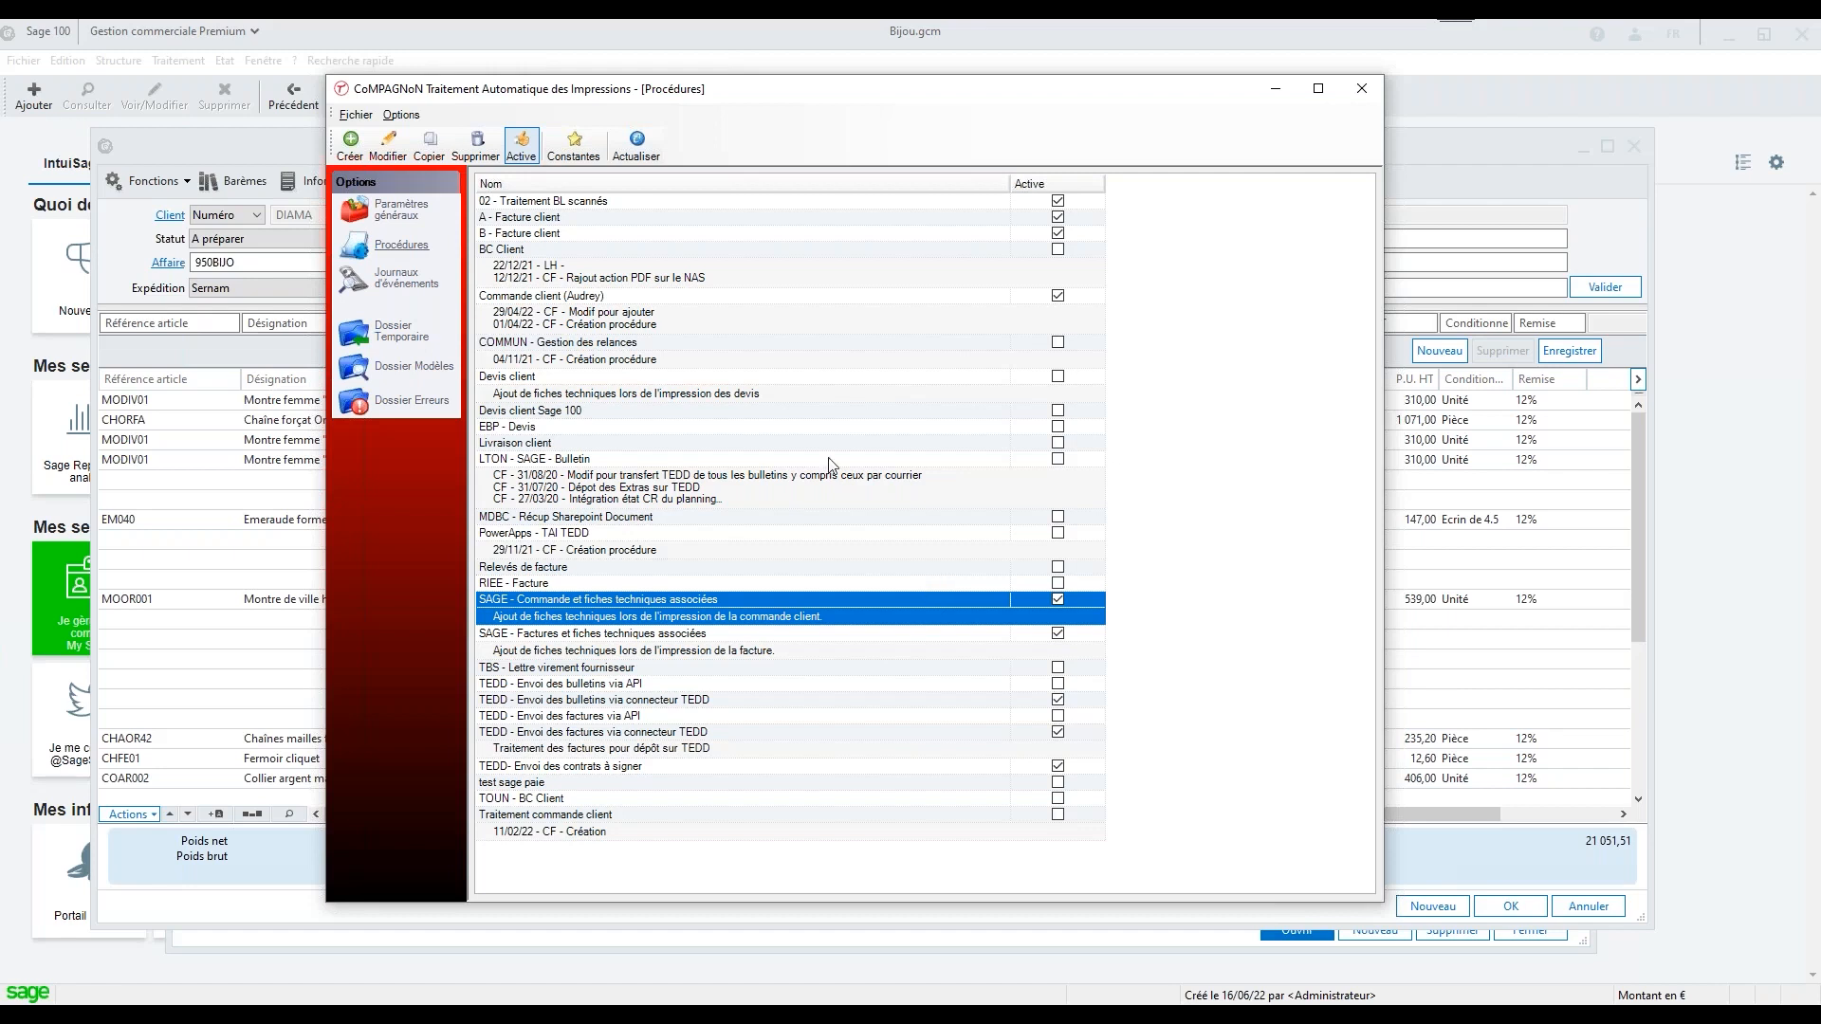
View the TAI general parameters and the list of authorised users, and return to the procedures
left_click(673, 477)
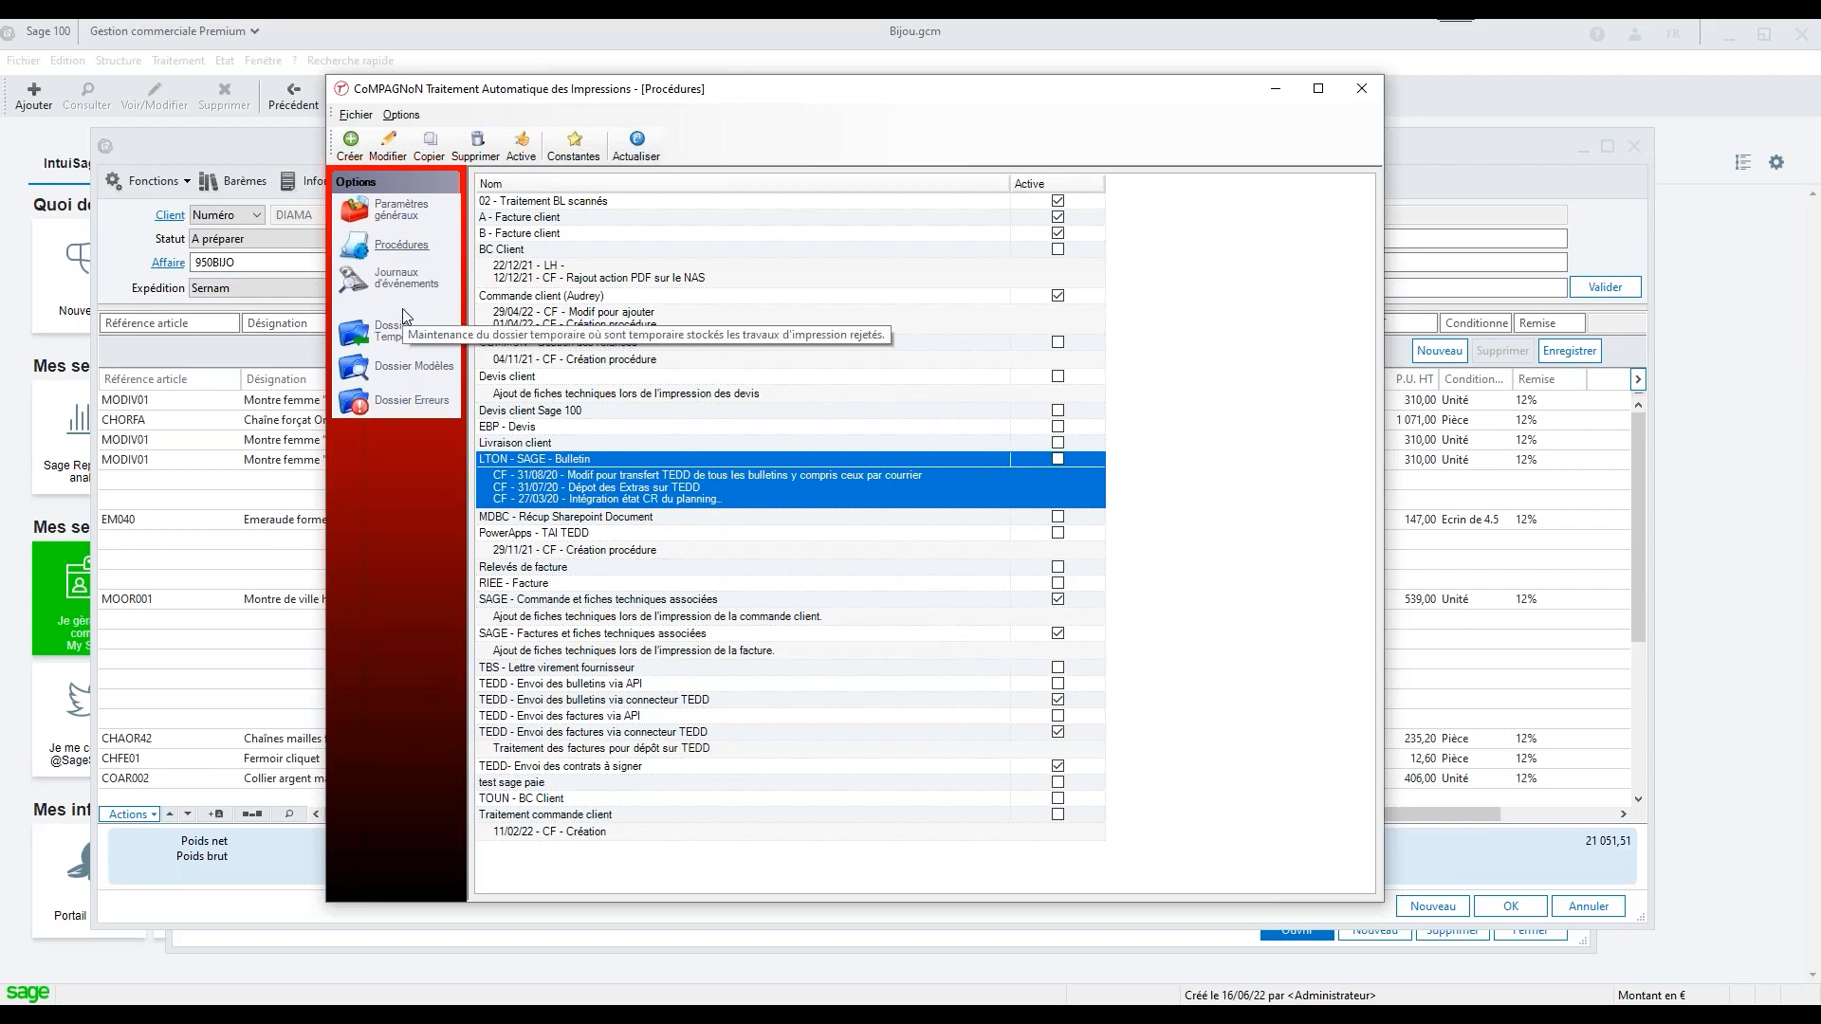
left_click(396, 224)
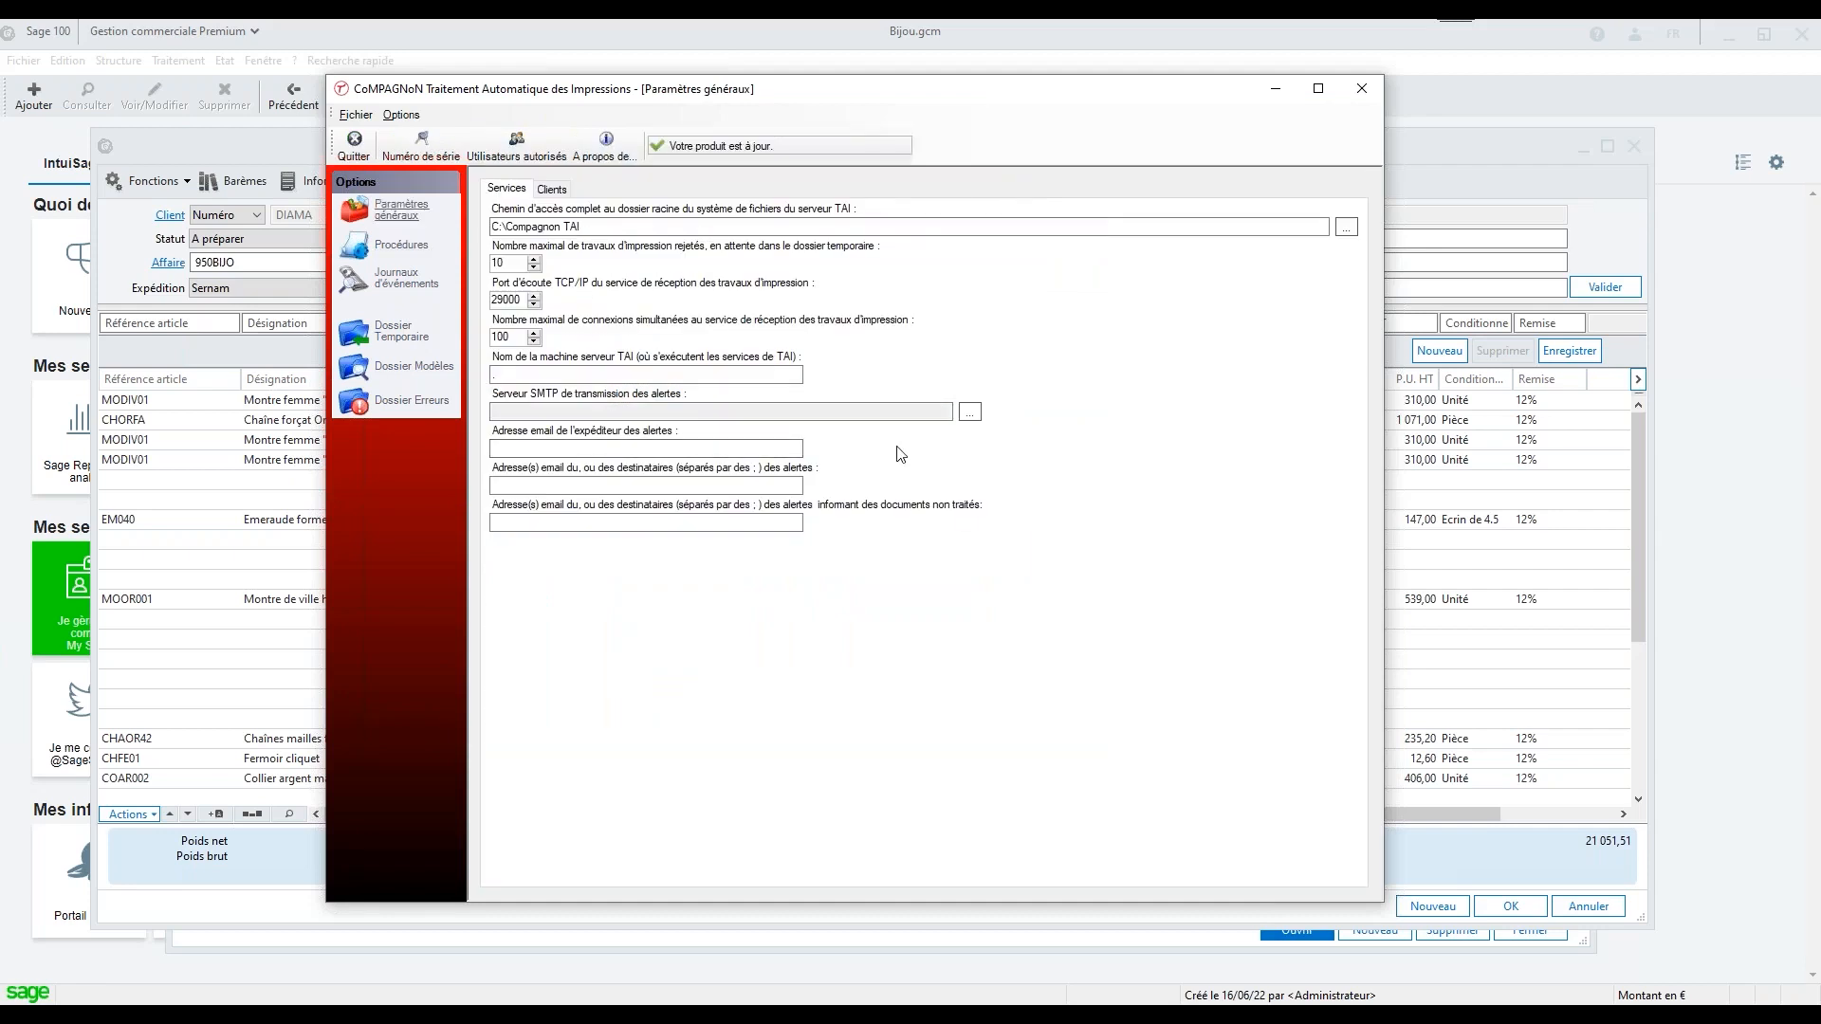
left_click(516, 147)
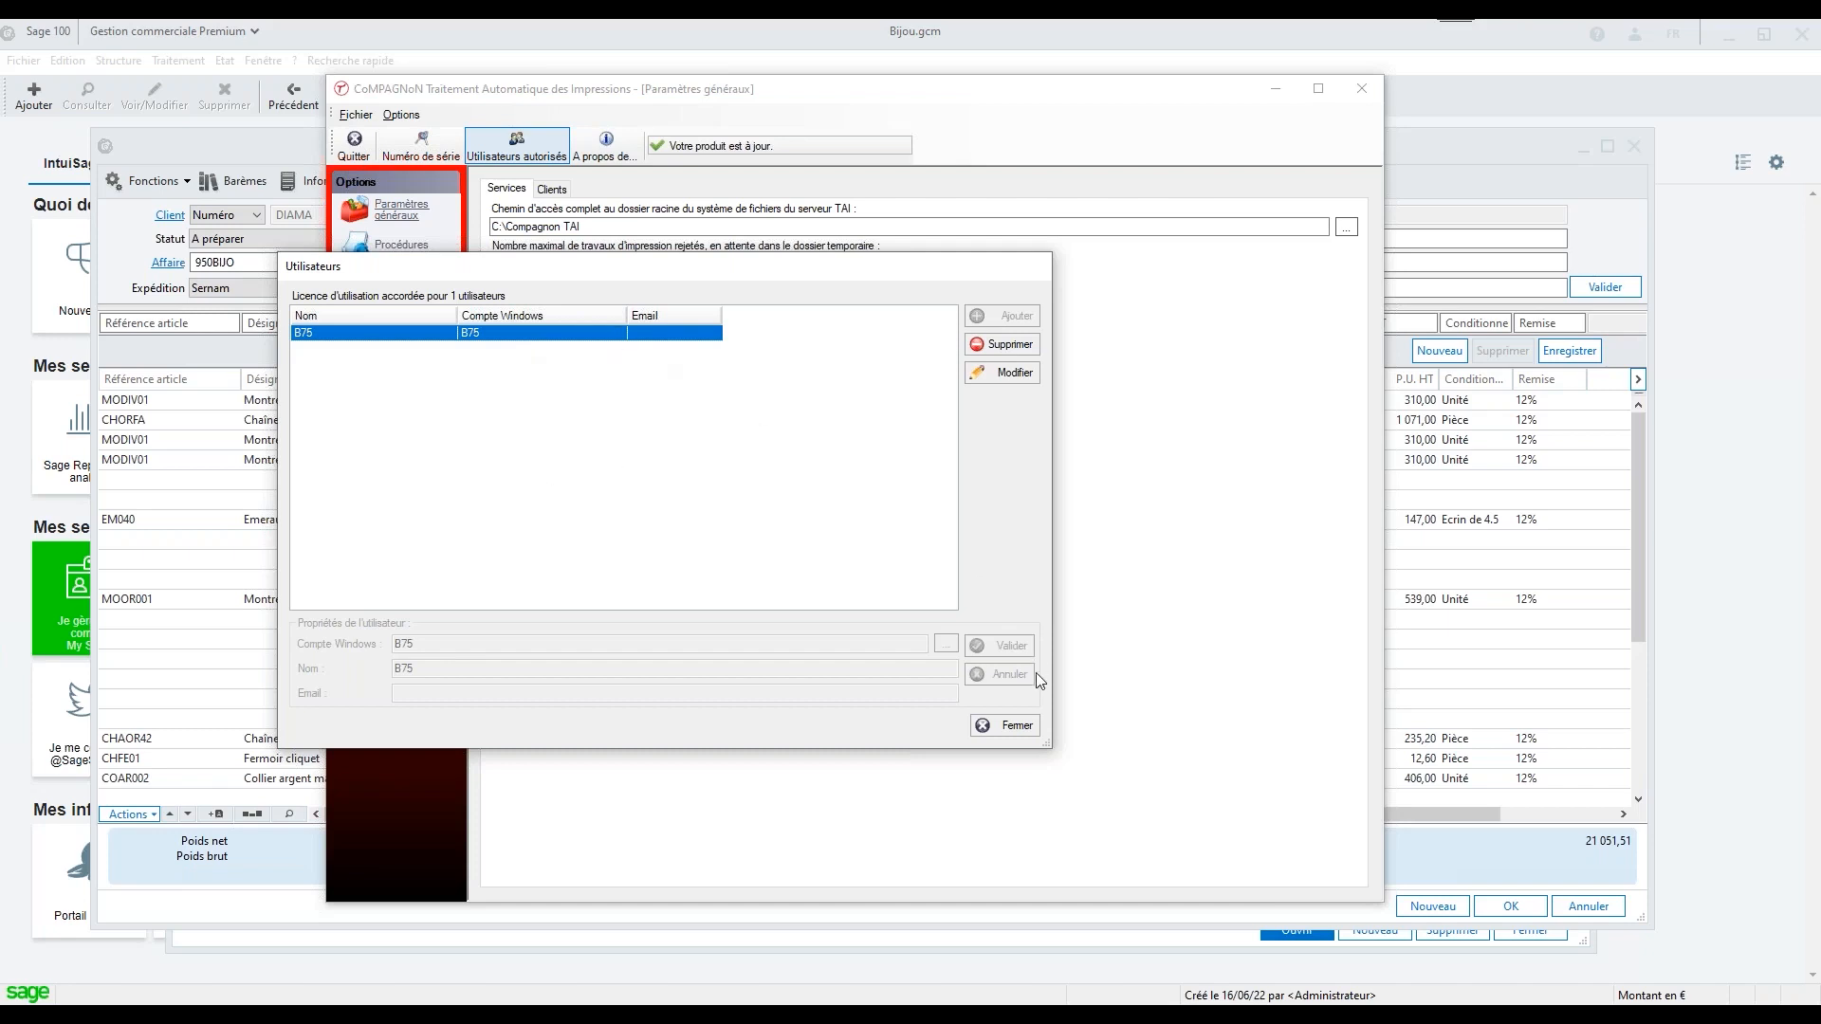
left_click(1016, 730)
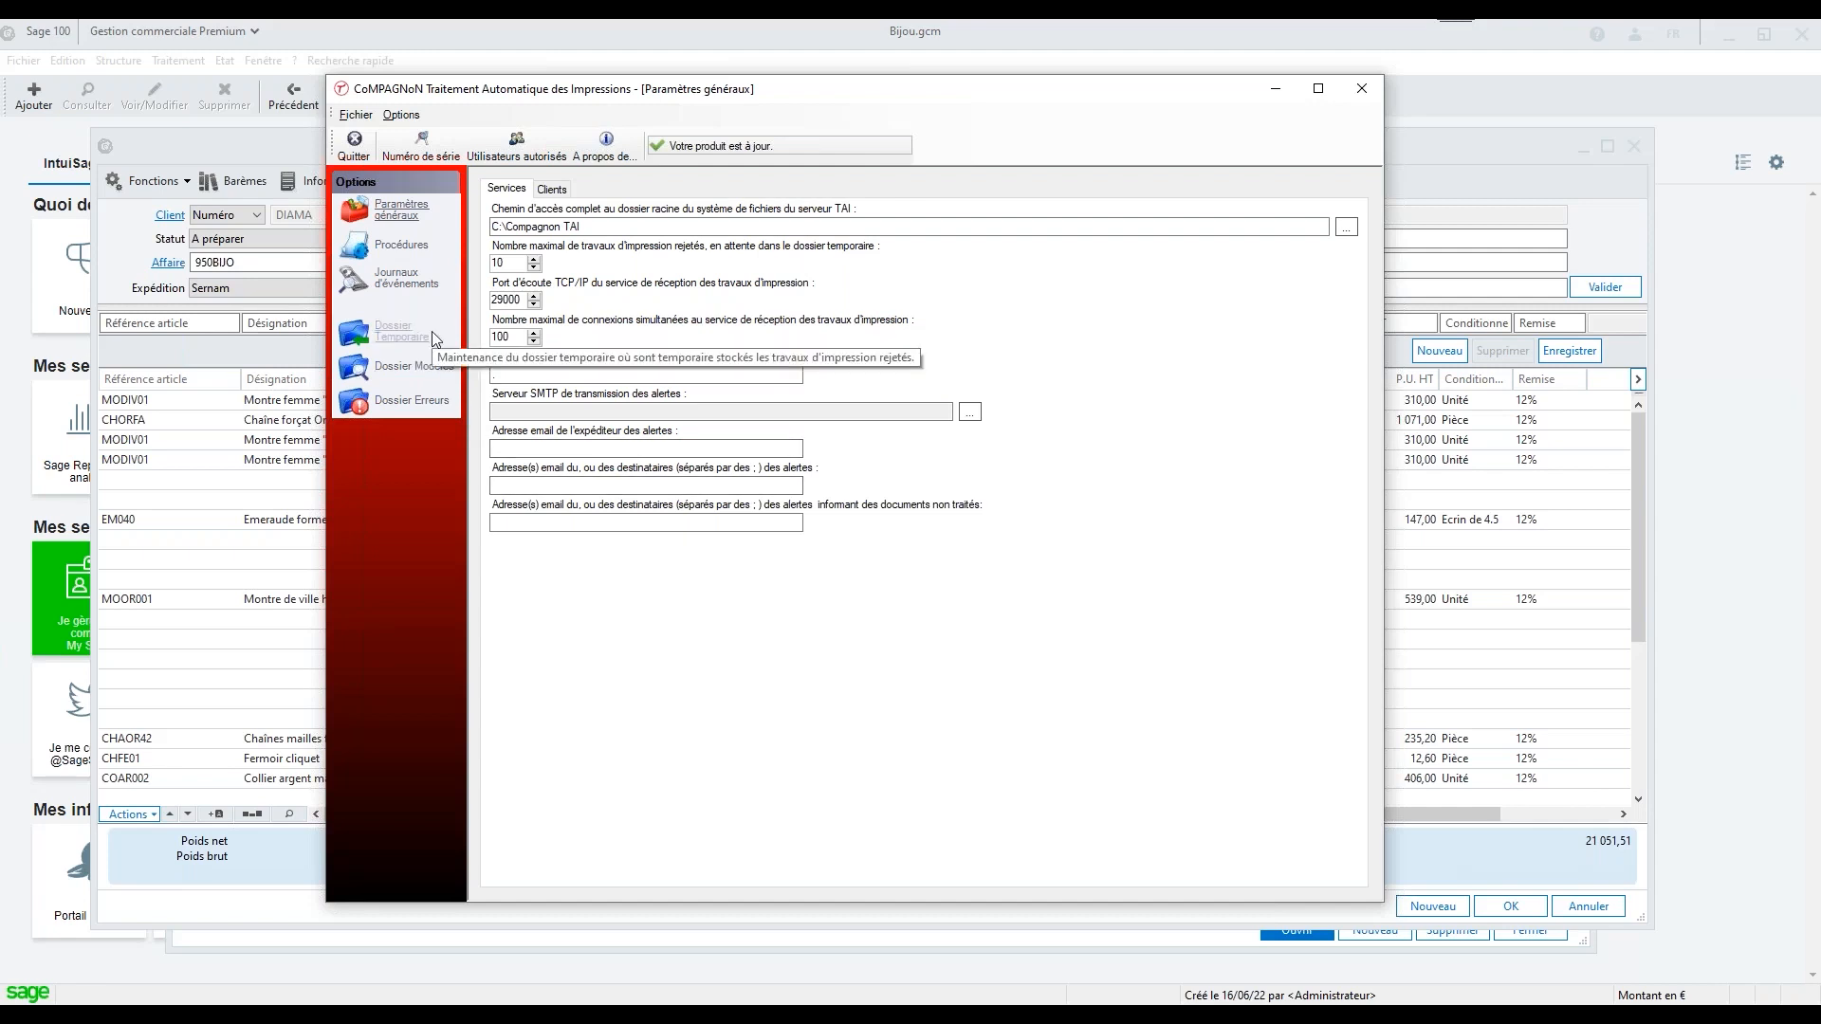
left_click(402, 245)
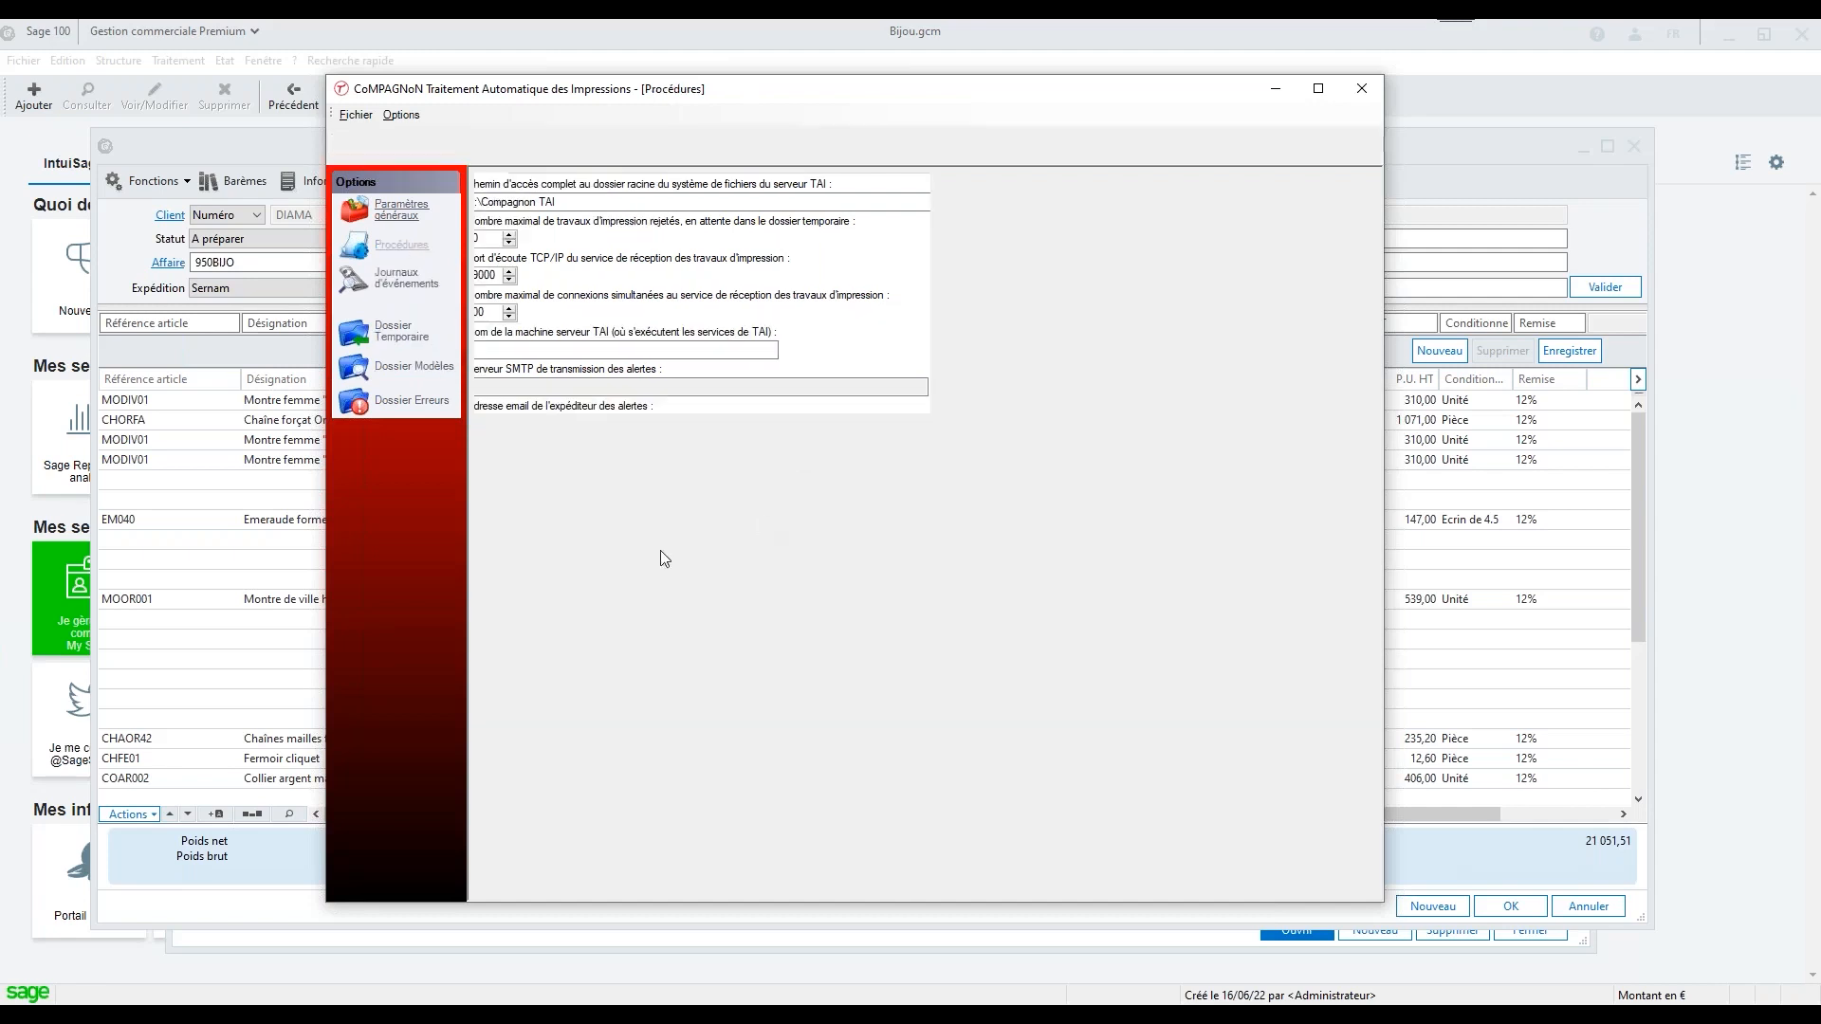